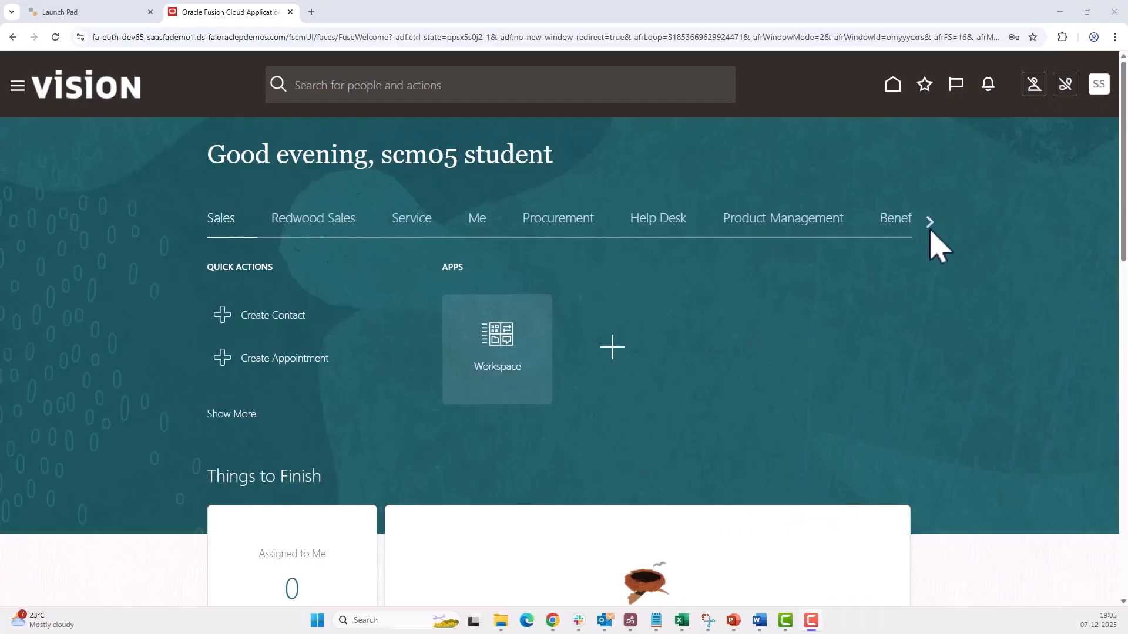
- Open AI Agent Studio from the Tools group and start a new agent team
click(930, 222)
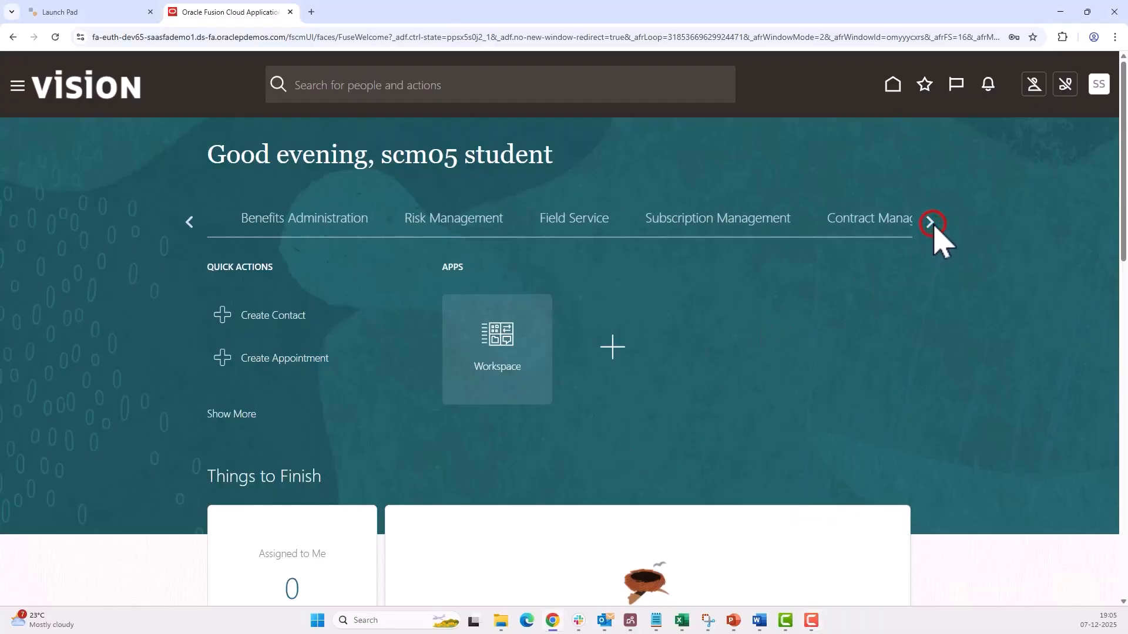
click(931, 224)
click(607, 221)
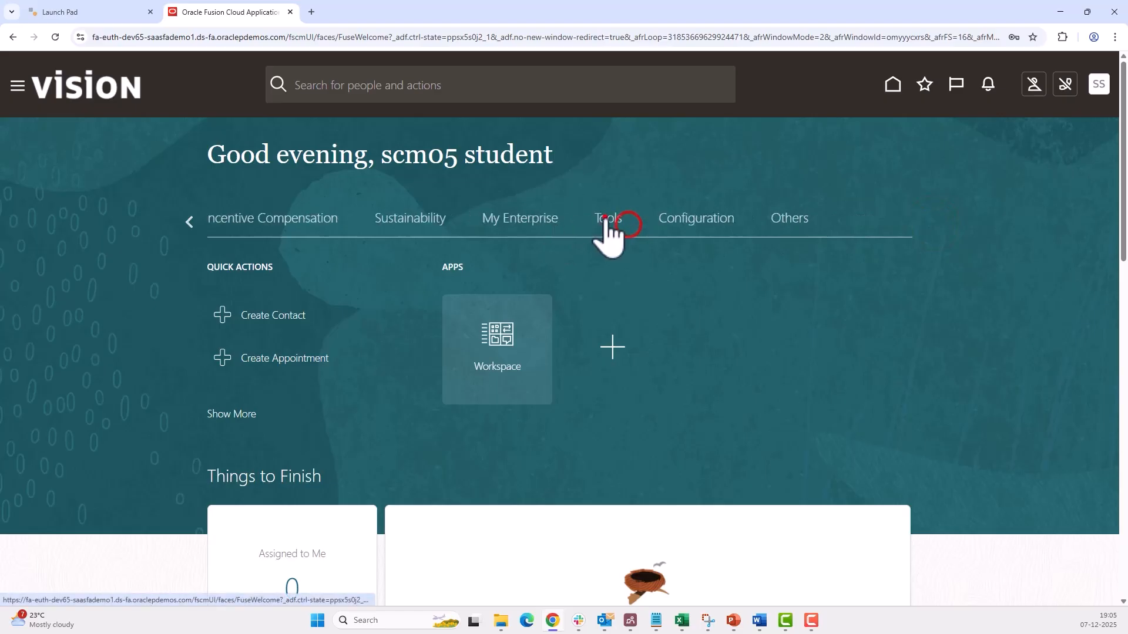
click(616, 337)
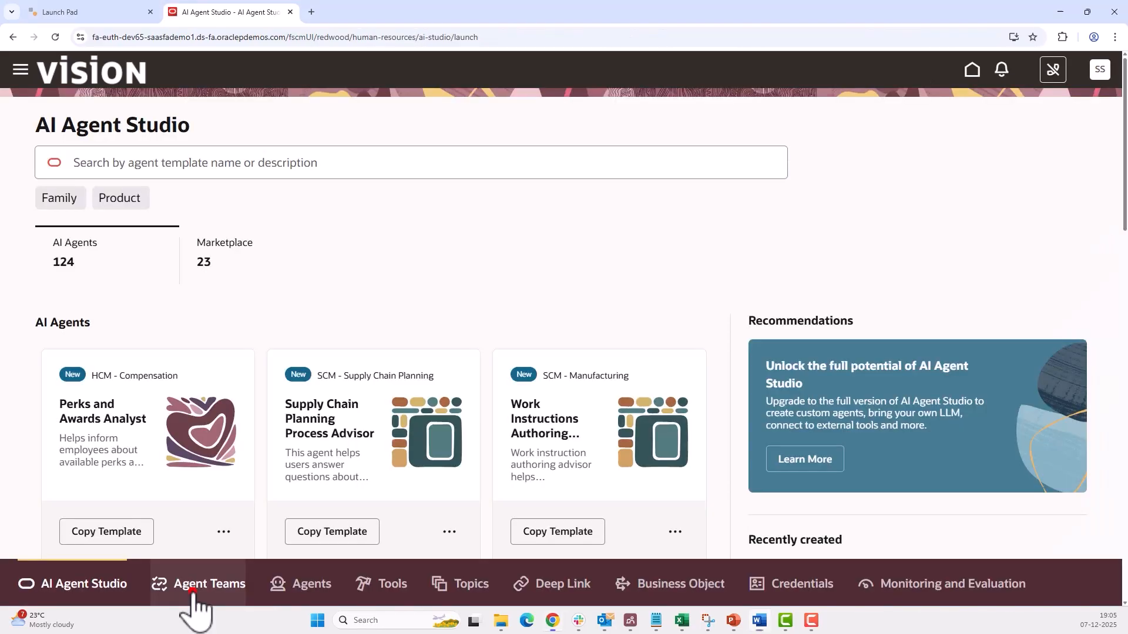
click(191, 596)
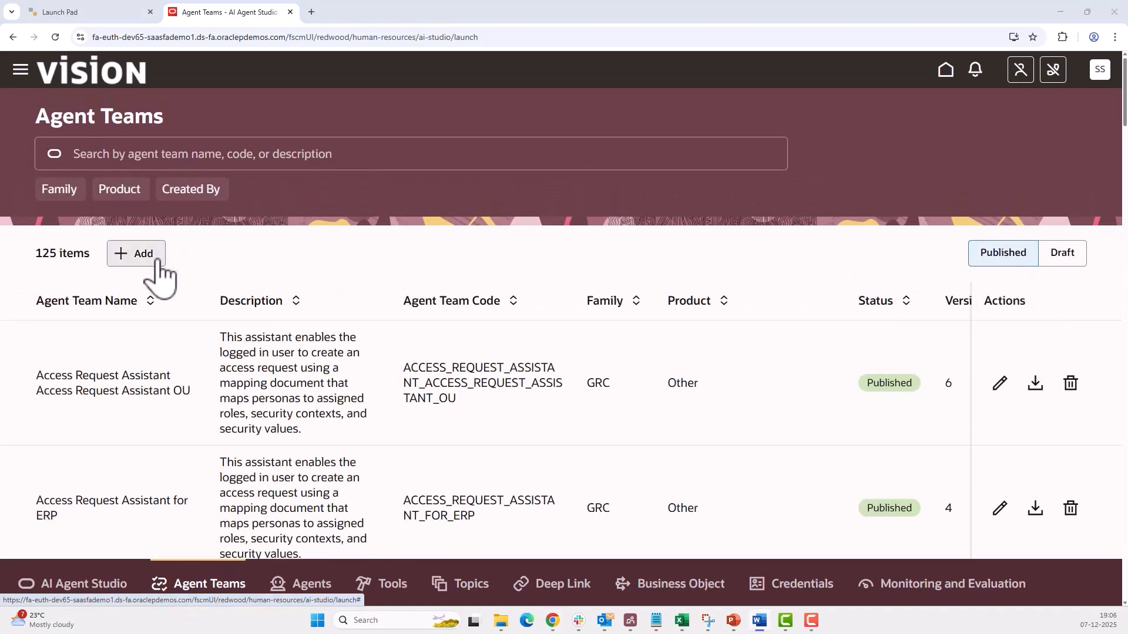
click(150, 257)
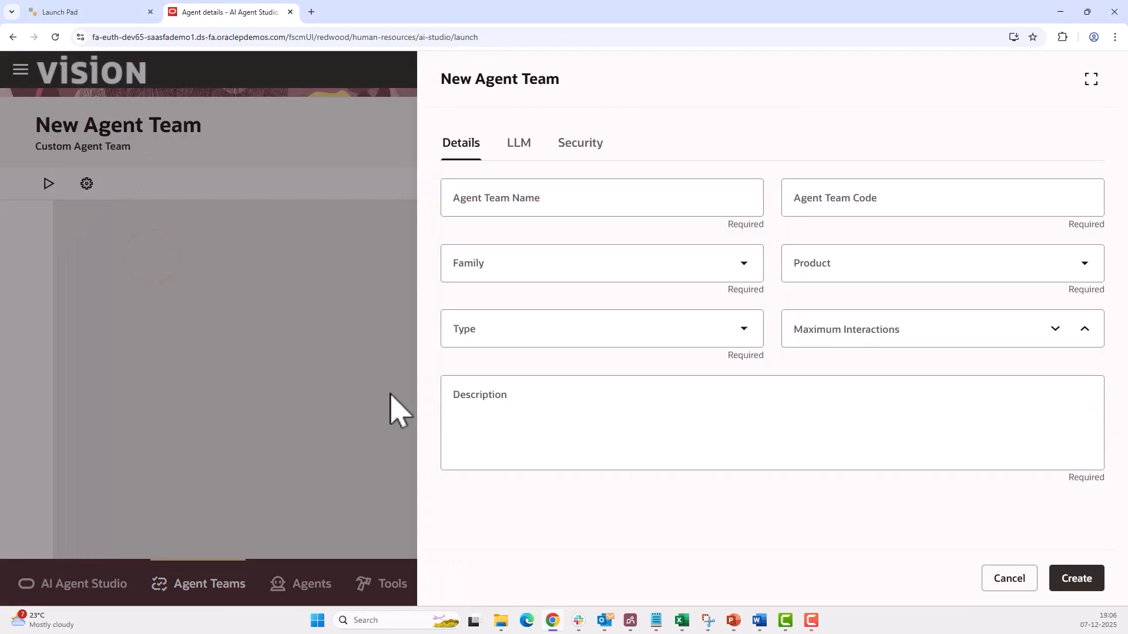
- Name the agent team "Check Onhand and Create Transfer Workflow_YY" and assign it to family SCM and product Inventory Management
click(564, 198)
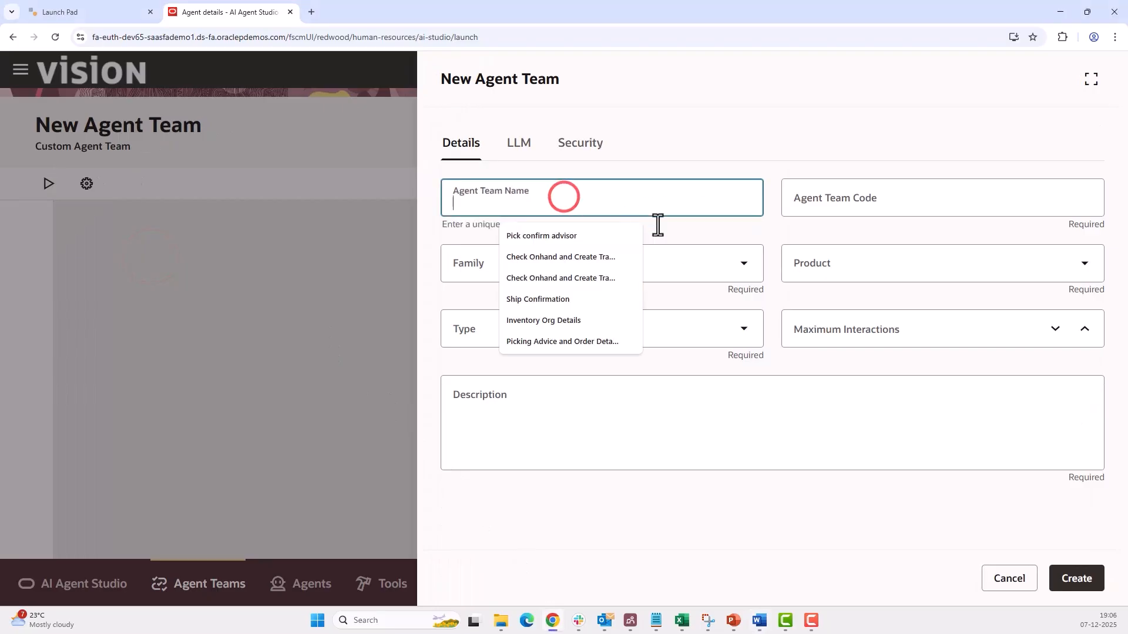
text(Check Onhand and Create Transfer Workflow_YY)
click(668, 224)
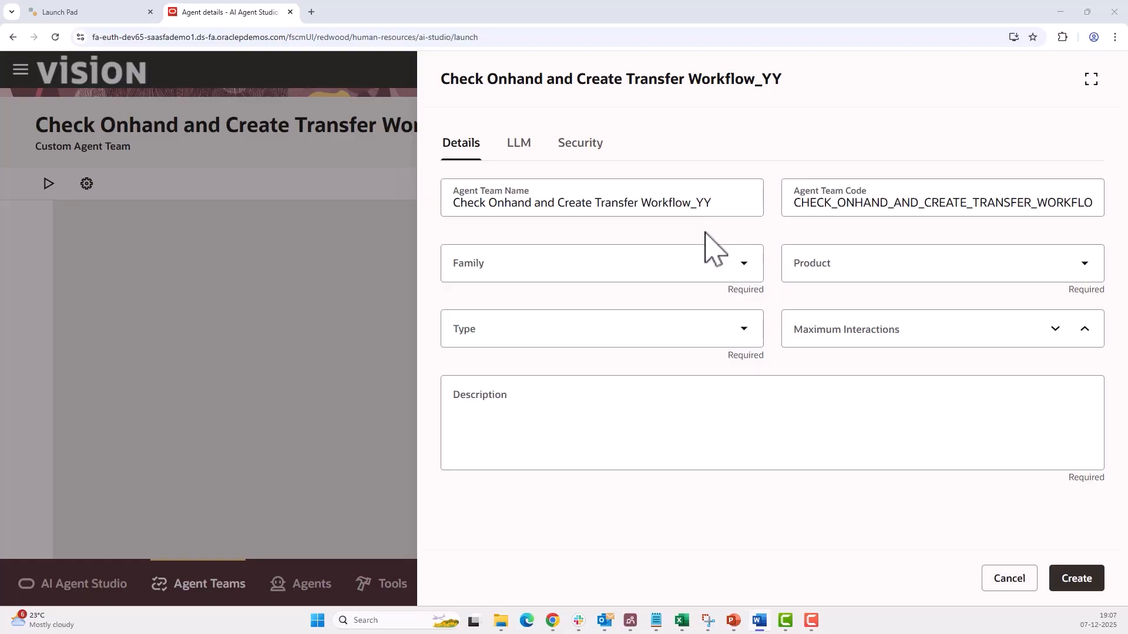
click(743, 264)
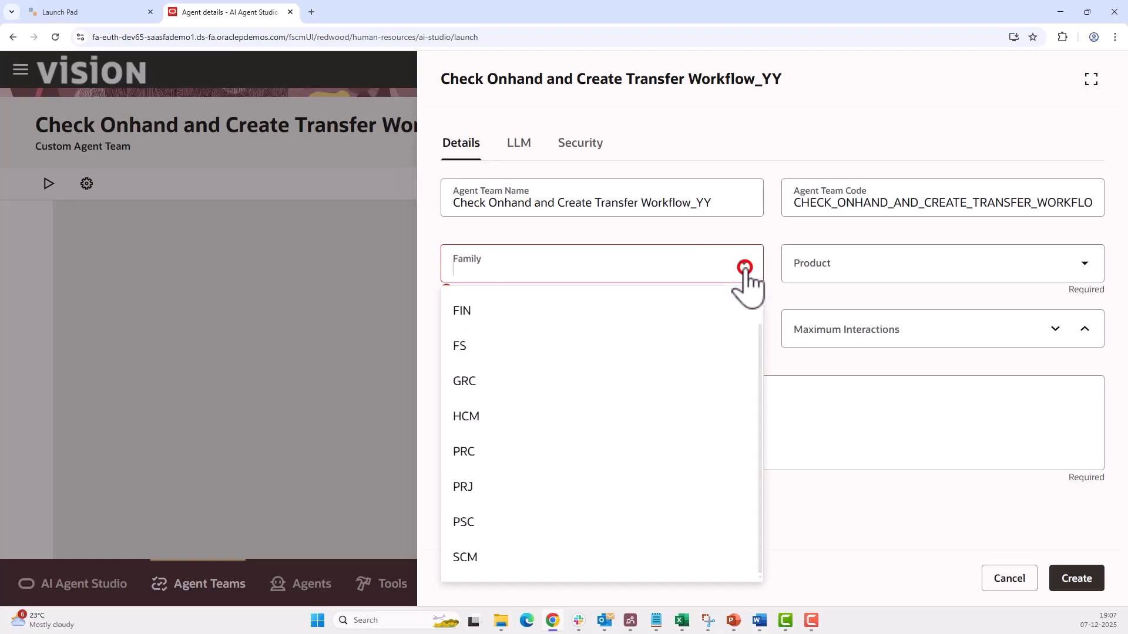
click(602, 556)
click(994, 264)
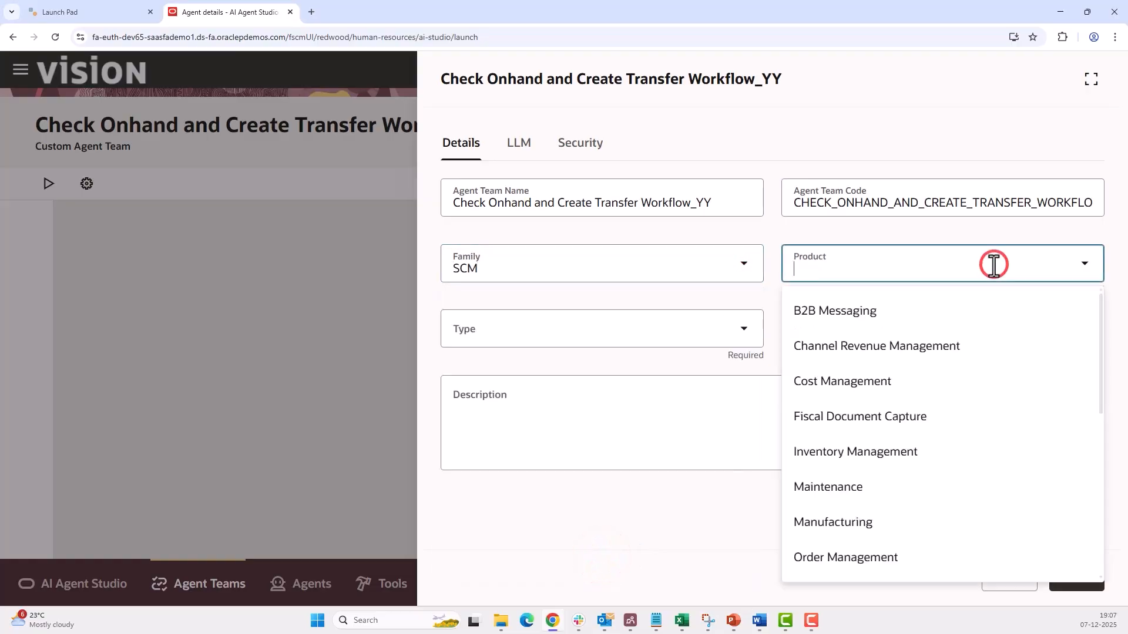
click(908, 442)
- Set the team type to Workflow and describe it as checking the item's onhand first, then creating the transfer if onhand is as per policy
click(739, 328)
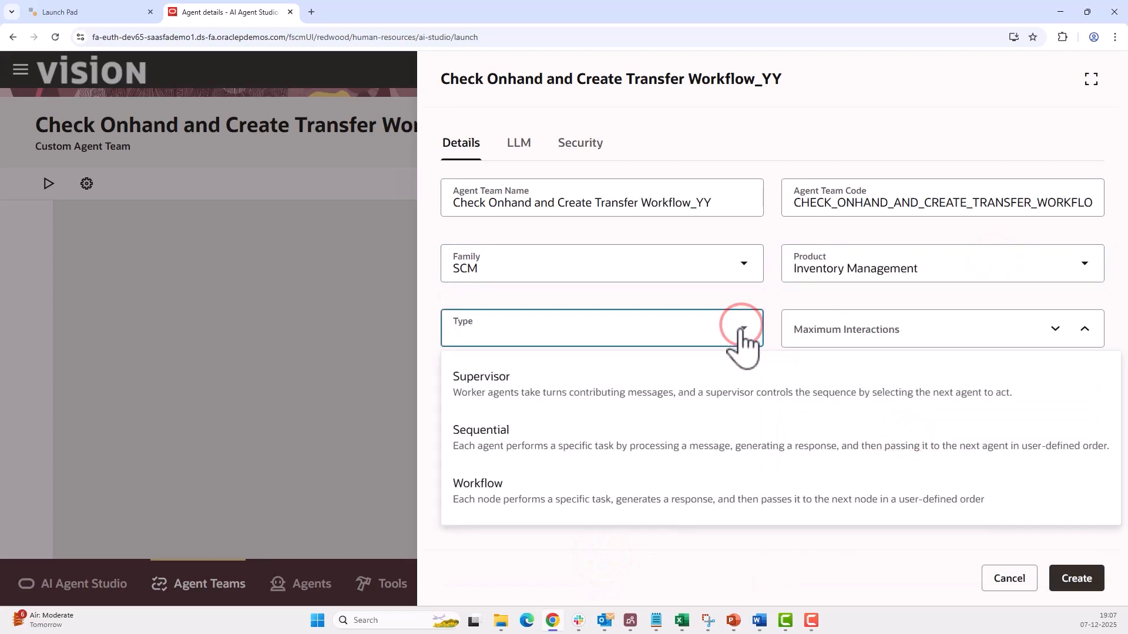
click(679, 504)
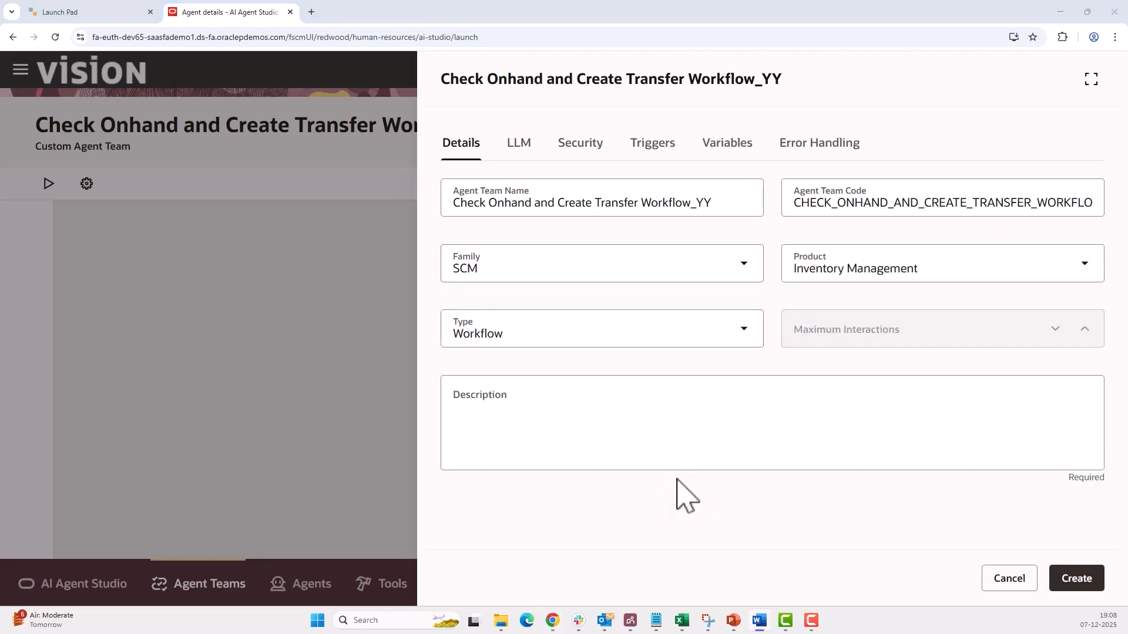
click(561, 404)
text(This workflow 1st checks onhand for the item to be transferred and then creates the transfer if the onhand is as per policy.)
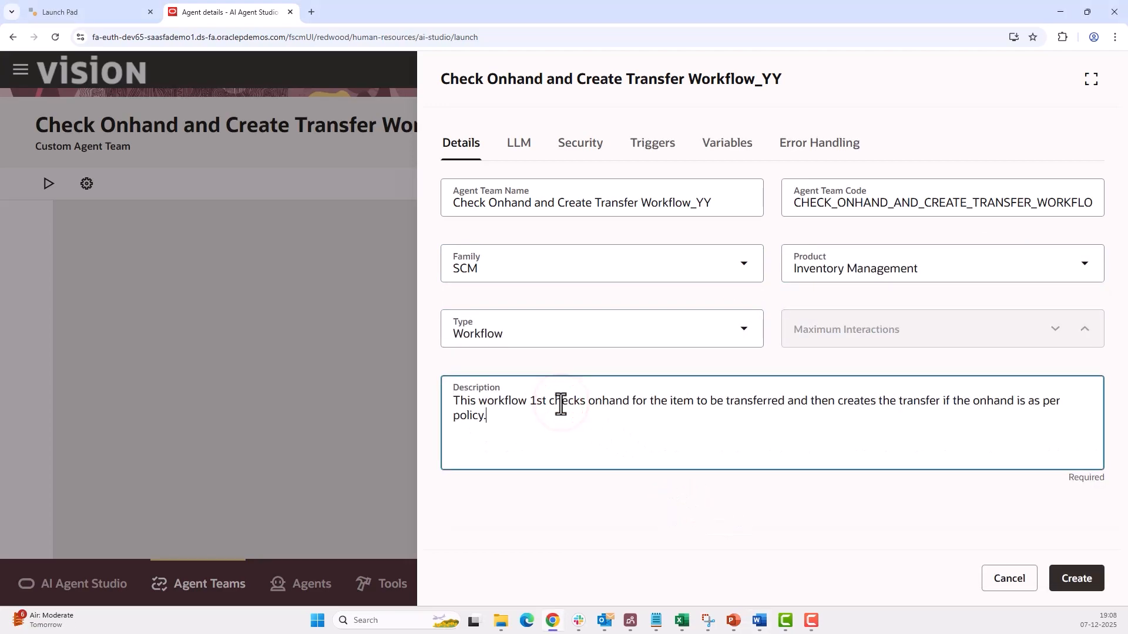
- Add a workflow variable named ShipmentNbr of type String
click(727, 147)
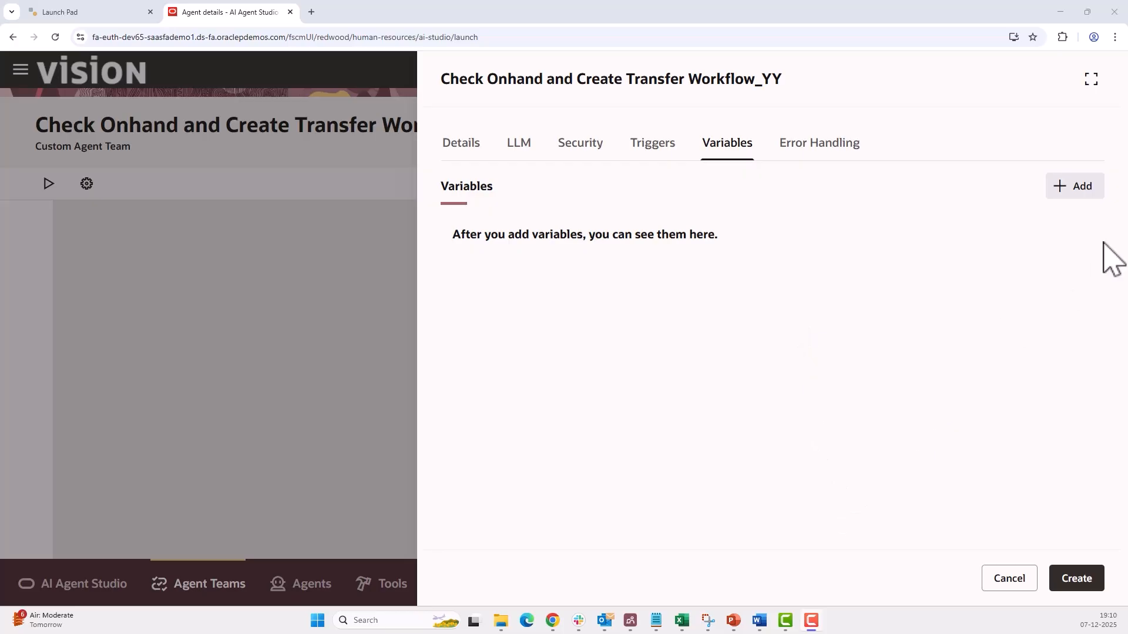
click(1074, 194)
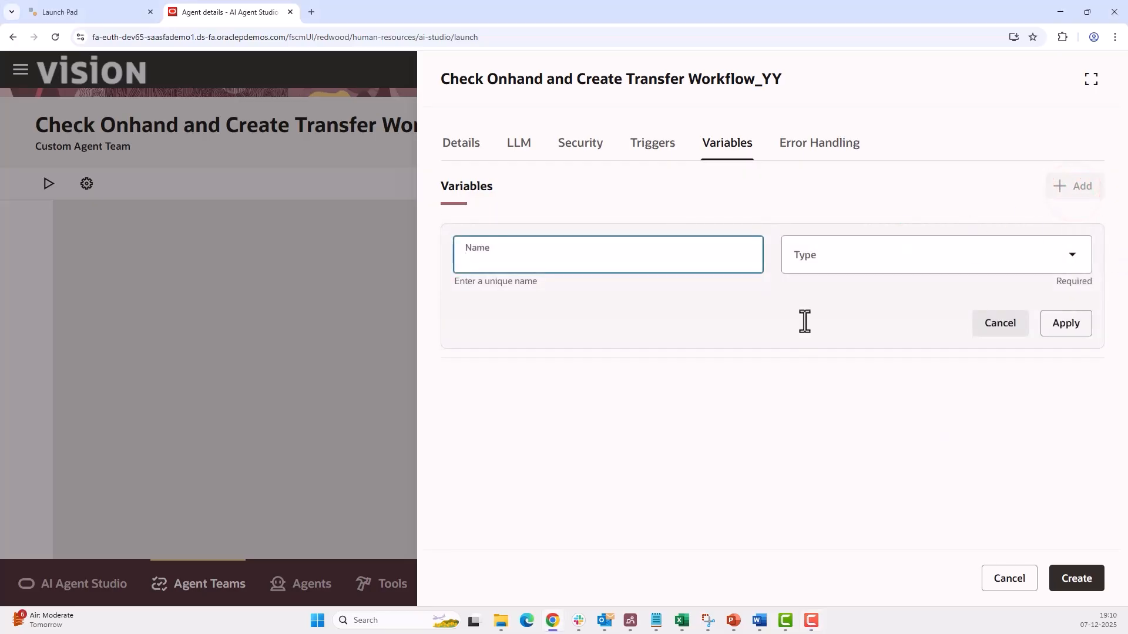
click(556, 260)
text(ShipmentNbr)
click(894, 259)
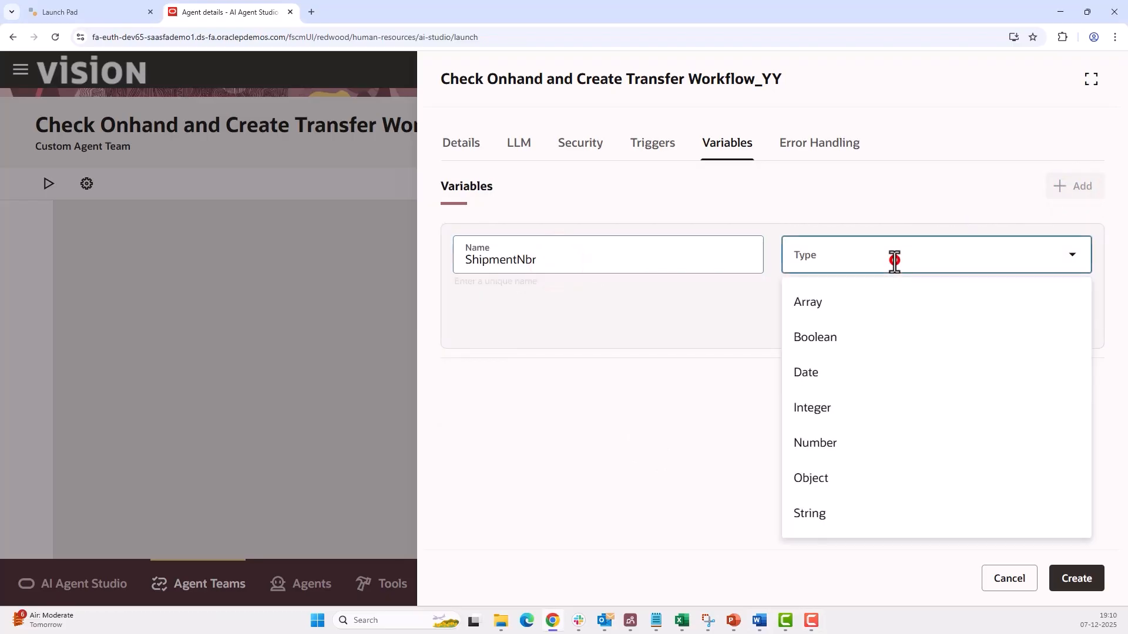
click(818, 519)
click(1062, 333)
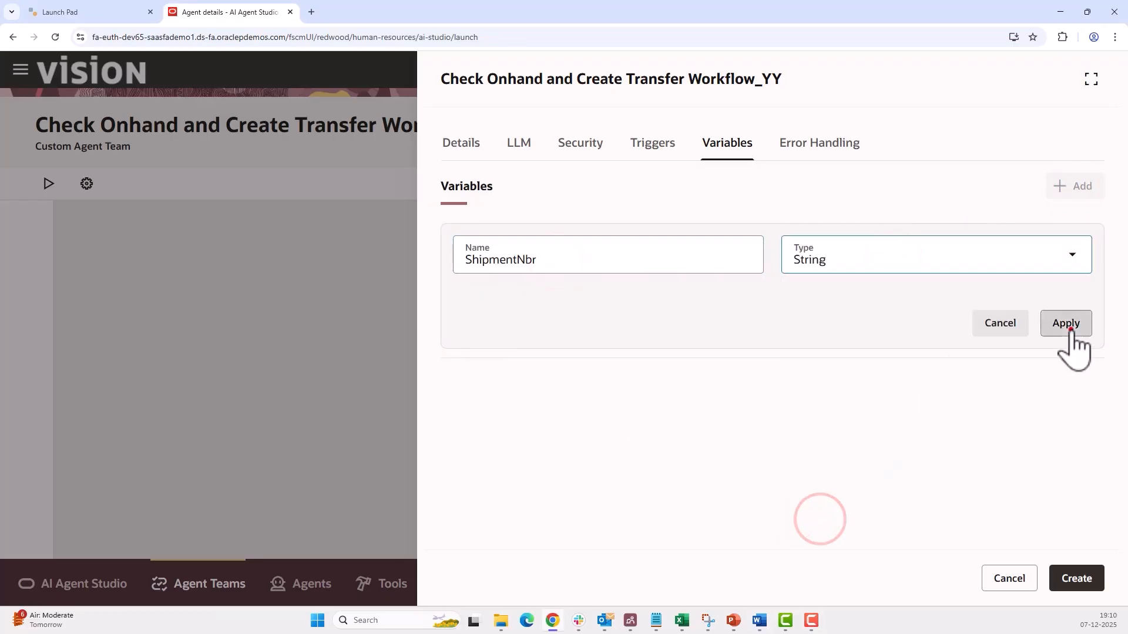
- Add a workflow variable named ToInvOrgId of type String
click(1066, 187)
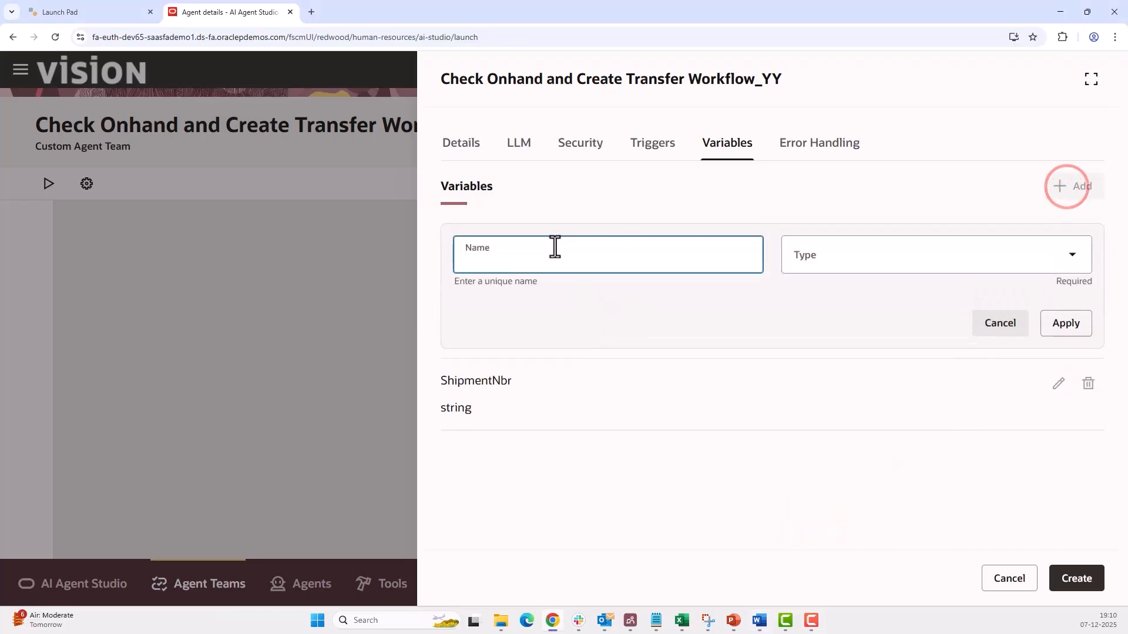
text(ToInvOrgId)
click(853, 262)
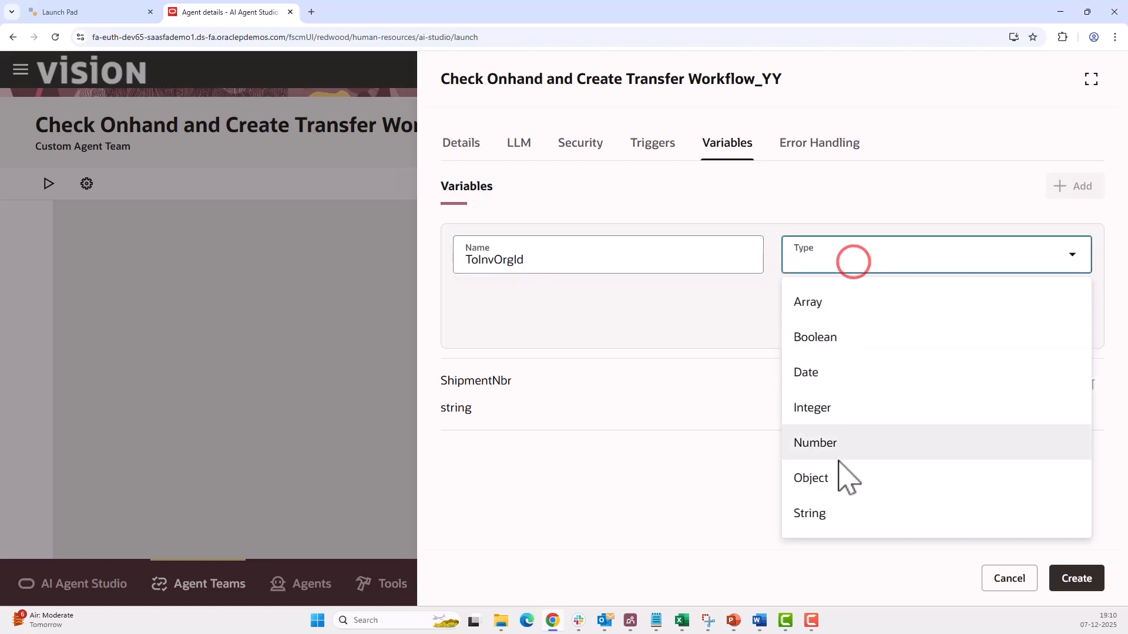
click(835, 517)
click(1066, 323)
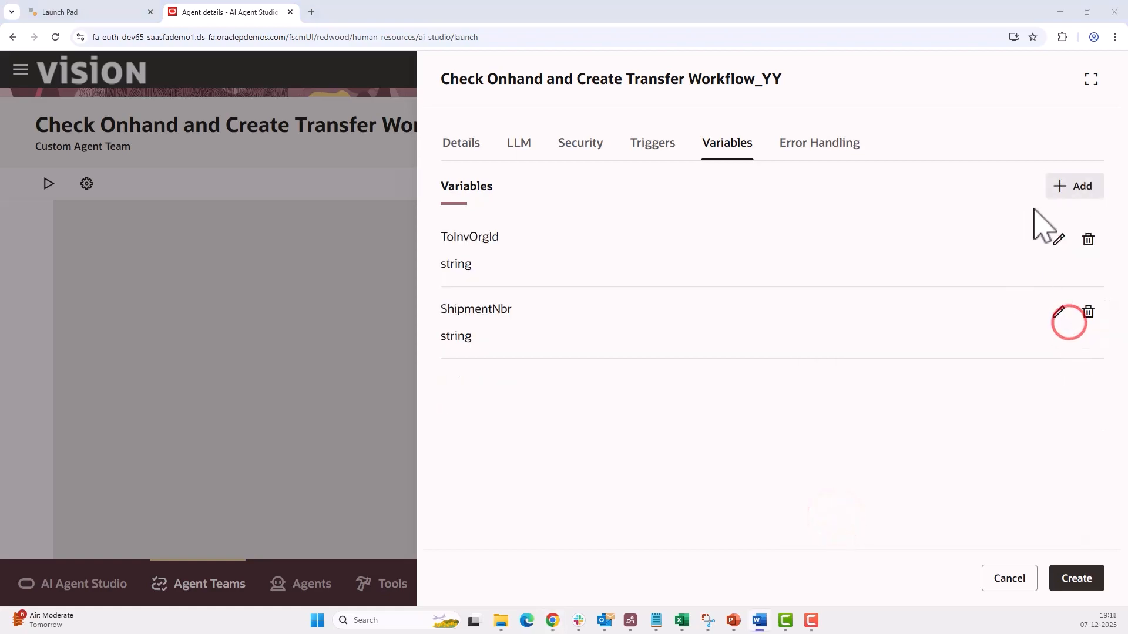
- Add a workflow variable named ItemOnhand of type Number
click(1078, 186)
text(ItemOnhand)
click(828, 266)
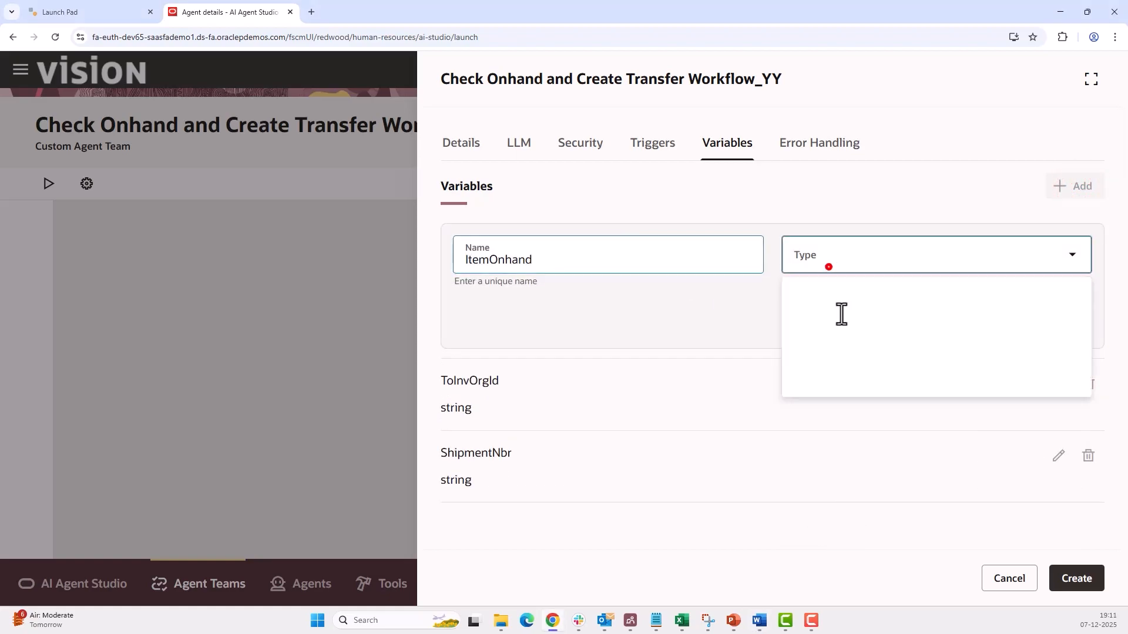
click(848, 448)
click(1066, 323)
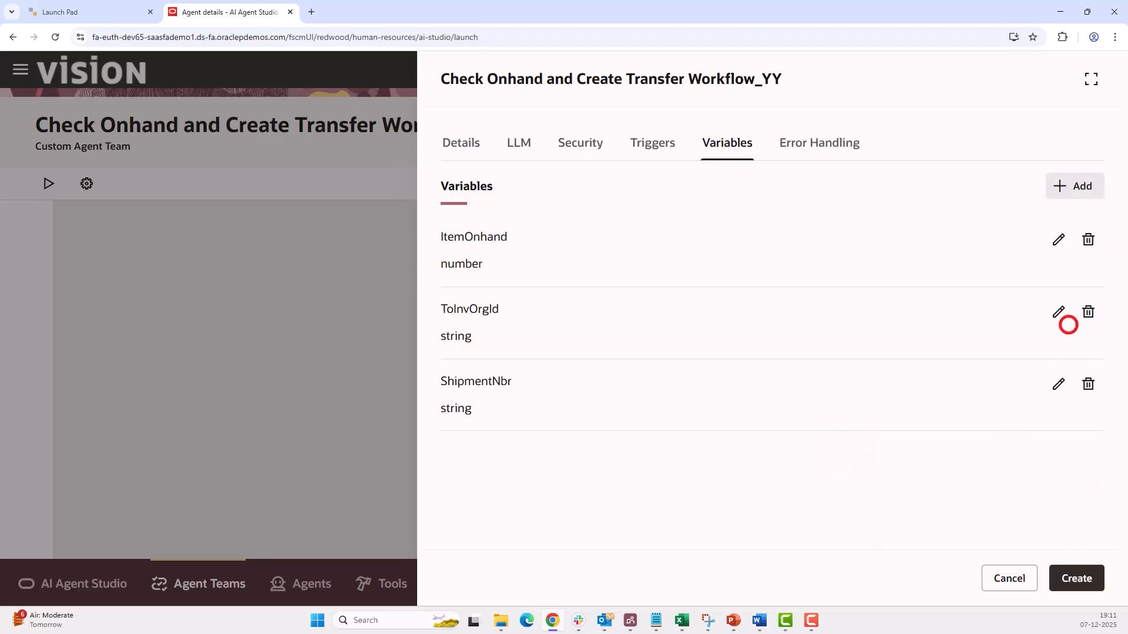
- Add a workflow variable named TransferQty of type Number
click(1077, 188)
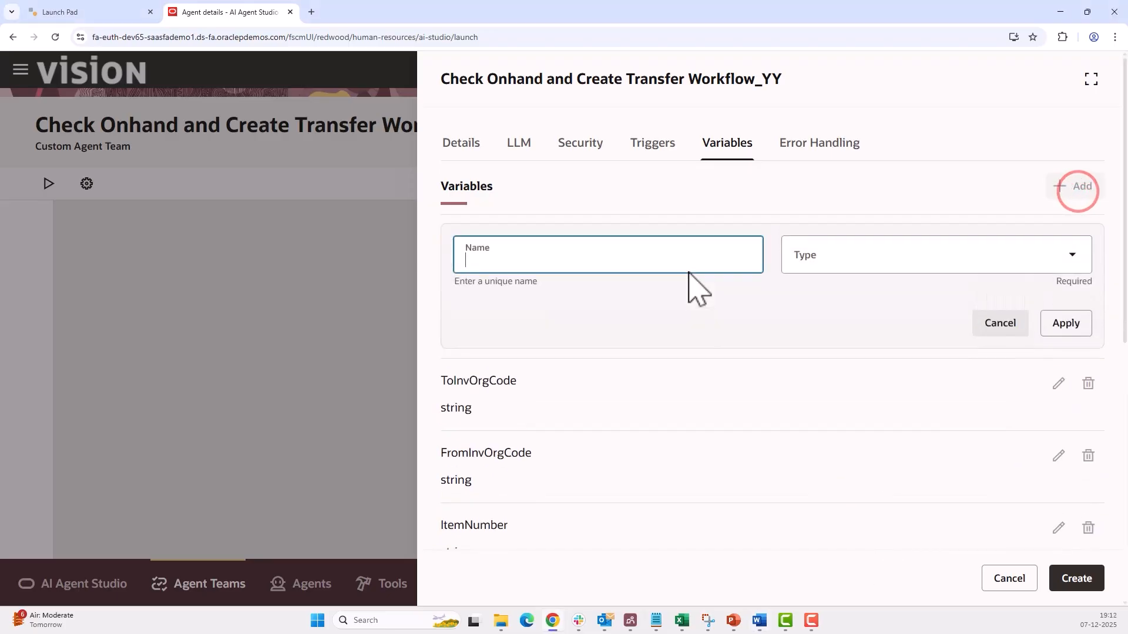
text(TransferQty)
click(829, 265)
click(829, 442)
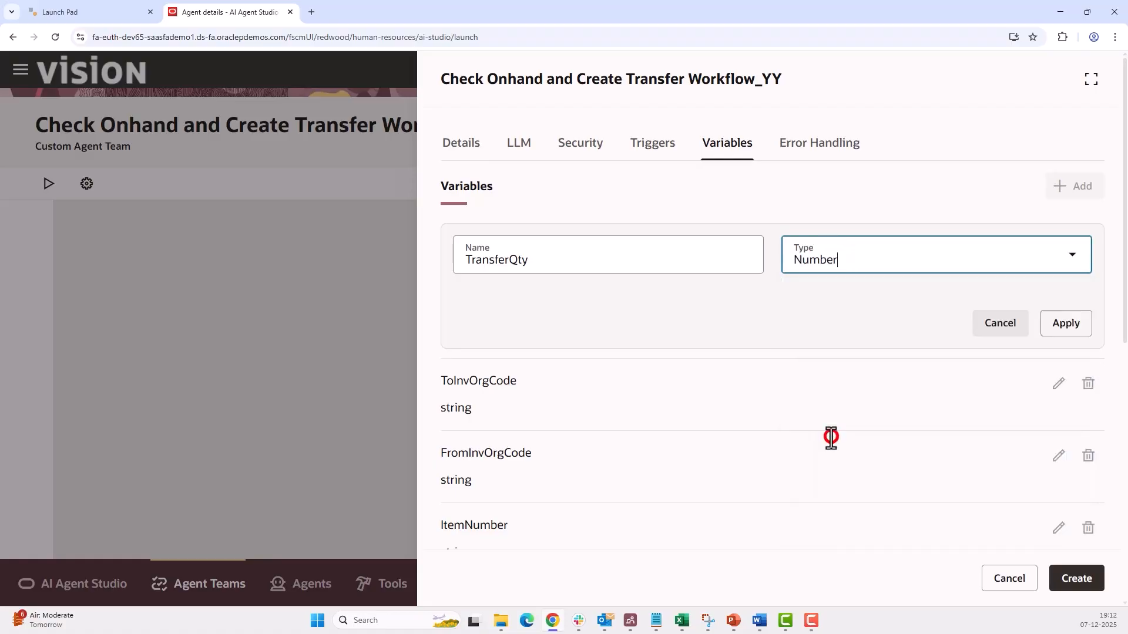
click(1058, 326)
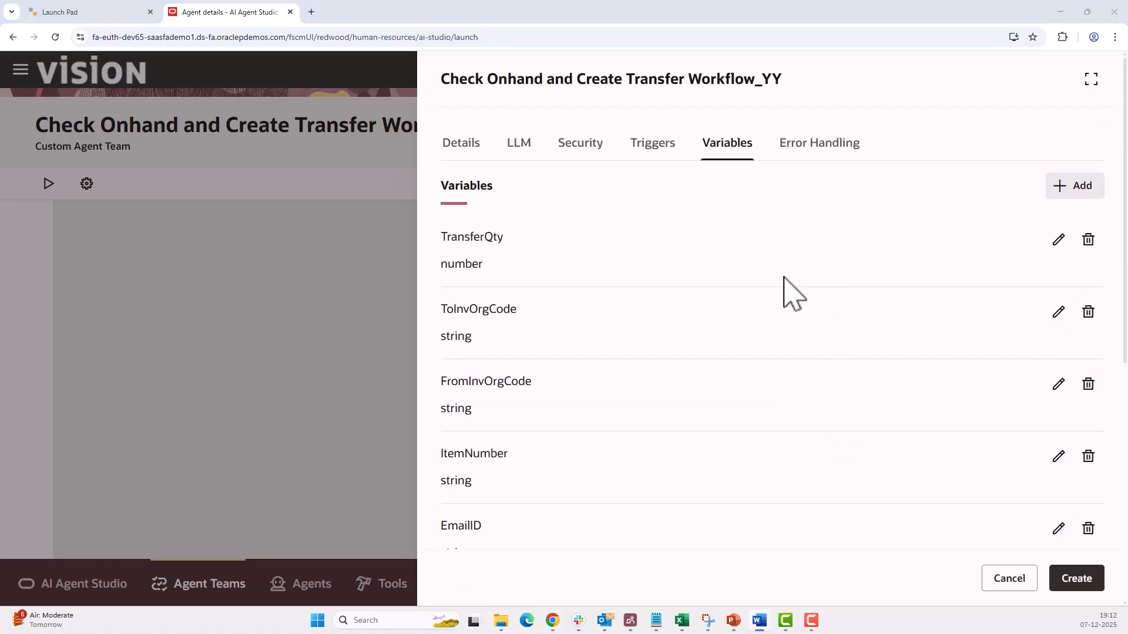
- Add a webhook trigger parameter named ShipmentNbr of type String
click(647, 147)
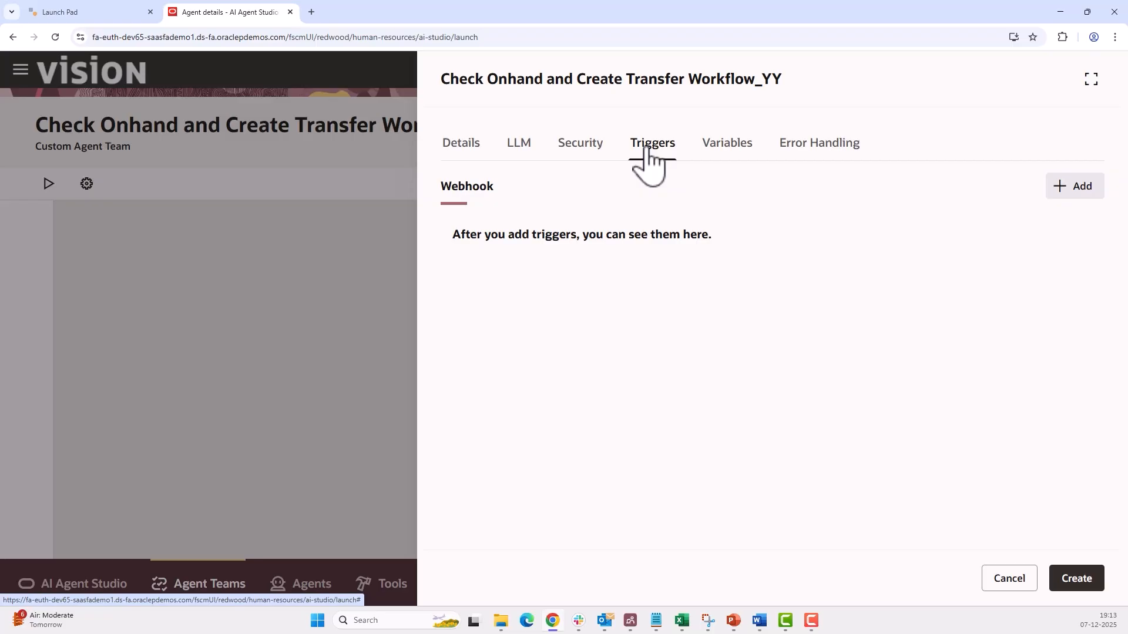
click(1083, 189)
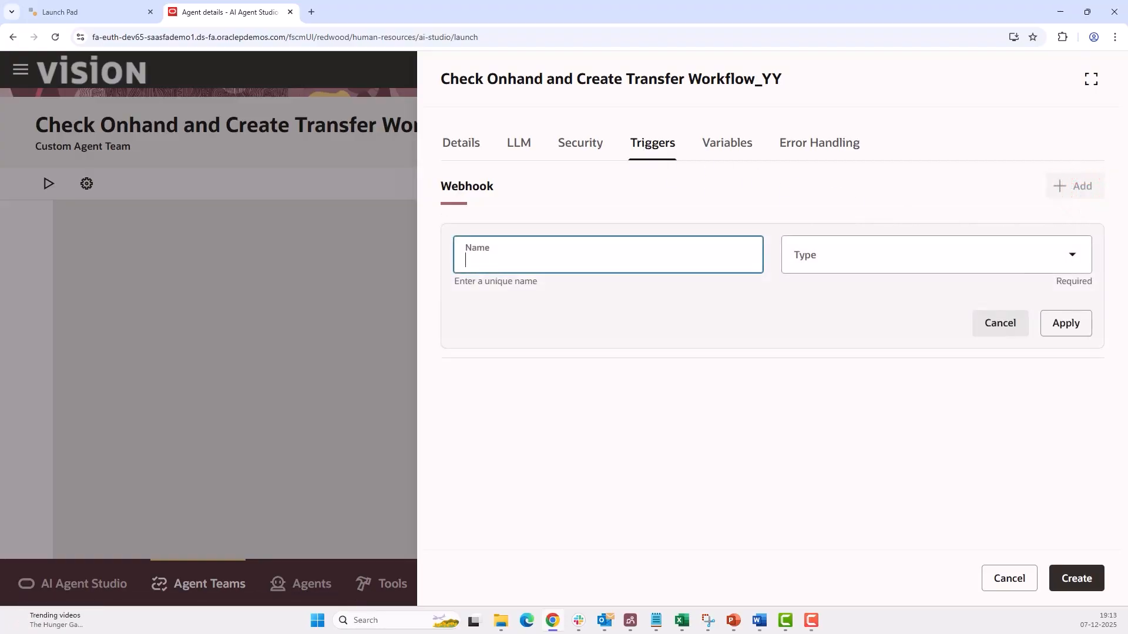
click(501, 262)
text(ShipmentNbr)
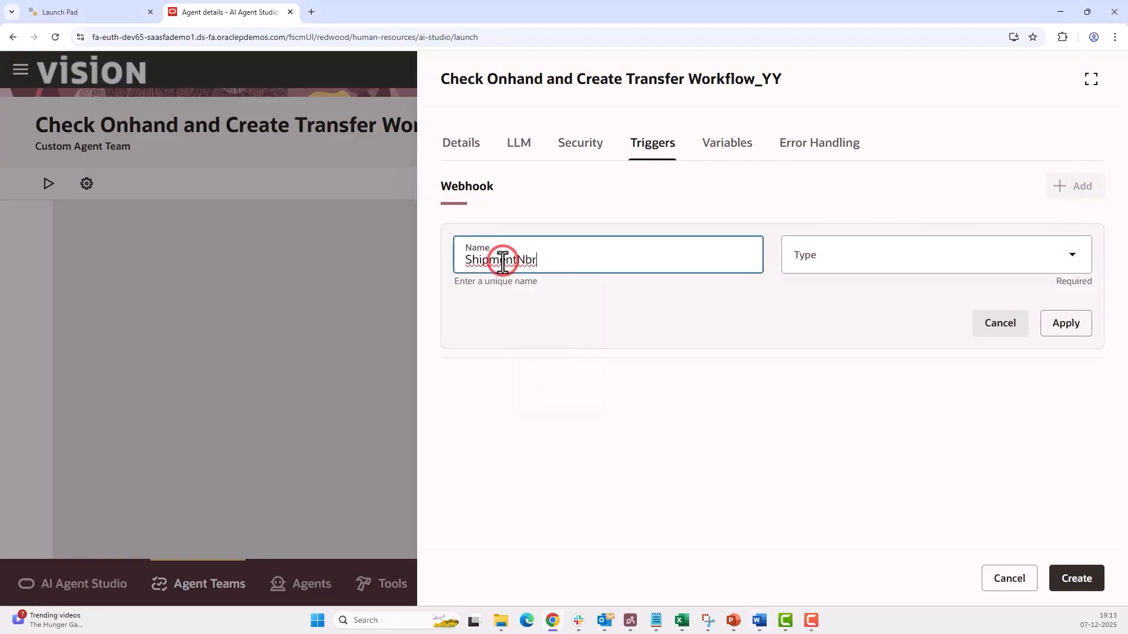
click(916, 265)
click(839, 518)
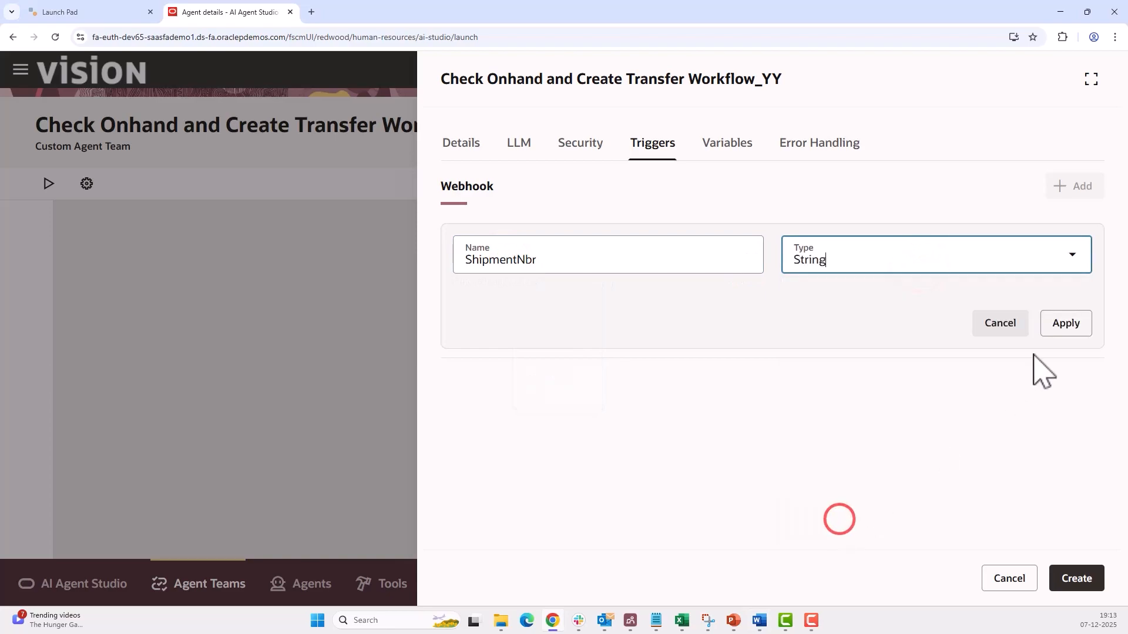
click(1055, 325)
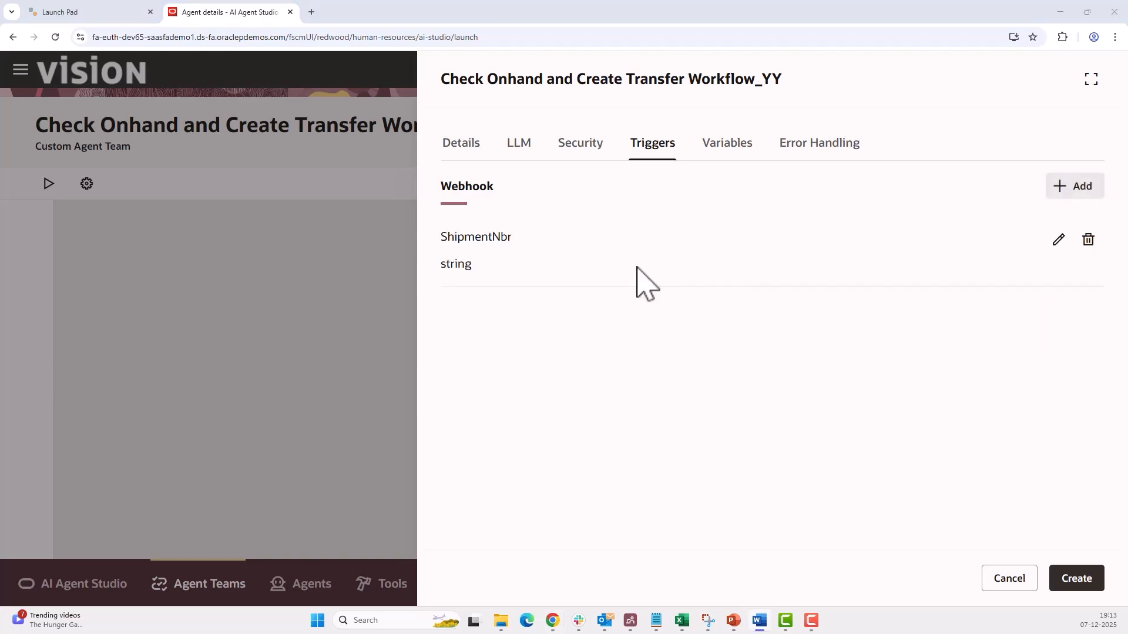
- Add a webhook trigger parameter named TransferQty of type Number
click(1079, 186)
text(TransferQty)
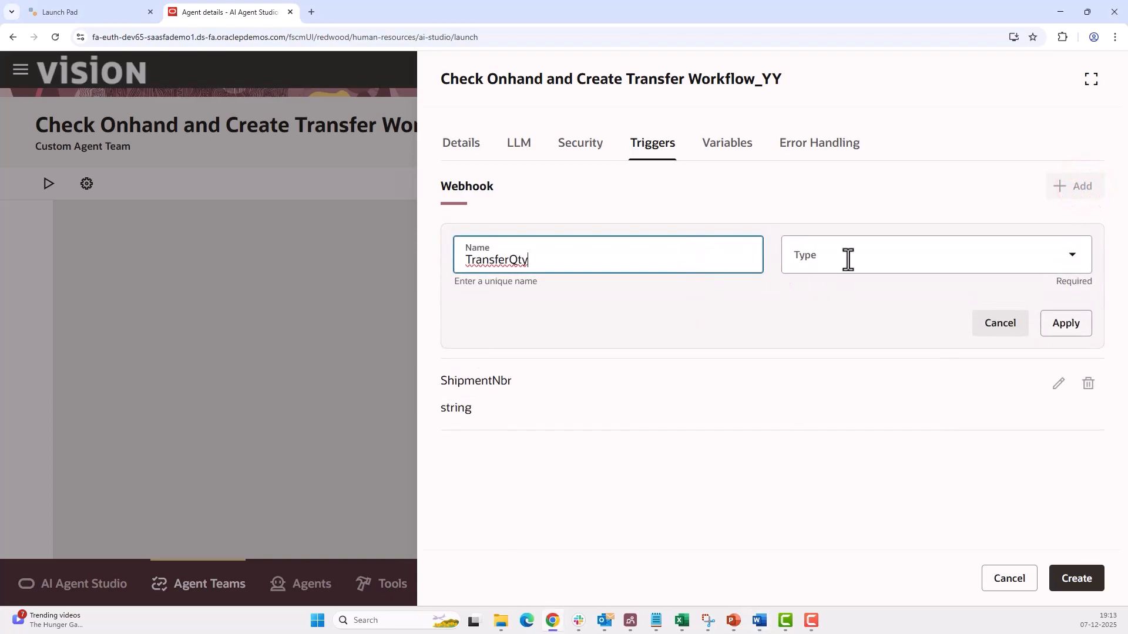
click(850, 258)
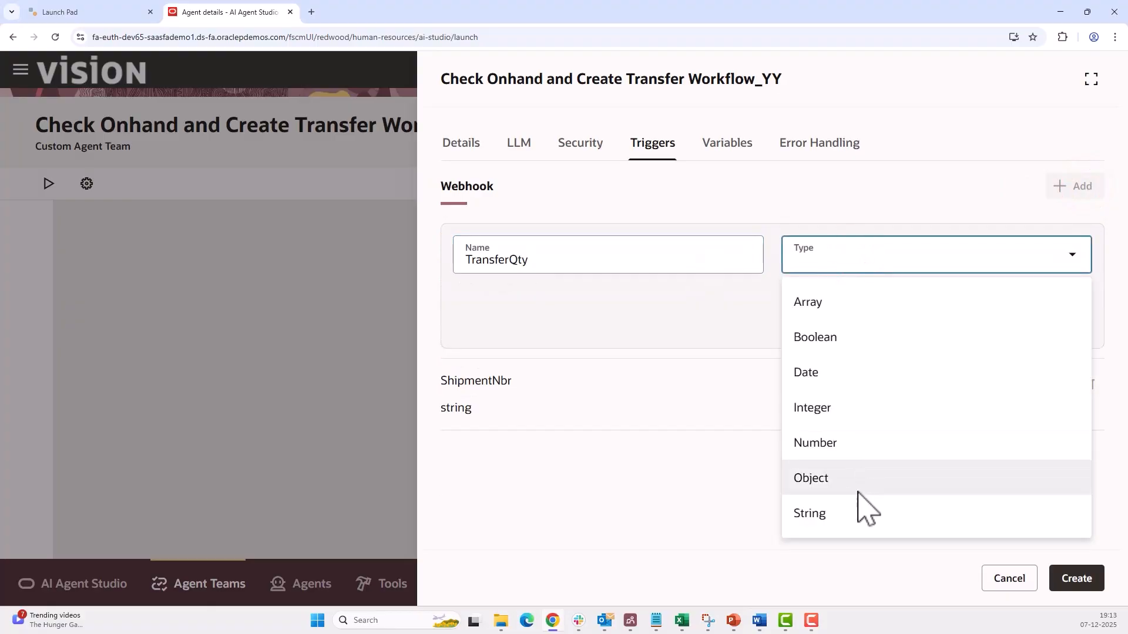
click(852, 443)
click(1072, 323)
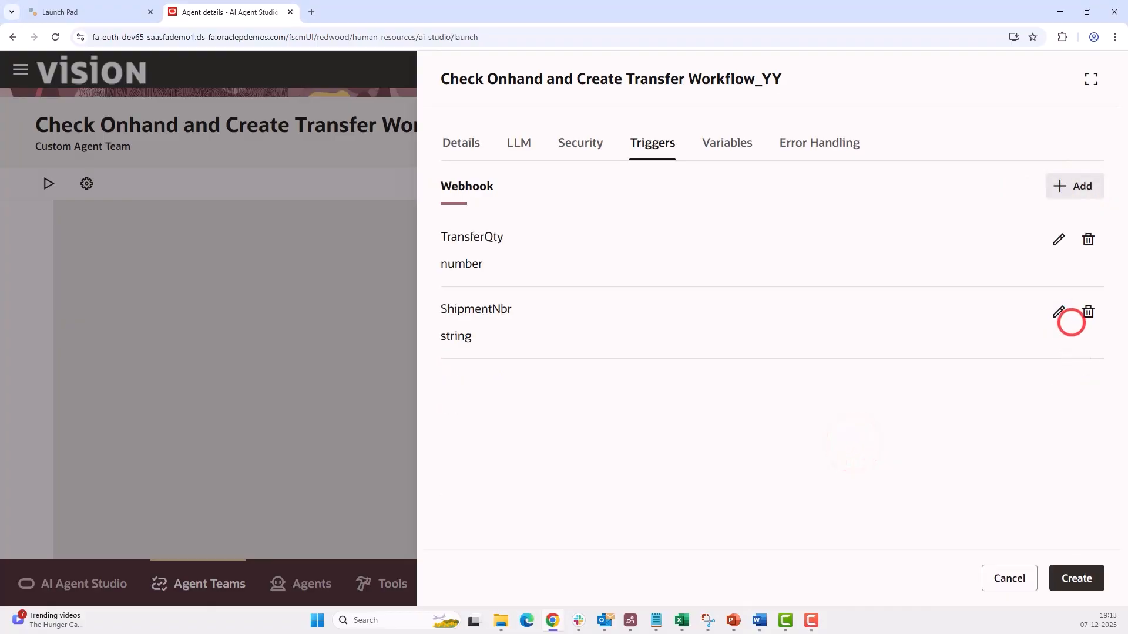
- Add a webhook trigger parameter named ToInvOrgCode of type String
click(1080, 186)
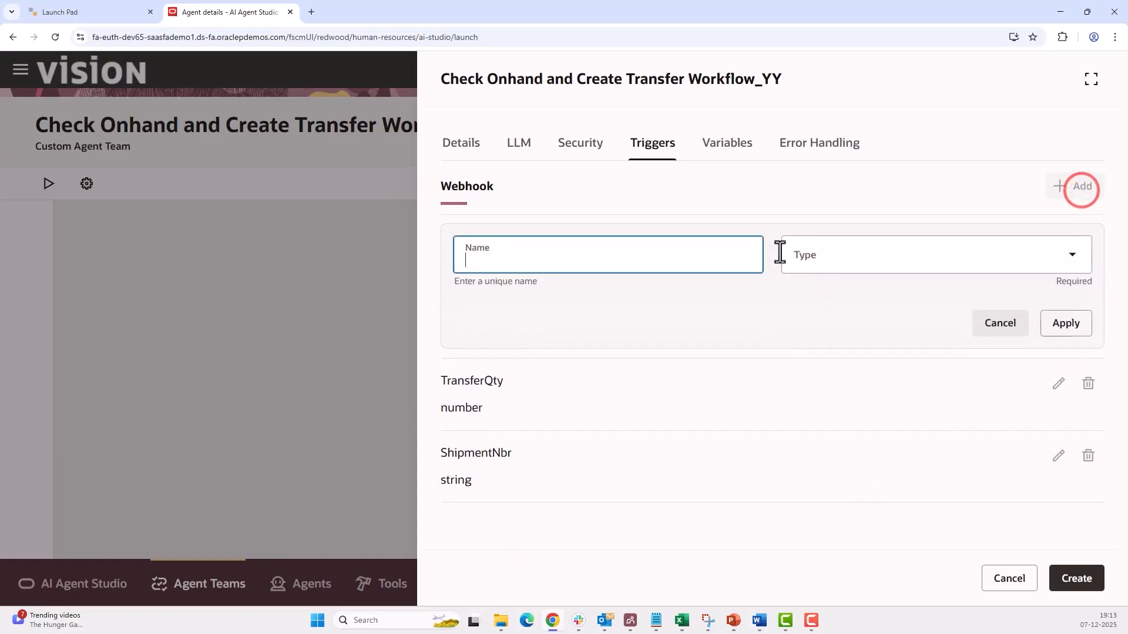
text(ToInvOrgCode)
click(848, 254)
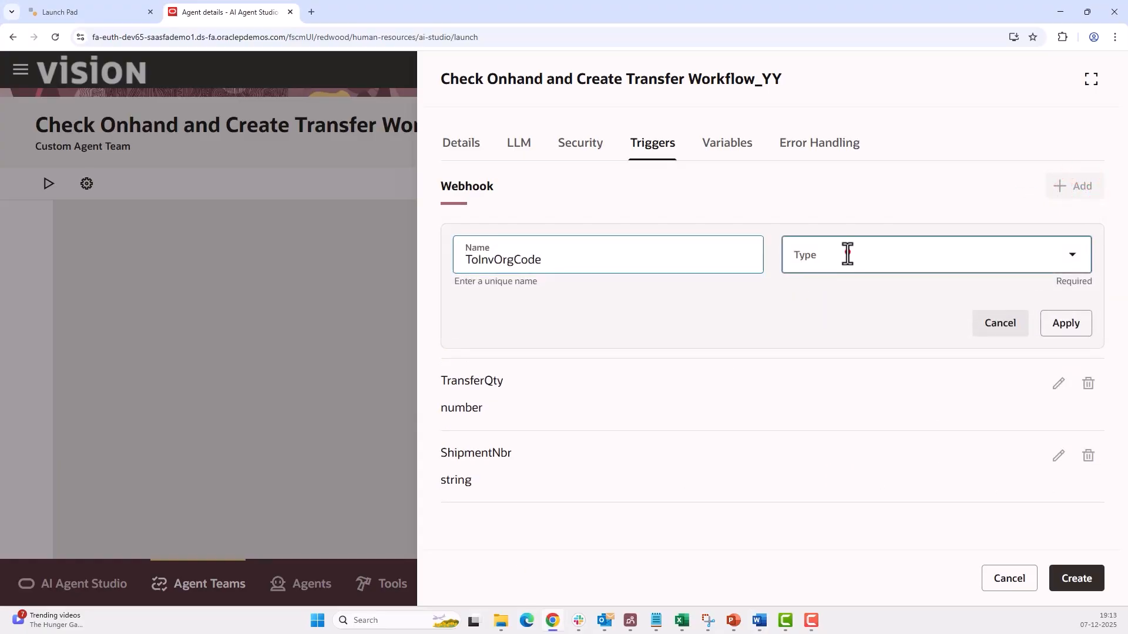
click(823, 521)
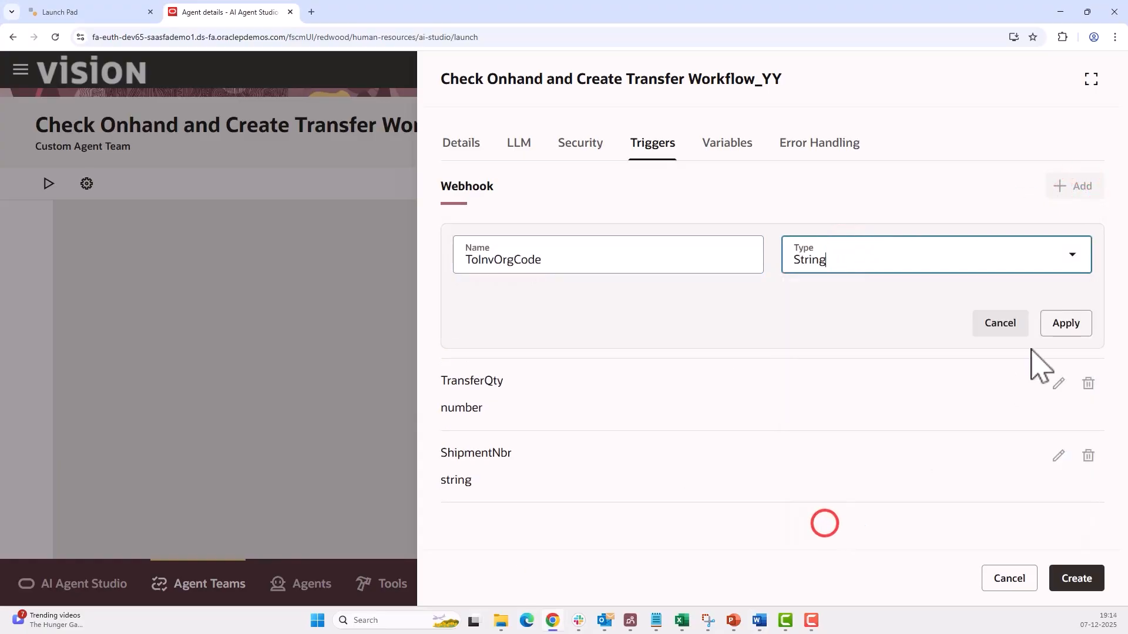
click(1067, 324)
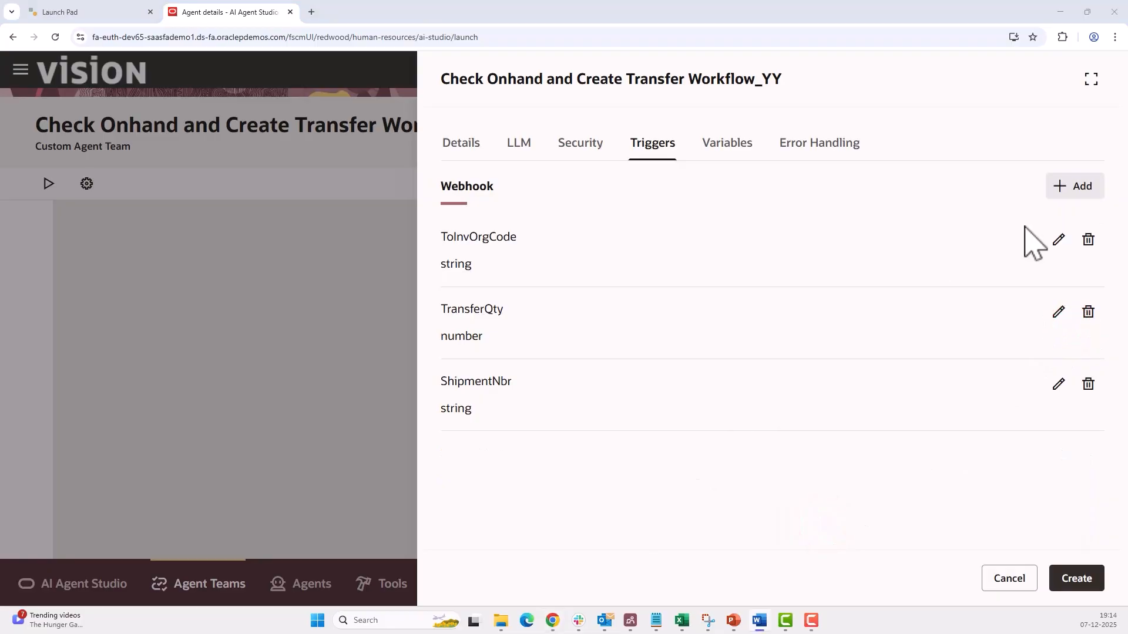
- Add a webhook trigger parameter named ItemNumber of type String
click(1078, 183)
text(ItemNumber)
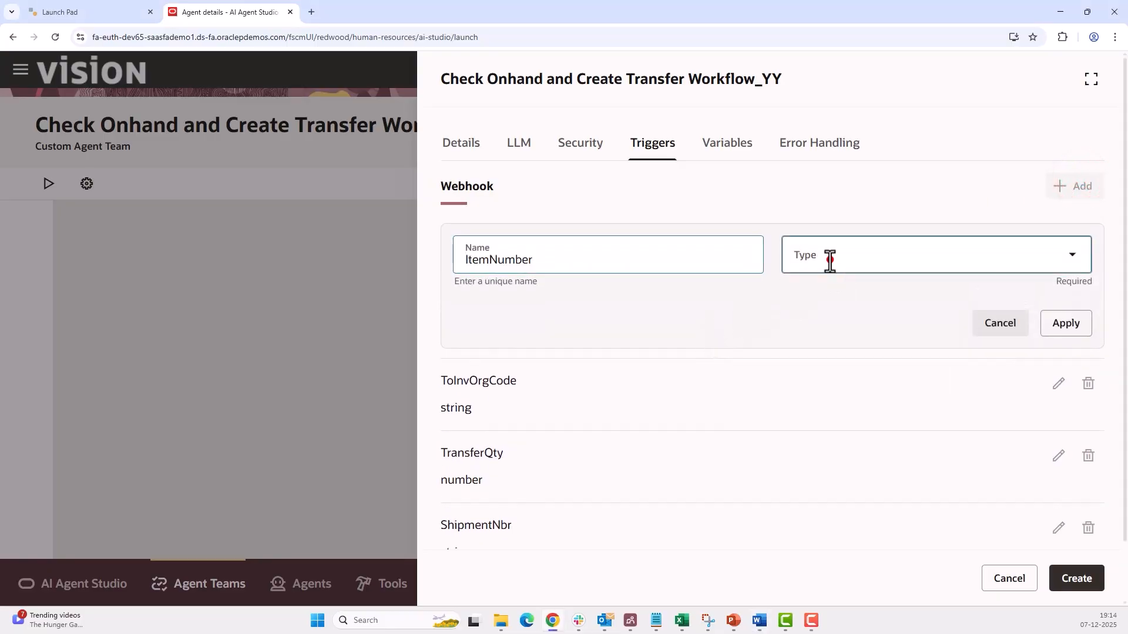
click(829, 257)
click(836, 520)
click(1066, 333)
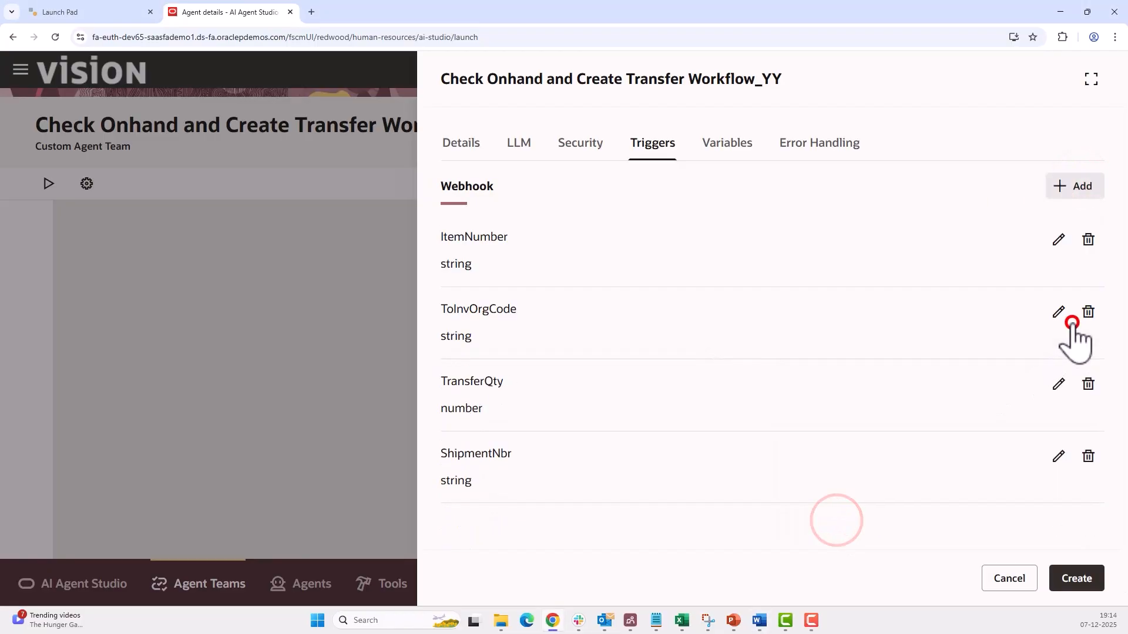
- Add a webhook trigger parameter named FromInvOrgCode of type String and create the workflow agent team
click(1068, 192)
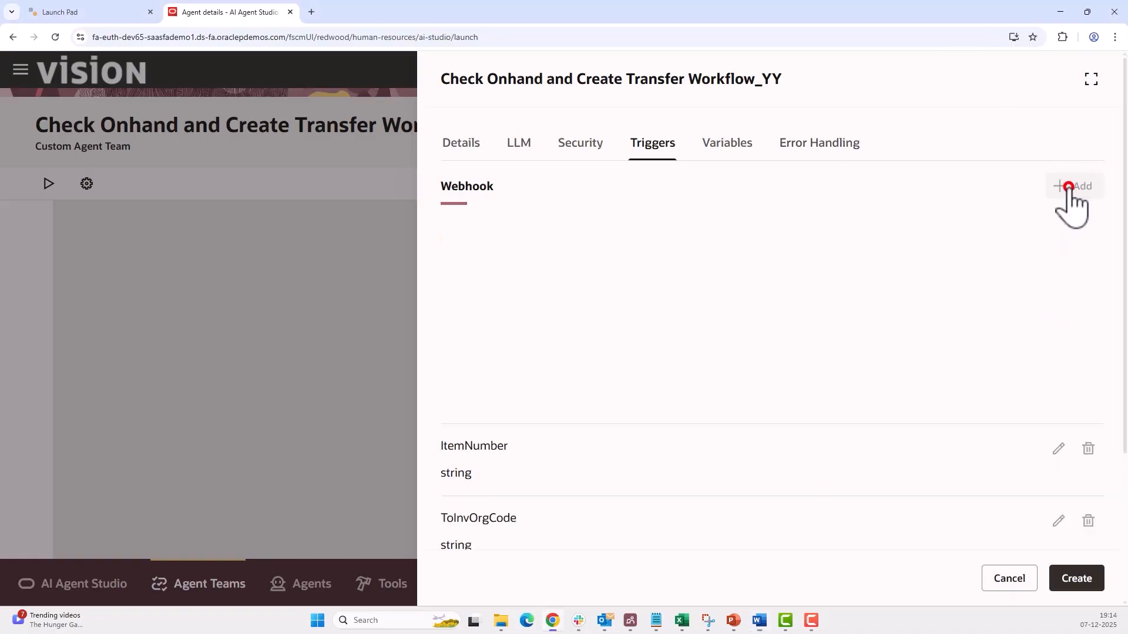
text(FromInvOrgCode)
click(867, 257)
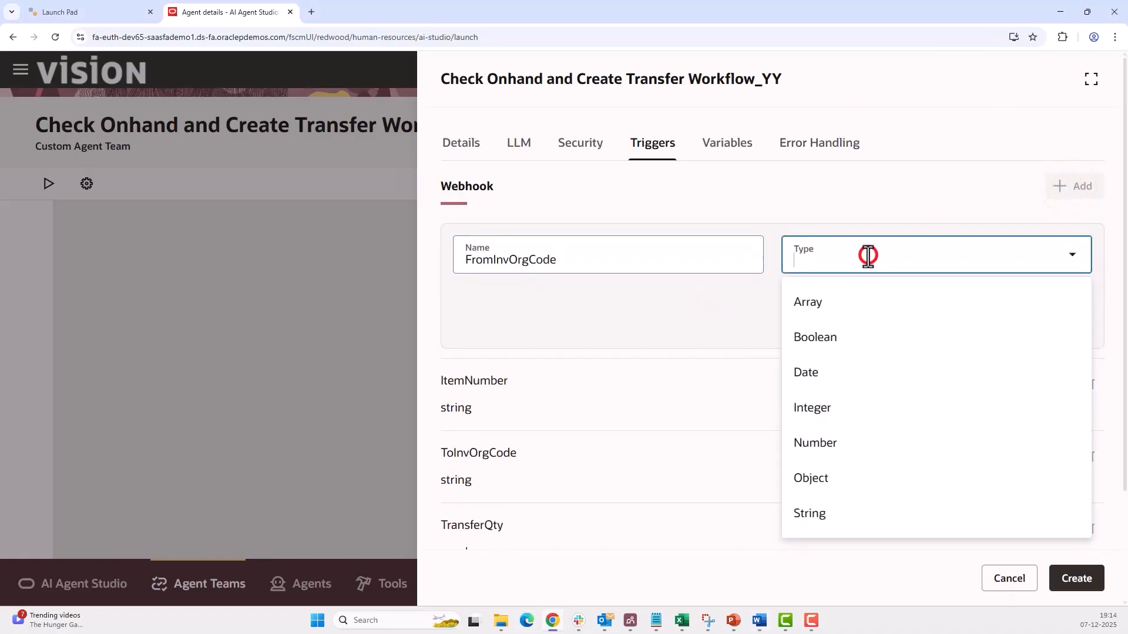
click(832, 521)
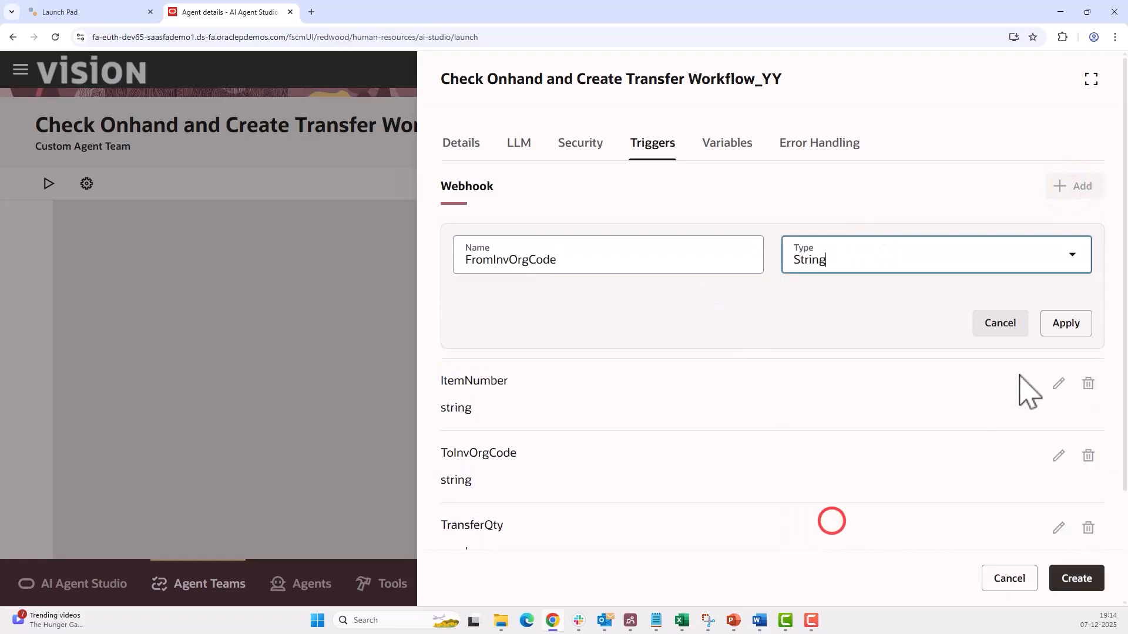
click(1066, 324)
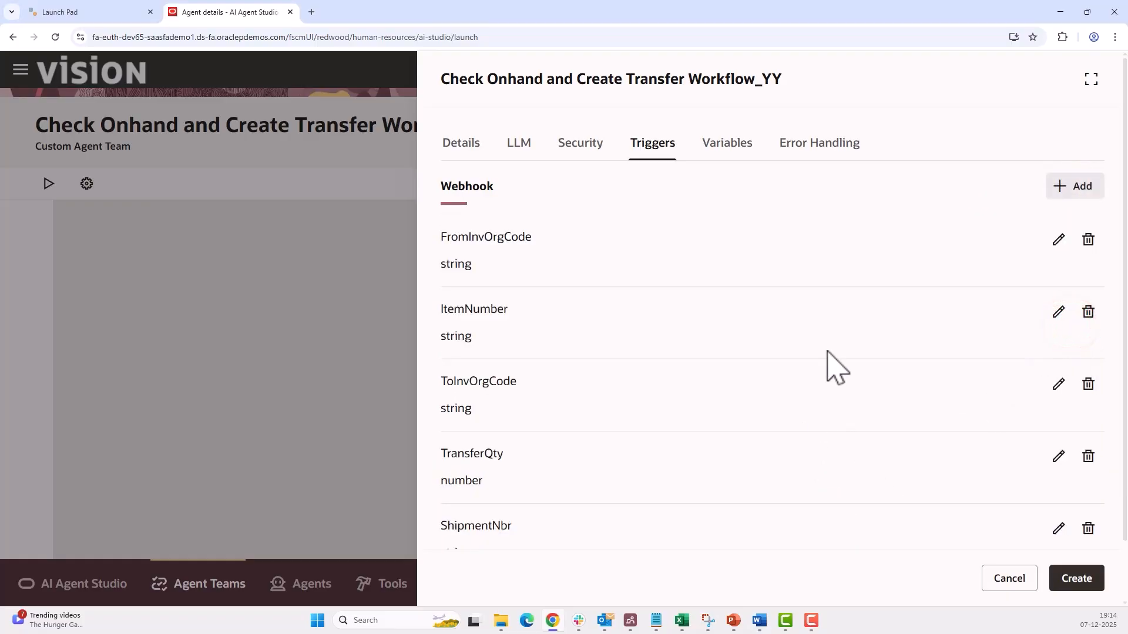
click(1064, 574)
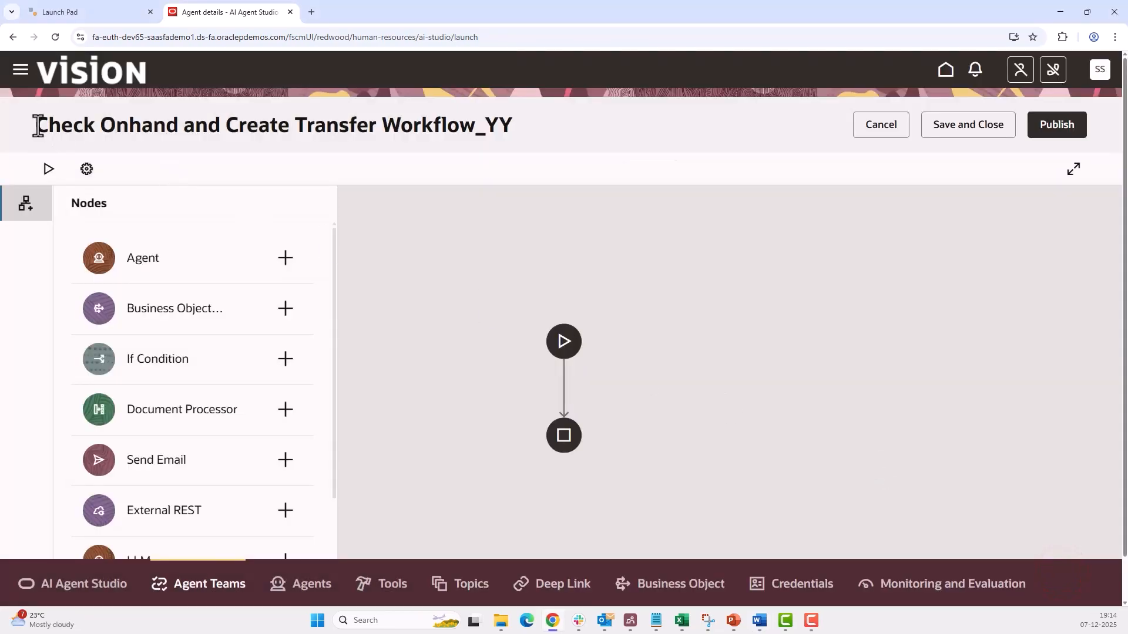
- Copy the workflow's name from its title, then save and close the workflow
drag(37, 125, 566, 111)
key(ctrl+c)
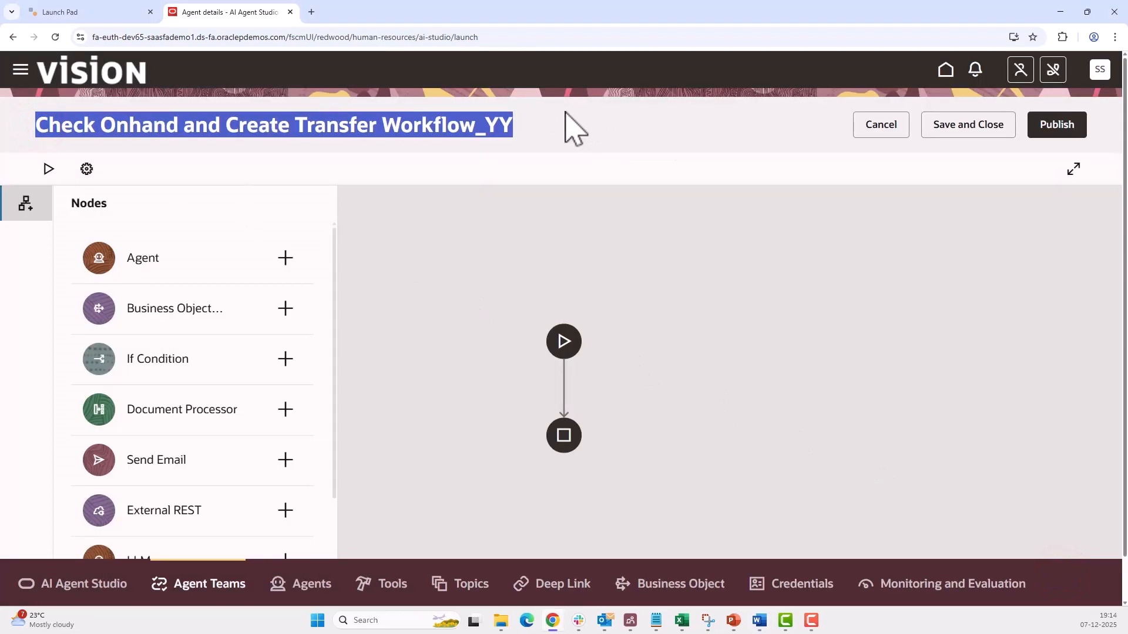
click(964, 128)
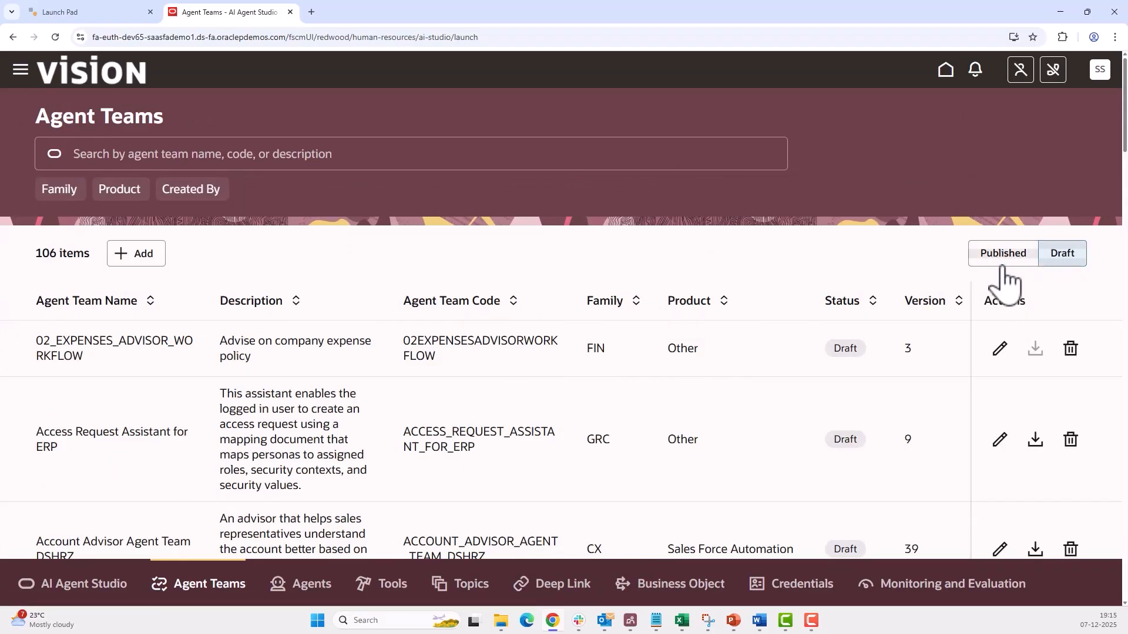
- Search the draft agent teams for Check Onhand and Create Transfer Workflow_YY and open it for editing
click(307, 152)
key(ctrl+v)
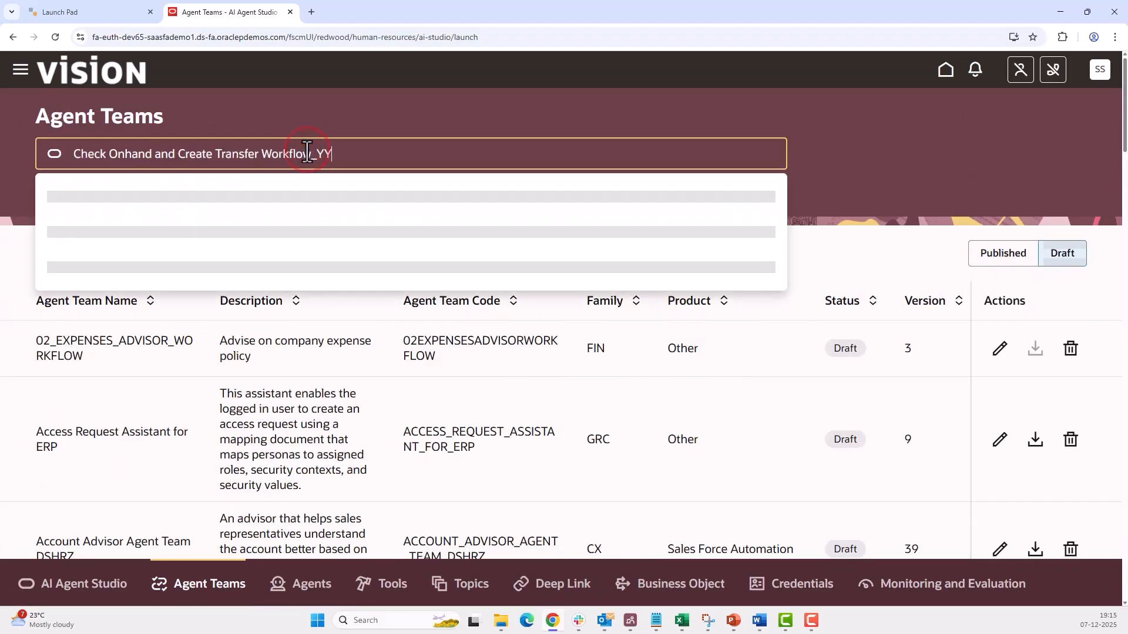
key(Return)
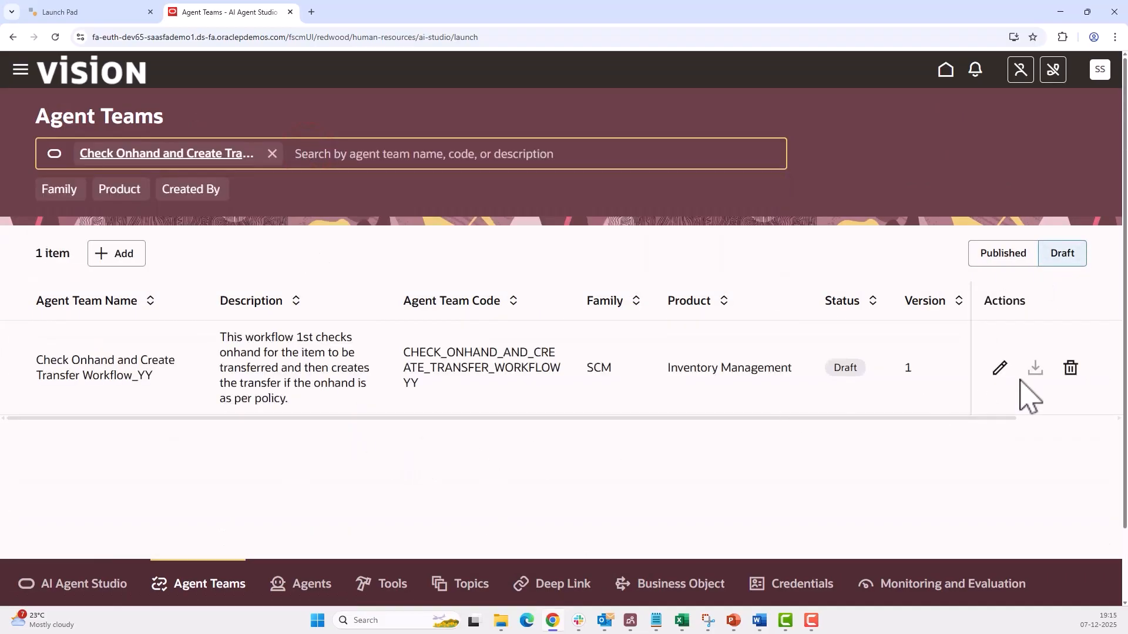
click(999, 368)
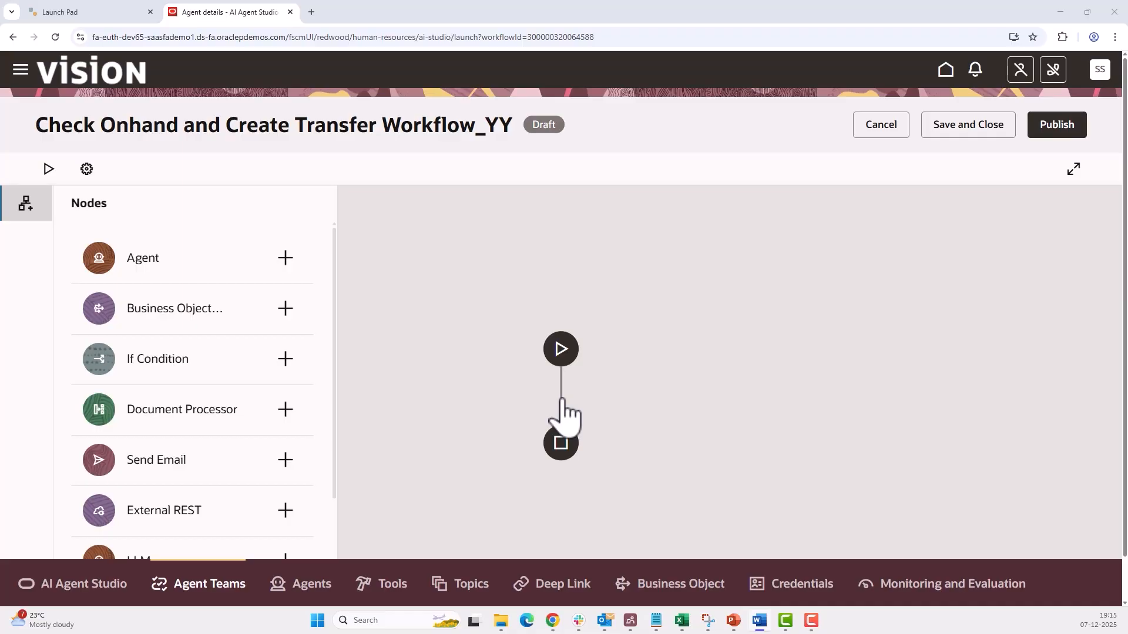
- Insert a Set Variables node between the start and end nodes and name it Transfer Details_YY
click(561, 395)
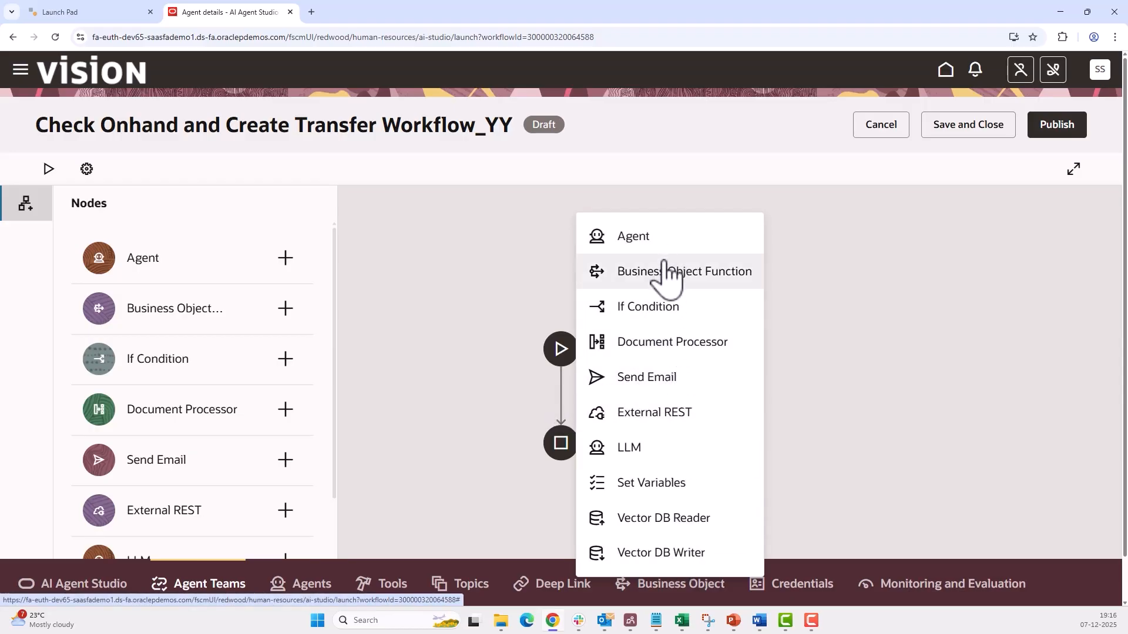
click(683, 487)
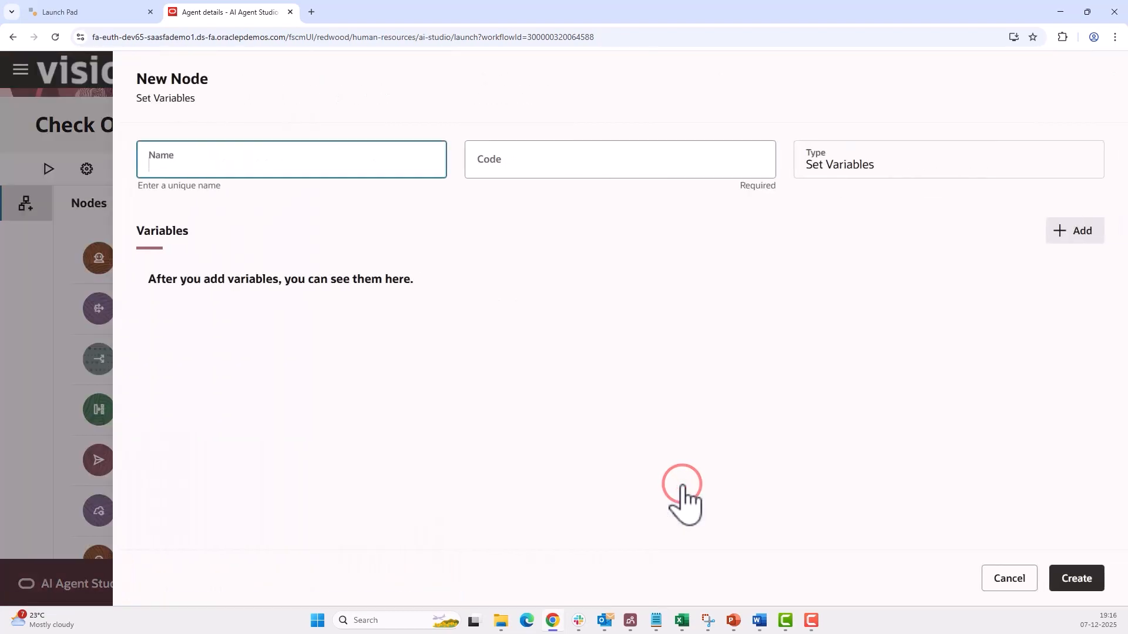
key(alt+Tab)
click(260, 159)
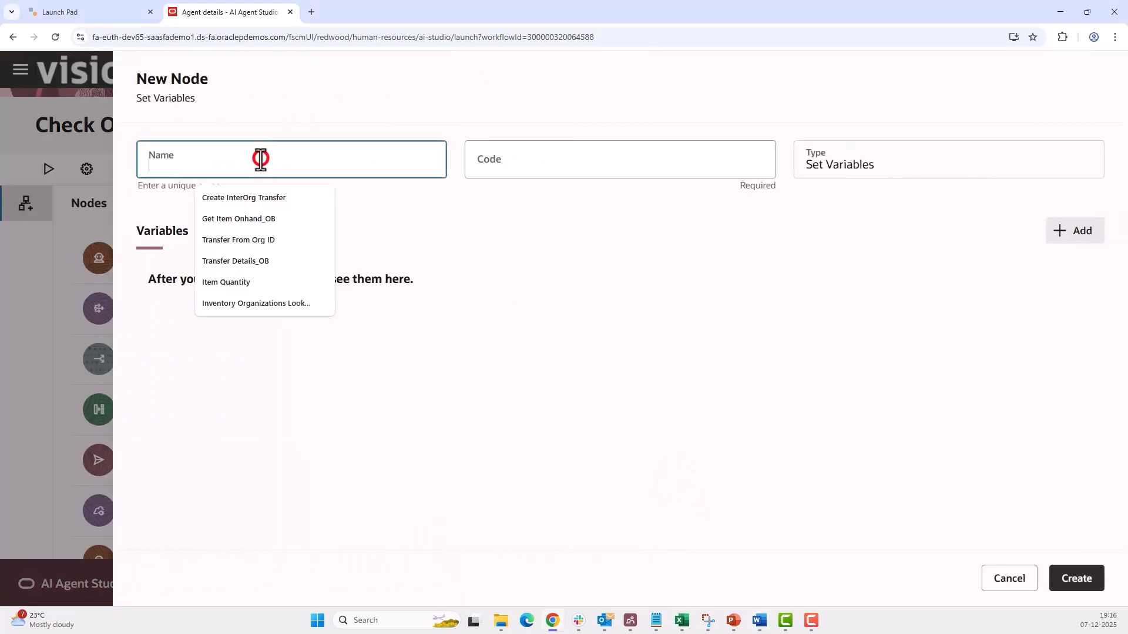
text(Transfer Details_YY)
click(509, 218)
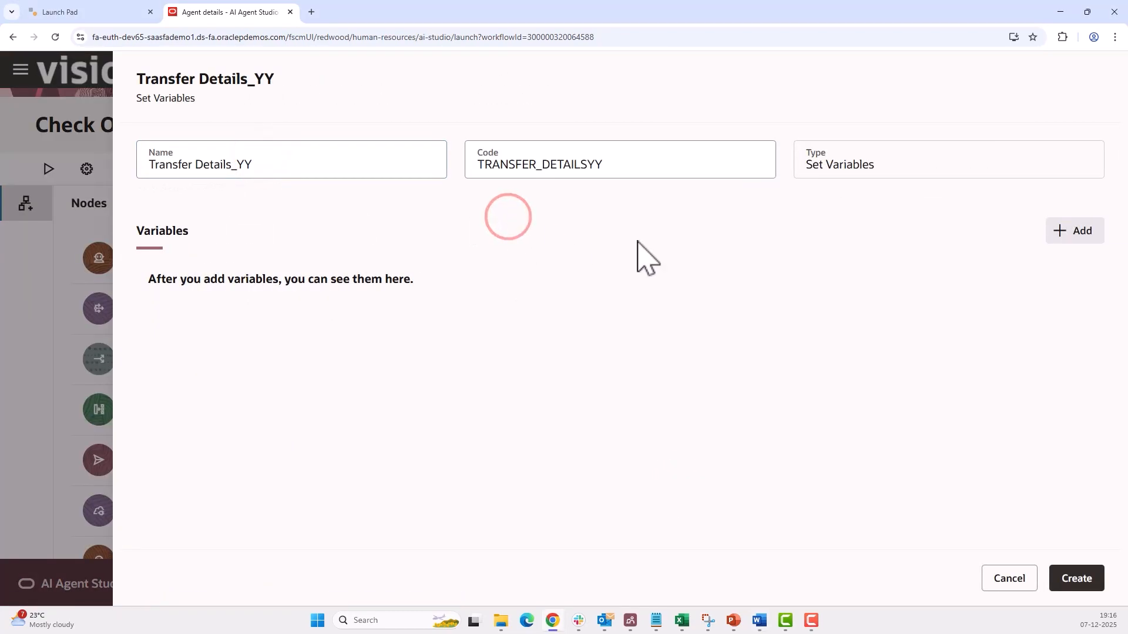
- Add the ShipmentNbr variable to the node, taking its value from the ShipmentNbr input of the REST trigger
click(1067, 237)
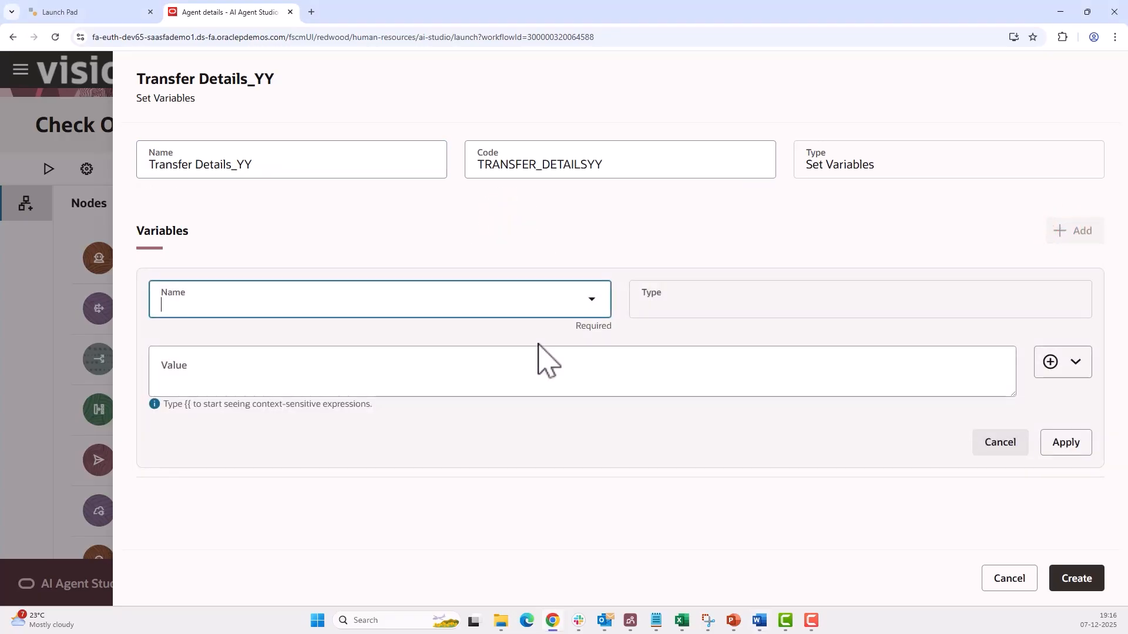
click(584, 305)
scroll(445, 581, down, 1)
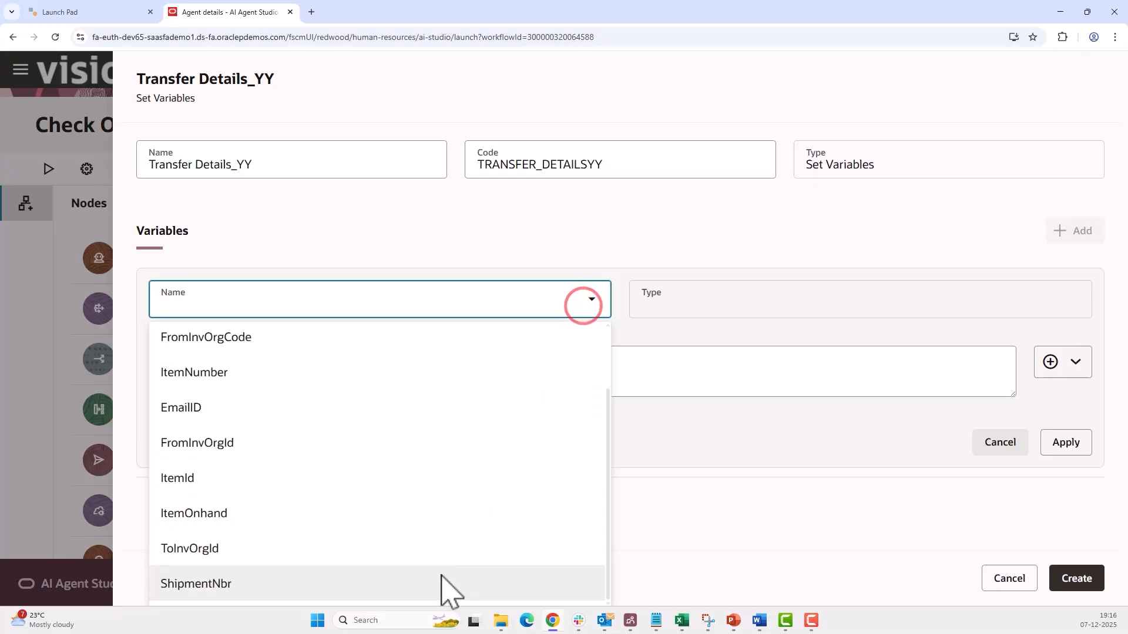
click(445, 584)
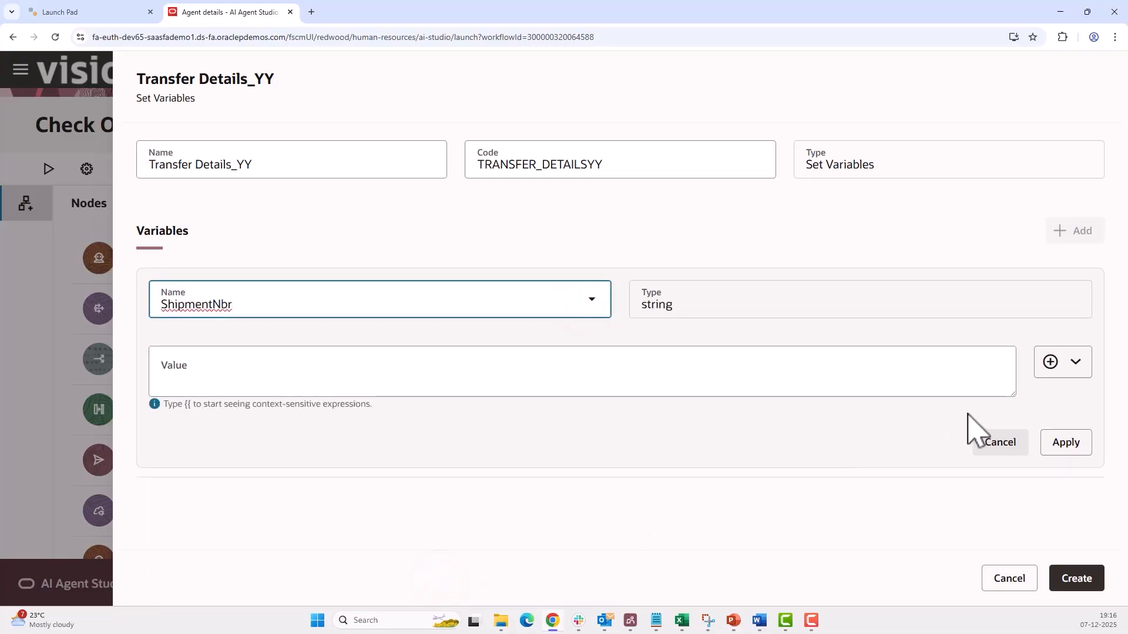
click(1076, 368)
mouse_move(1034, 410)
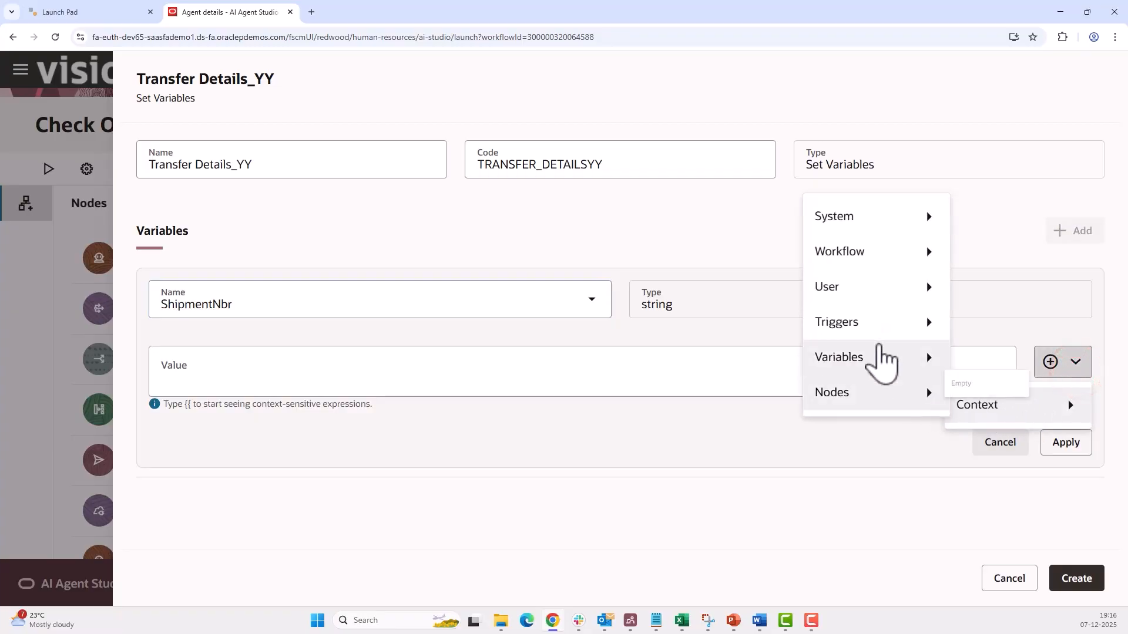
mouse_move(869, 329)
mouse_move(984, 338)
mouse_move(949, 328)
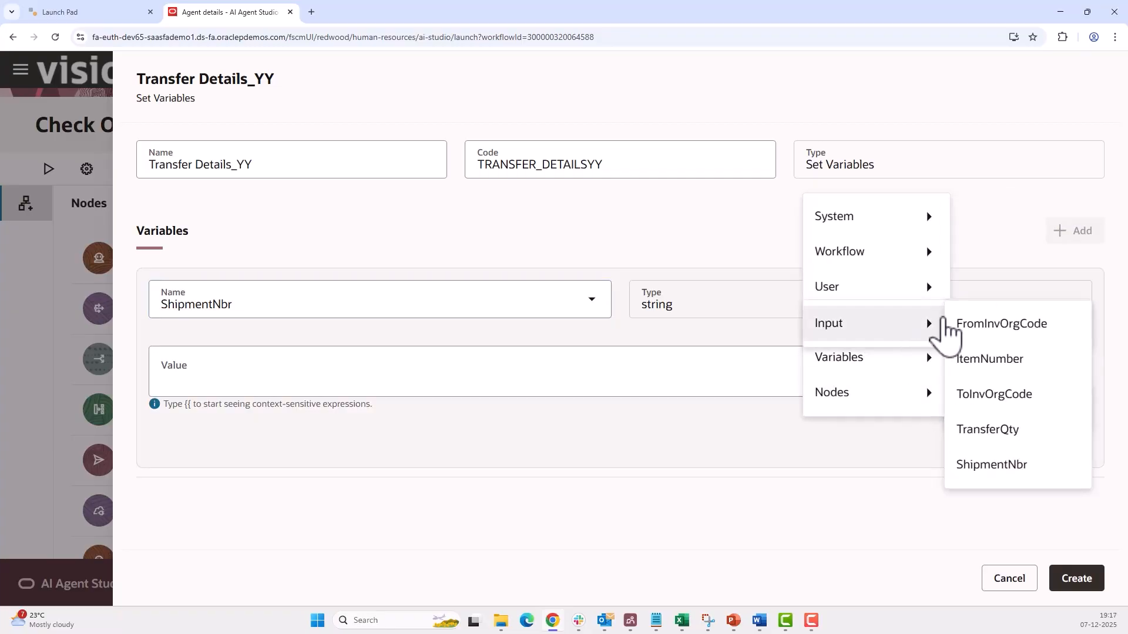
click(1001, 465)
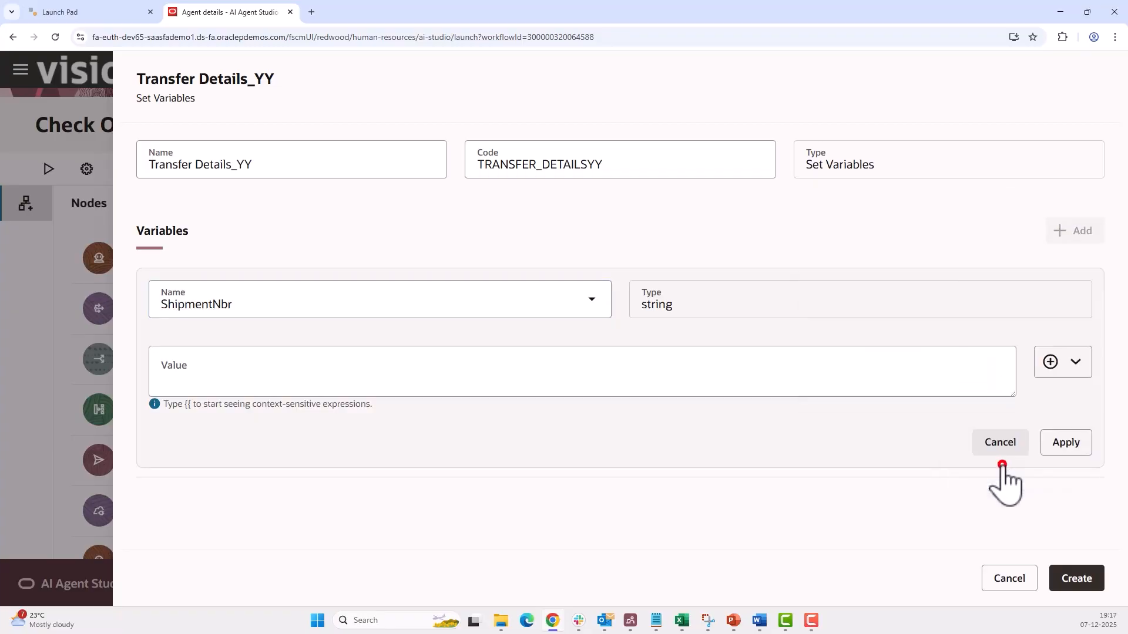
click(1067, 445)
- Add the EmailID variable to the node and enter the recipient's e-mail address as its value
click(1061, 238)
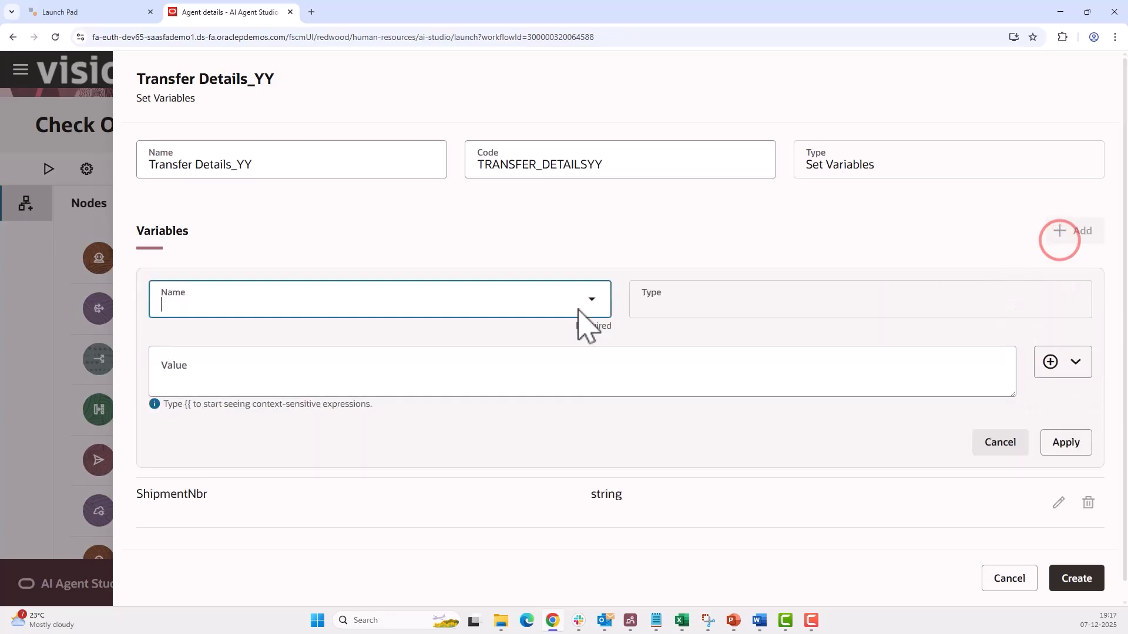
click(592, 300)
click(411, 457)
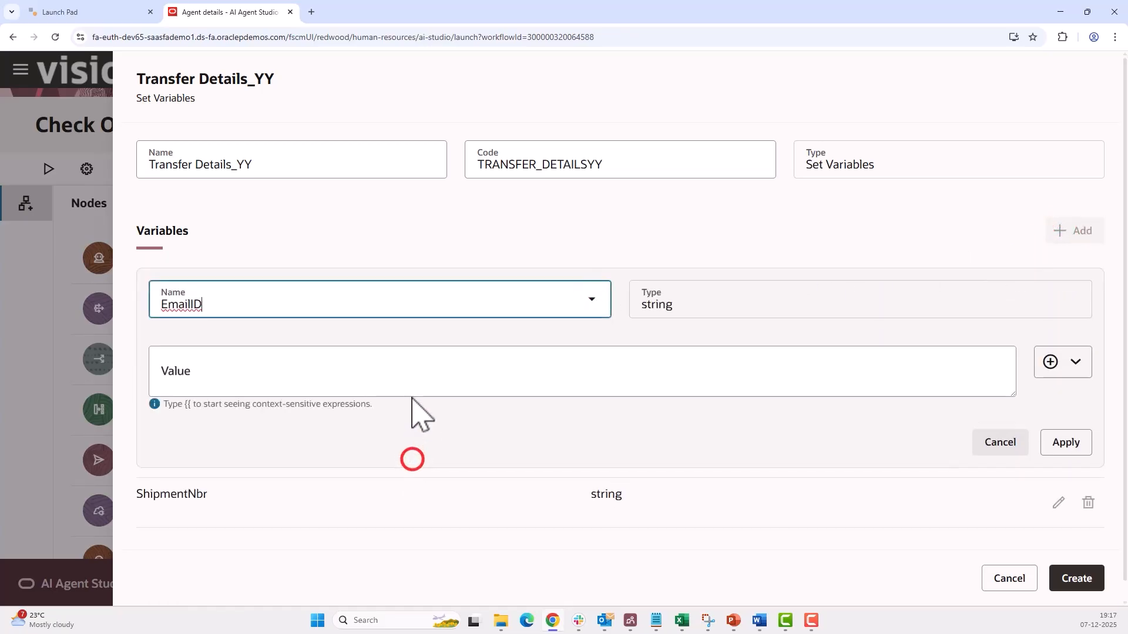
click(336, 370)
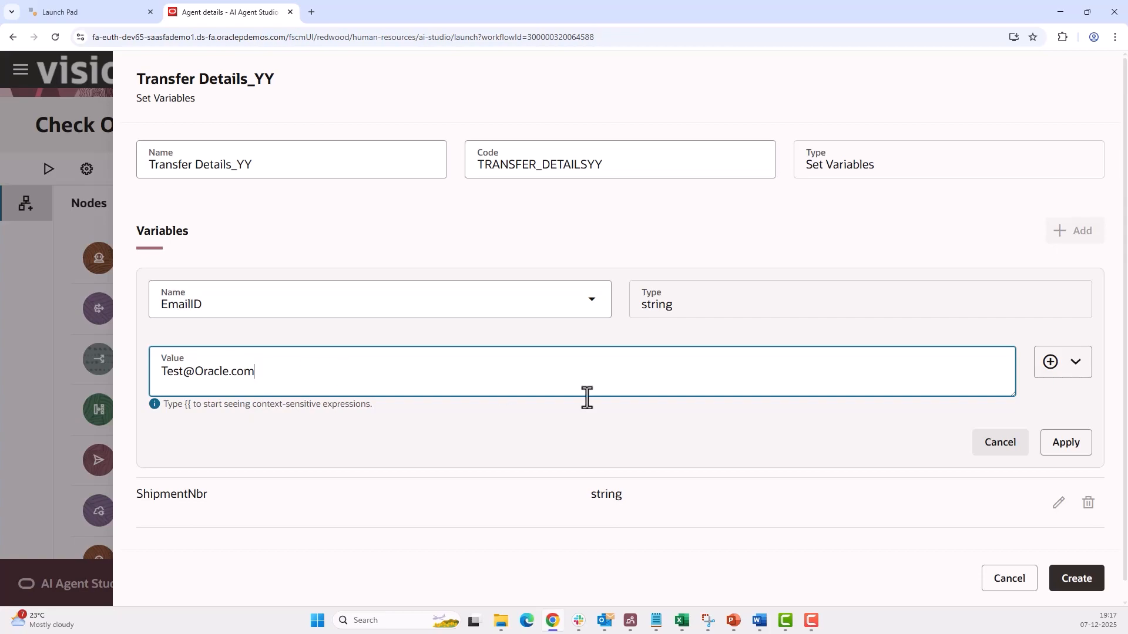
click(1072, 450)
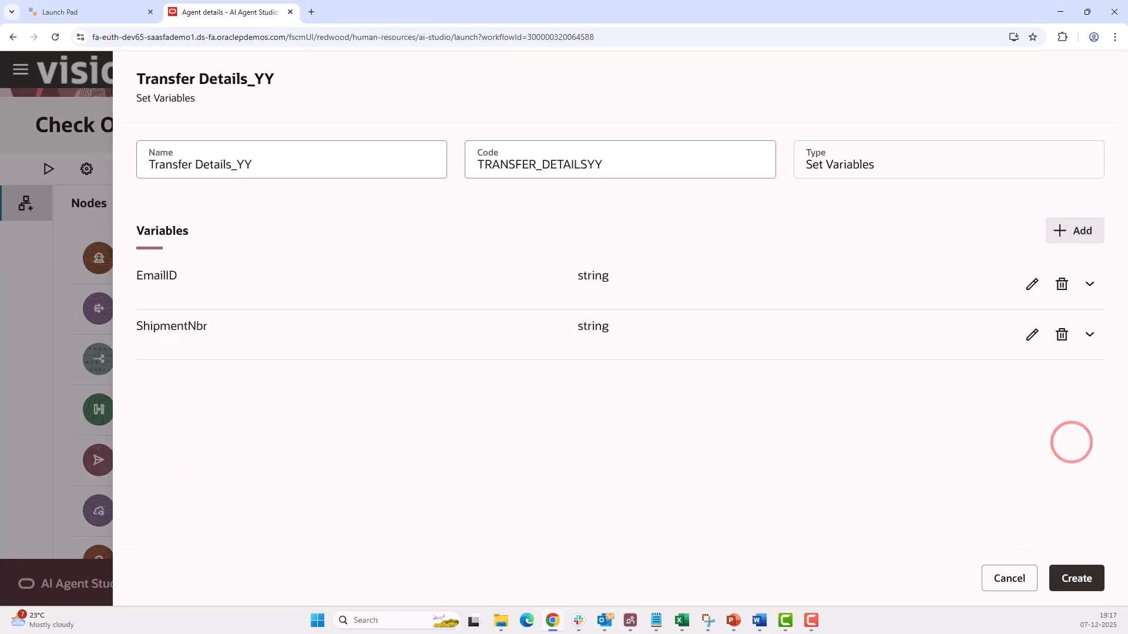
- Add the TransferQty variable to the node, taking its value from the TransferQty input of the REST trigger
click(1071, 232)
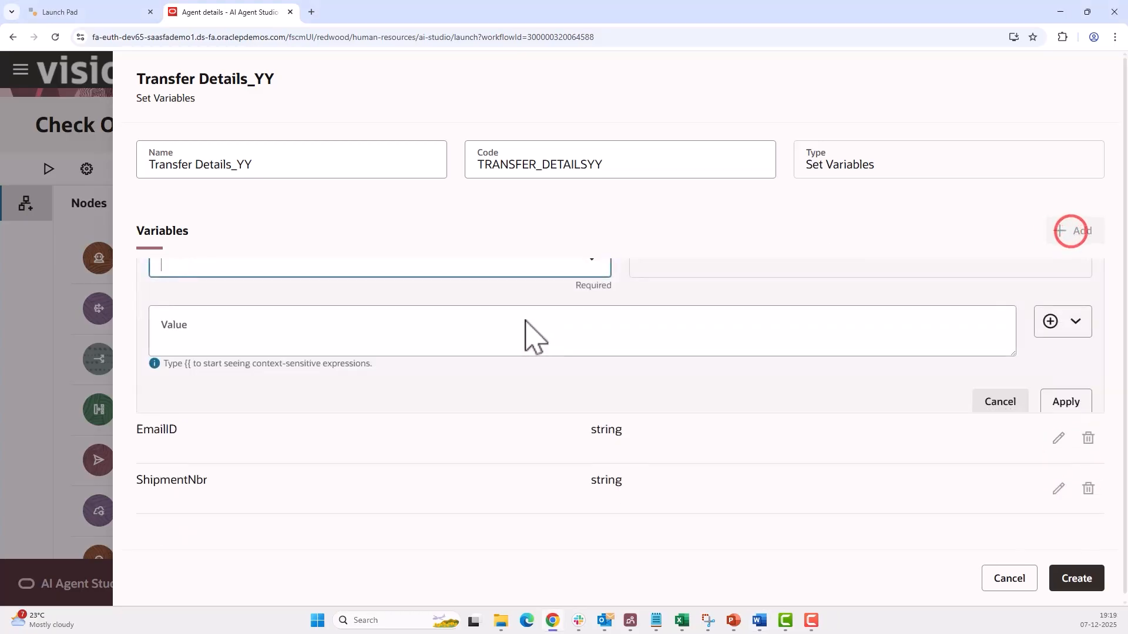
click(415, 304)
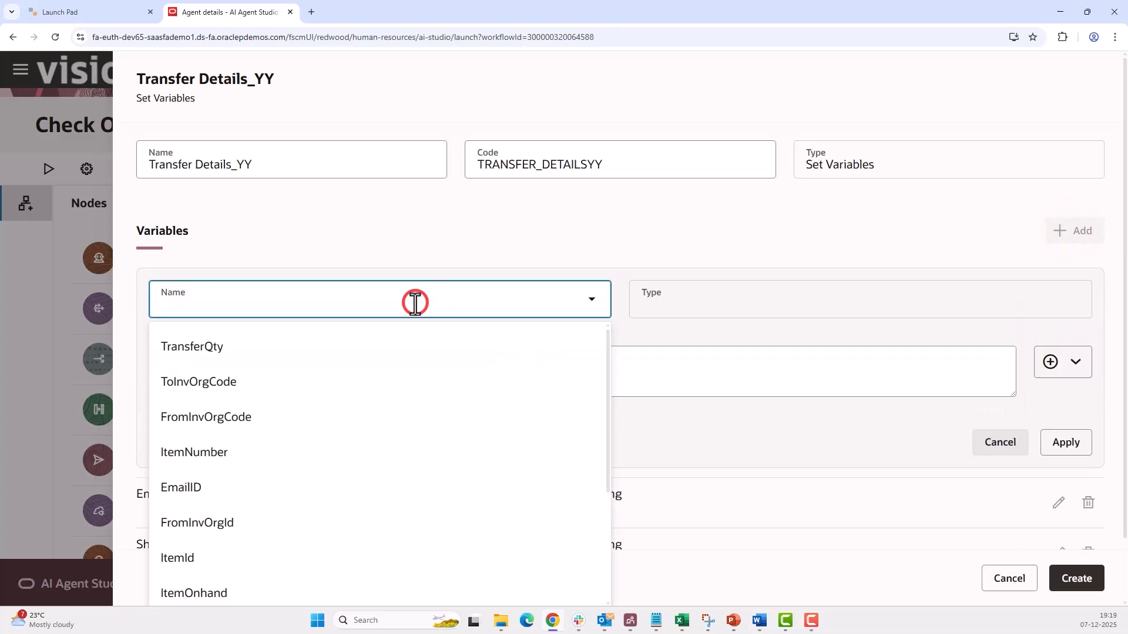
click(403, 342)
click(1049, 362)
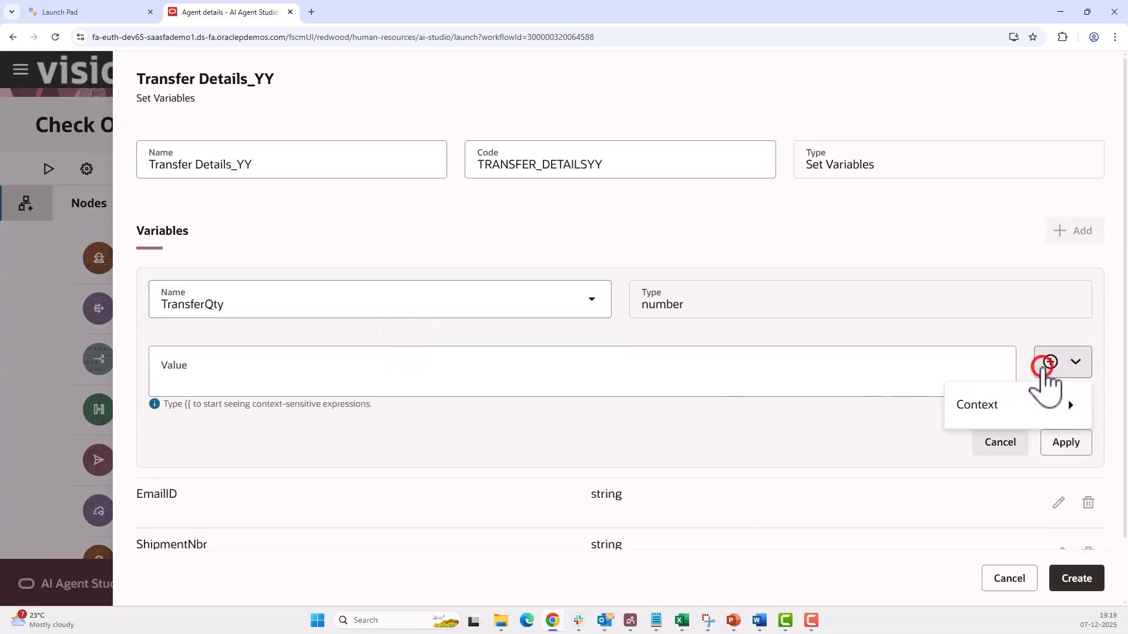
mouse_move(1001, 405)
mouse_move(900, 322)
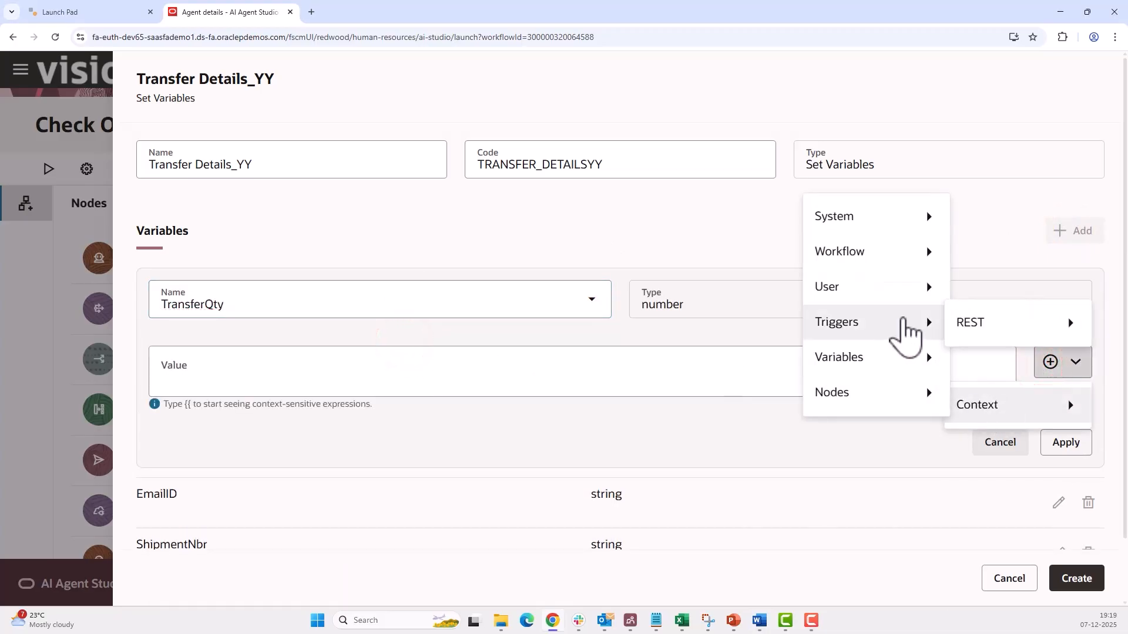
mouse_move(979, 329)
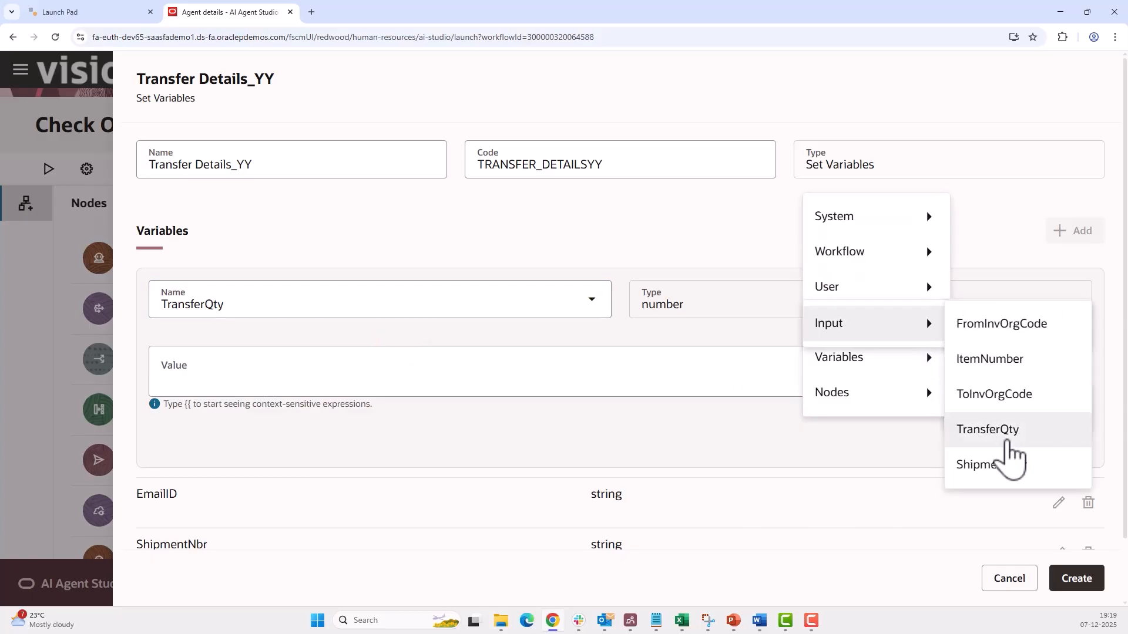
click(1006, 439)
click(1063, 431)
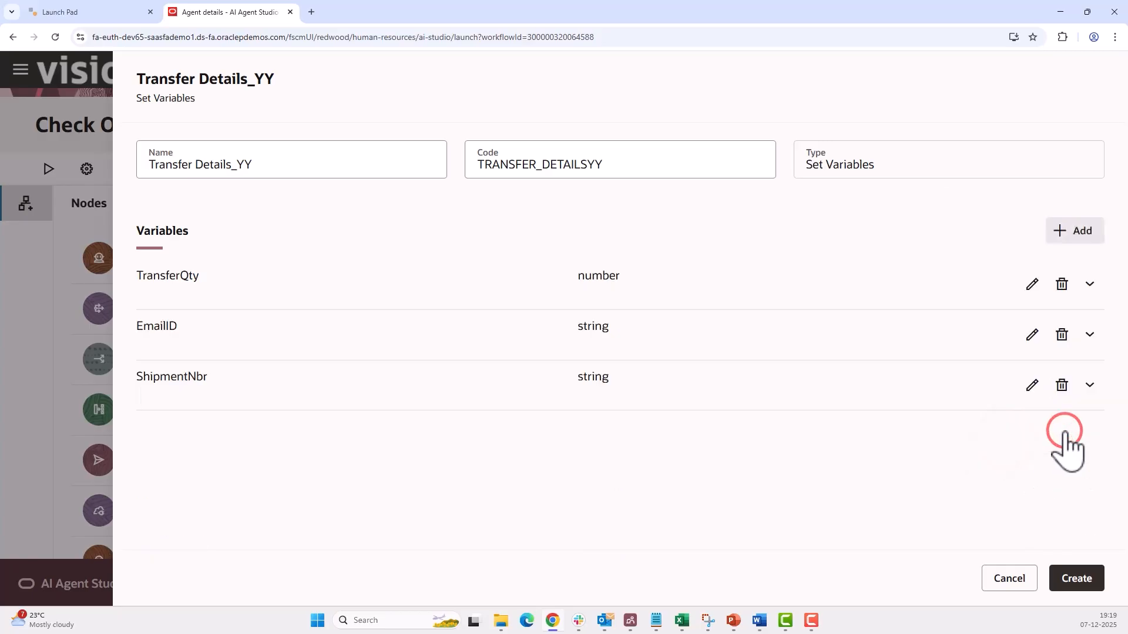
- Add the ToInvOrgCode variable to the node, taking its value from the ToInvOrgCode input of the REST trigger
click(1083, 231)
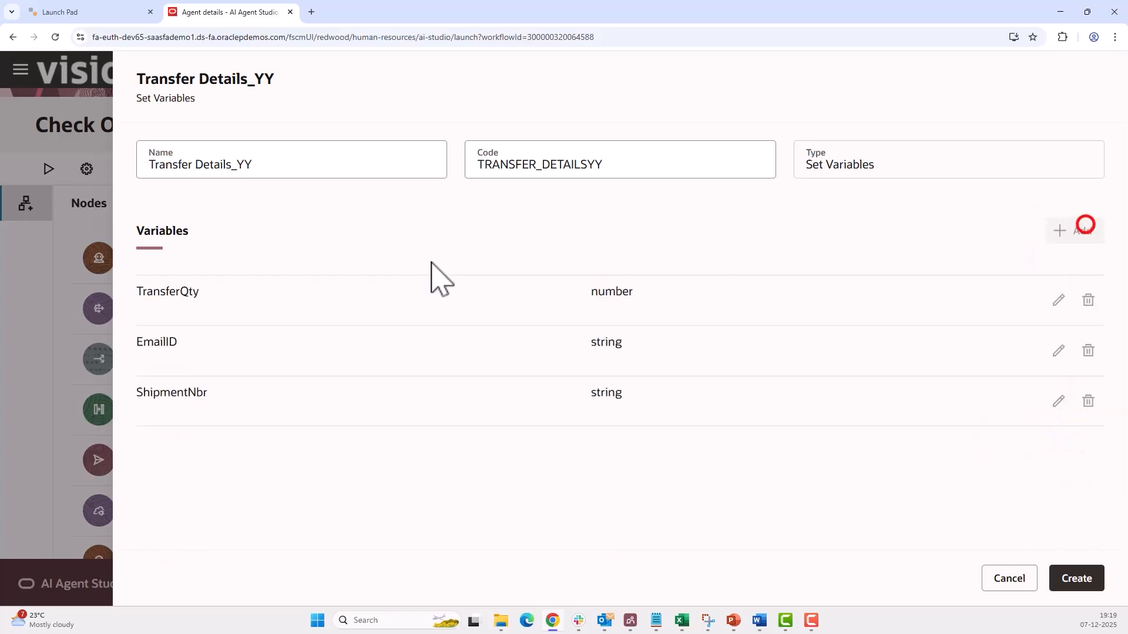
click(298, 305)
click(301, 380)
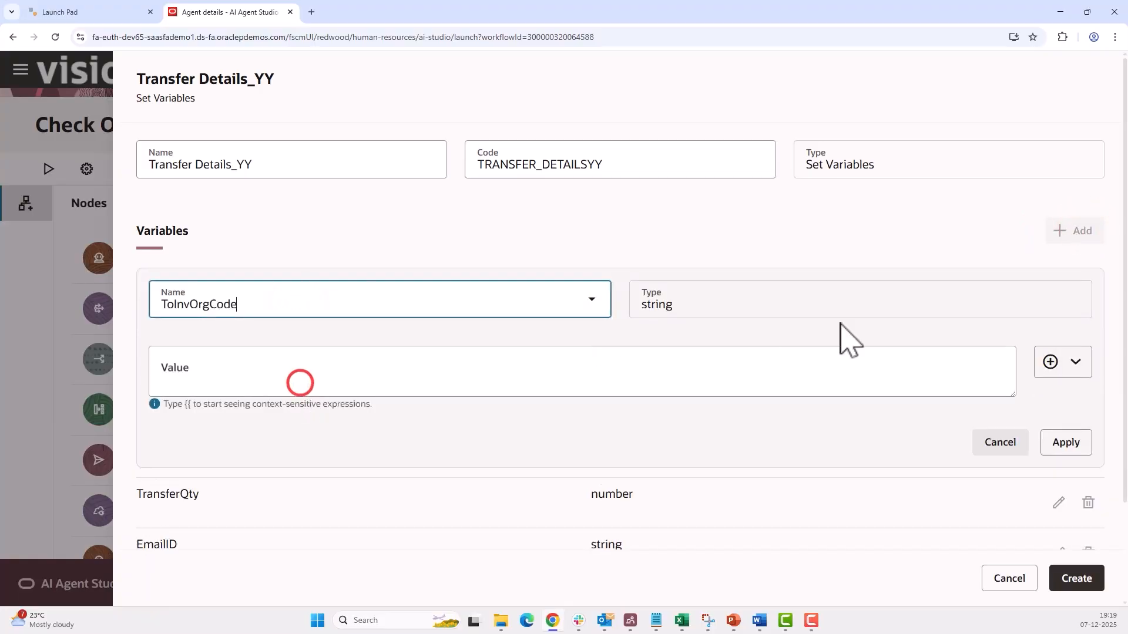
click(1077, 362)
mouse_move(970, 404)
mouse_move(859, 313)
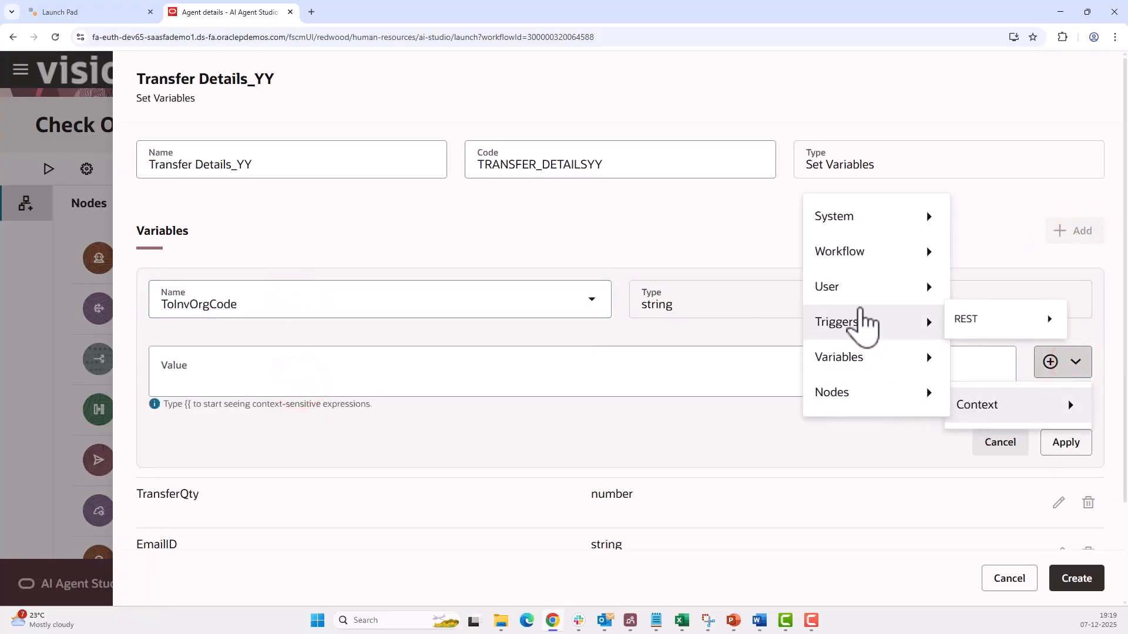
mouse_move(985, 324)
mouse_move(900, 329)
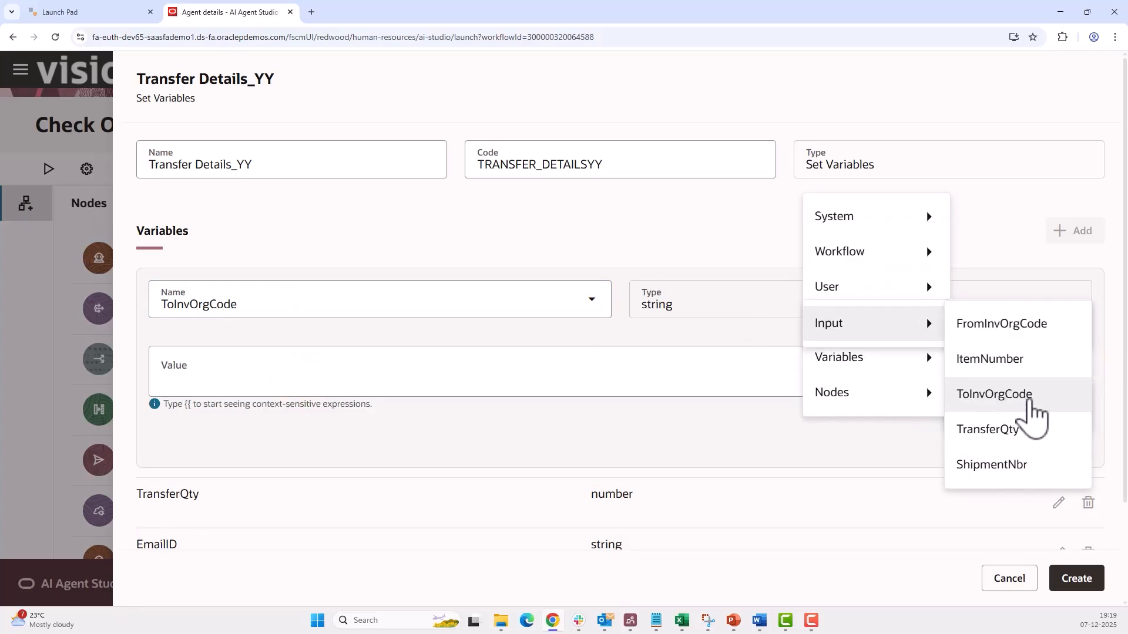
click(1033, 407)
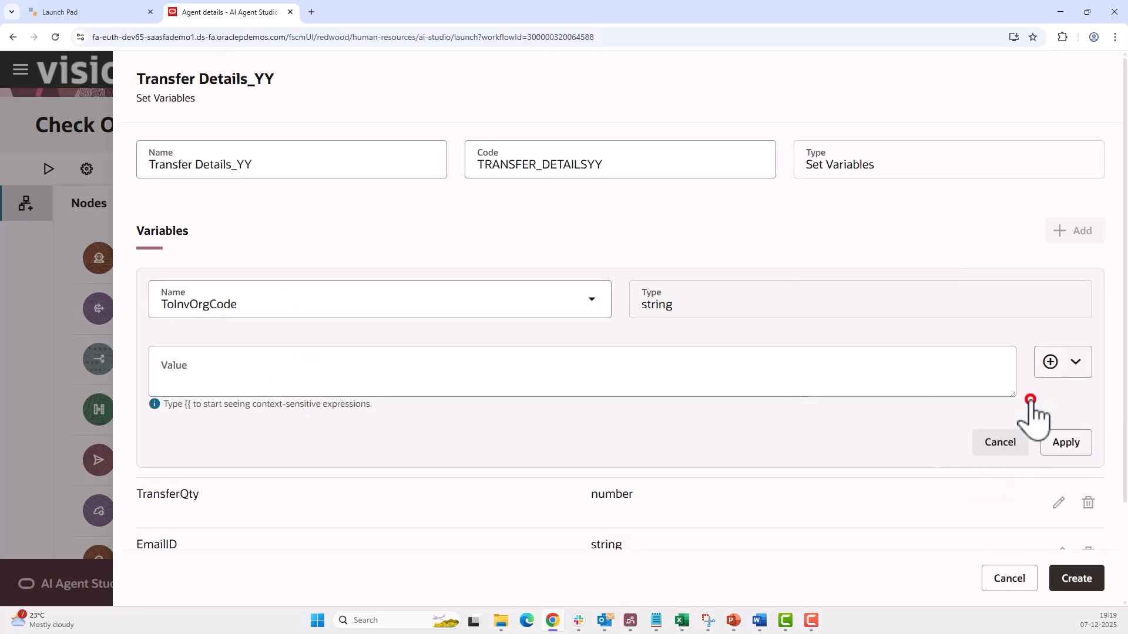
click(1068, 437)
- Add the FromInvOrgCode variable to the node, taking its value from the FromInvOrgCode input of the REST trigger
click(1075, 230)
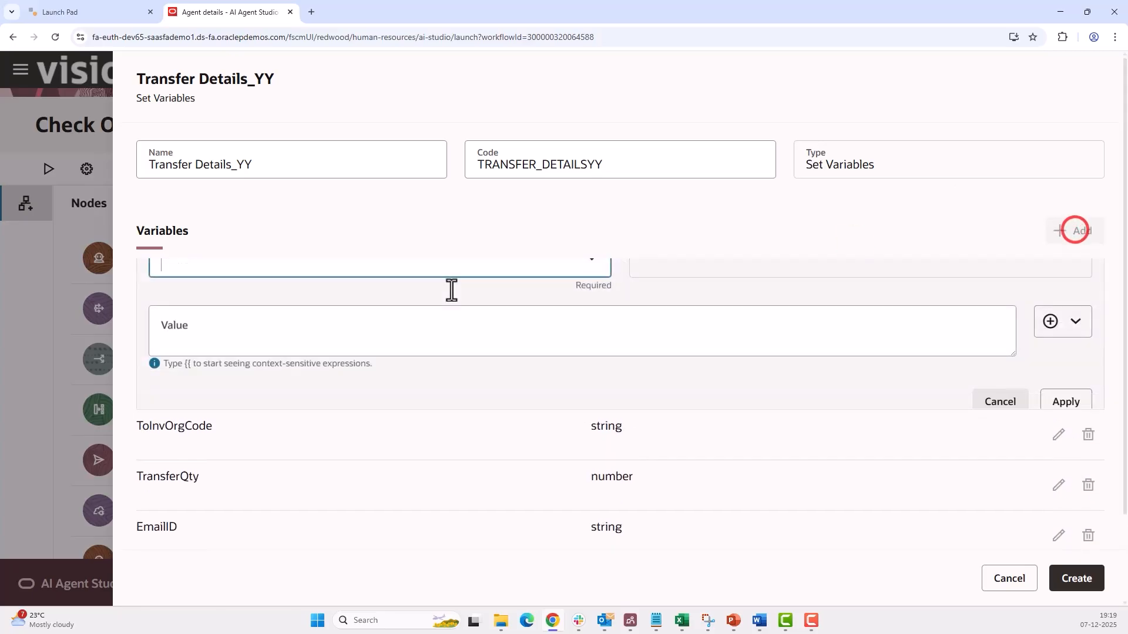
click(338, 298)
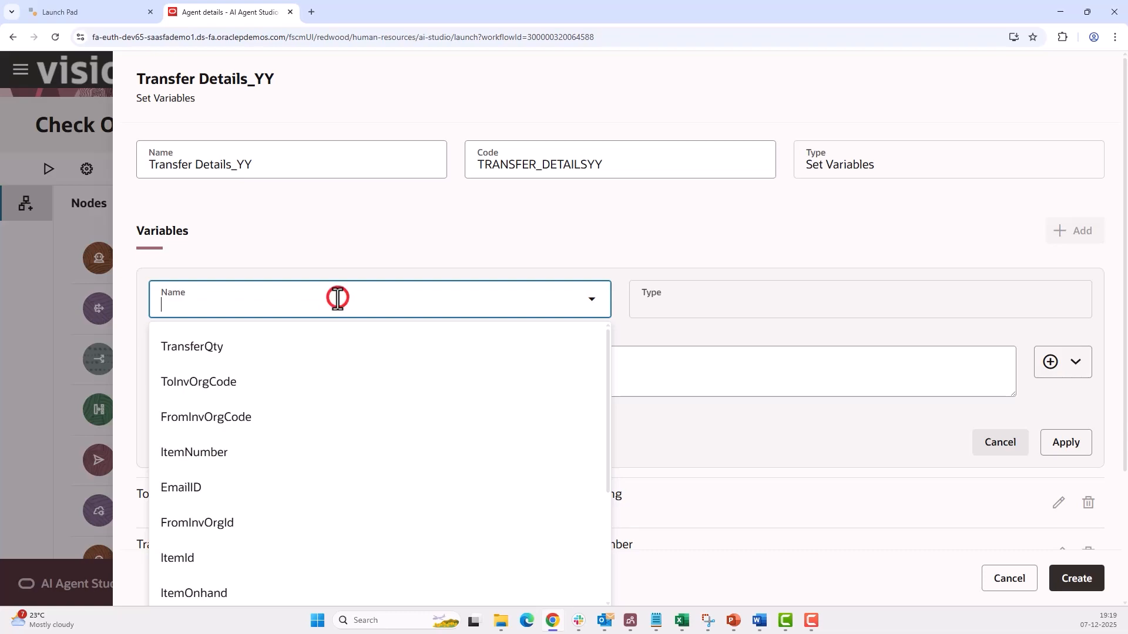
click(325, 419)
click(1075, 362)
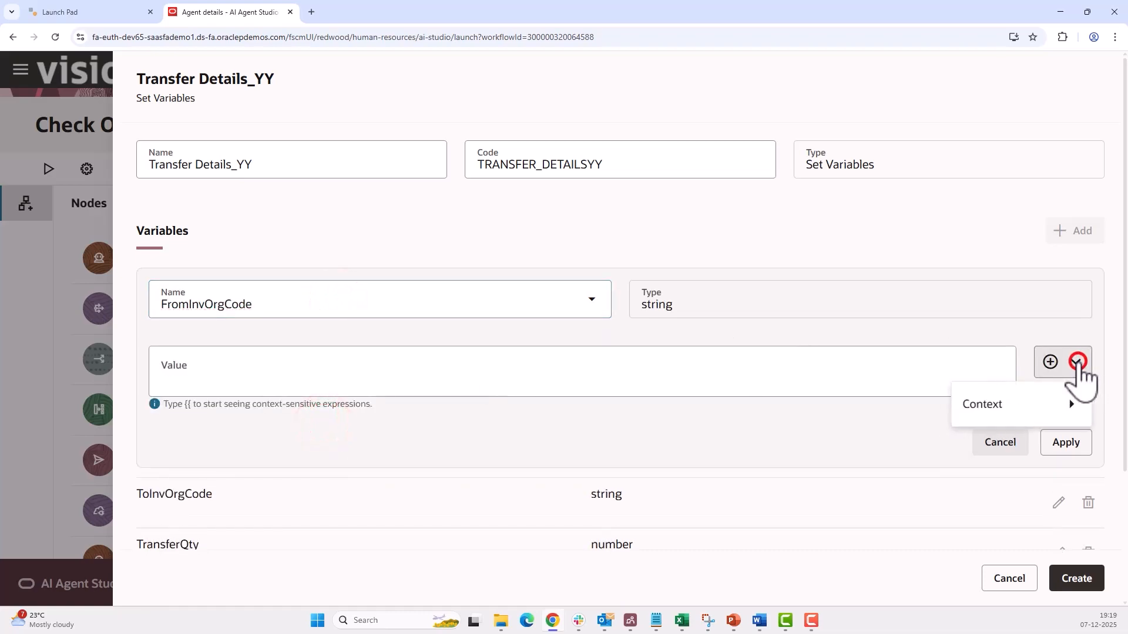
mouse_move(1027, 411)
mouse_move(852, 326)
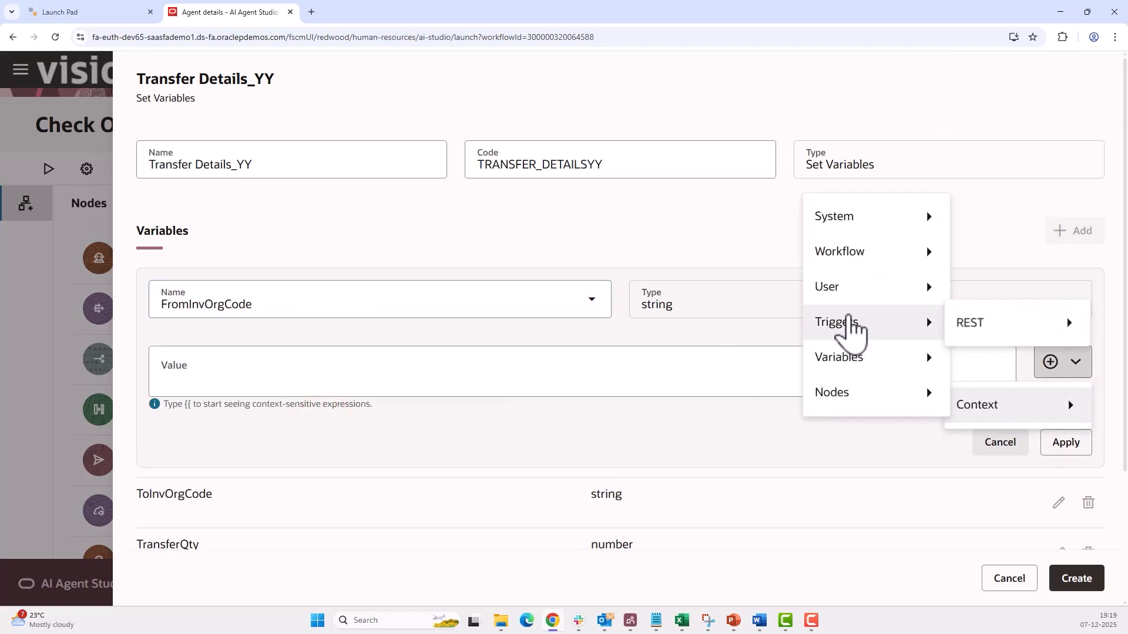
mouse_move(911, 323)
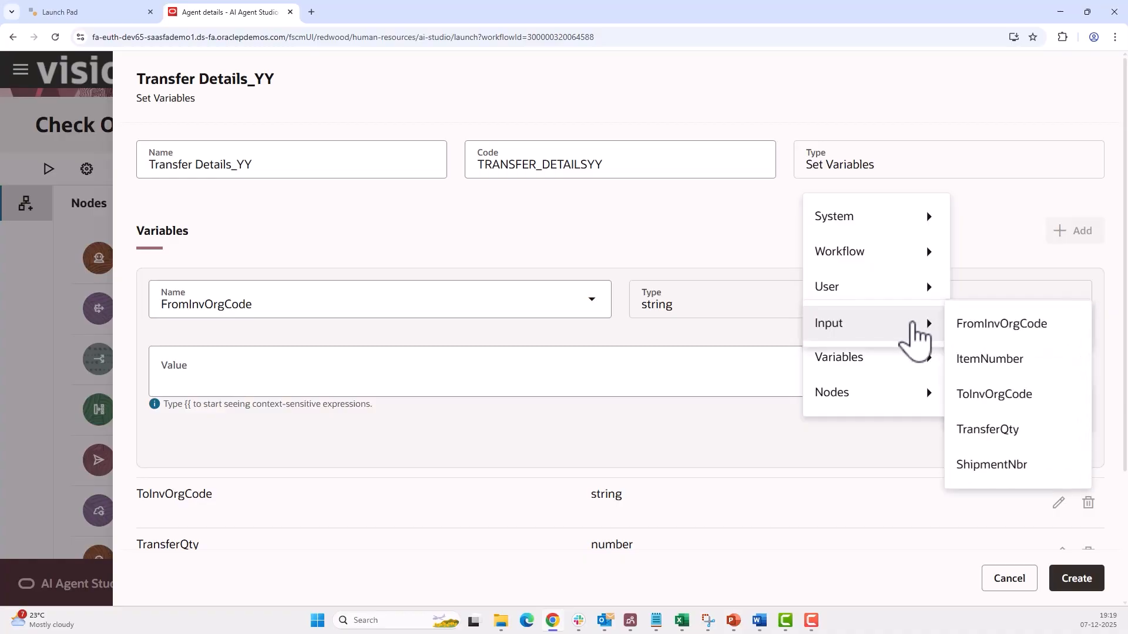
click(985, 324)
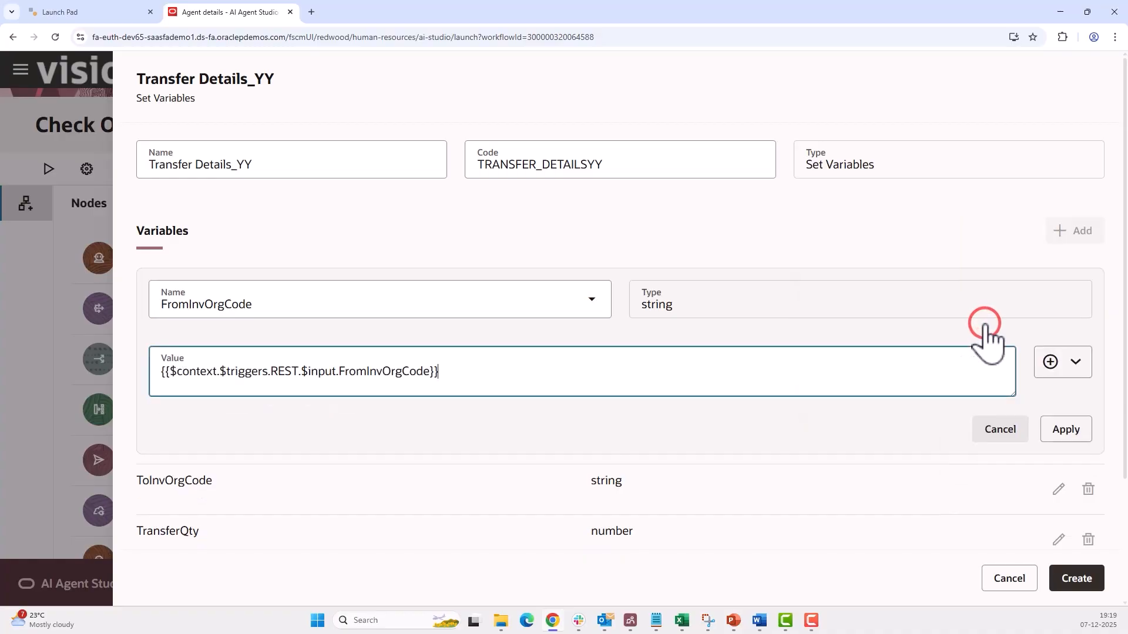
click(1062, 430)
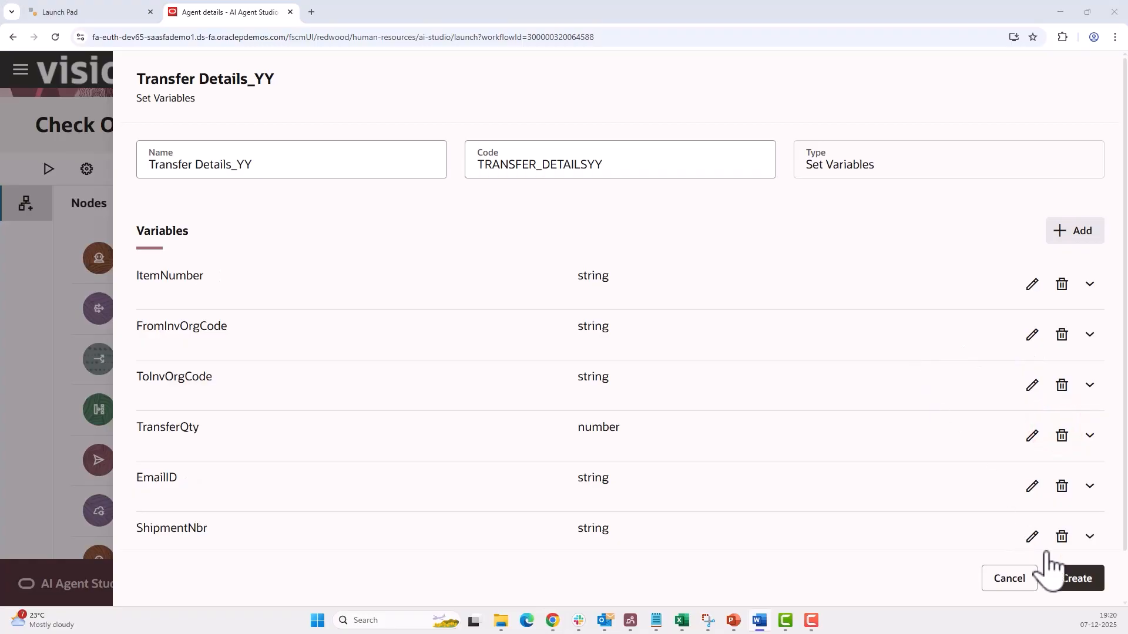
- Create the Transfer Details_YY node and insert a Business Object Function node named Inventory Organizations Lookup_YY after it
click(1075, 579)
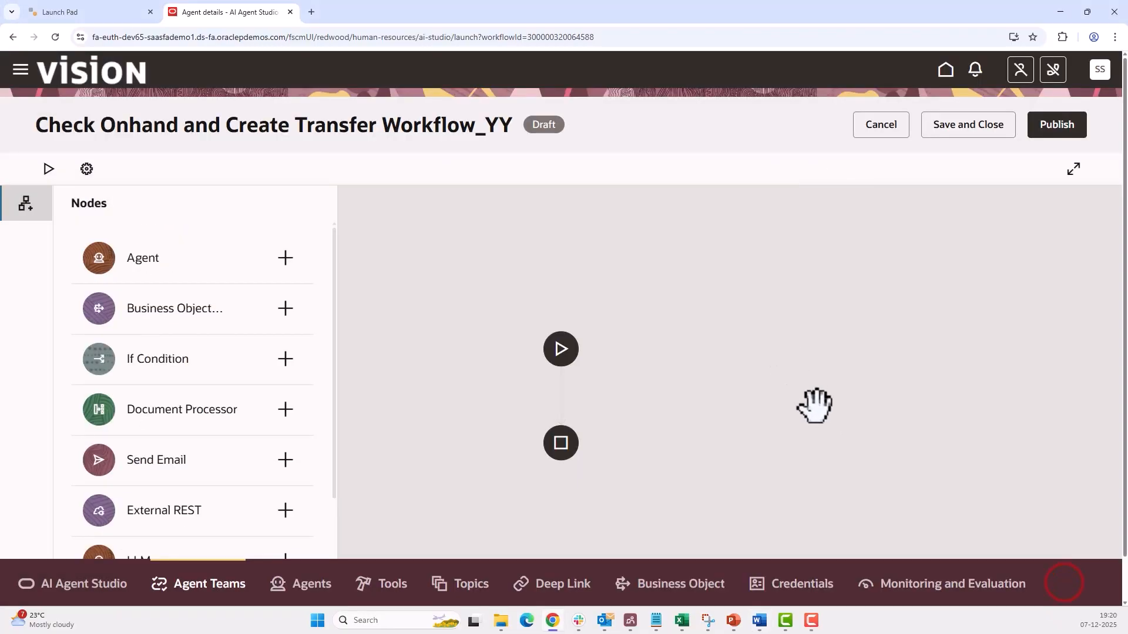
drag(836, 431, 835, 359)
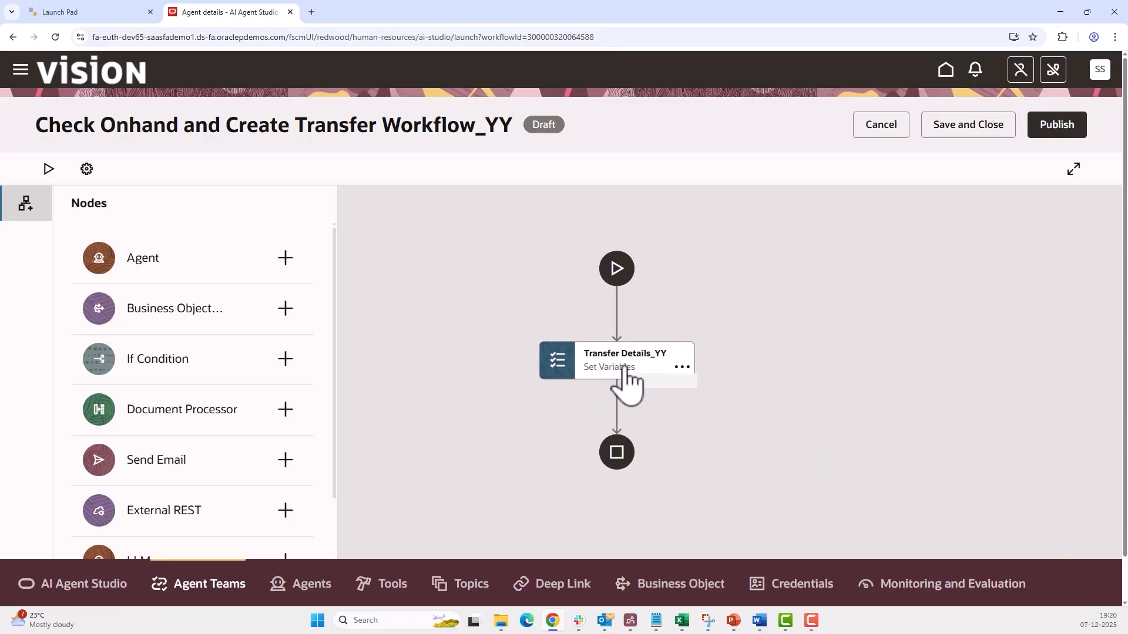
mouse_move(622, 409)
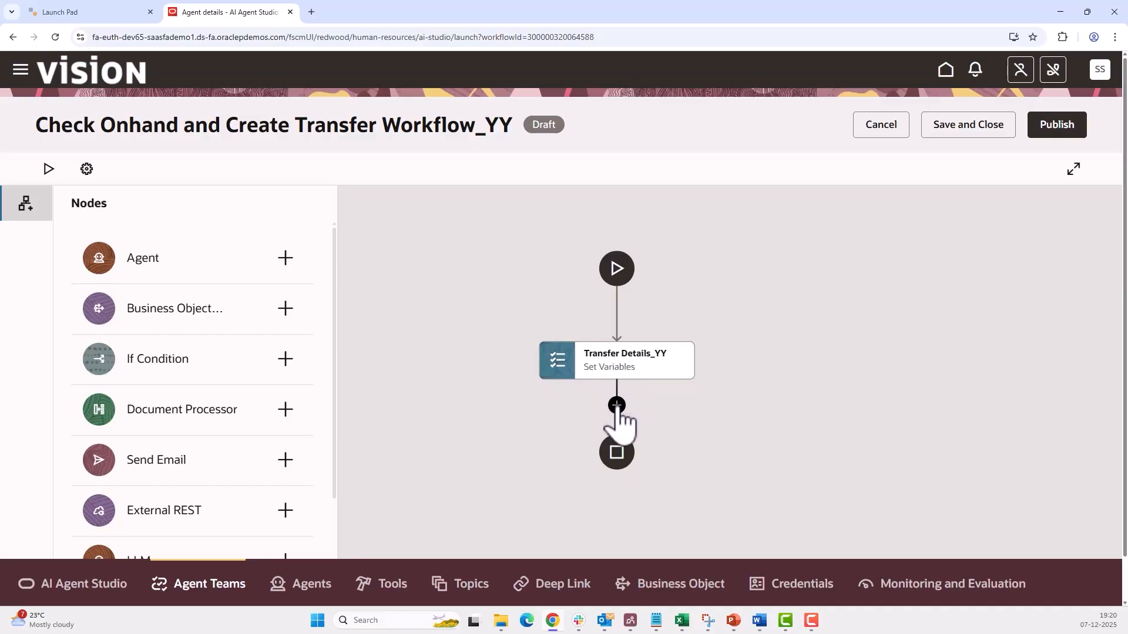
click(617, 406)
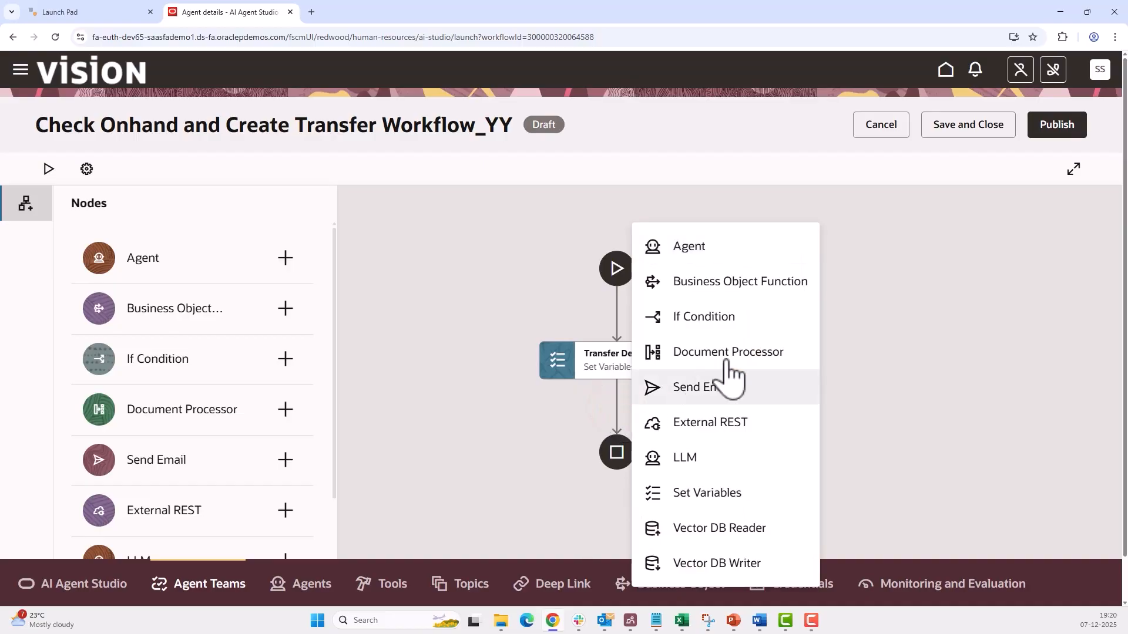
click(762, 288)
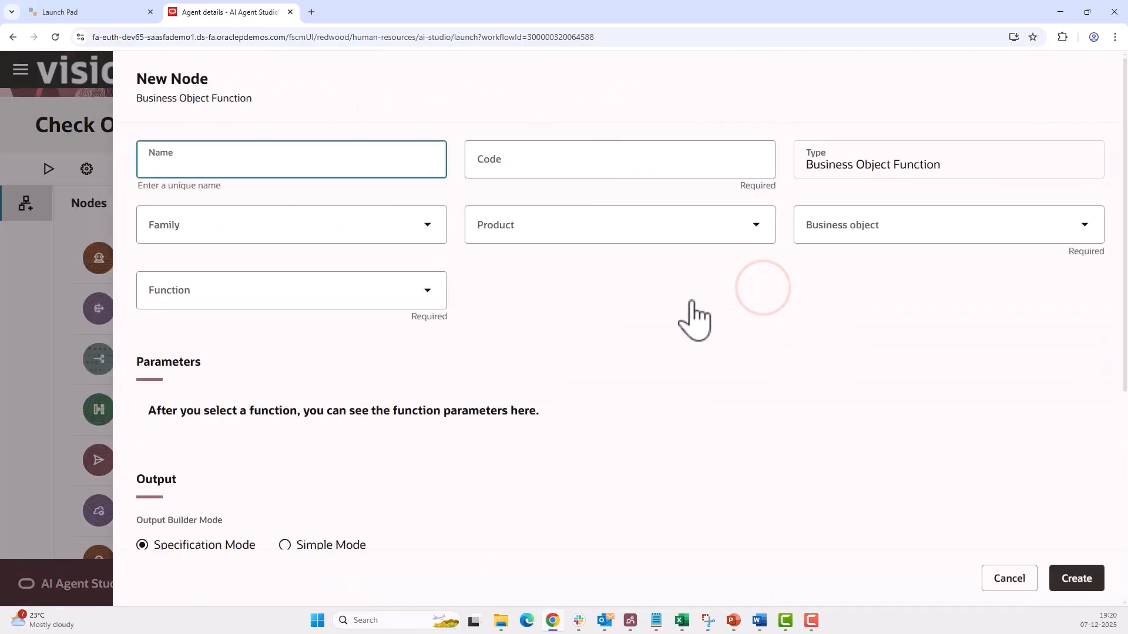
click(253, 165)
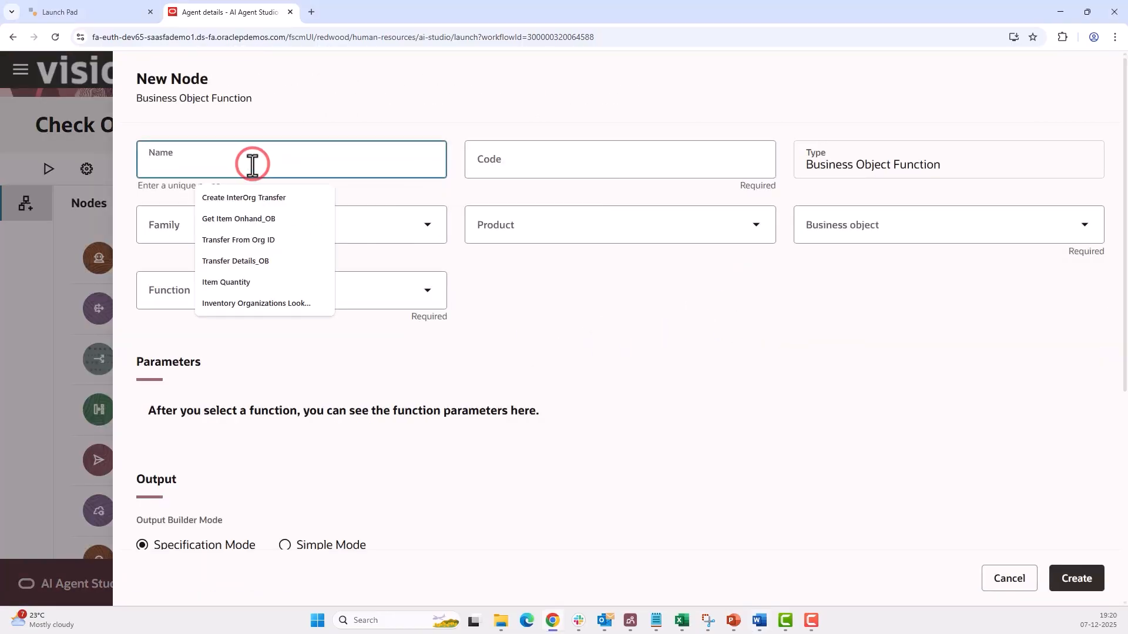
text(Inventory Organizations Lookup_YY)
click(591, 281)
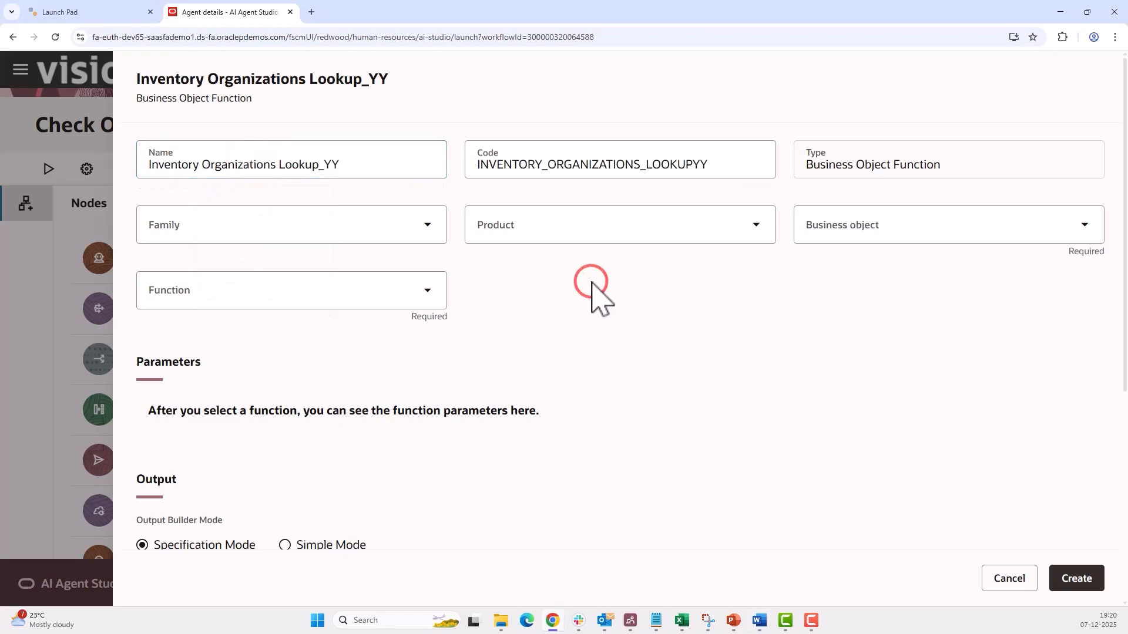
- Set family SCM, product Inventory Management, business object Inventory Organizations Lookup and function oraScmOtherInventoryorgani_inventoryaccessibleorganizations for the node
click(426, 224)
scroll(337, 475, down, 1)
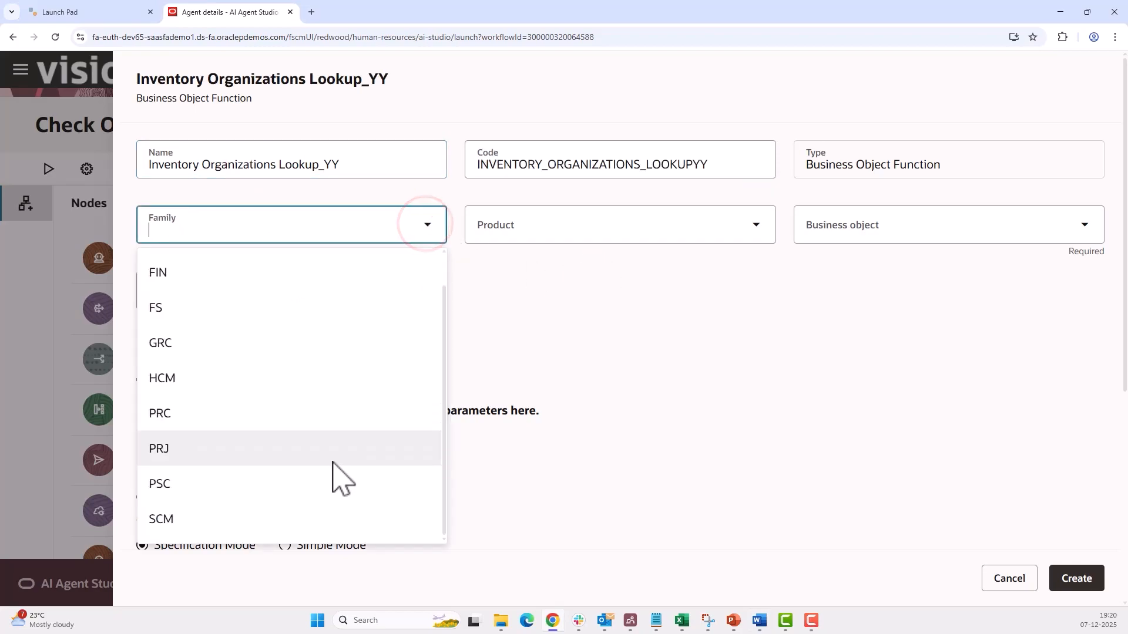
click(311, 517)
click(743, 233)
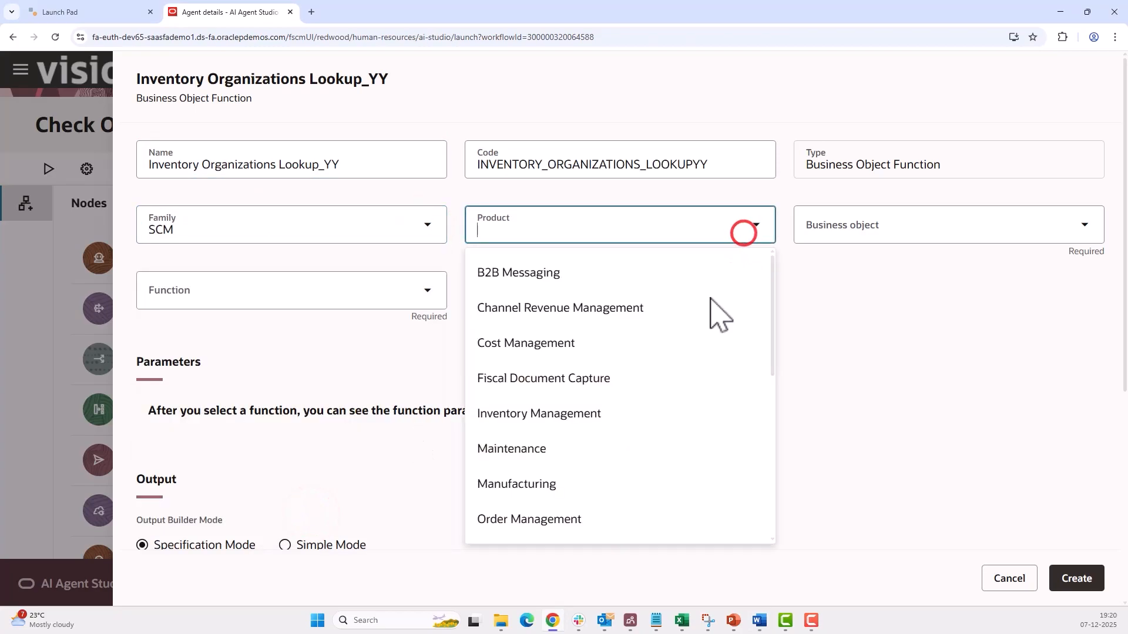
click(662, 417)
click(1093, 229)
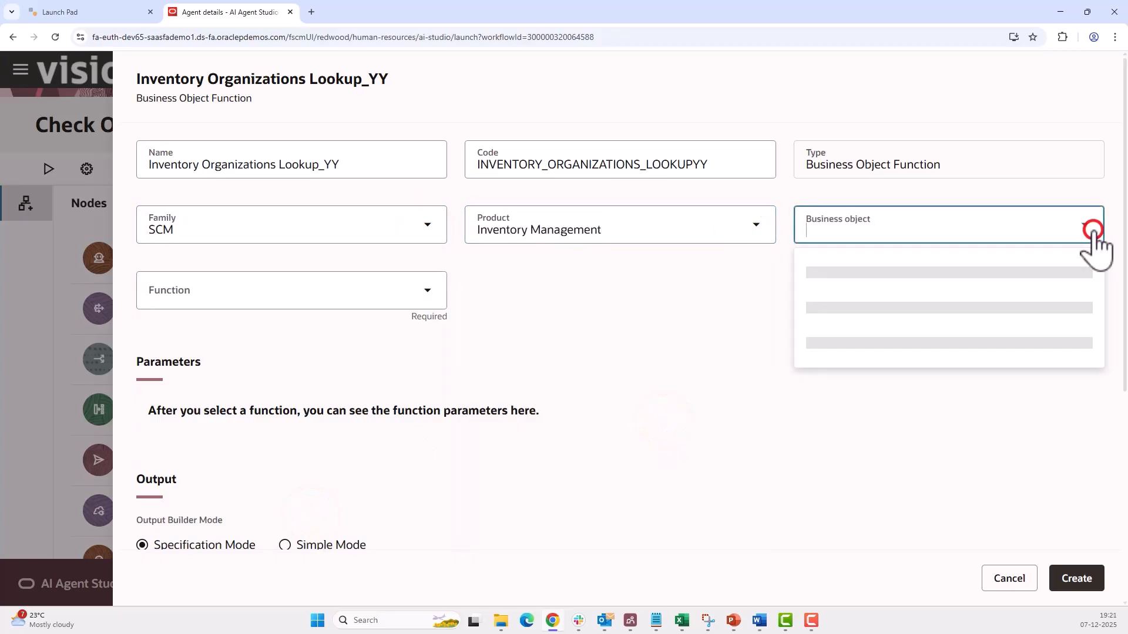
text(Inventor)
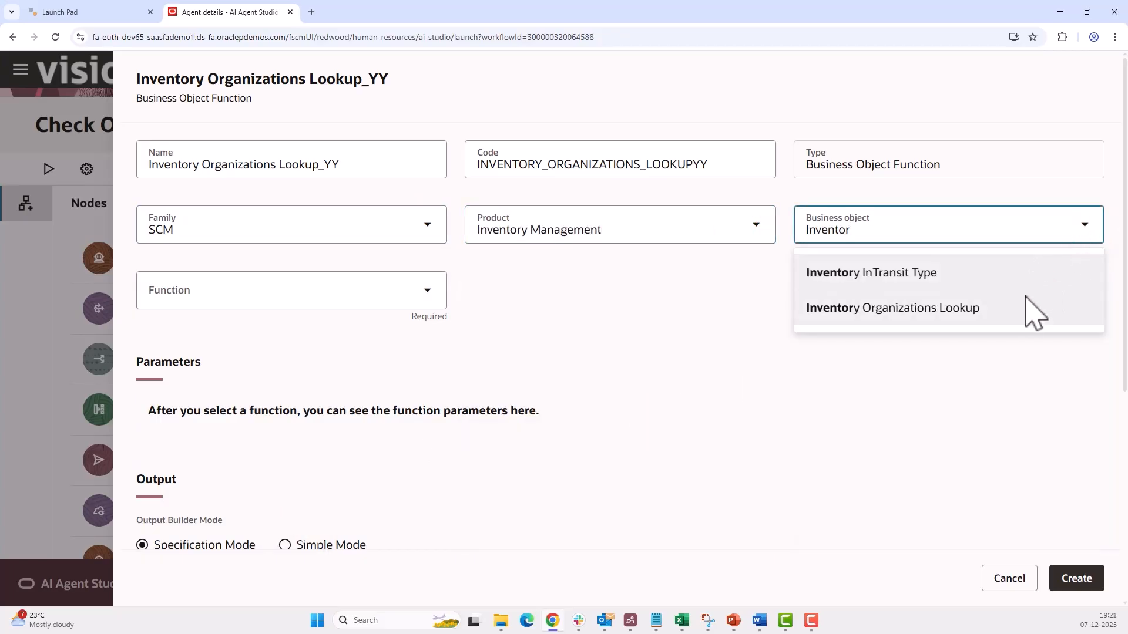
click(1023, 306)
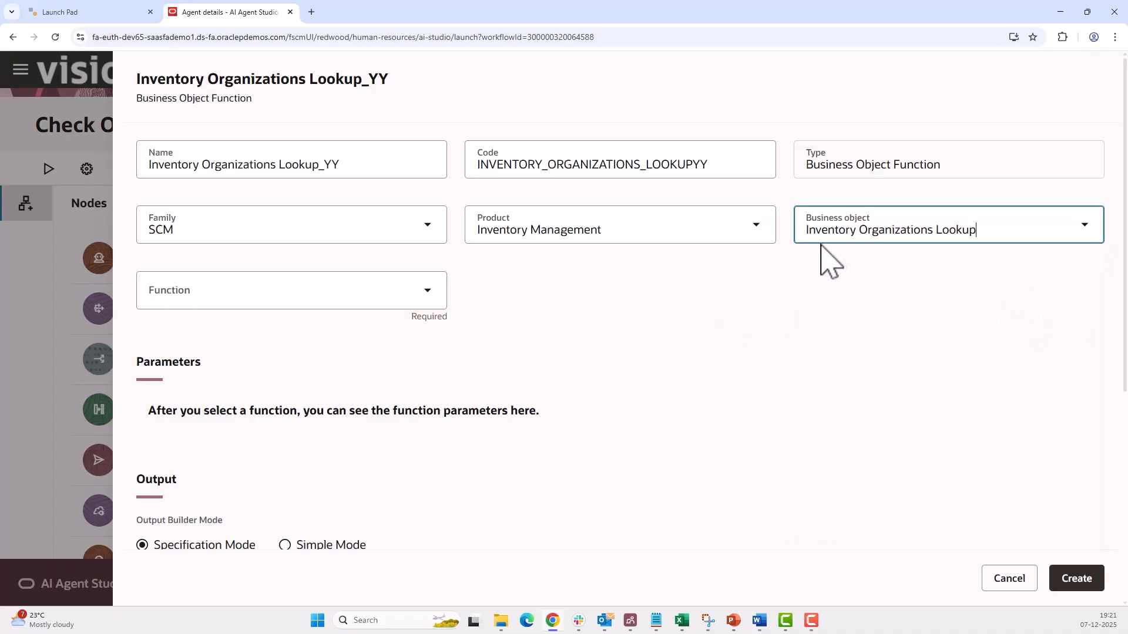
click(428, 292)
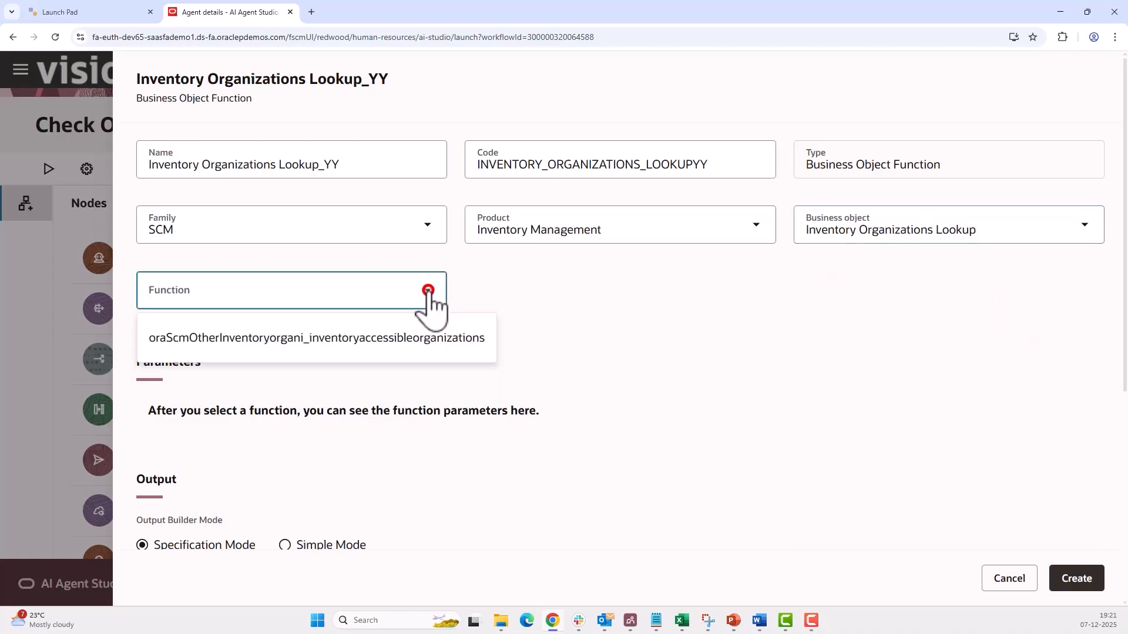
click(388, 342)
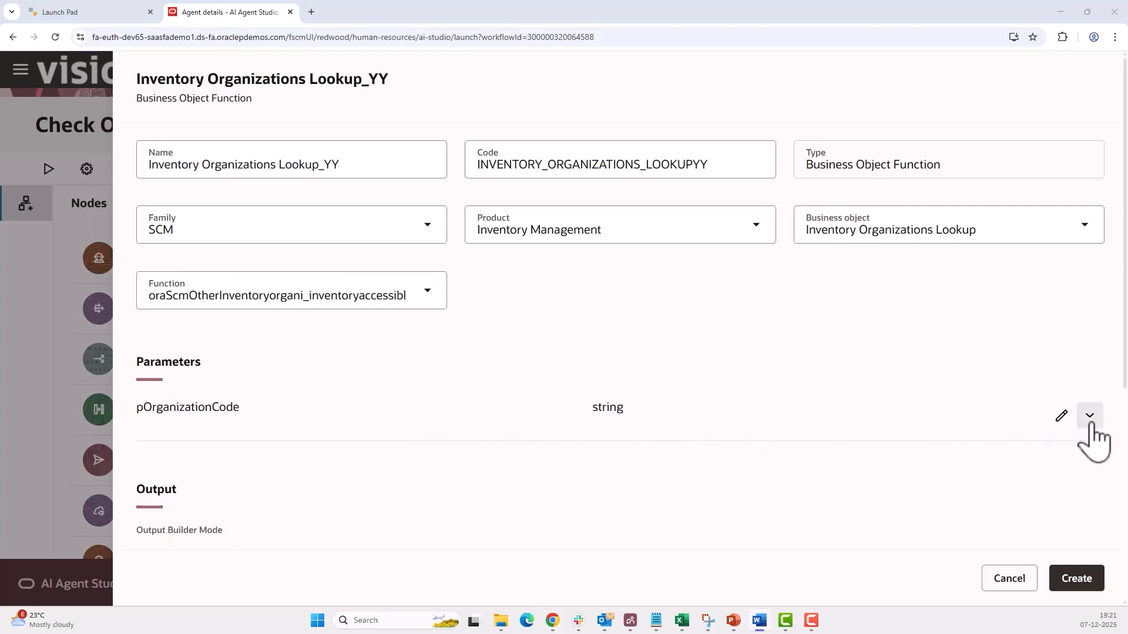
- Set the pOrganizationCode parameter's value to the FromInvOrgCode context variable and apply it
click(1062, 416)
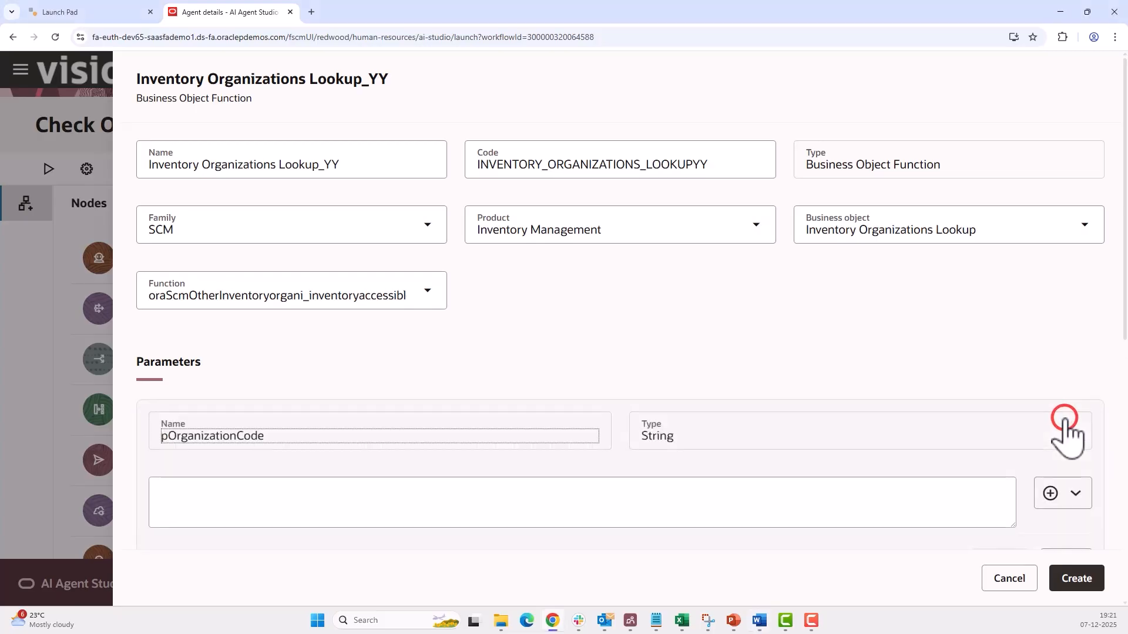
click(1052, 497)
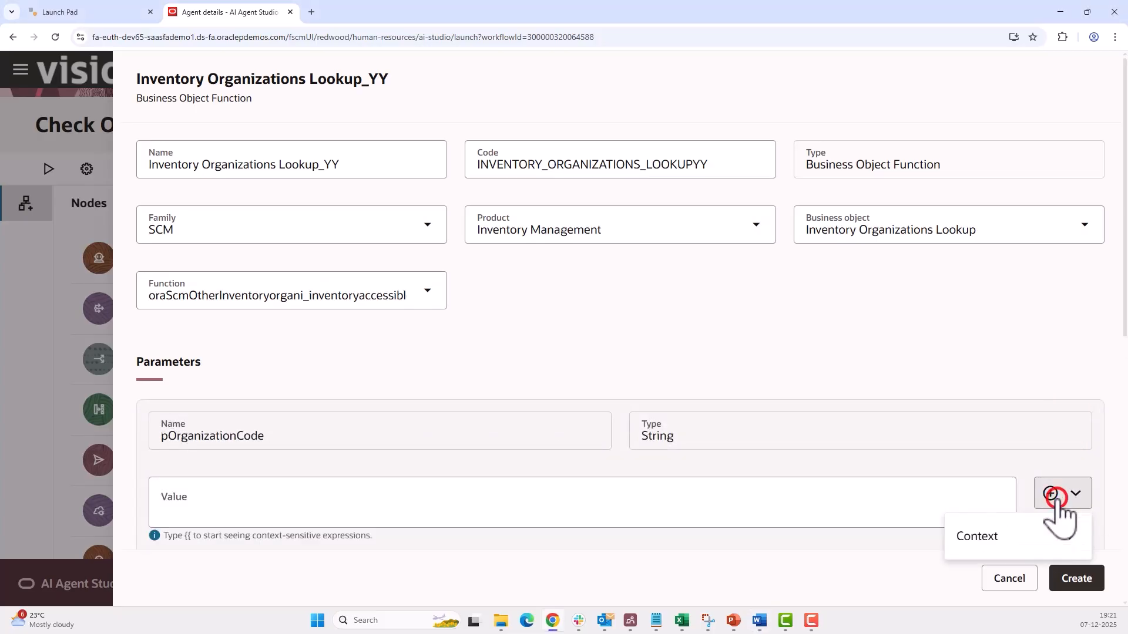
mouse_move(1020, 546)
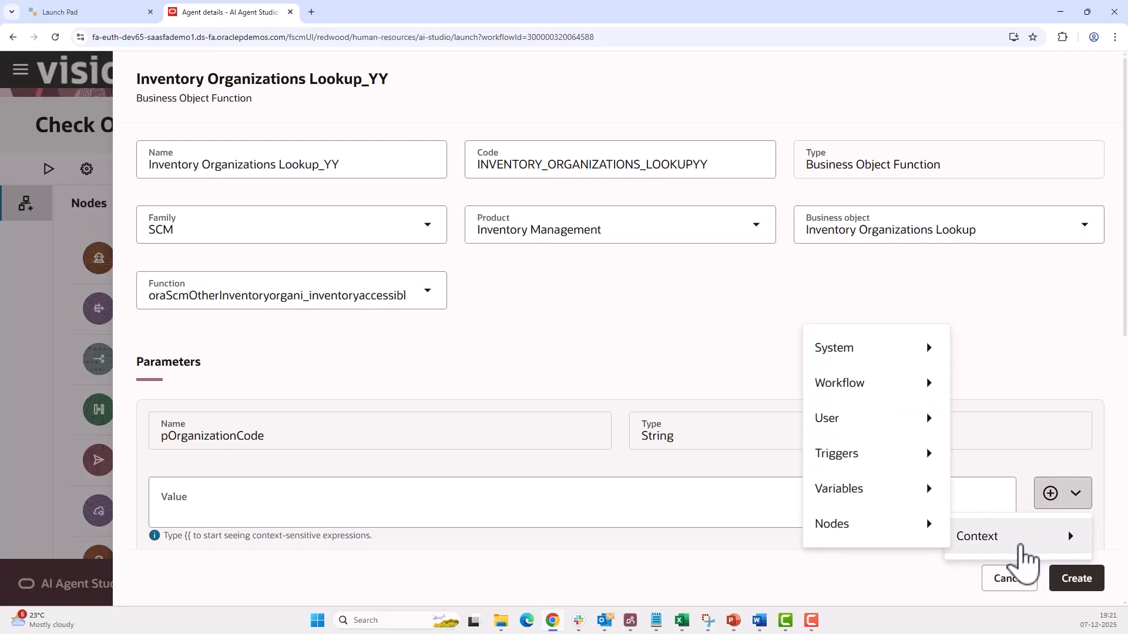
mouse_move(896, 490)
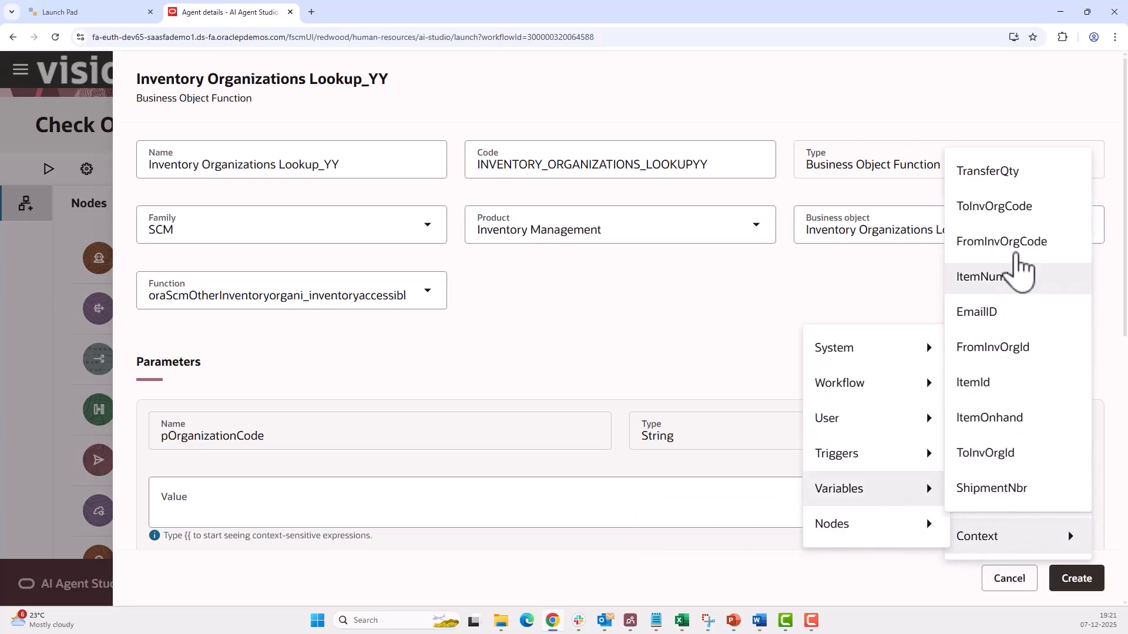
click(1016, 254)
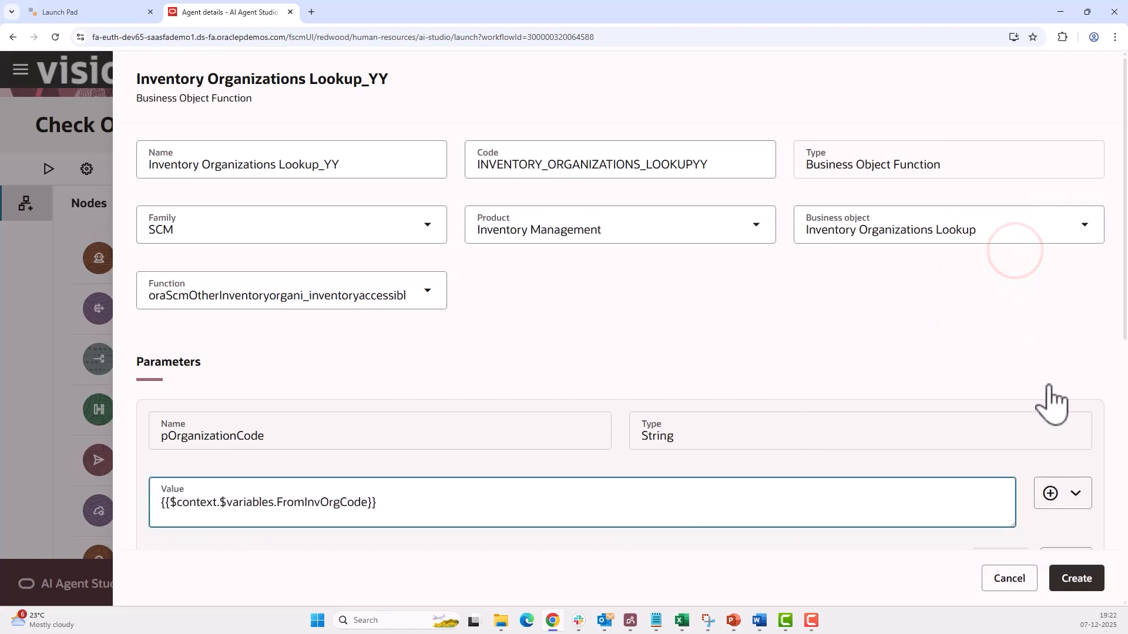
click(1070, 473)
- Add an output property named OrganizationId of type String in Simple Mode and create the lookup node
scroll(710, 499, down, 3)
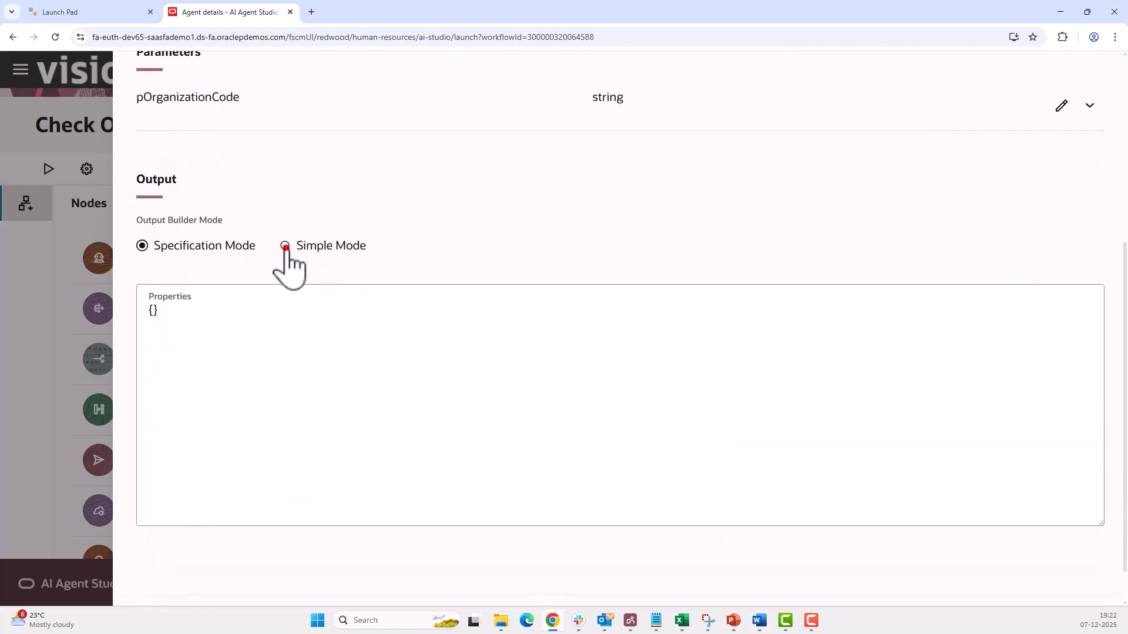
click(286, 246)
scroll(764, 478, down, 2)
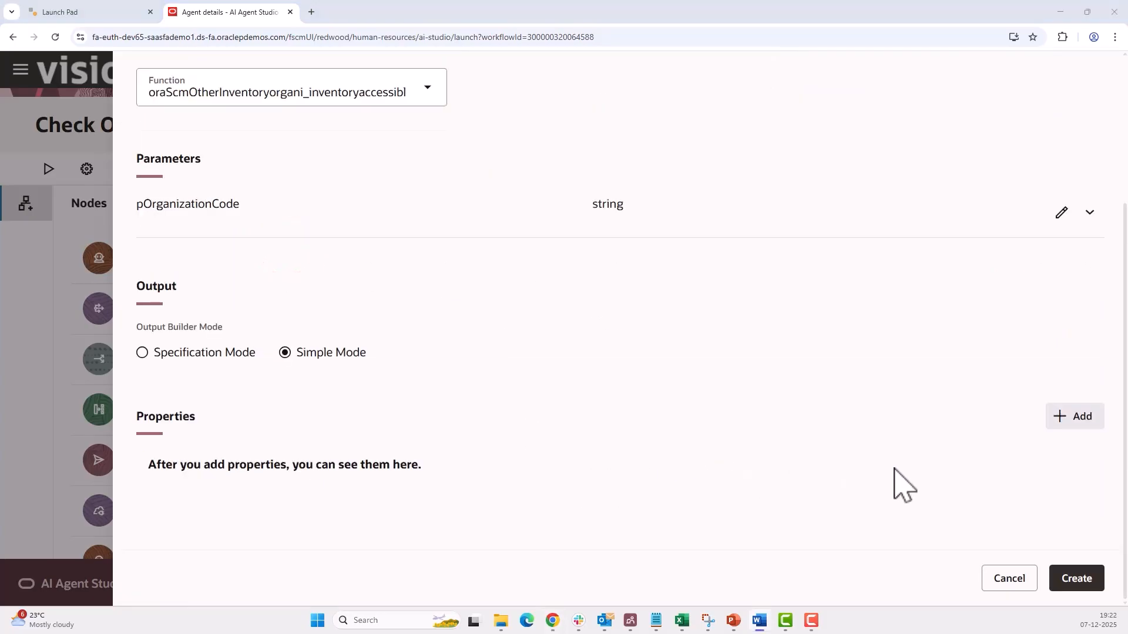
click(1090, 415)
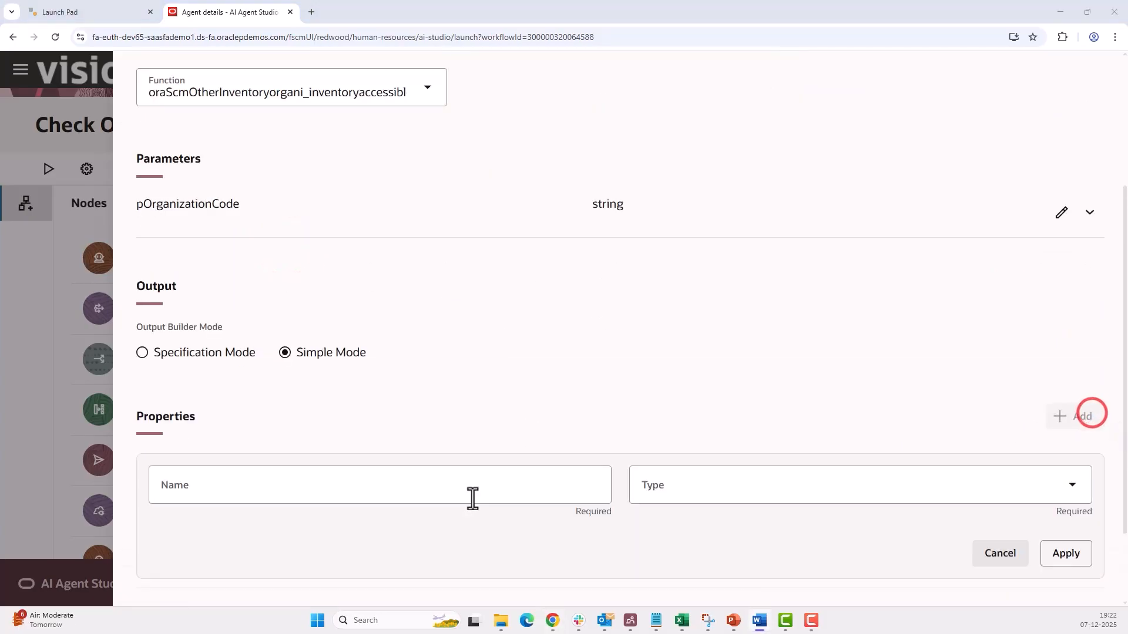
click(471, 498)
text(OrganizationId)
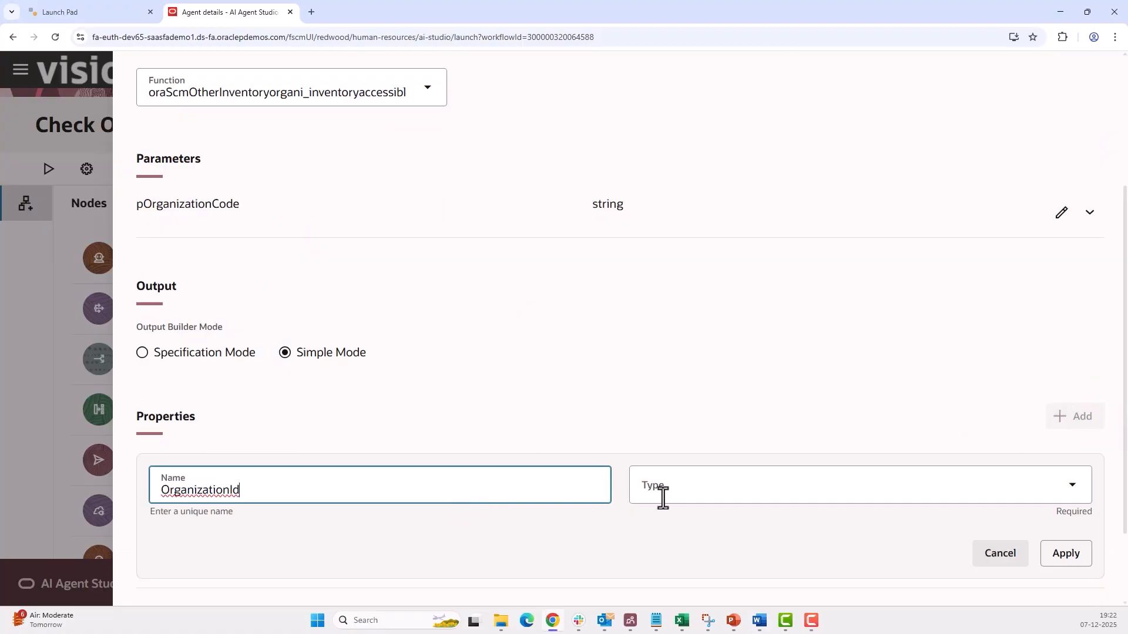
click(679, 500)
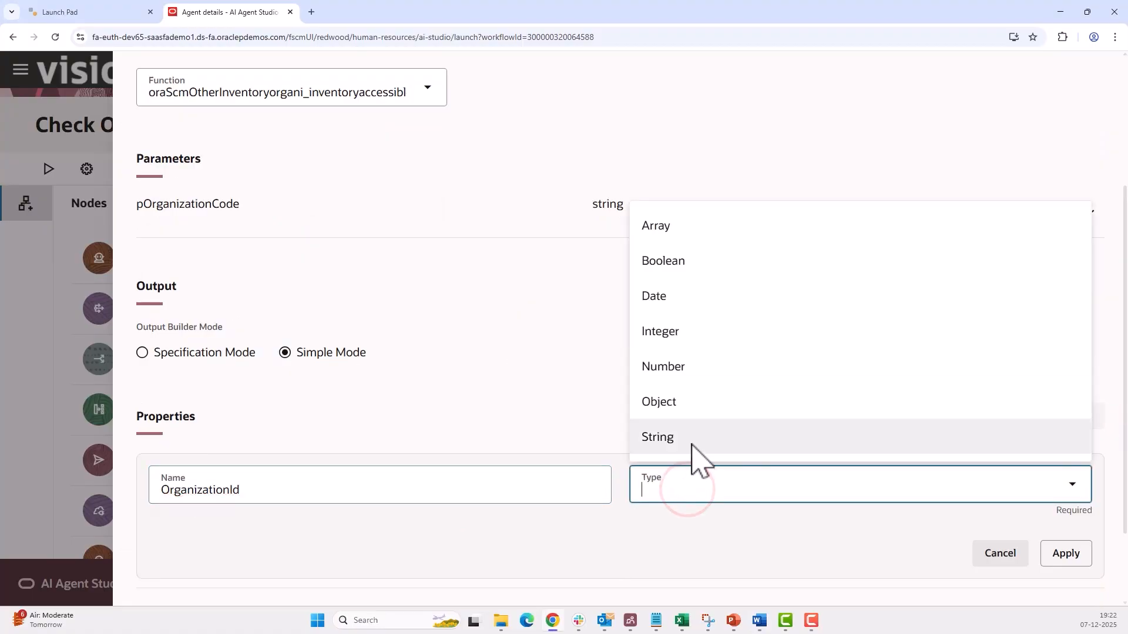
click(683, 444)
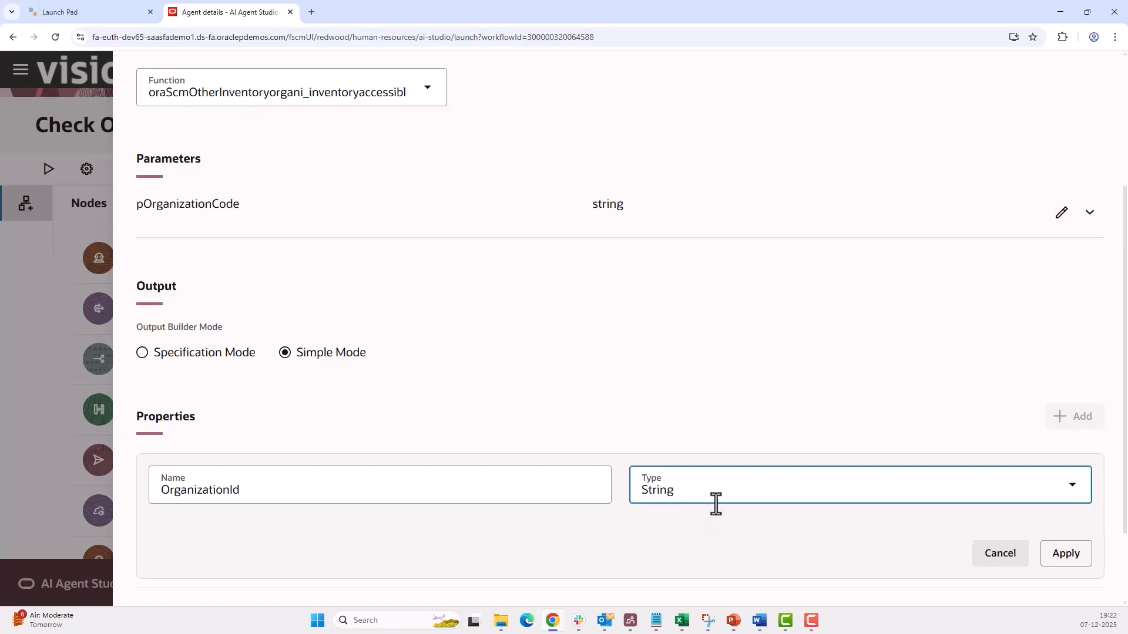
click(1057, 557)
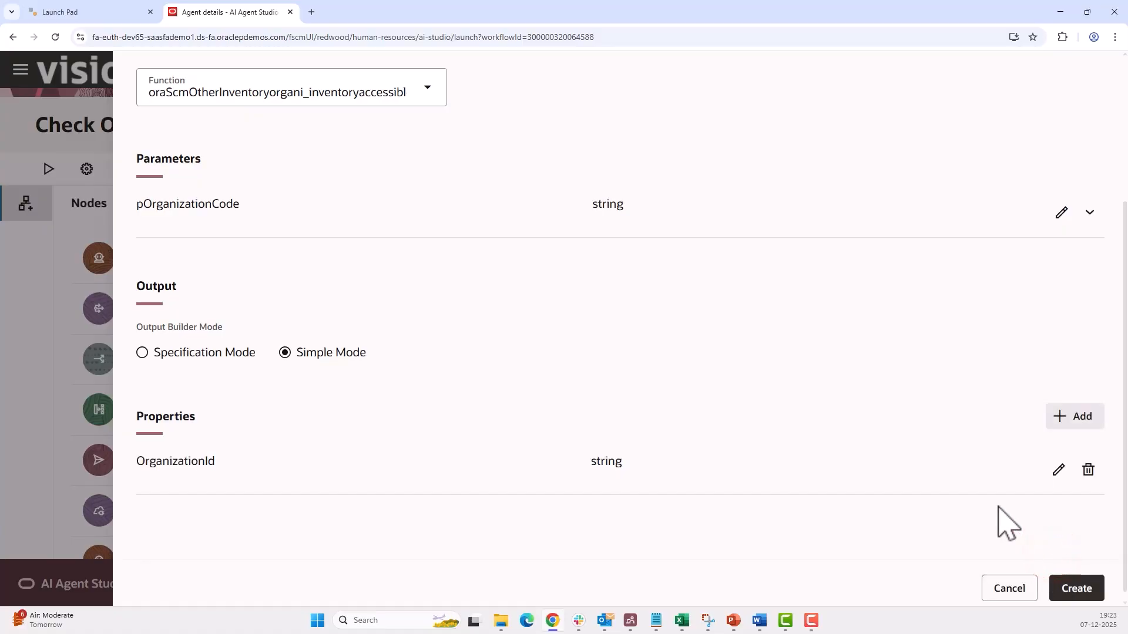
click(1072, 586)
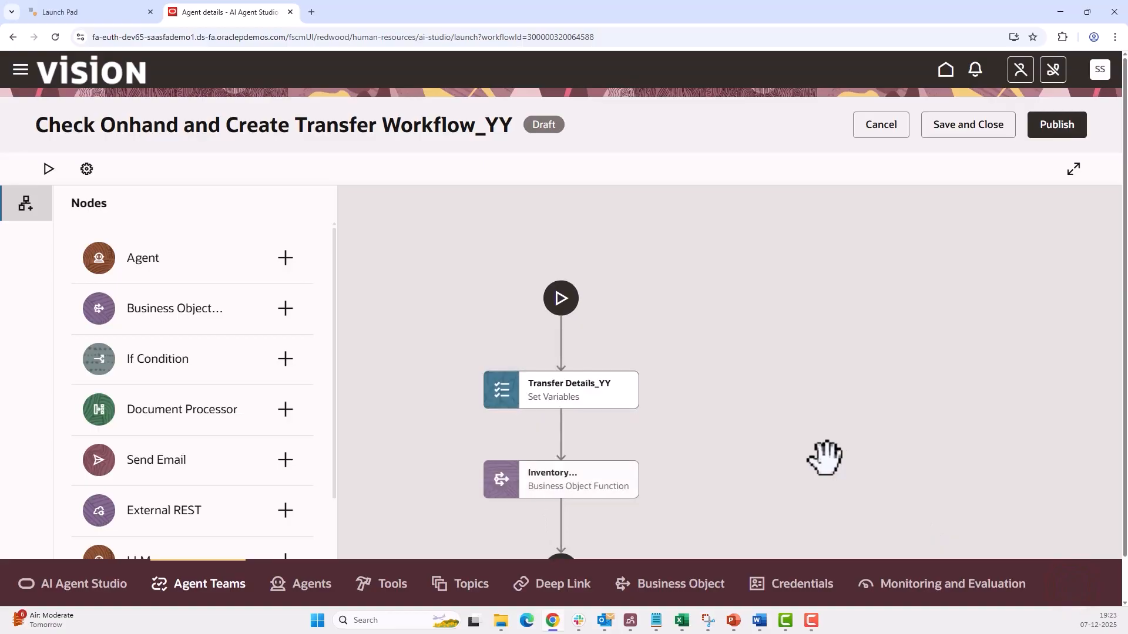
- Insert a Set Variables node named Transfer From Org ID_YY after the Inventory Organizations Lookup_YY node
scroll(805, 403, down, 1)
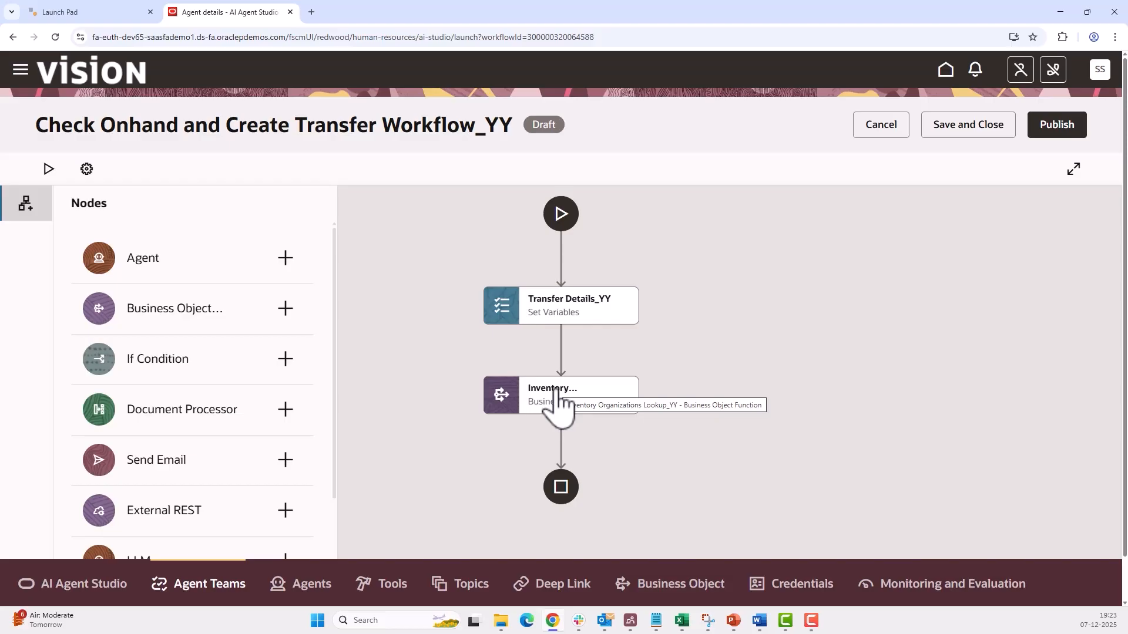
mouse_move(561, 444)
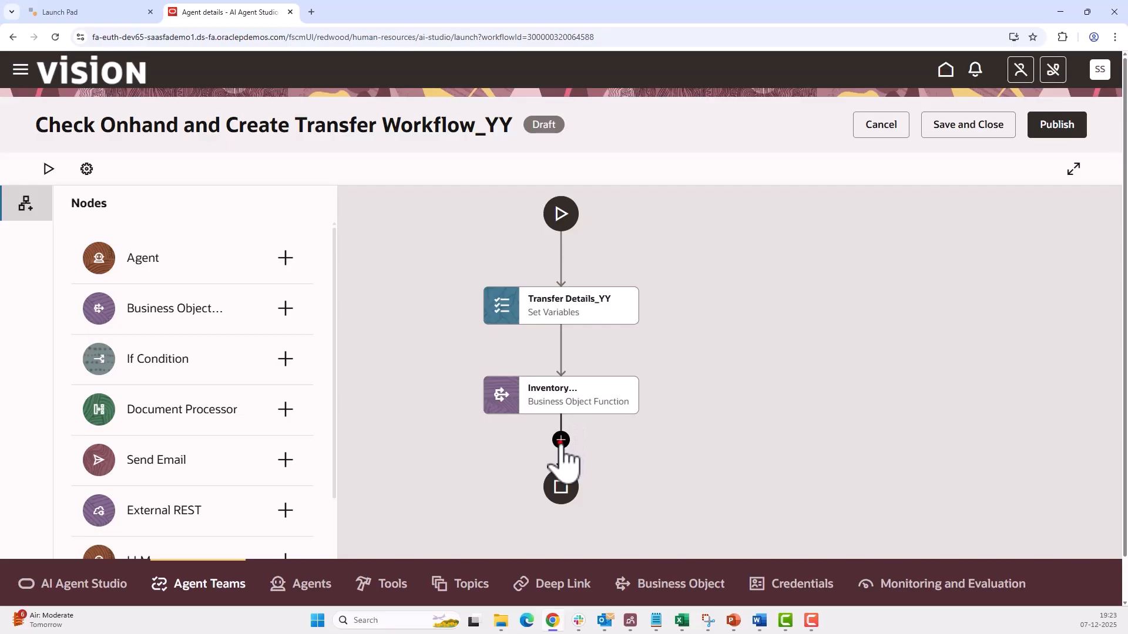
click(561, 440)
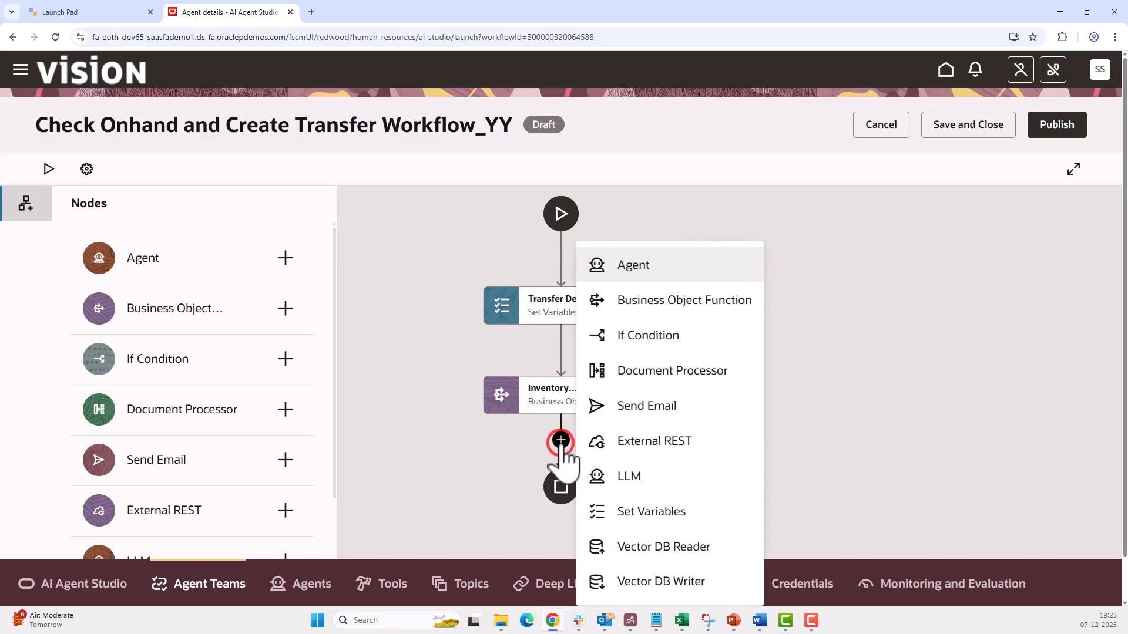
click(670, 517)
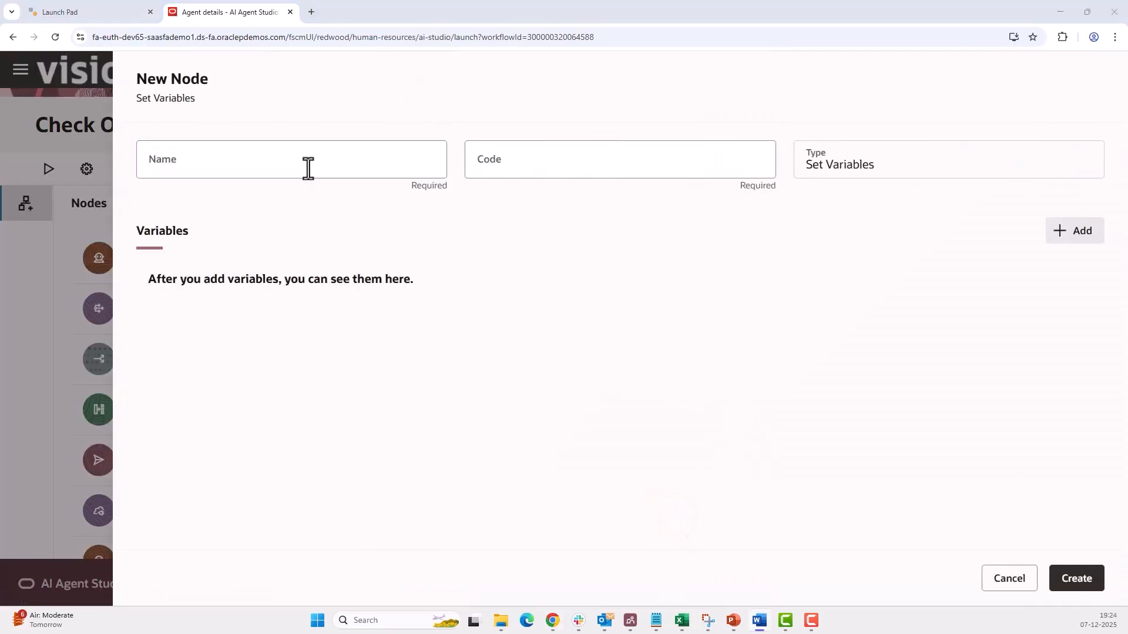
click(306, 166)
text(Transfer From Org ID_YY)
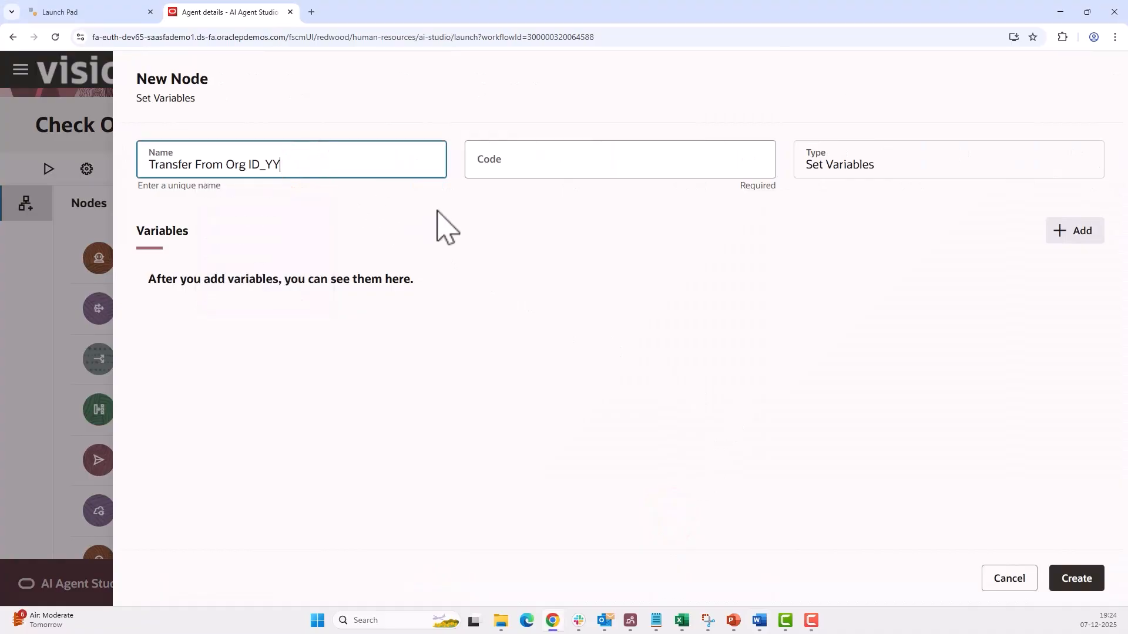
click(438, 212)
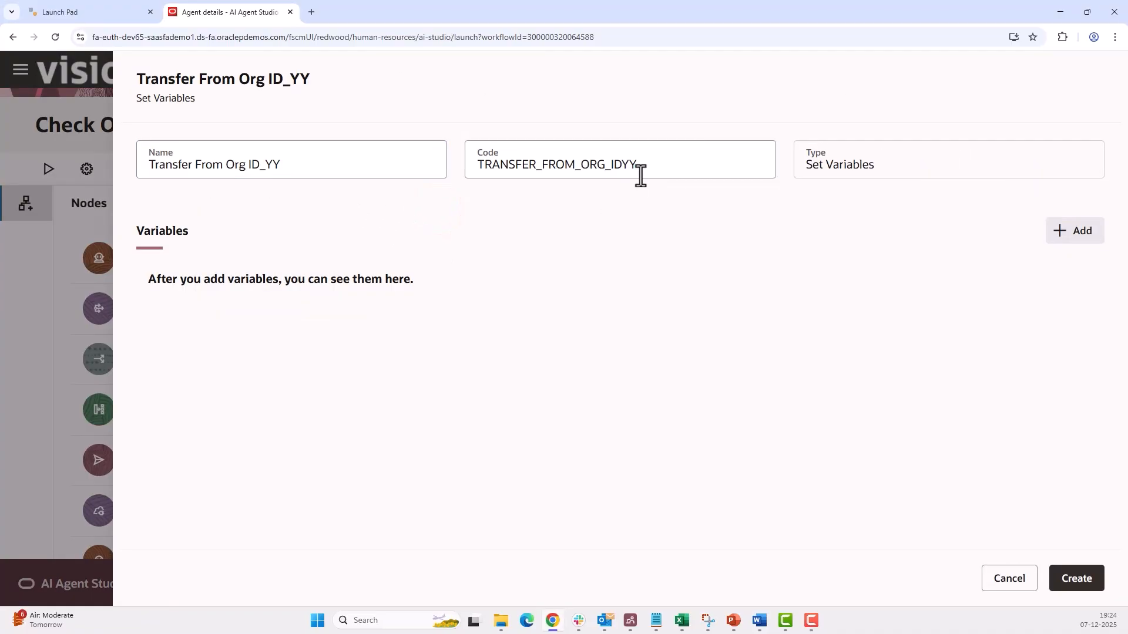
- Add the FromInvOrgId variable to the node, taking its value from the OrganizationId output of the INVENTORY_ORGANIZATIONS_LOOKUPYY node
click(1071, 232)
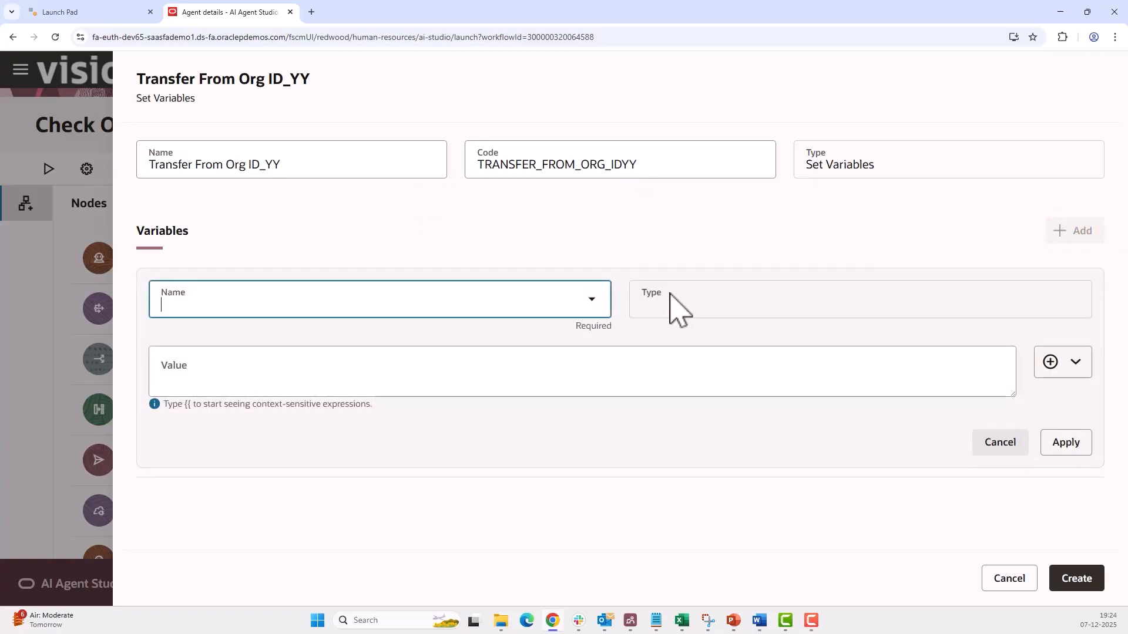
click(595, 298)
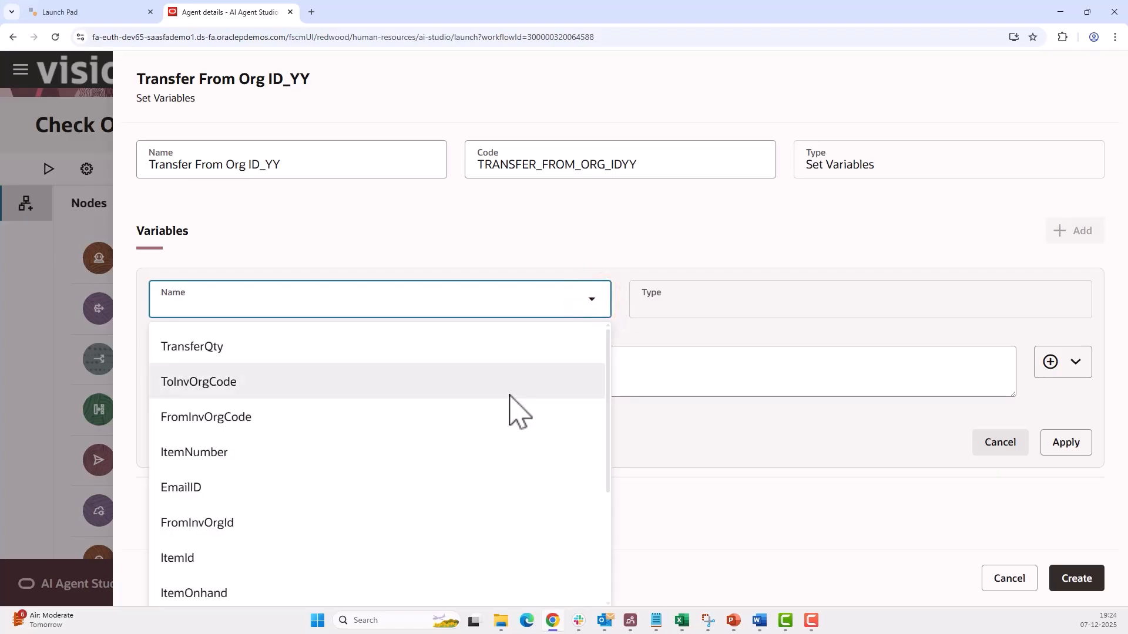
click(491, 532)
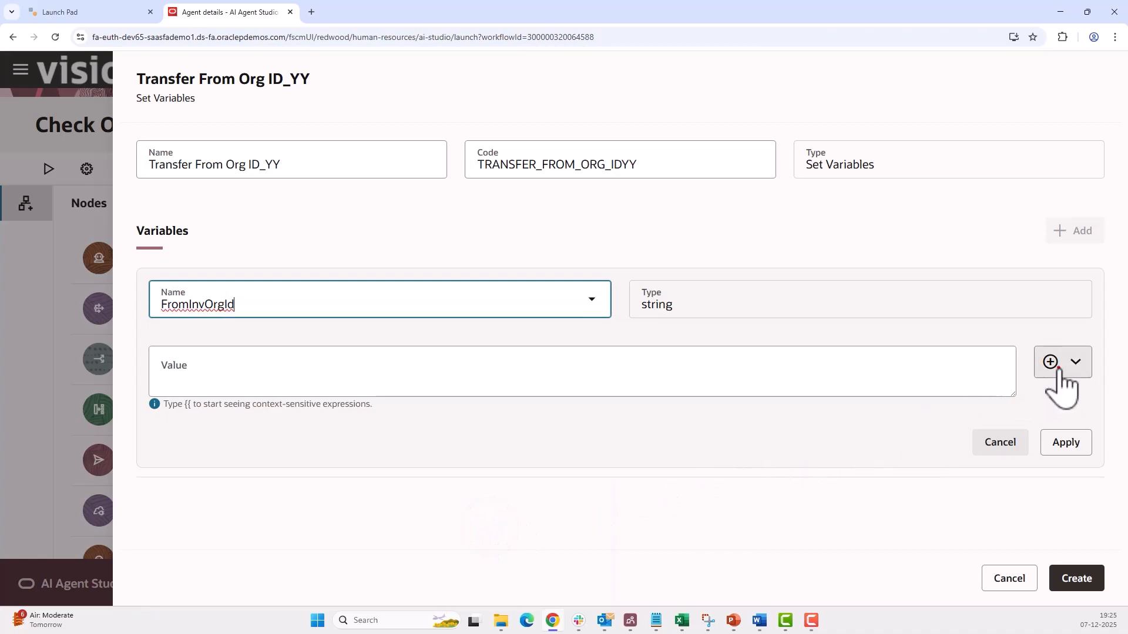
click(1057, 373)
mouse_move(1034, 405)
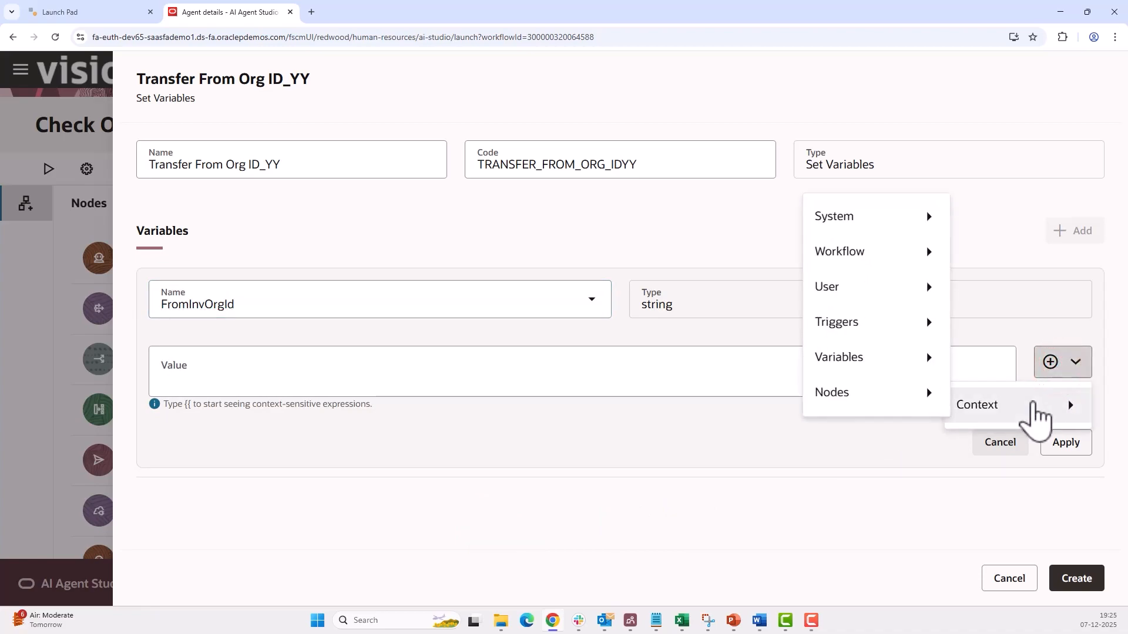
mouse_move(907, 400)
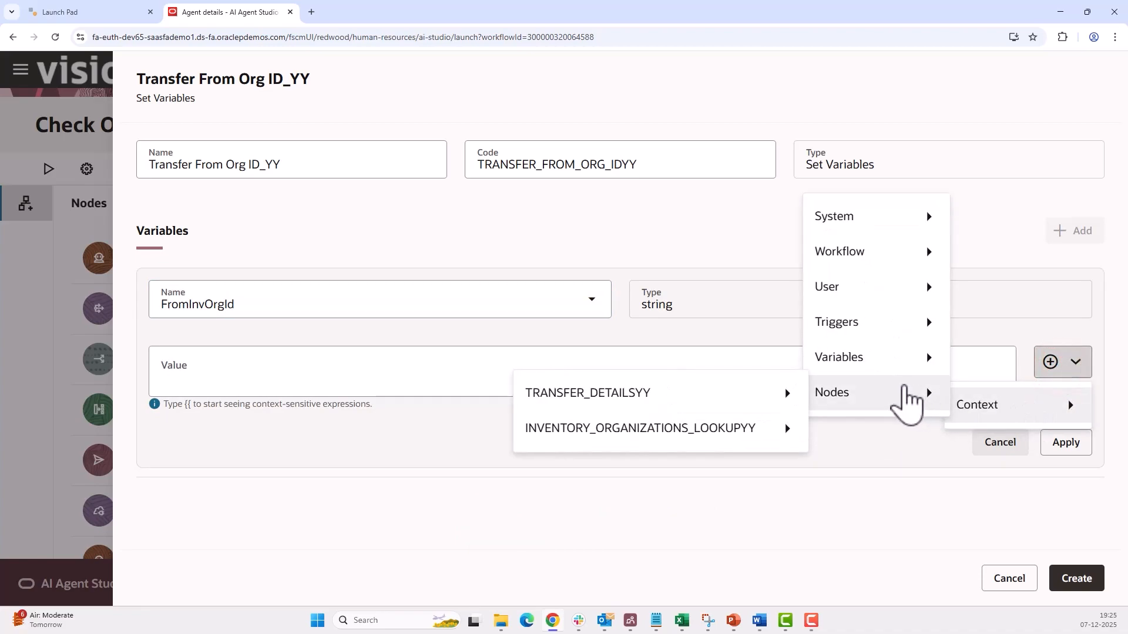
mouse_move(738, 437)
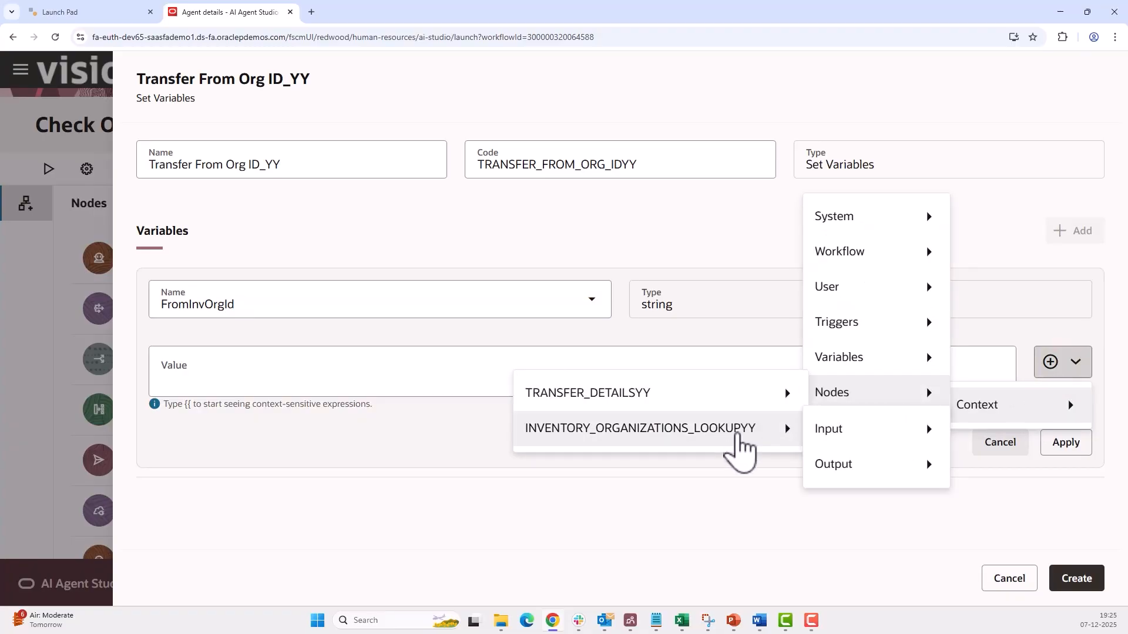
mouse_move(867, 465)
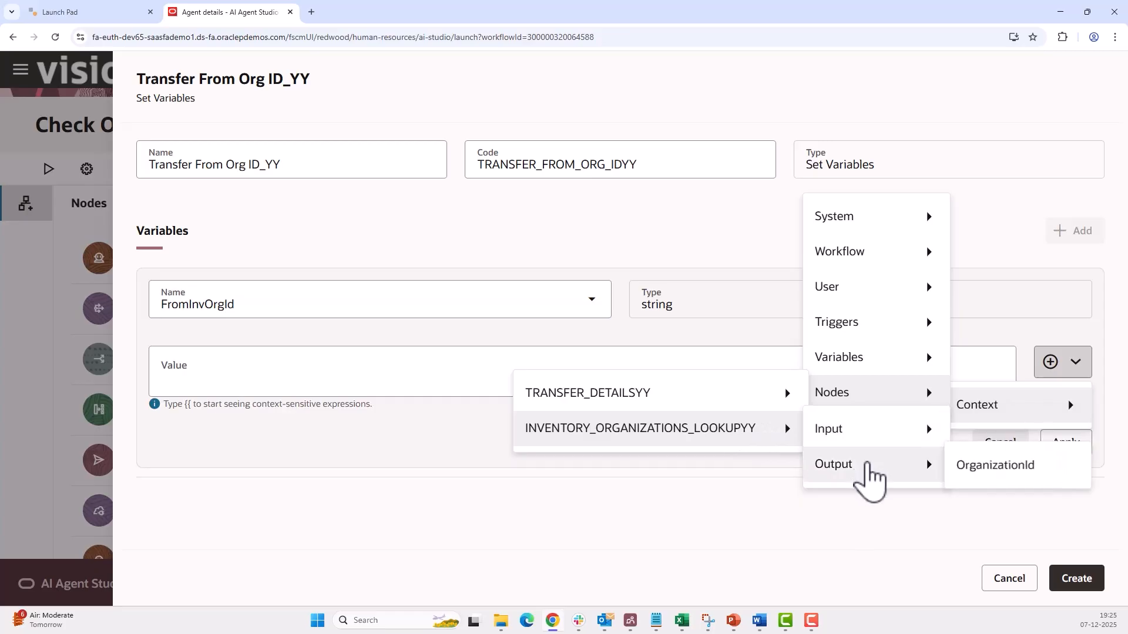
click(977, 469)
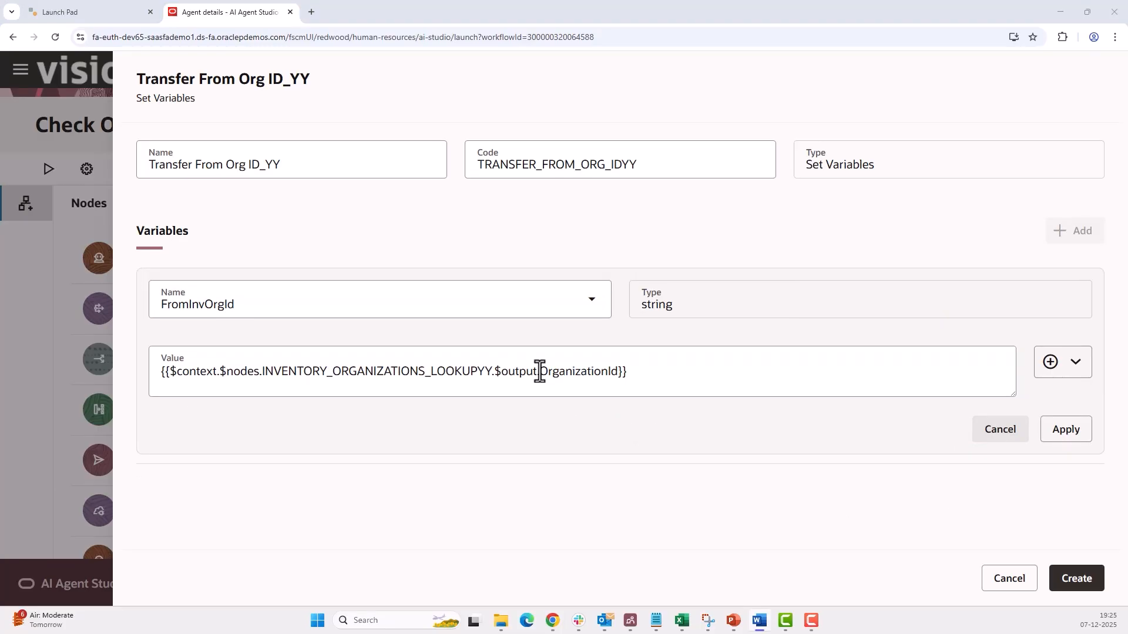
- Insert items[0]. before OrganizationId in the FromInvOrgId value expression, apply it and create the node
click(539, 372)
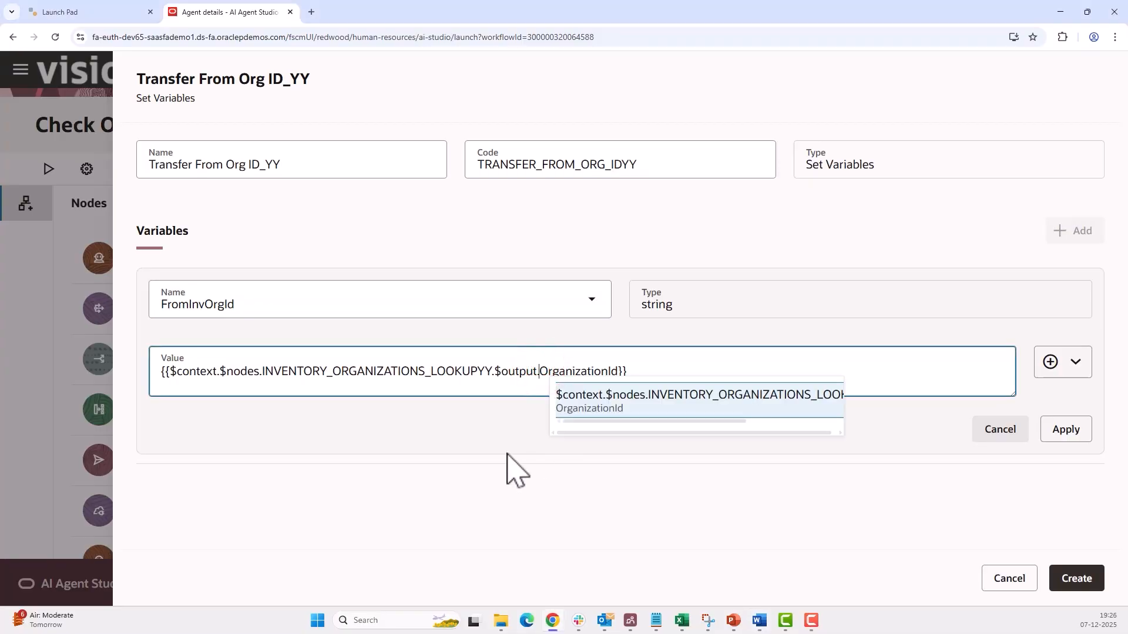
text(items[0].)
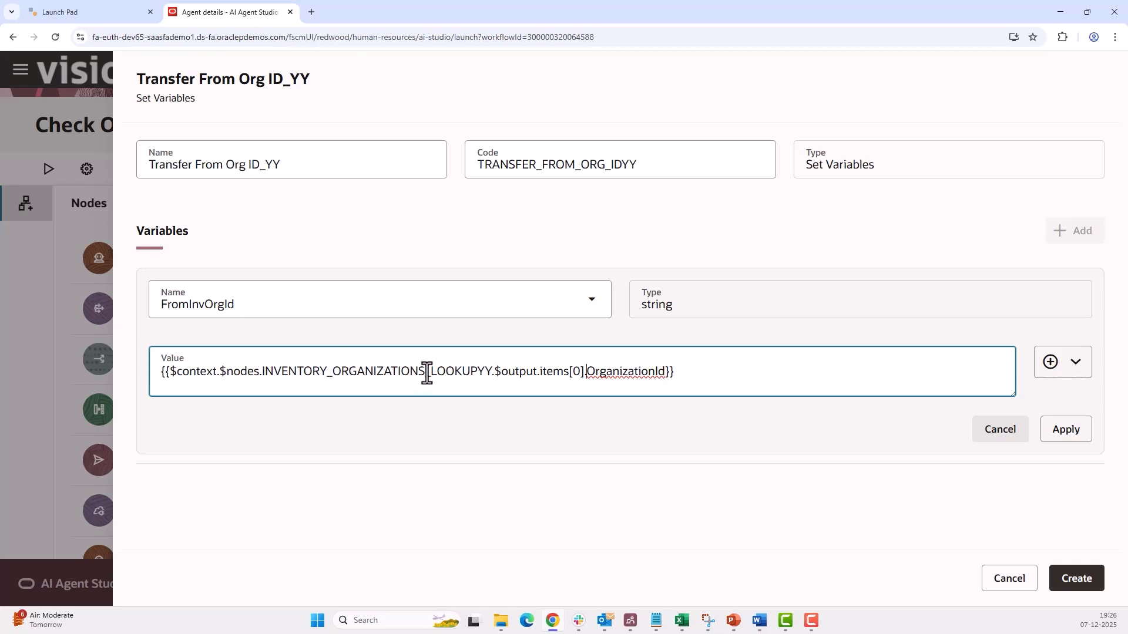
click(1065, 434)
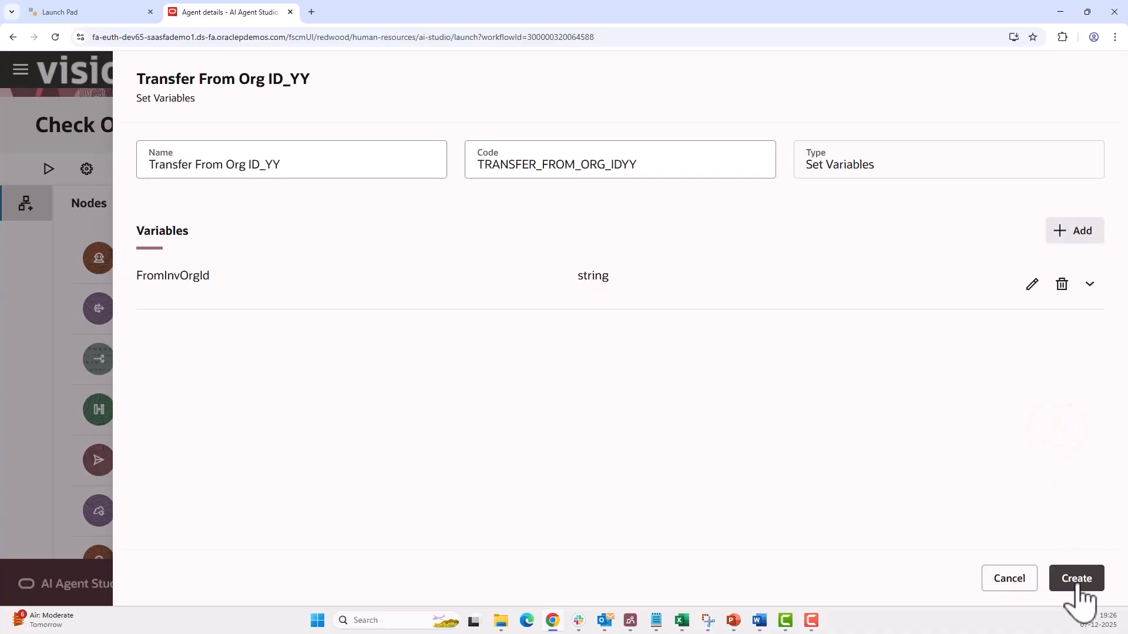
click(1078, 582)
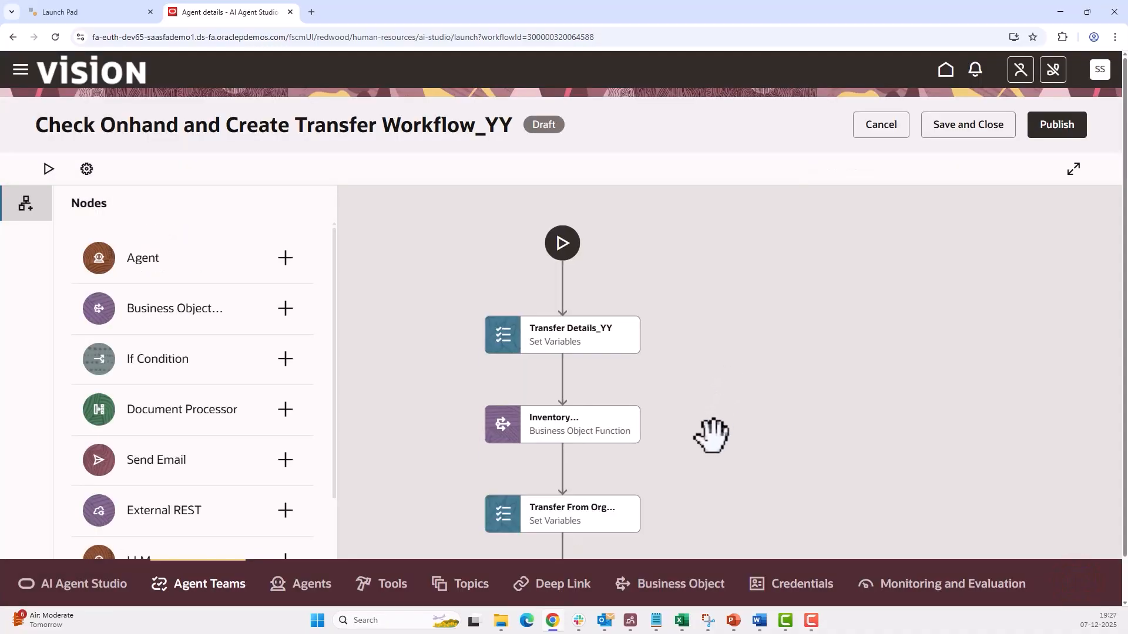
- Insert a Business Object Function node named Inventory Organizations Lookup_YY1 after the Transfer From Org ID_YY node
drag(711, 438, 712, 332)
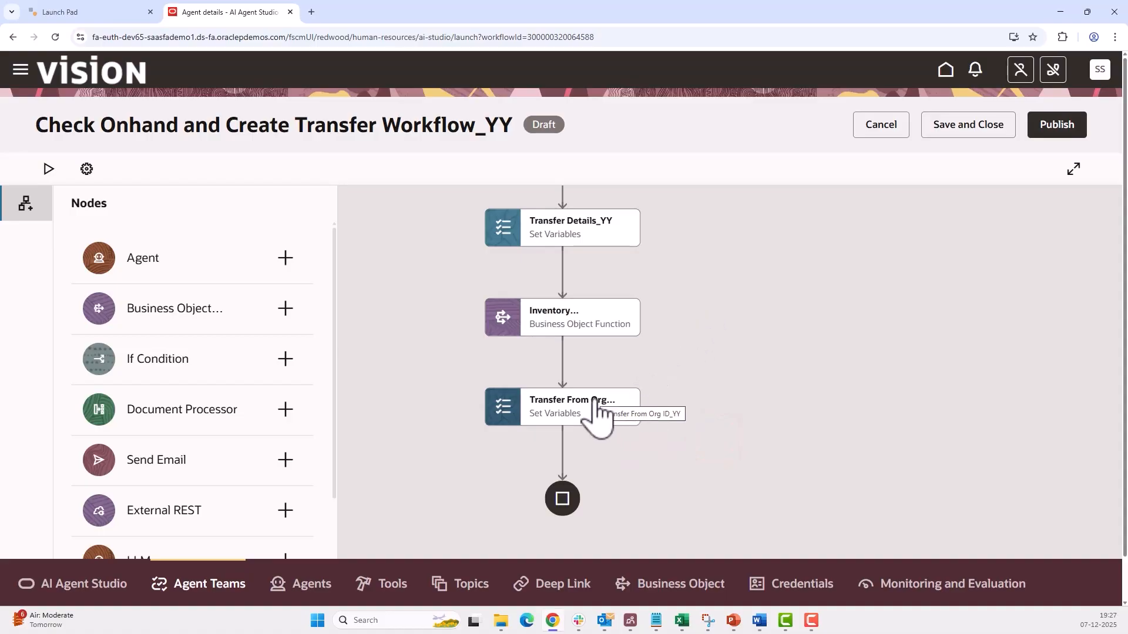
mouse_move(563, 455)
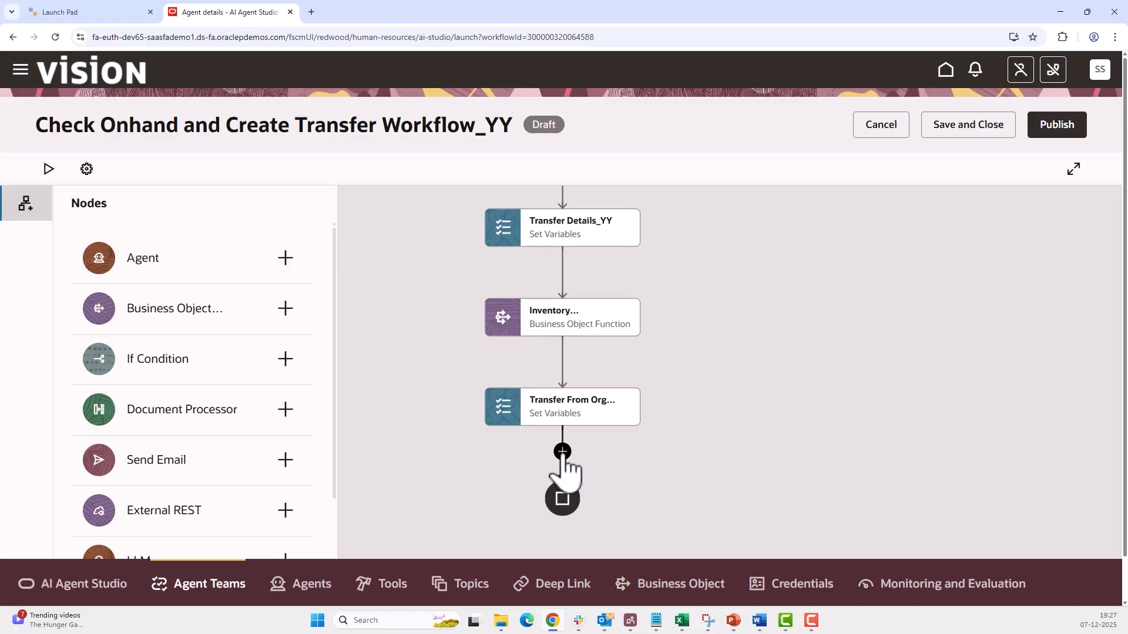
click(562, 452)
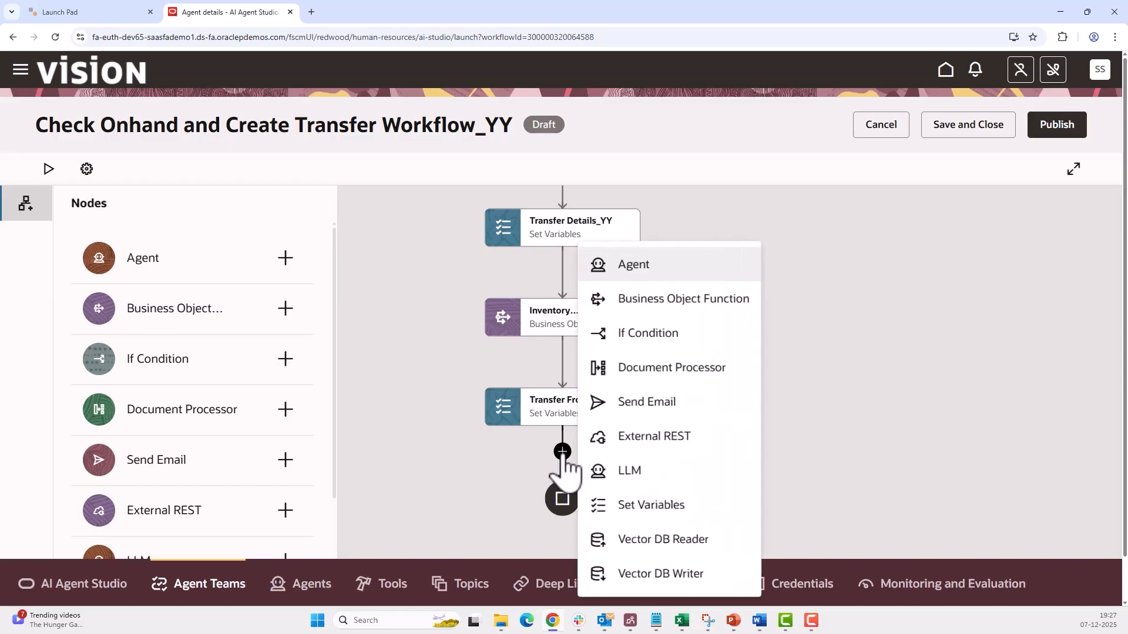
click(714, 300)
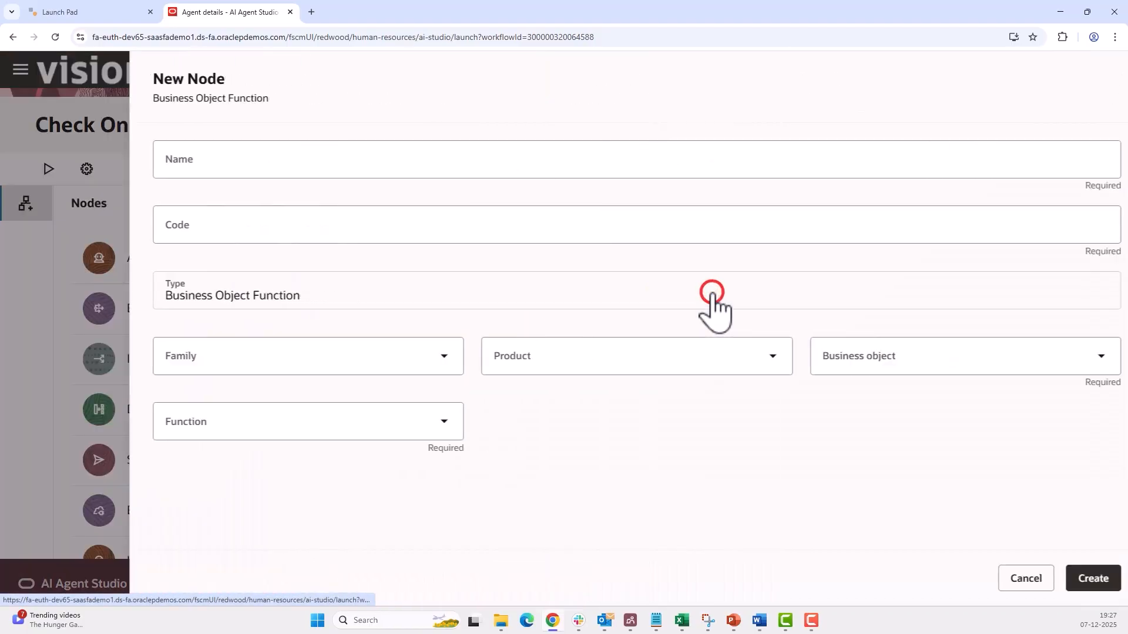
click(354, 162)
text(Inventory Organizations Lookup_YY1)
click(580, 297)
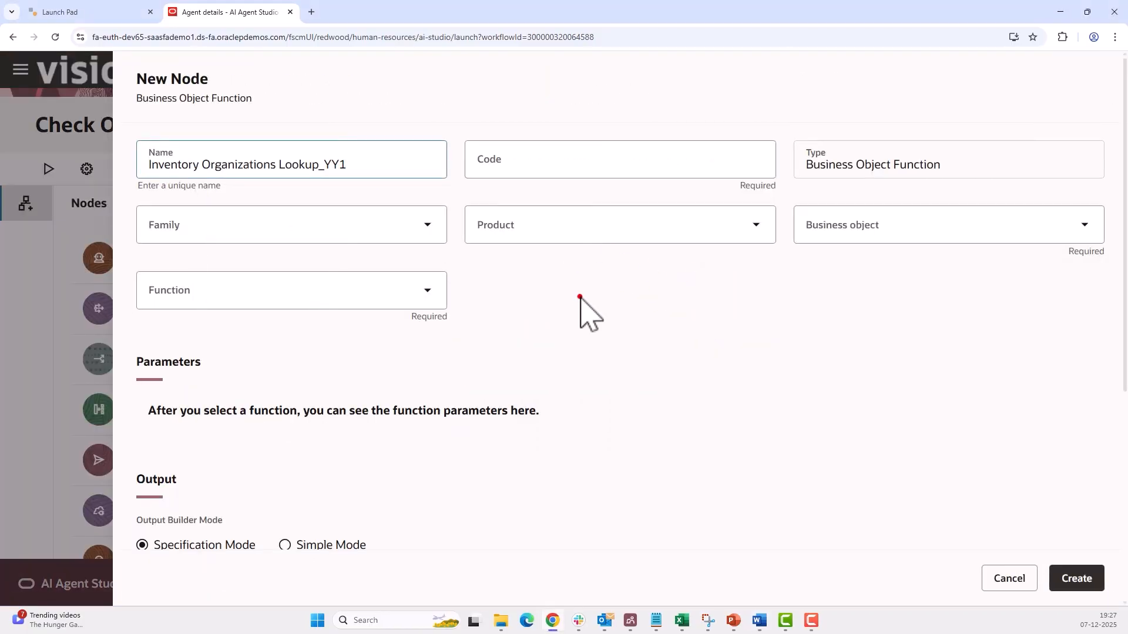
- Set the new lookup node's family to SCM and its product to Inventory Management
click(414, 223)
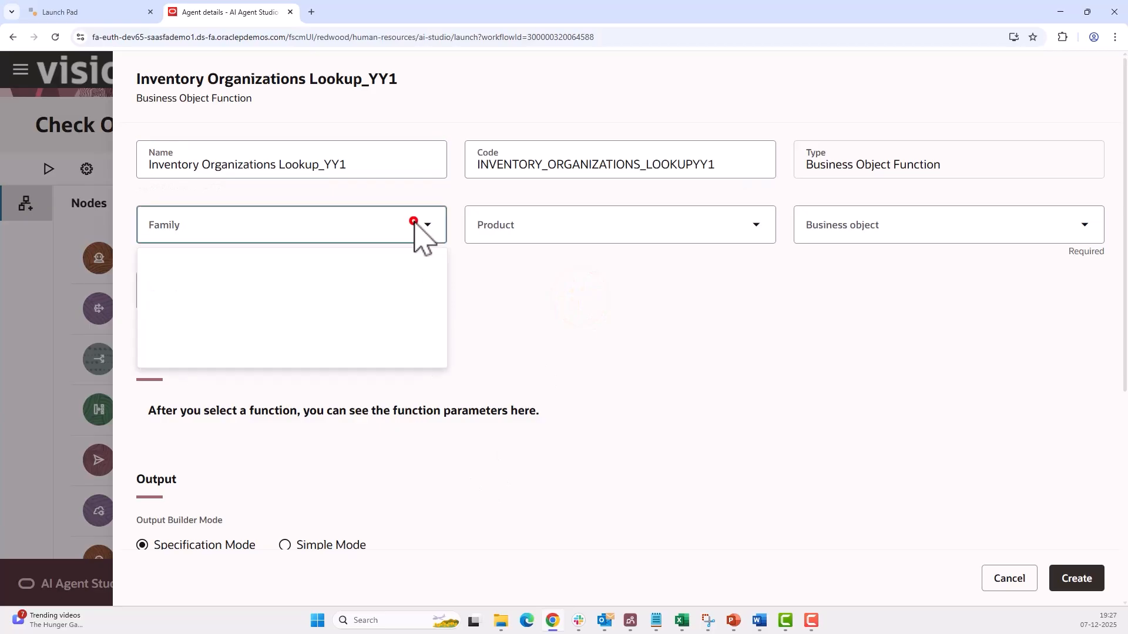
scroll(318, 541, down, 1)
click(312, 521)
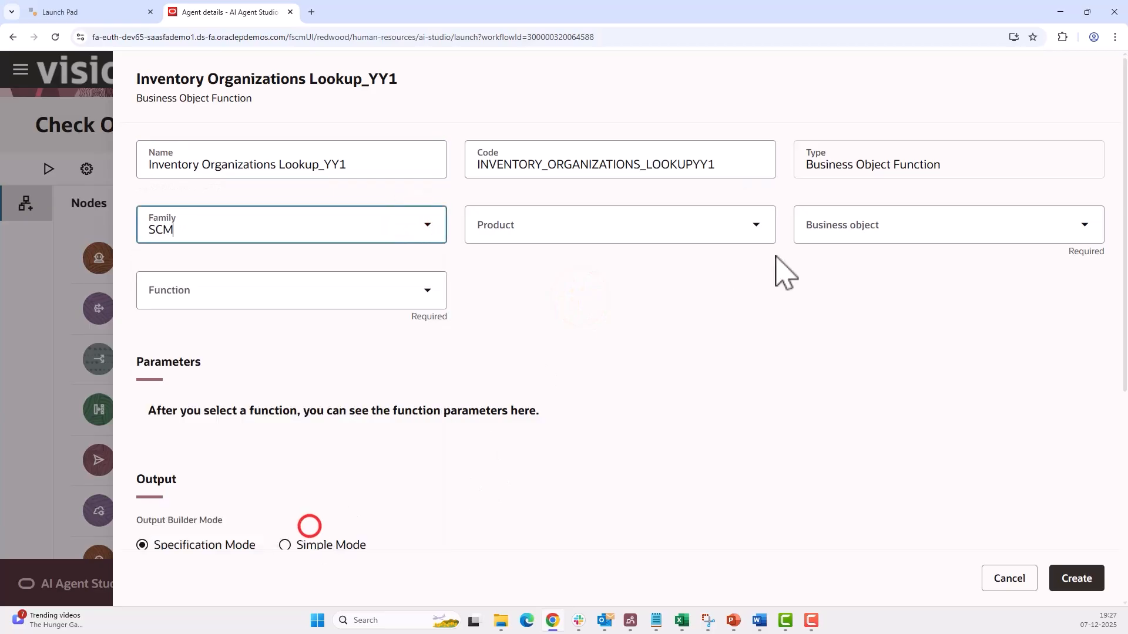
click(754, 229)
click(664, 411)
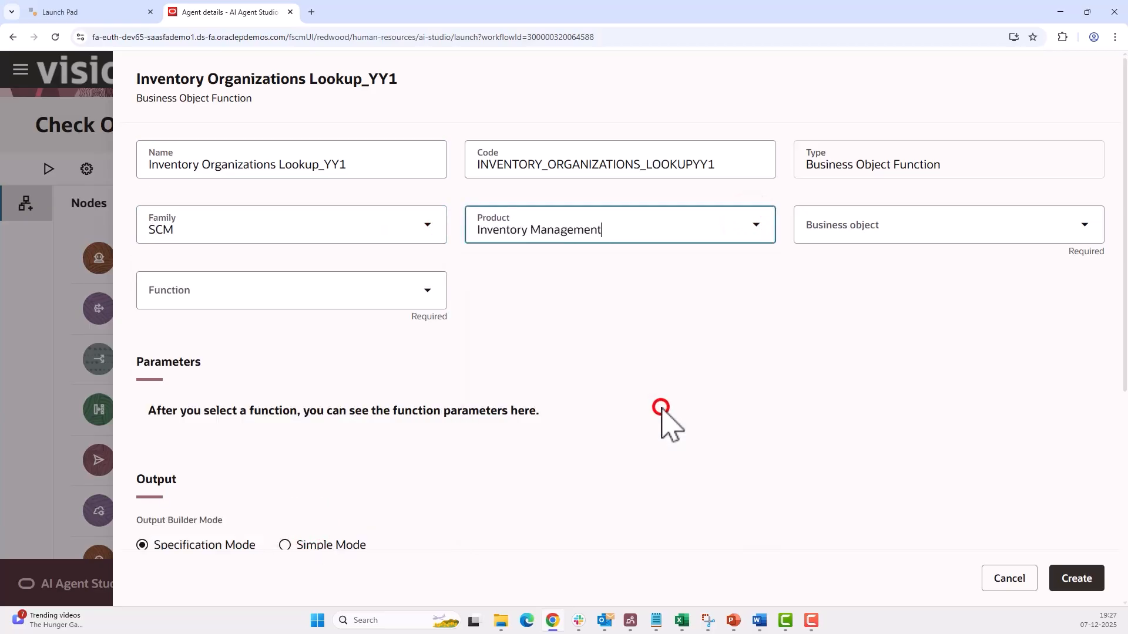
- Choose the Inventory Organizations Lookup business object and its oraScmOtherInventoryorgani_inventoryaccessibleorganizations function for the node
click(1085, 226)
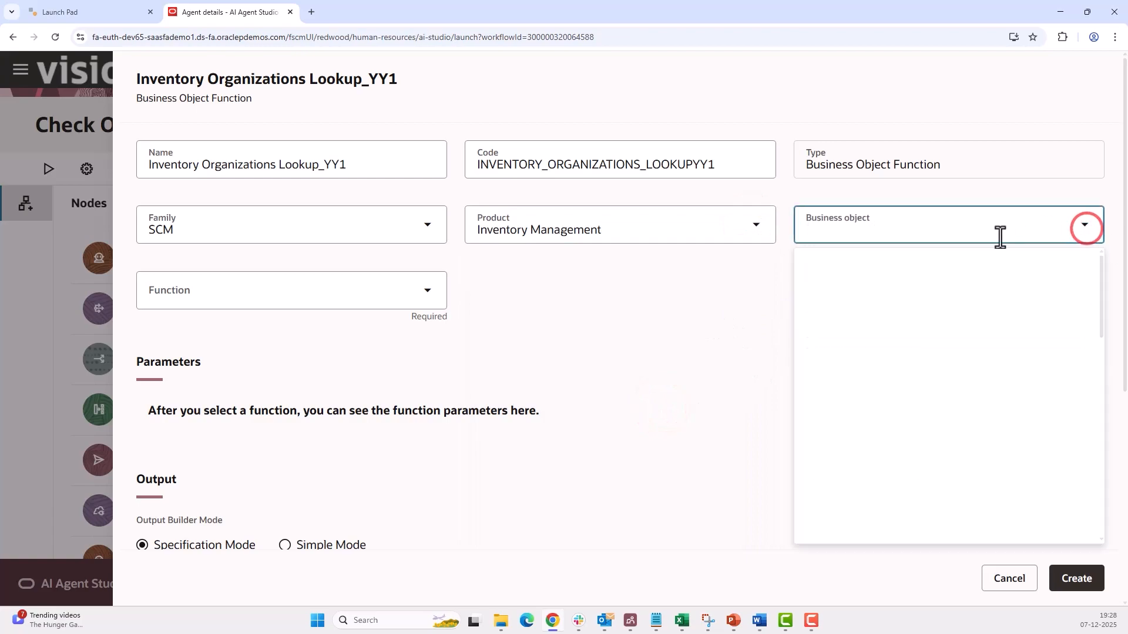
text(Inventory Organizations Lookup)
click(948, 277)
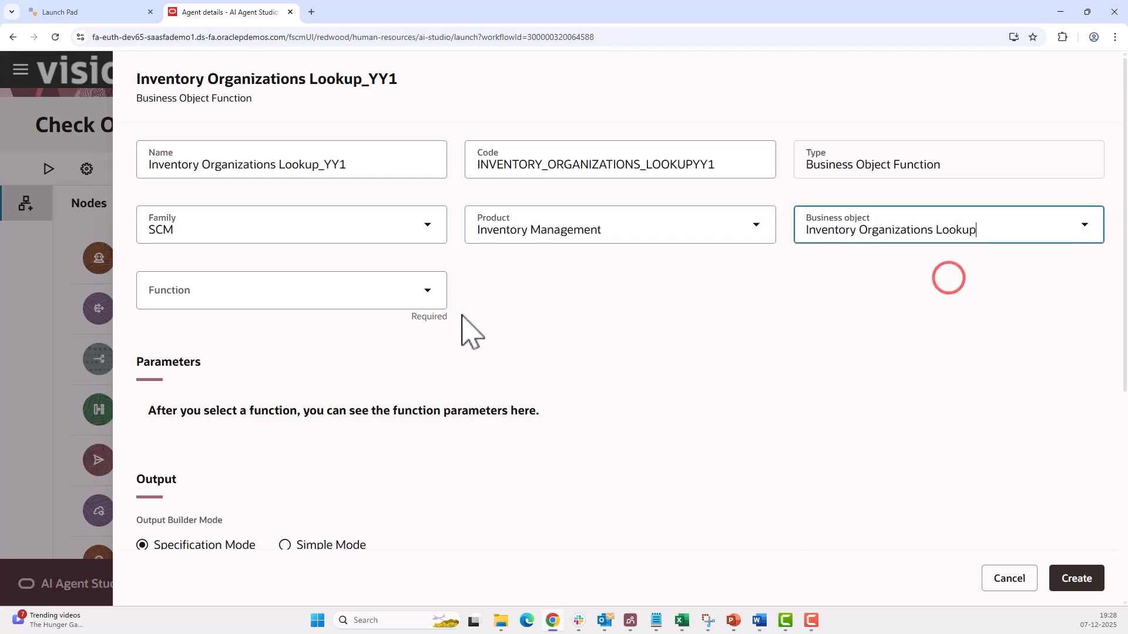
click(427, 291)
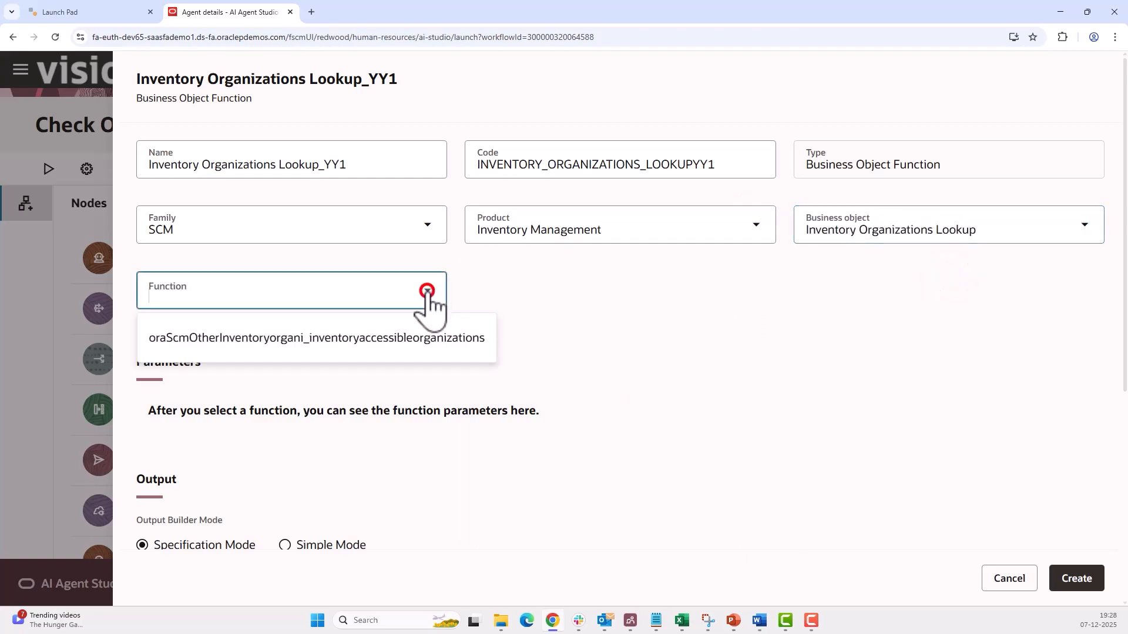
click(403, 334)
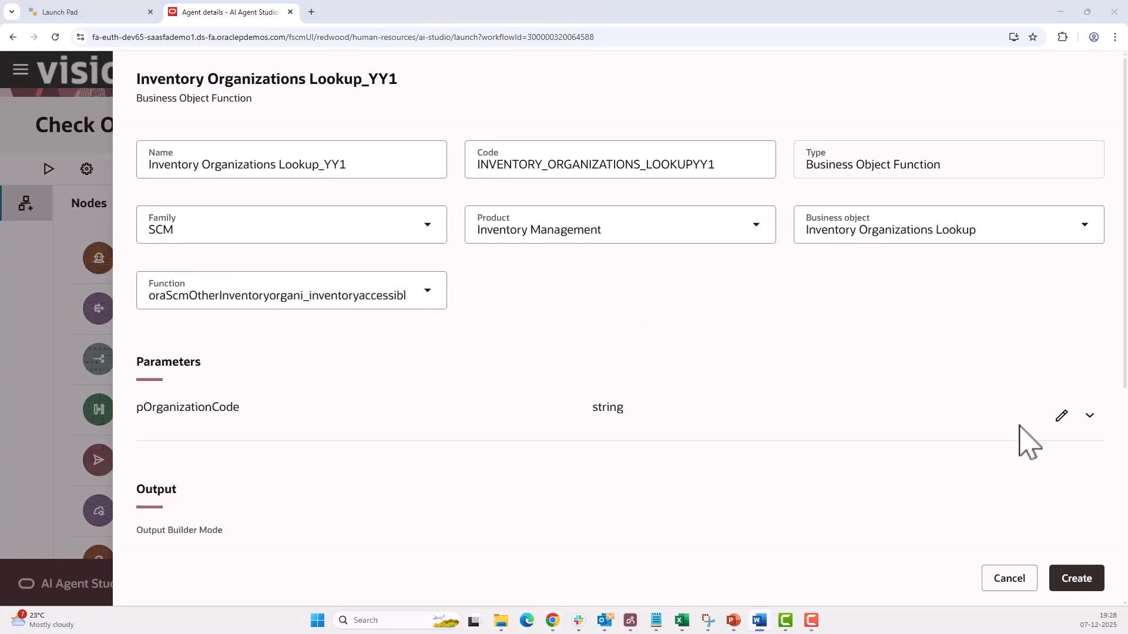
- Set the pOrganizationCode parameter to the ToInvOrgCode context variable and apply it
click(1060, 415)
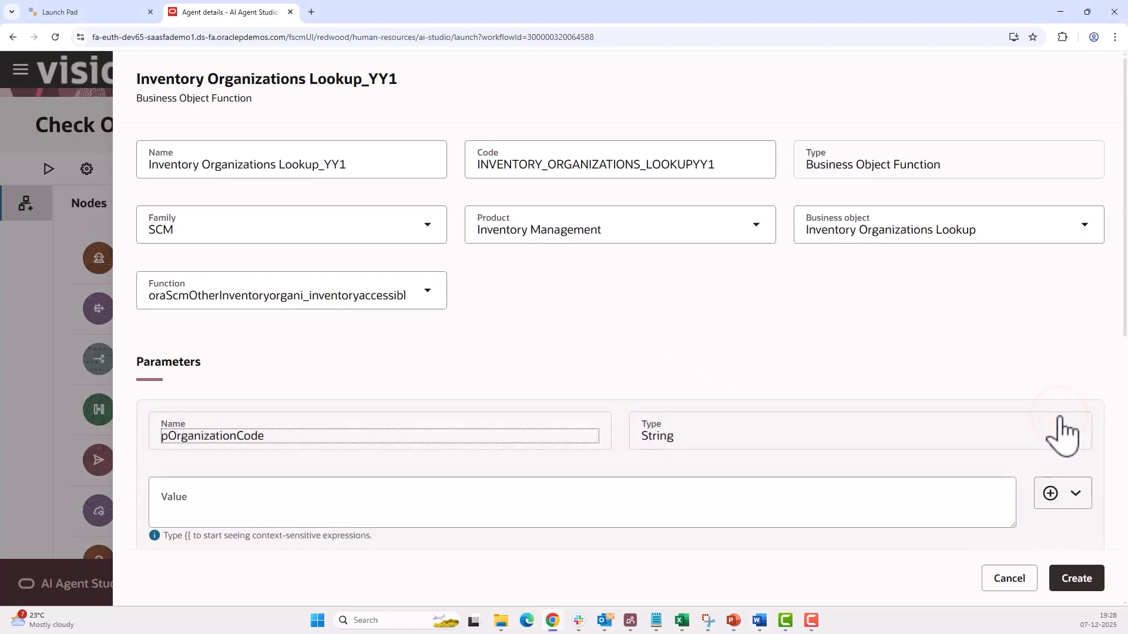
click(1061, 491)
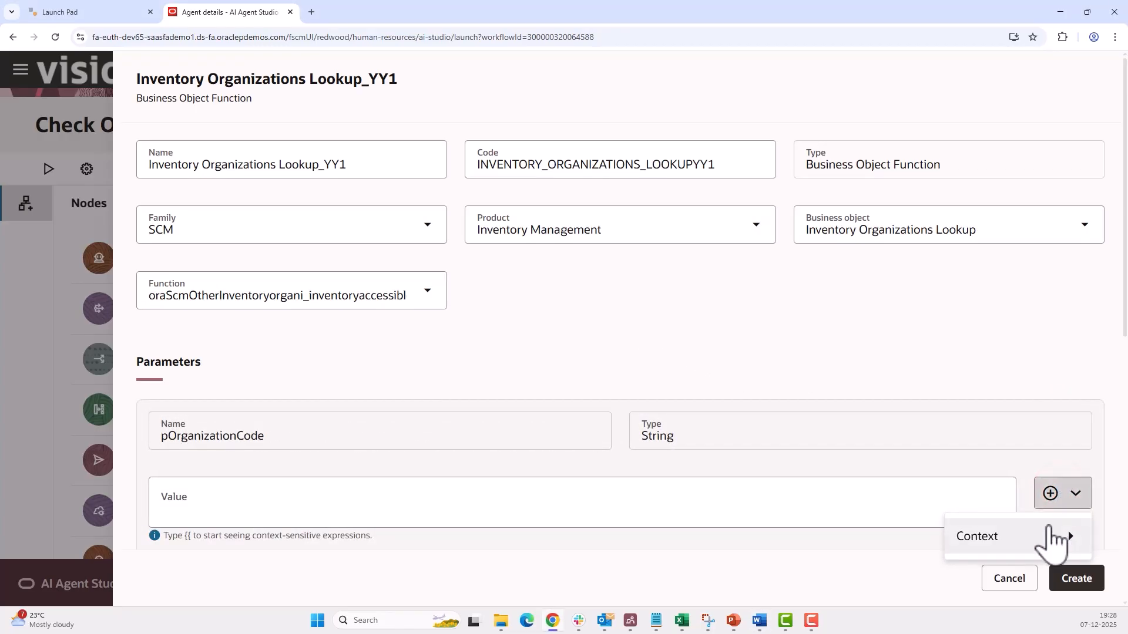
mouse_move(1045, 541)
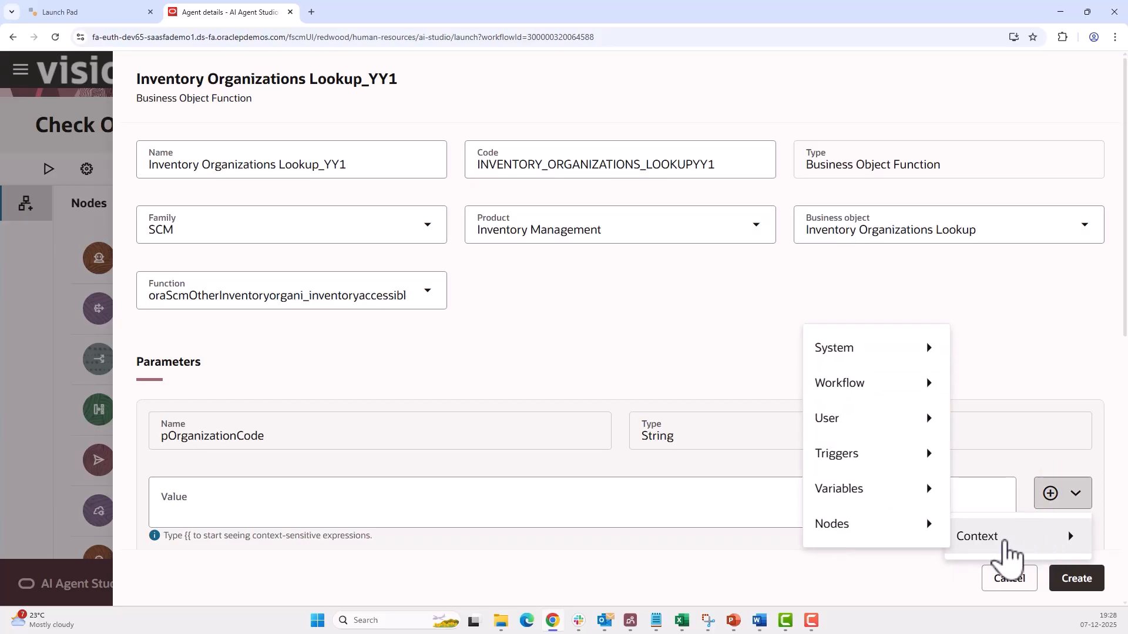
mouse_move(926, 533)
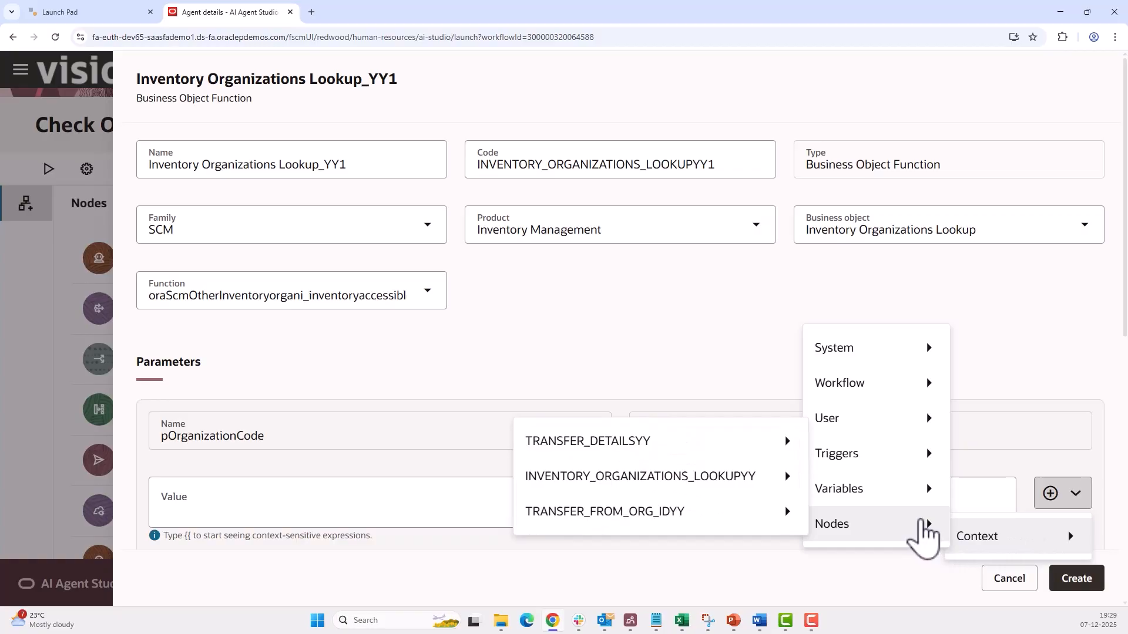
mouse_move(916, 498)
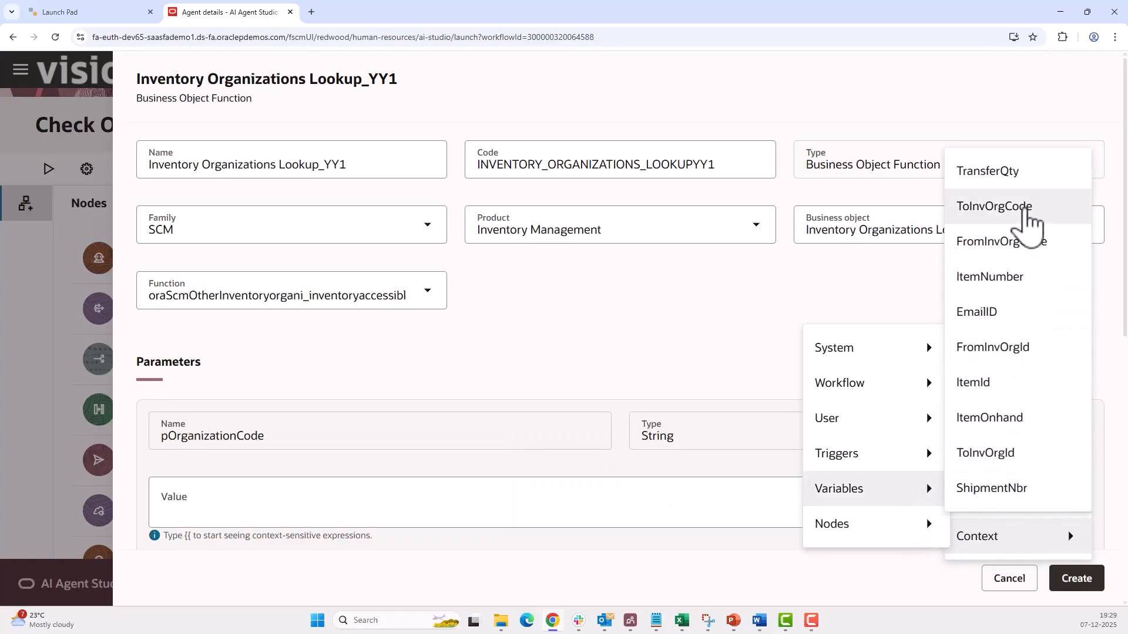
click(1022, 207)
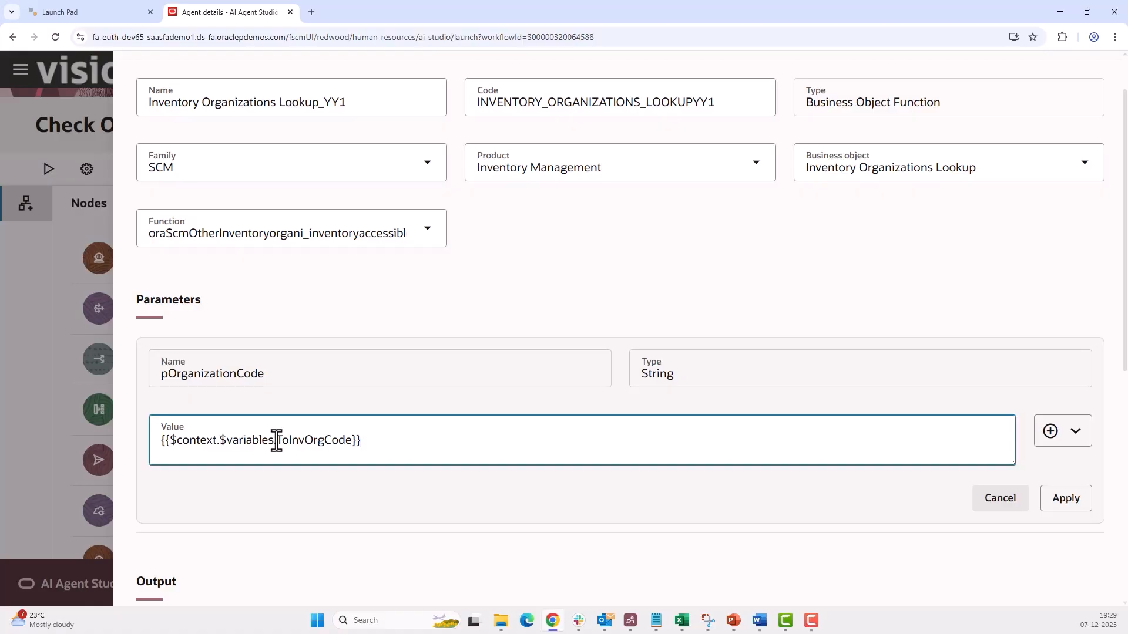
scroll(511, 308, up, 1)
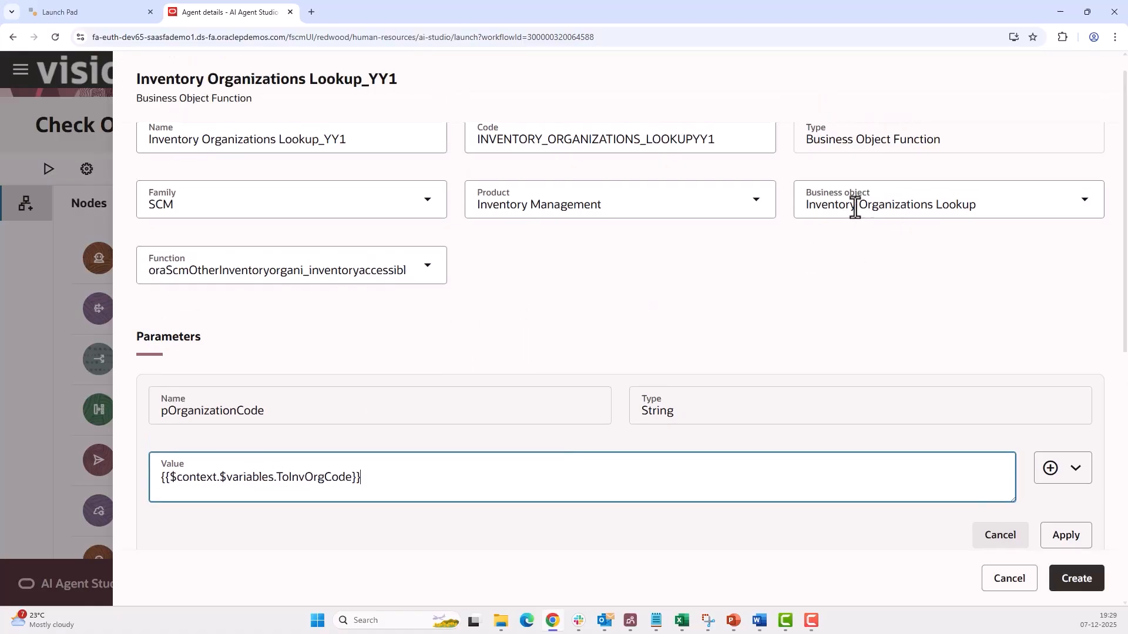
click(1072, 535)
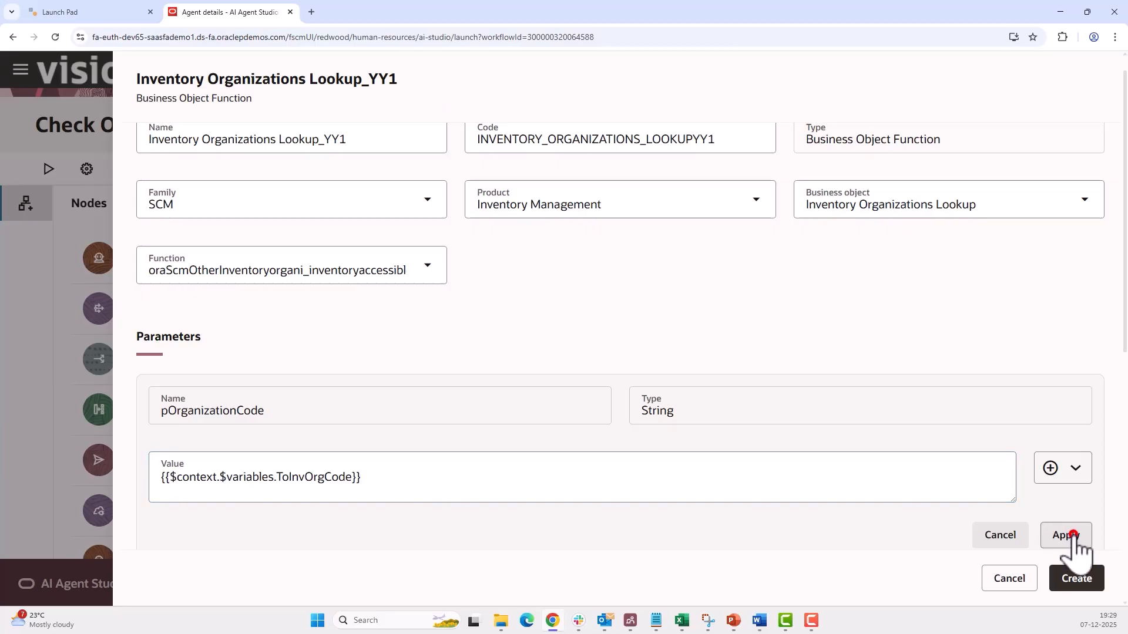
- Switch the output to Simple Mode, add a String property named OrganizationId and create the Inventory Organizations Lookup_YY1 node
scroll(722, 508, down, 4)
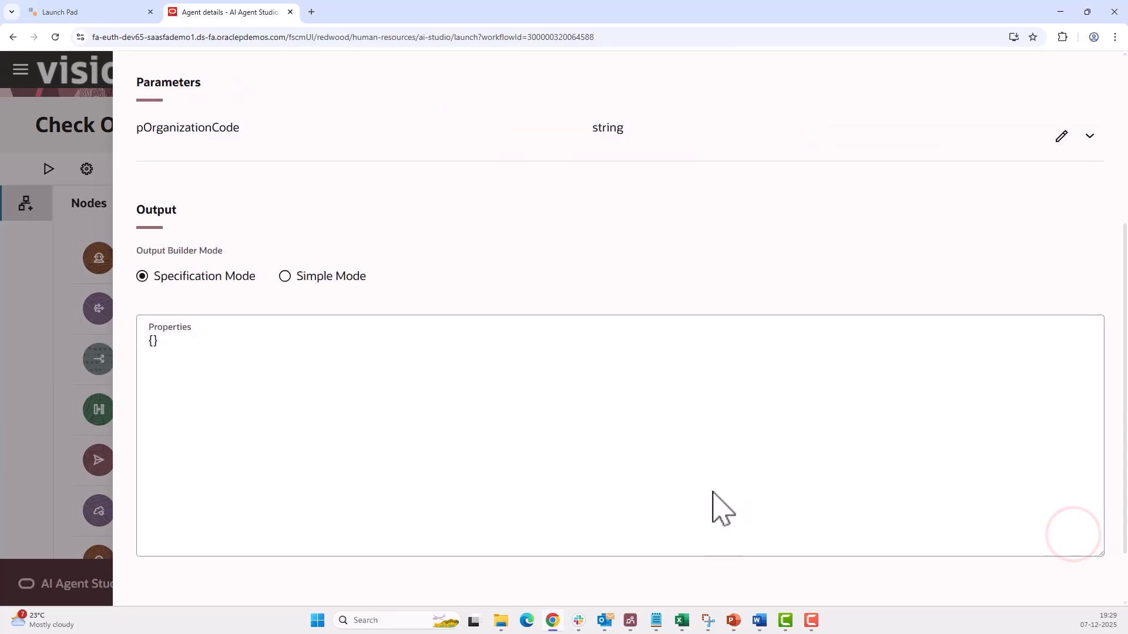
click(285, 276)
scroll(940, 444, down, 2)
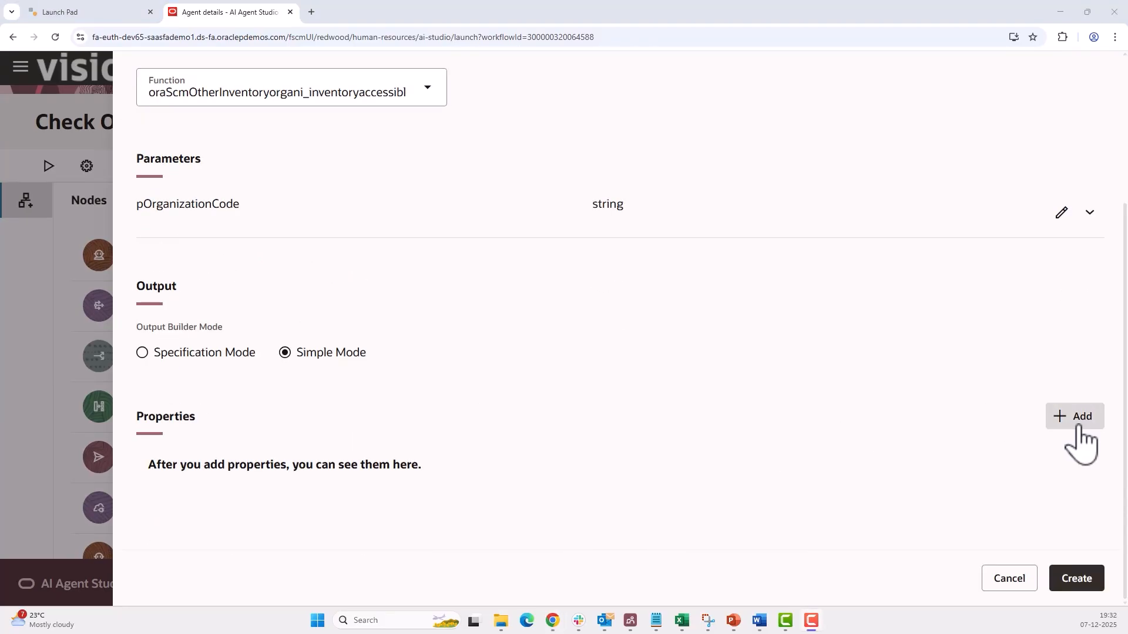
click(1079, 427)
scroll(885, 433, down, 2)
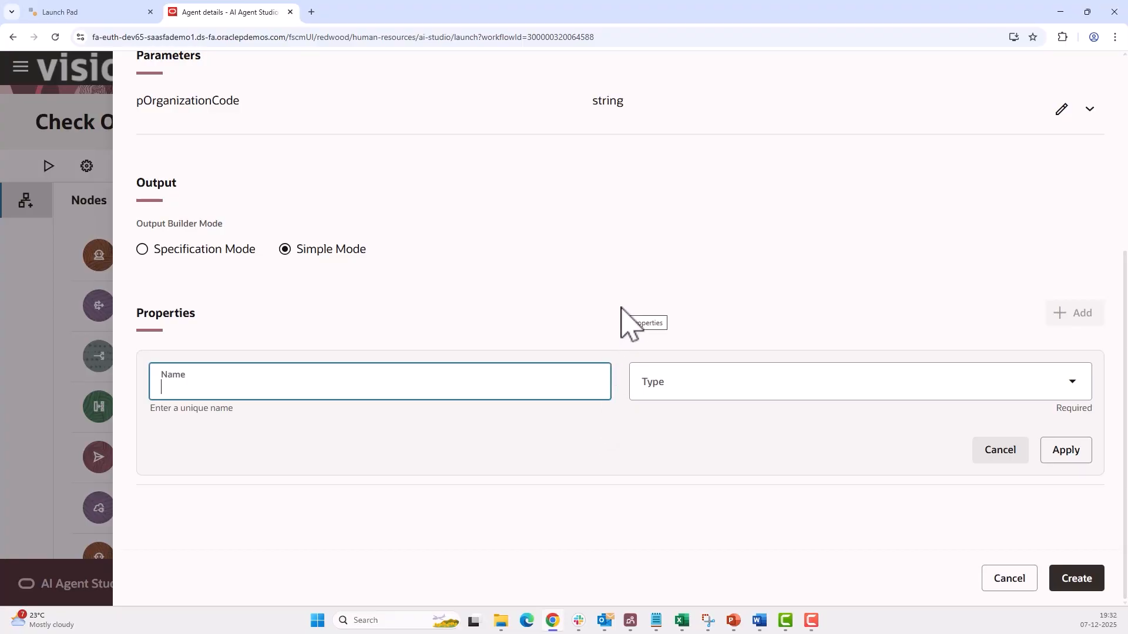
scroll(621, 322, up, 5)
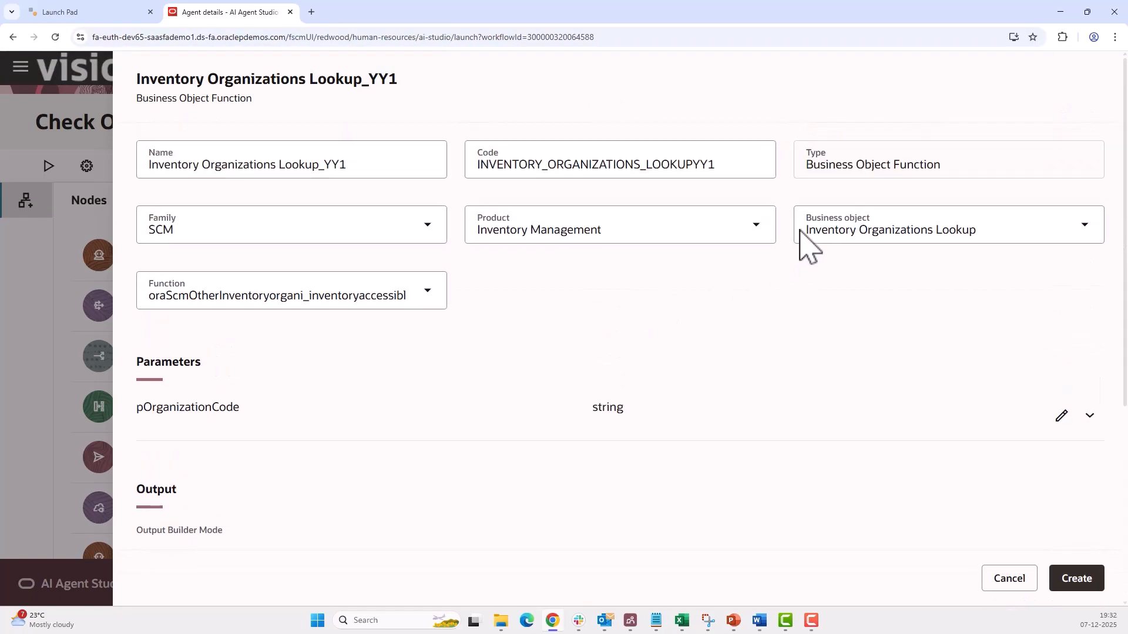
scroll(602, 333, down, 5)
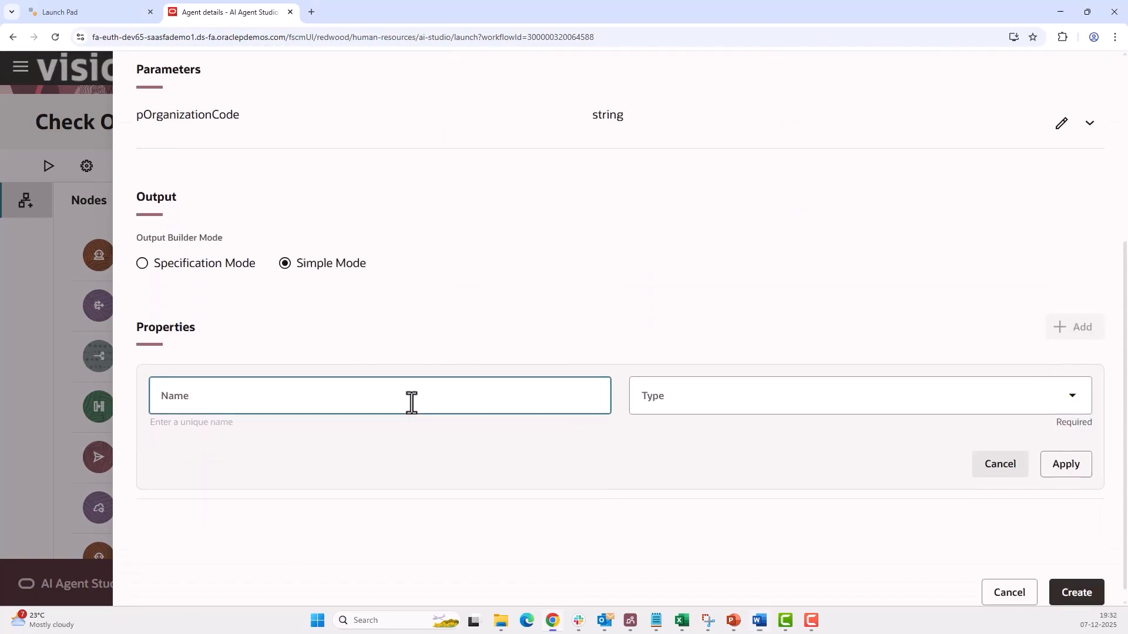
click(412, 402)
text(OrganizationId)
click(711, 407)
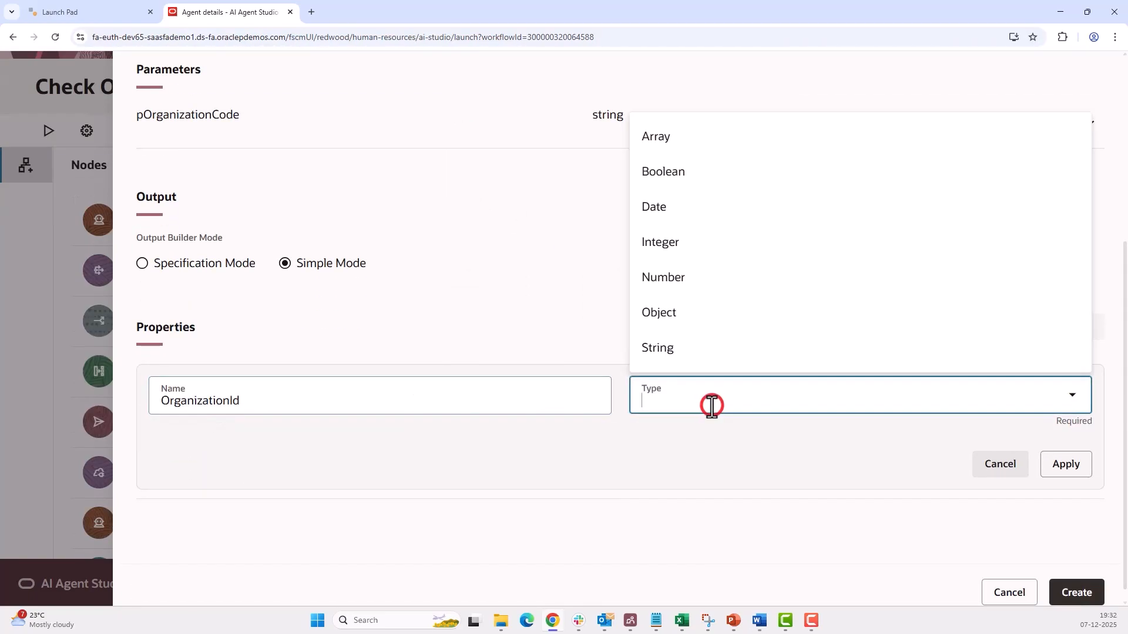
click(708, 348)
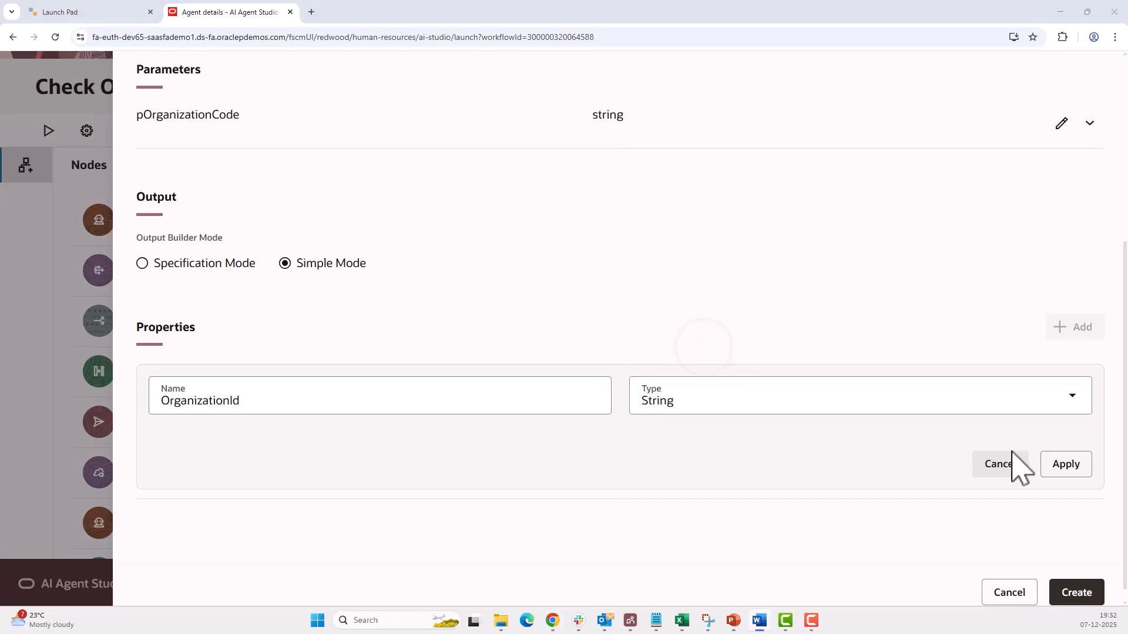
click(1066, 465)
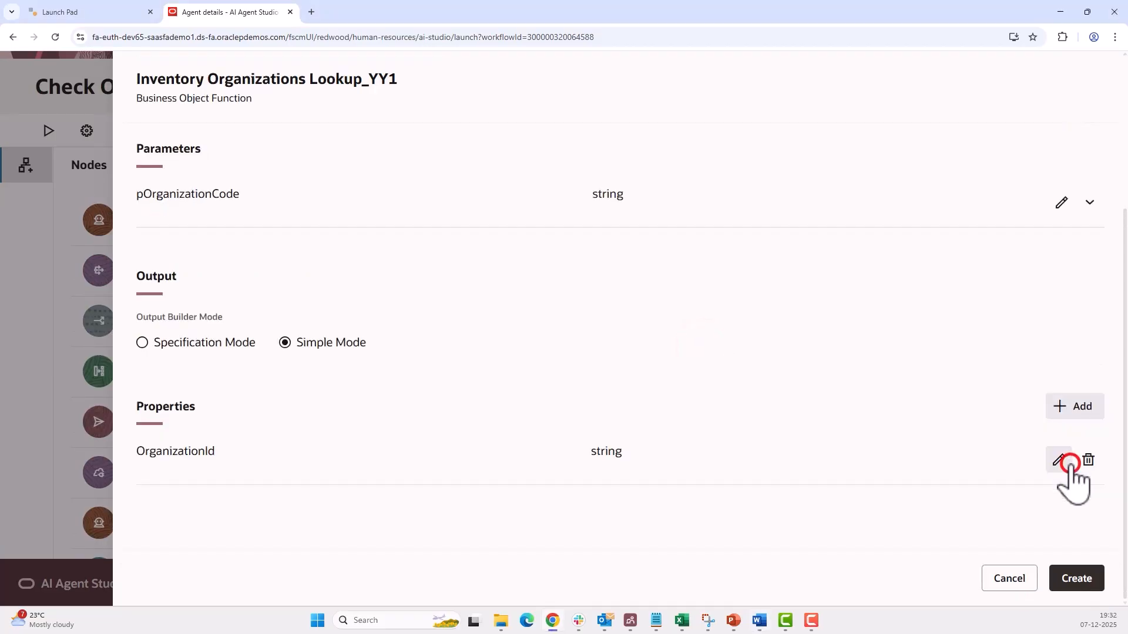
click(1070, 579)
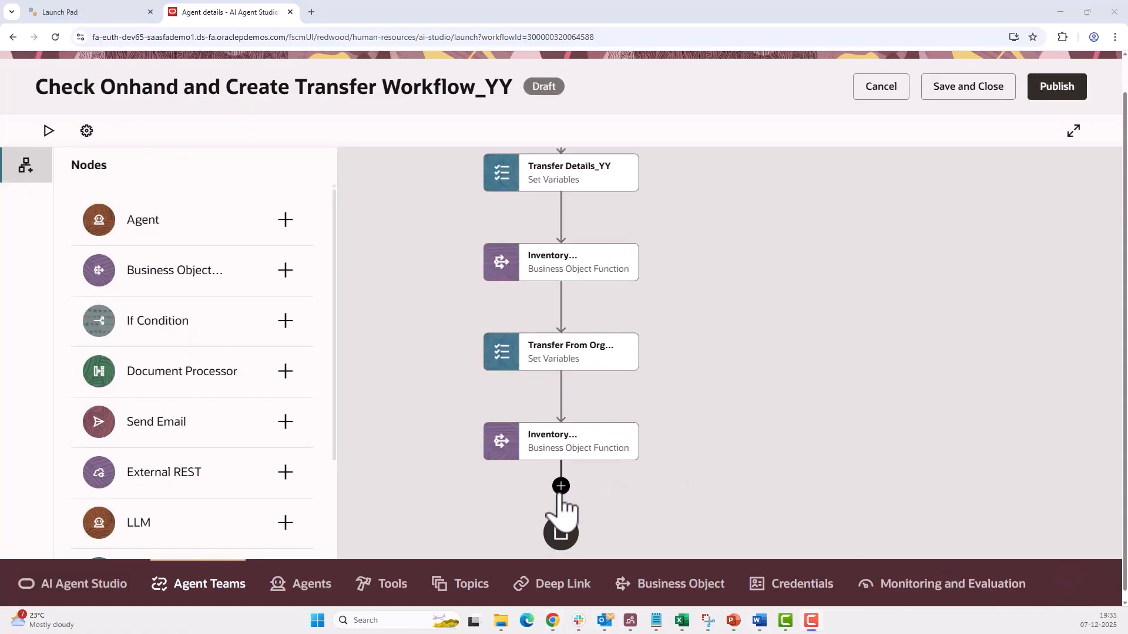
- Insert a Set Variables node named Transfer To Org ID_YY after the Inventory Organizations Lookup_YY1 node
click(561, 488)
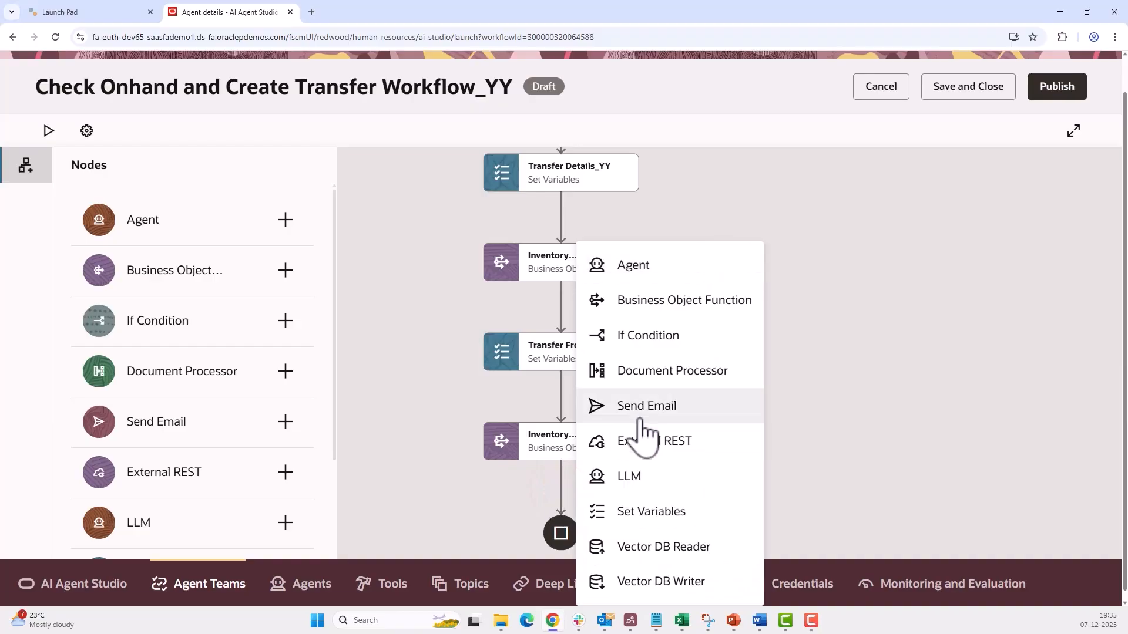
click(652, 514)
click(342, 164)
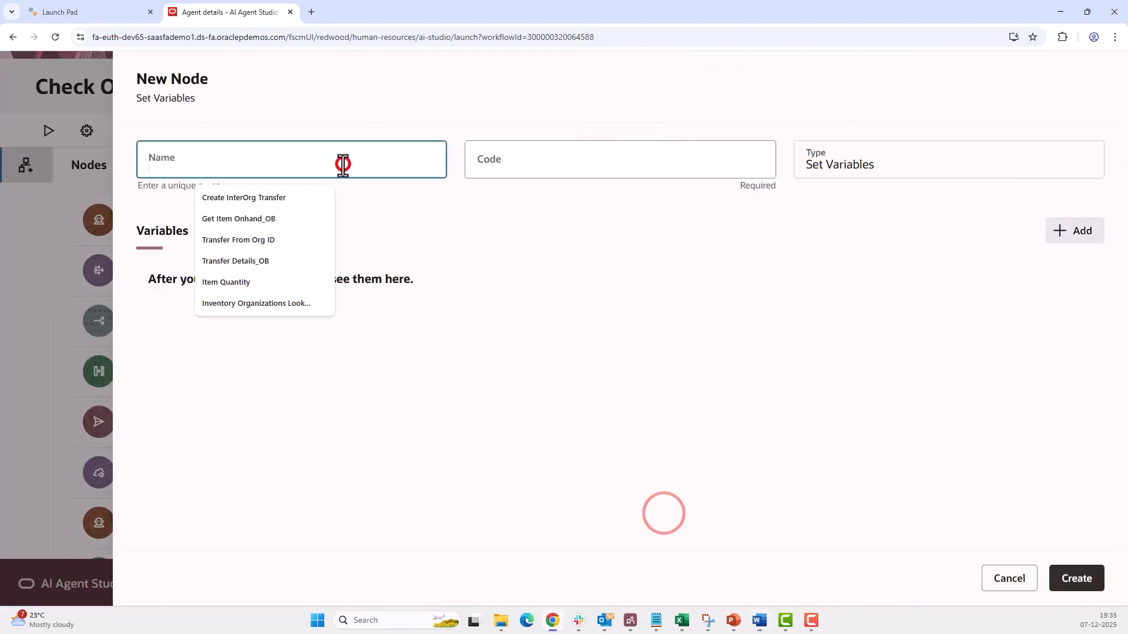
text(Transfer To Org ID_YY)
click(591, 219)
- Add the ToInvOrgId variable and set its value to the OrganizationId output of the INVENTORY_ORGANIZATIONS_LOOKUPYY1 node
click(1075, 232)
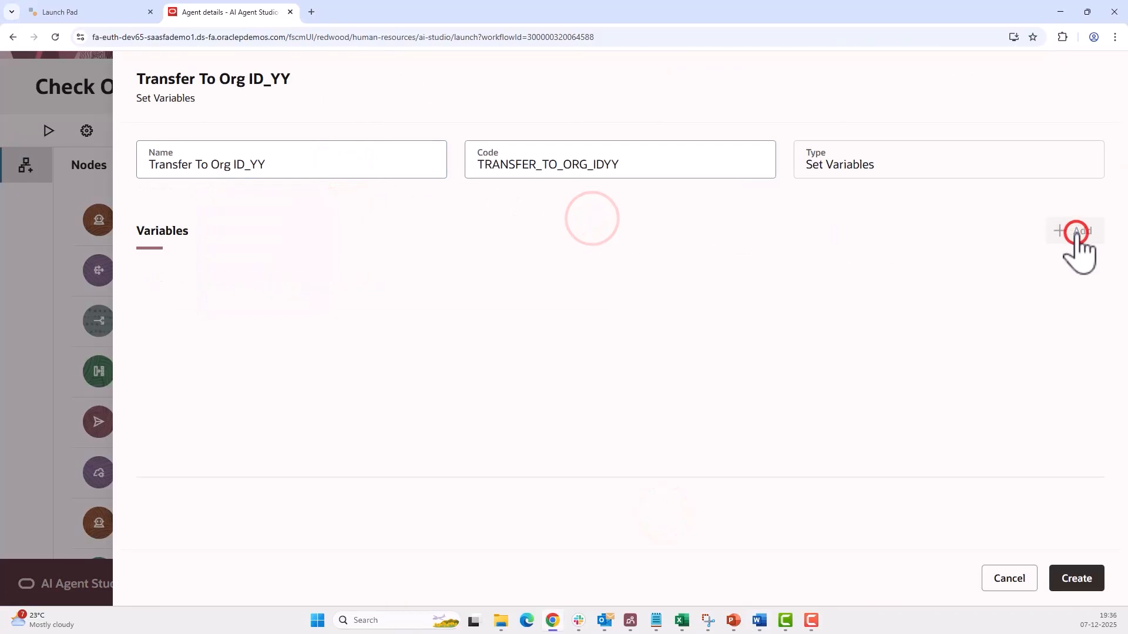
click(590, 302)
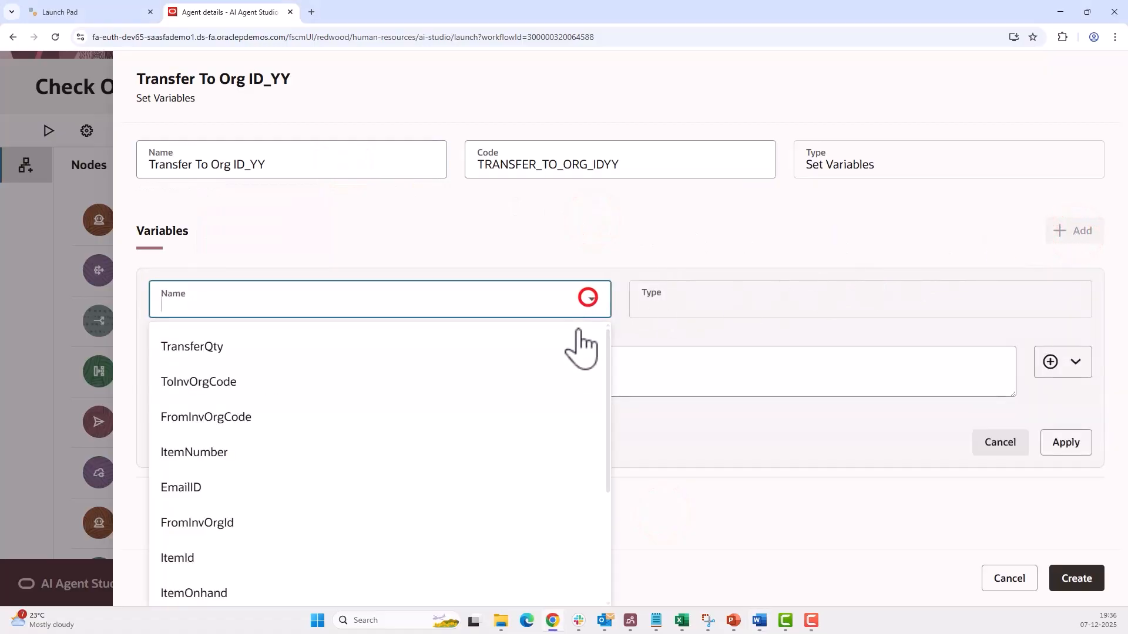
scroll(531, 521, down, 1)
click(518, 536)
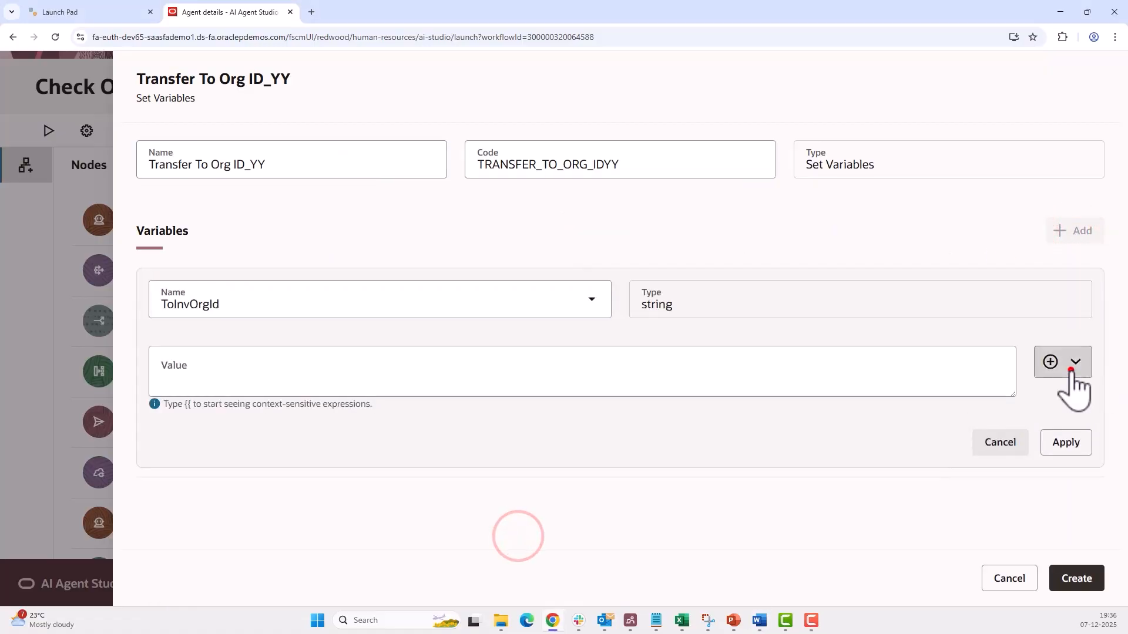
click(1074, 367)
mouse_move(1047, 414)
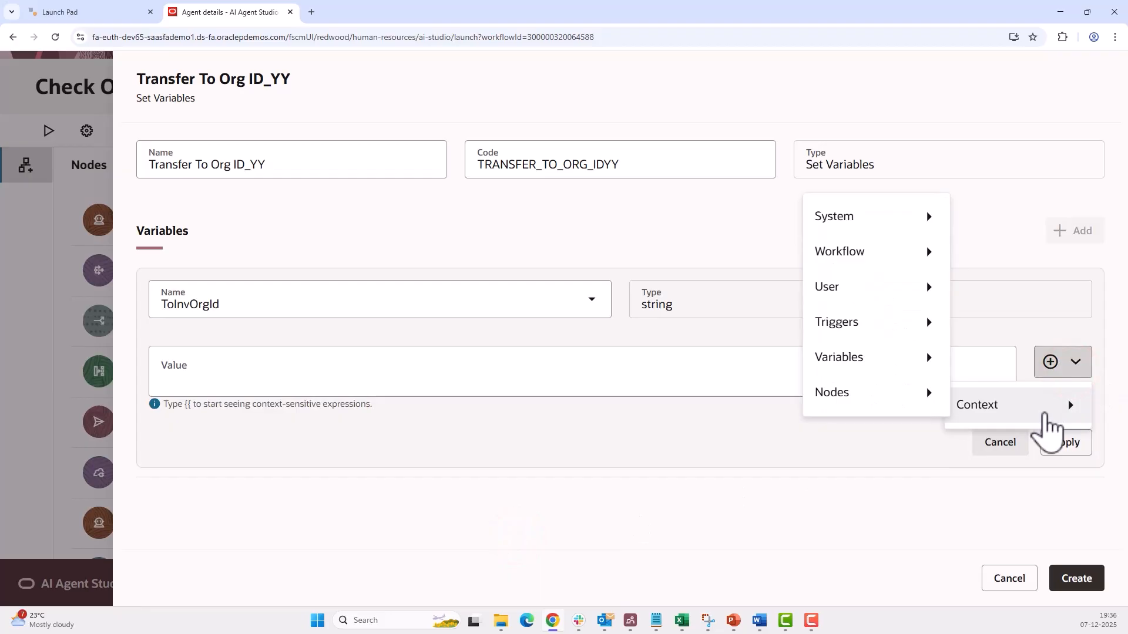
mouse_move(924, 410)
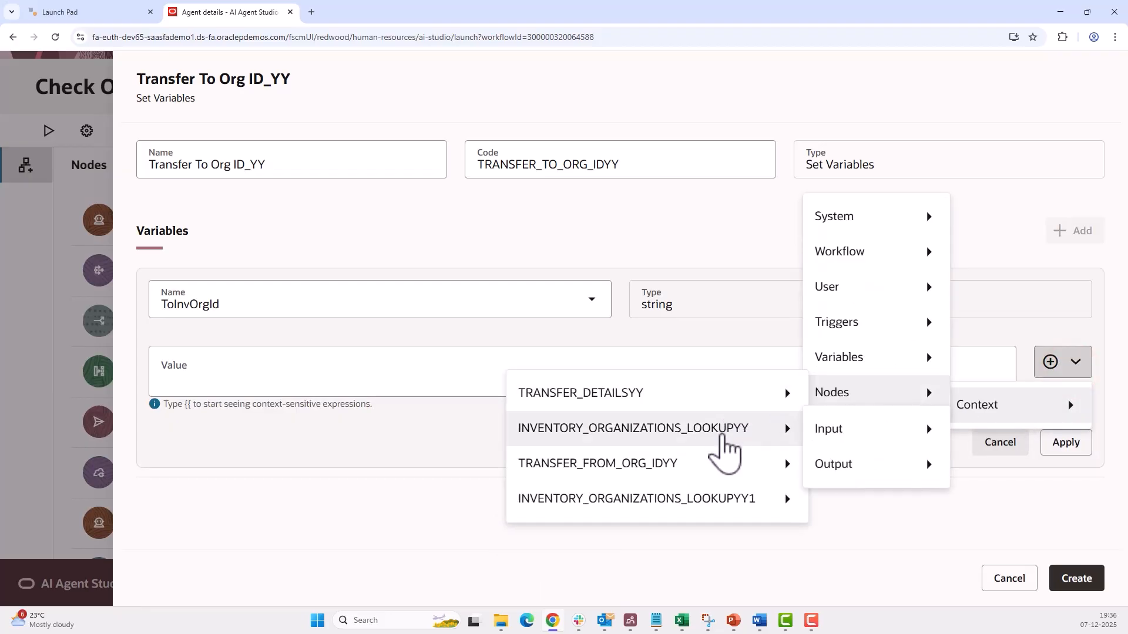
mouse_move(733, 502)
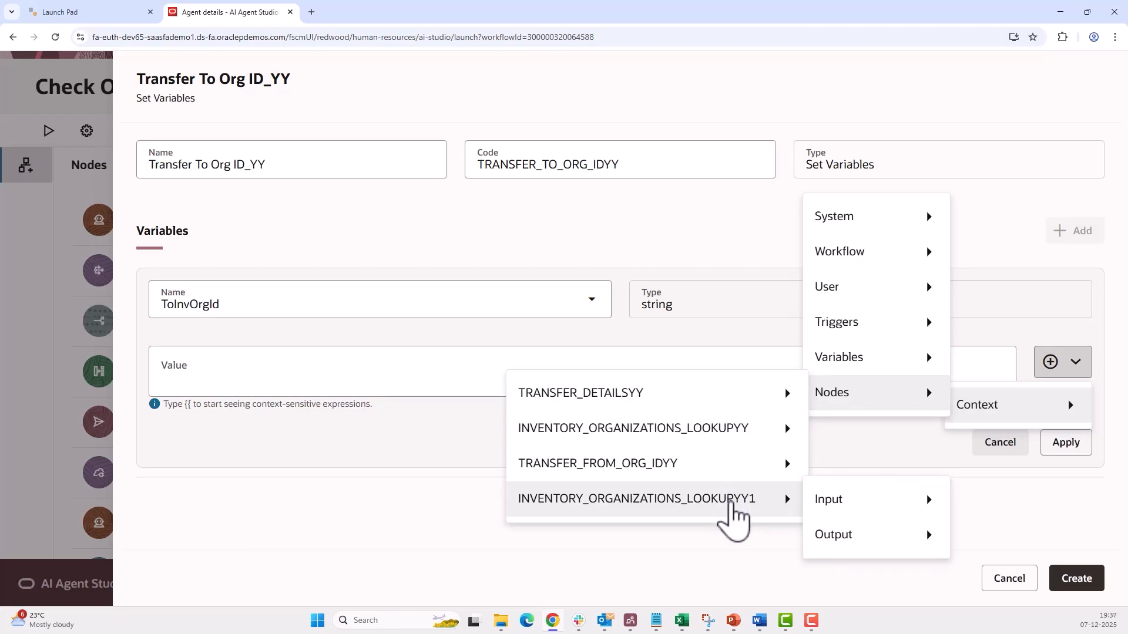
mouse_move(866, 541)
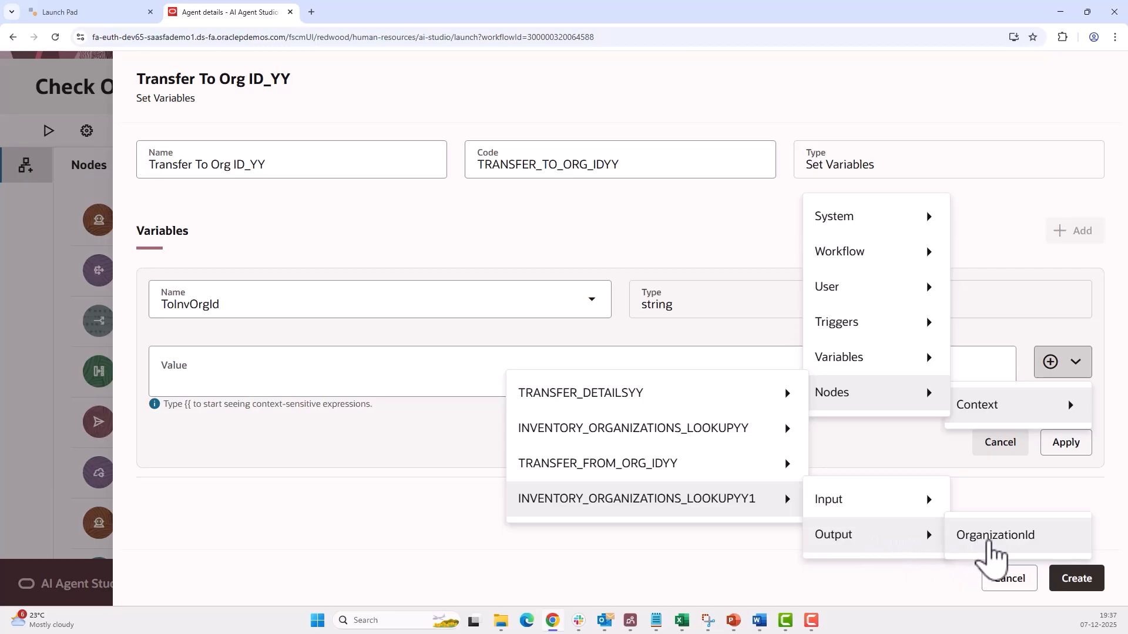
click(988, 544)
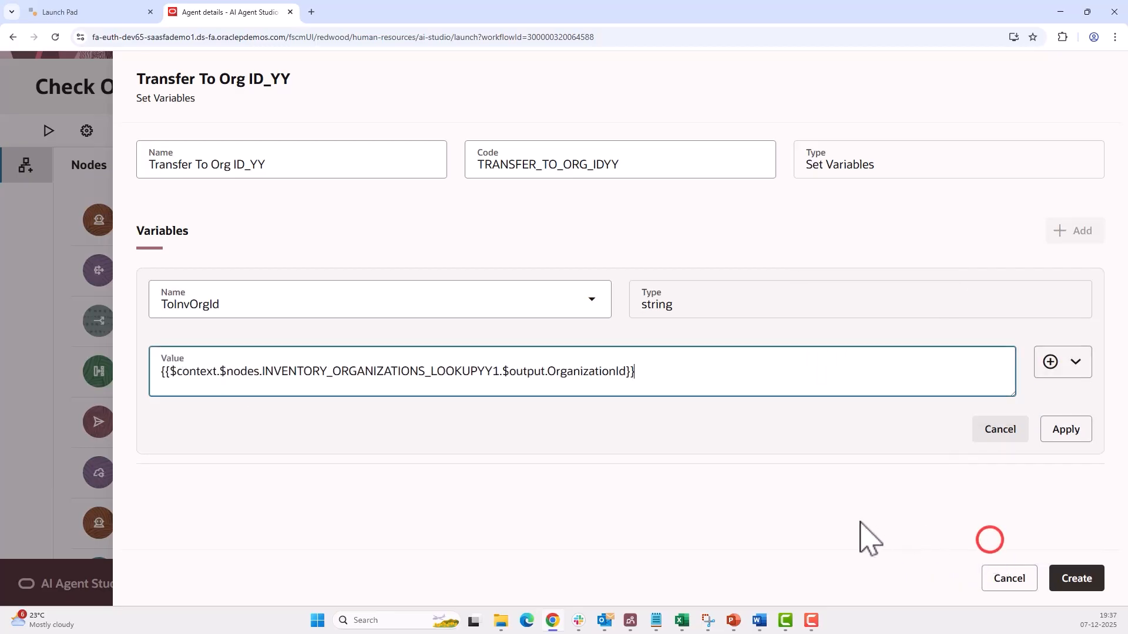
- Insert items[0]. before OrganizationId in the ToInvOrgId expression, apply it and create the Transfer To Org ID_YY node
click(546, 372)
text(items[0].)
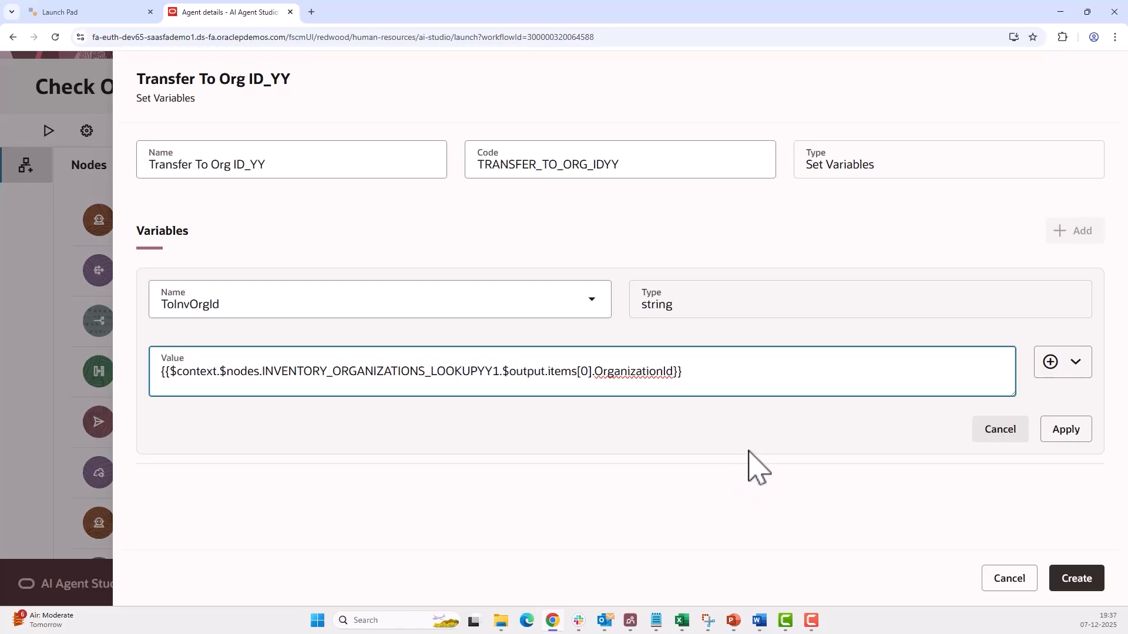
click(1065, 432)
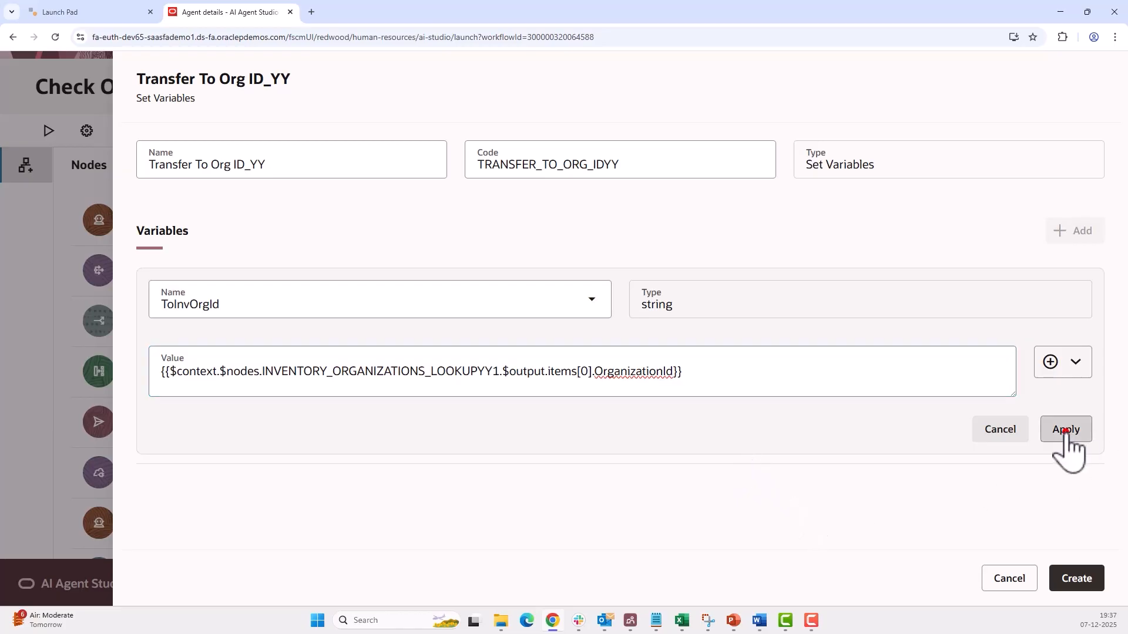
click(1077, 579)
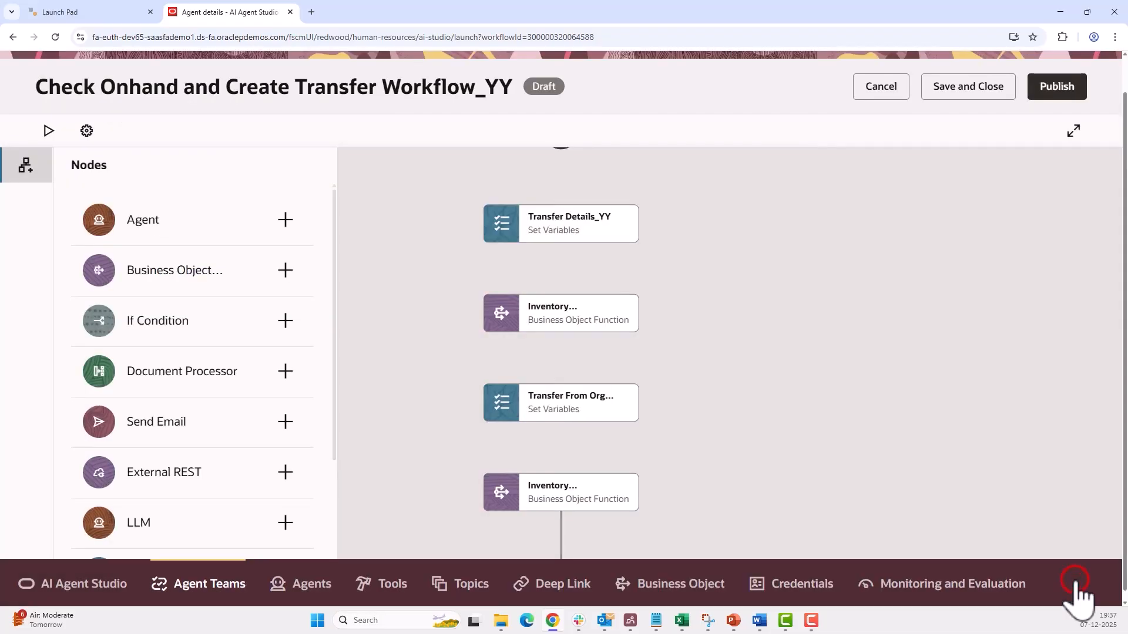
- Insert a Business Object Function node named Item Lookup YY after the Transfer To Org ID_YY node
scroll(637, 491, down, 2)
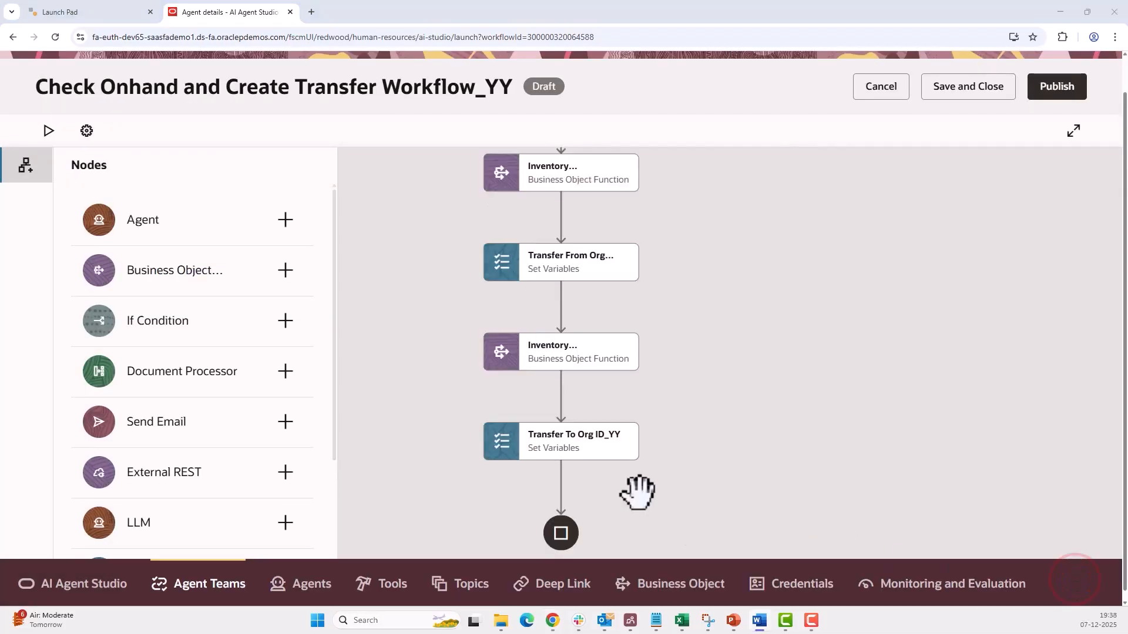
click(561, 486)
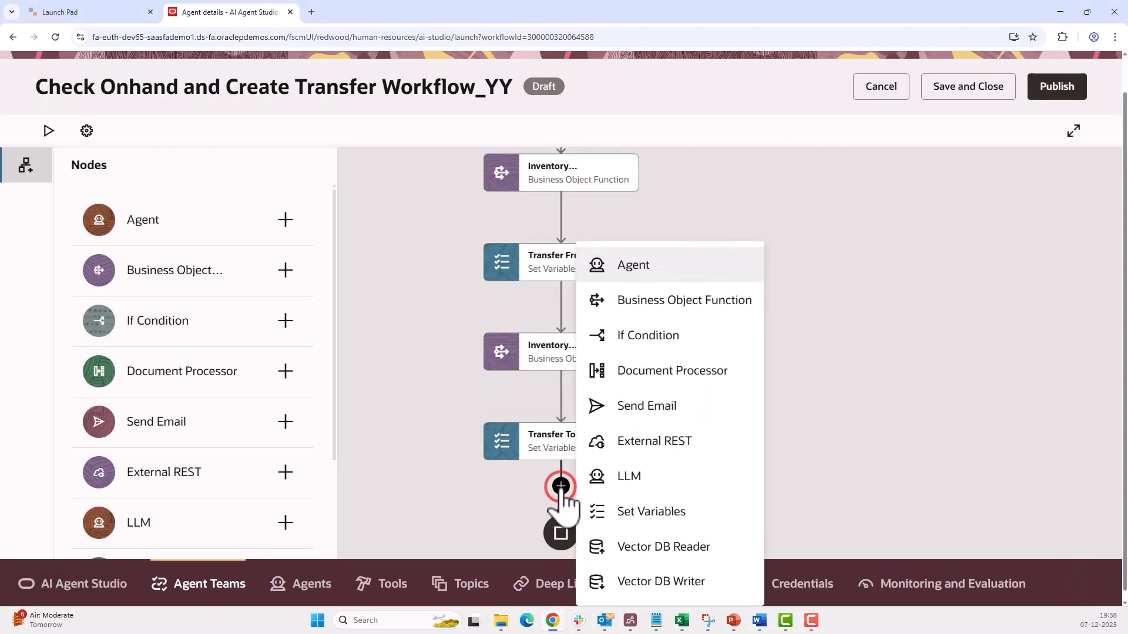
click(675, 302)
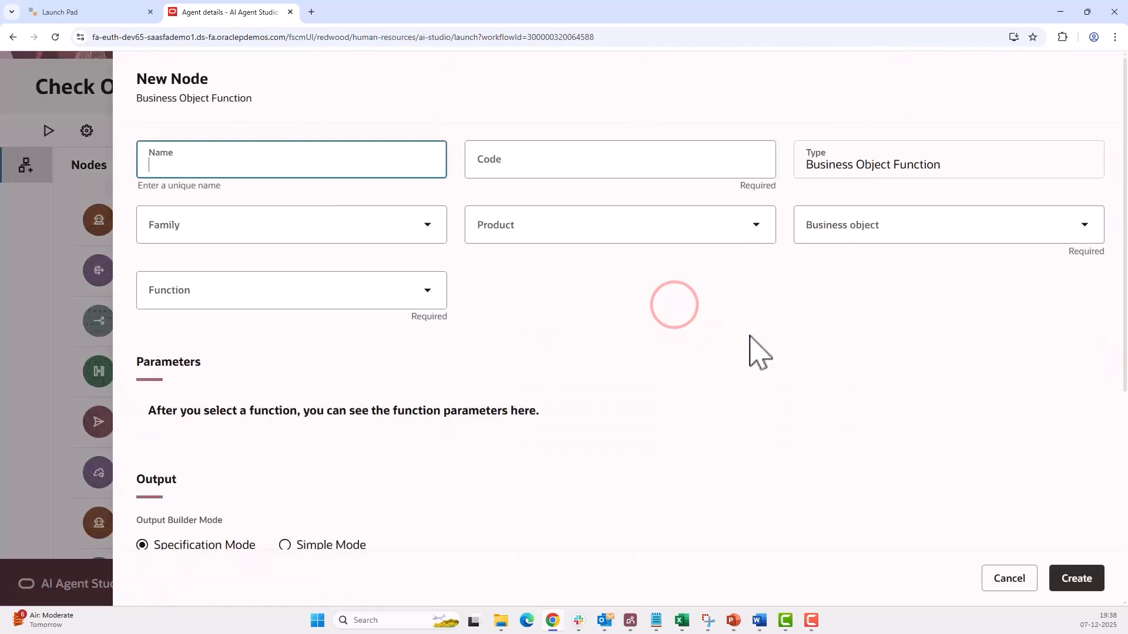
click(256, 165)
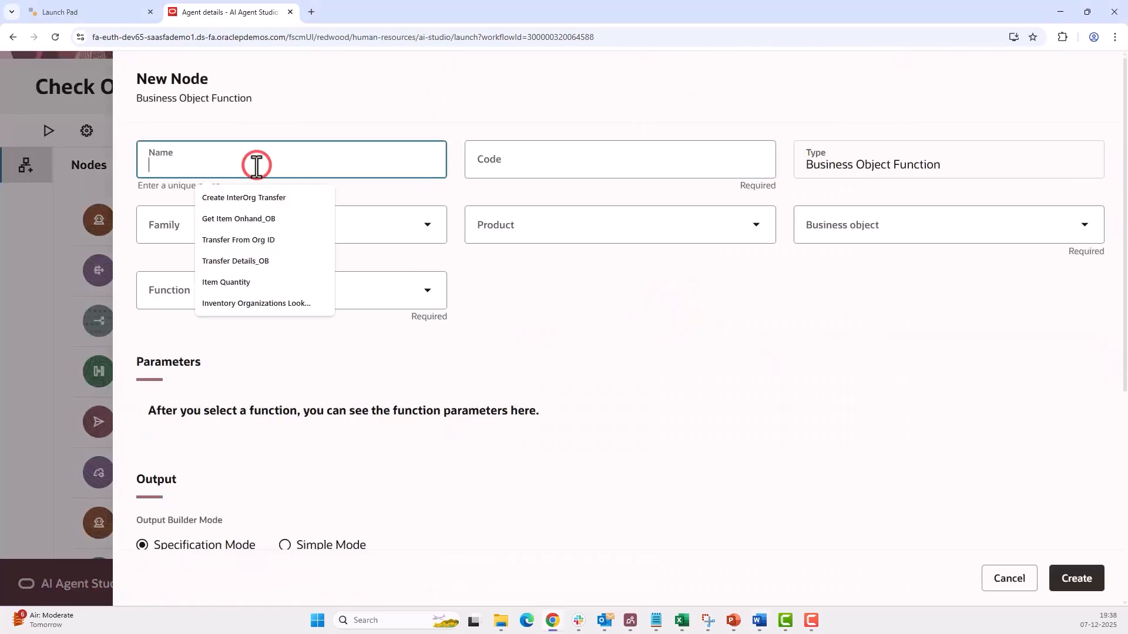
text(Item Lookup YY)
click(625, 312)
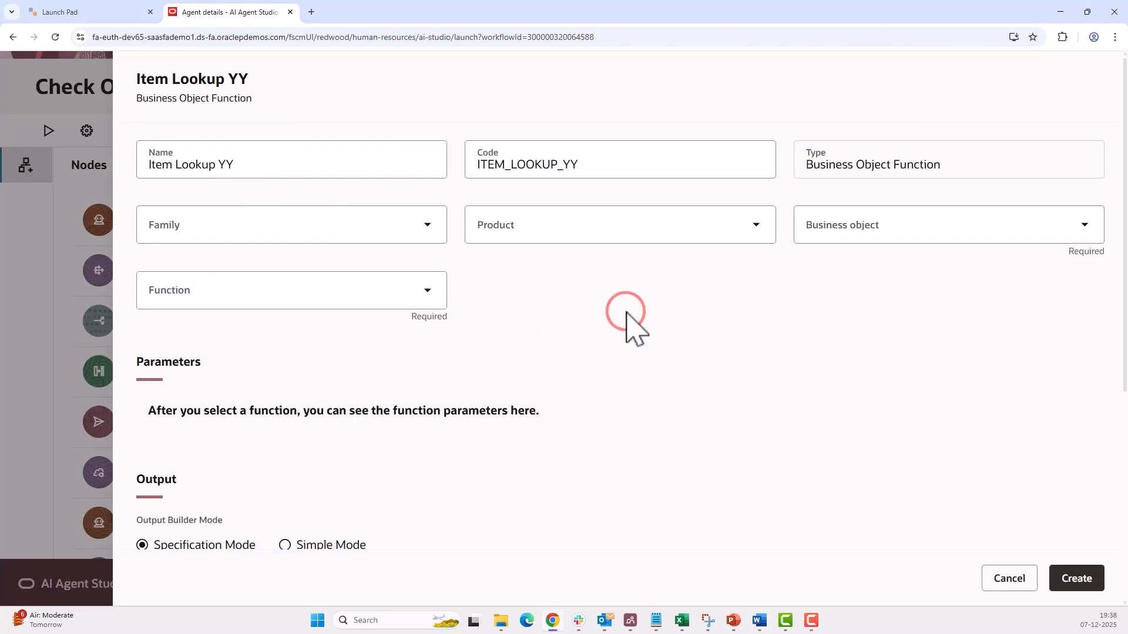
- Set the Item Lookup YY node's family to SCM and its product to Inventory Management
click(416, 225)
scroll(358, 478, down, 1)
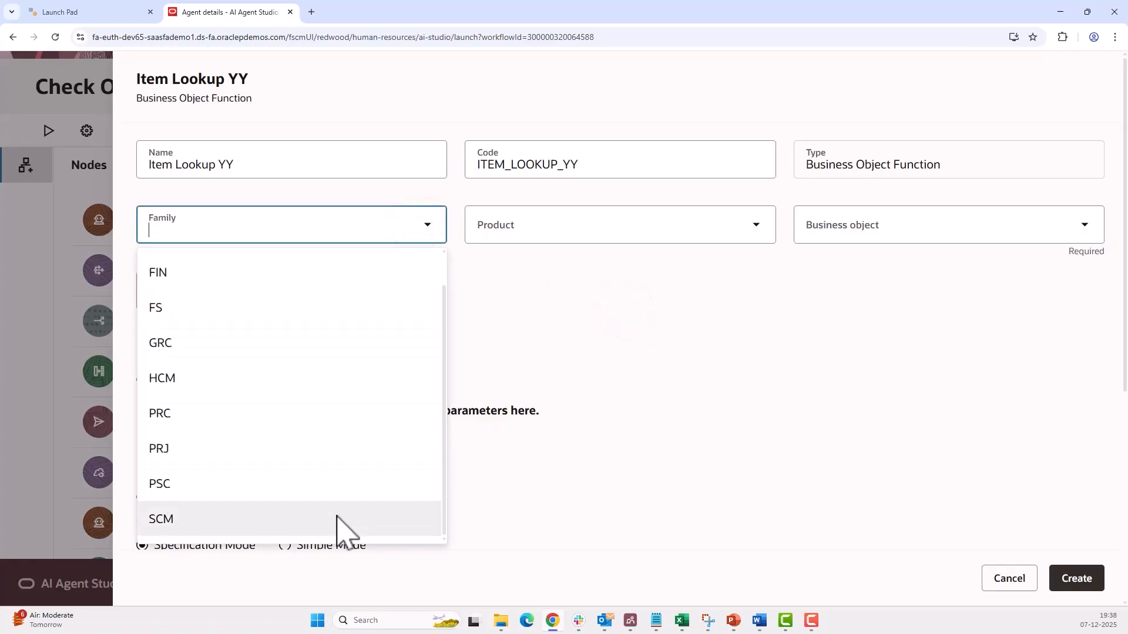
click(336, 521)
click(758, 227)
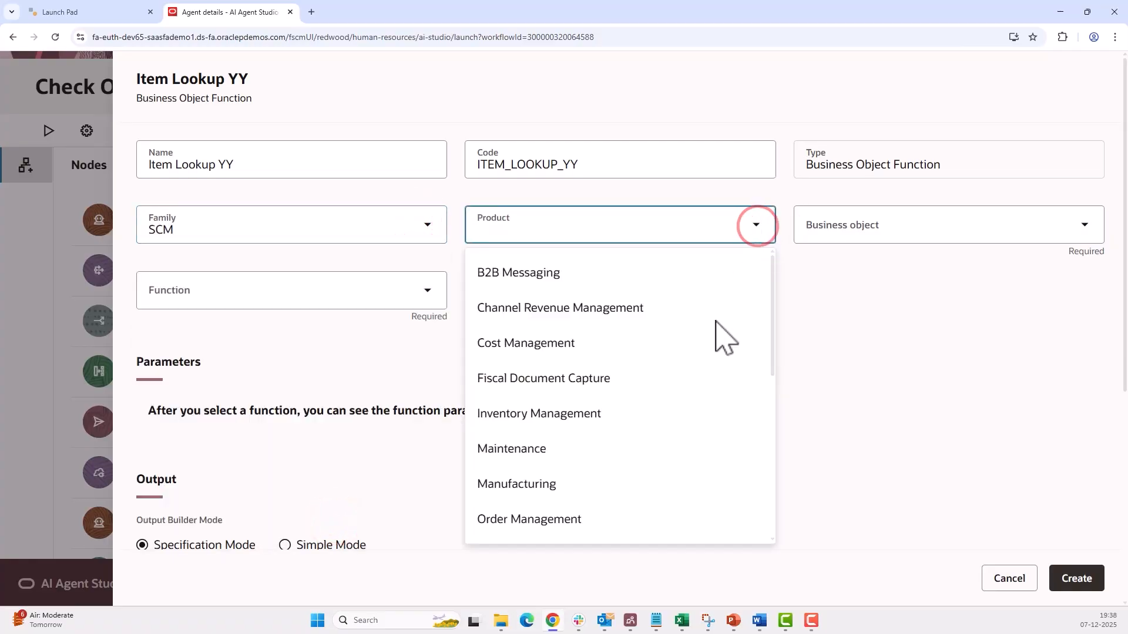
click(669, 421)
- Choose the Items Lookup business object and its oraScmOtherItemslookup_itemslov function for the node
click(942, 221)
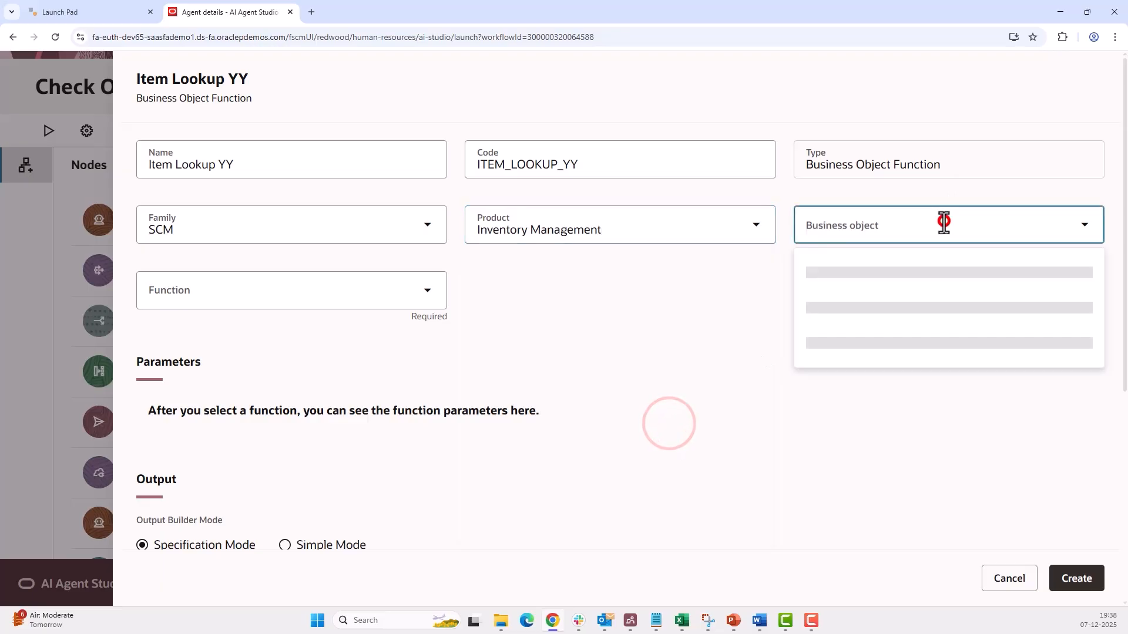
text(Items)
click(912, 271)
click(440, 289)
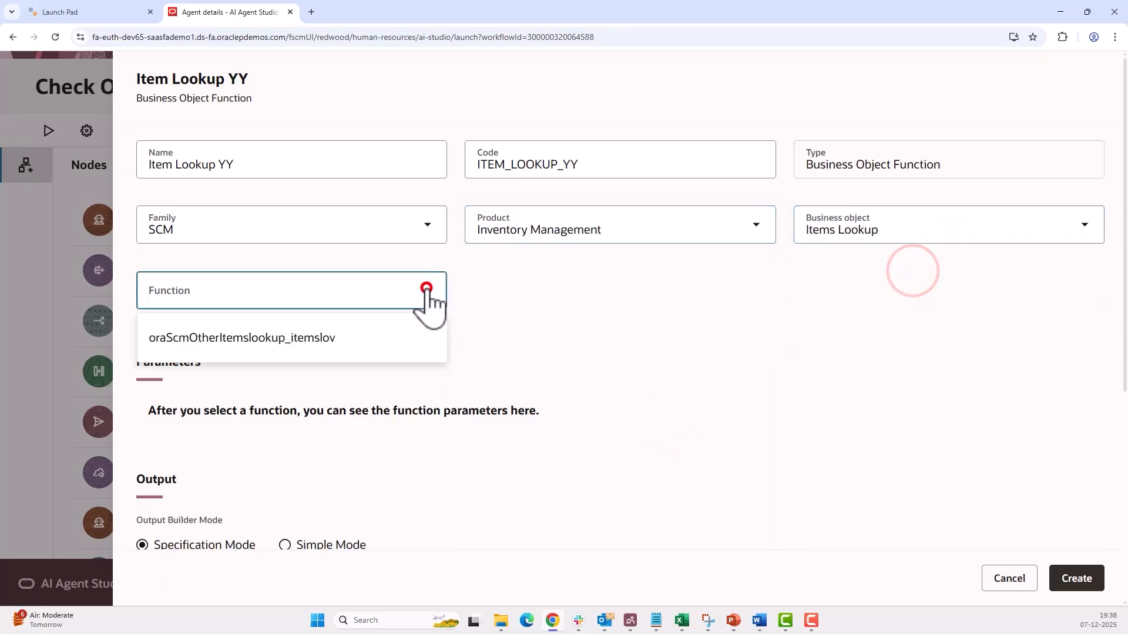
click(385, 343)
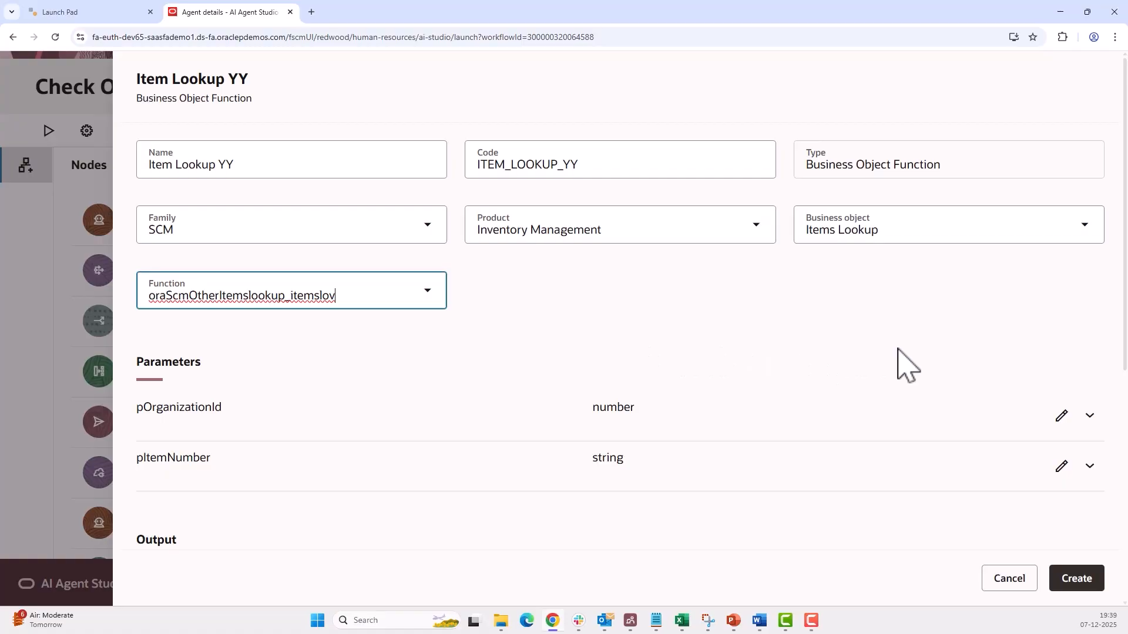
- Set the pOrganizationId parameter to the FromInvOrgId context variable and apply it
click(1058, 417)
click(1066, 494)
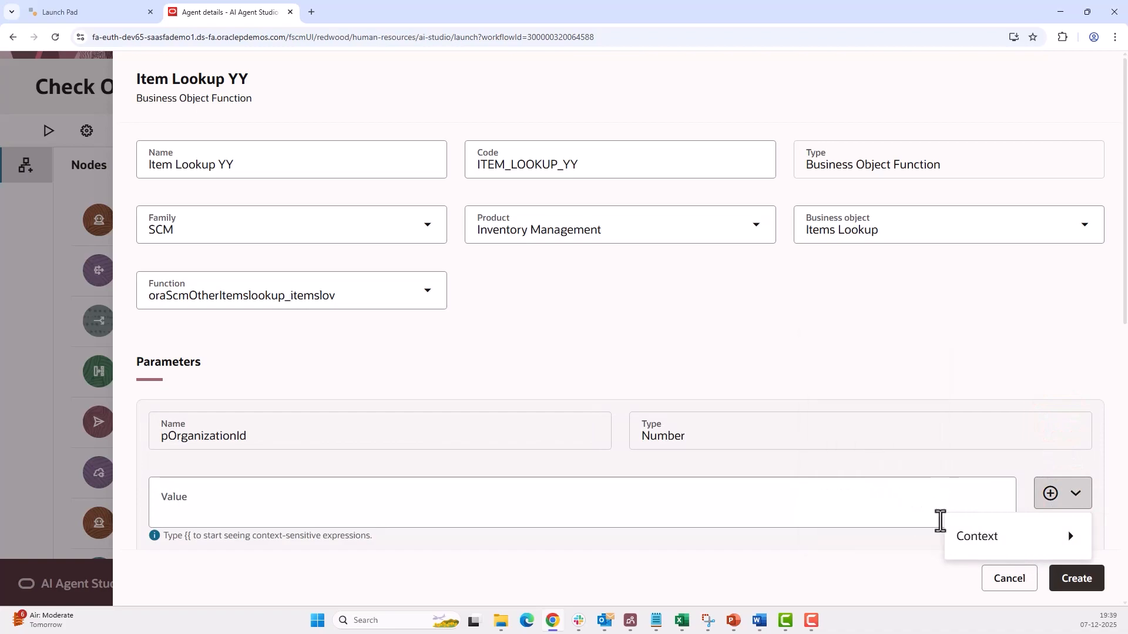
mouse_move(969, 537)
mouse_move(893, 494)
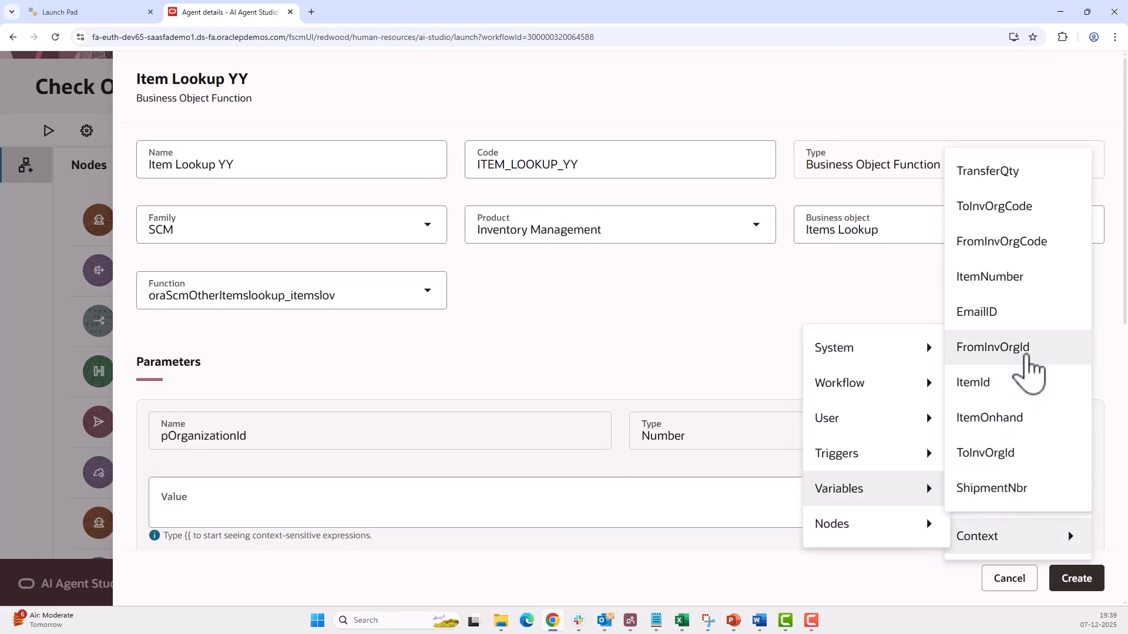
click(1026, 359)
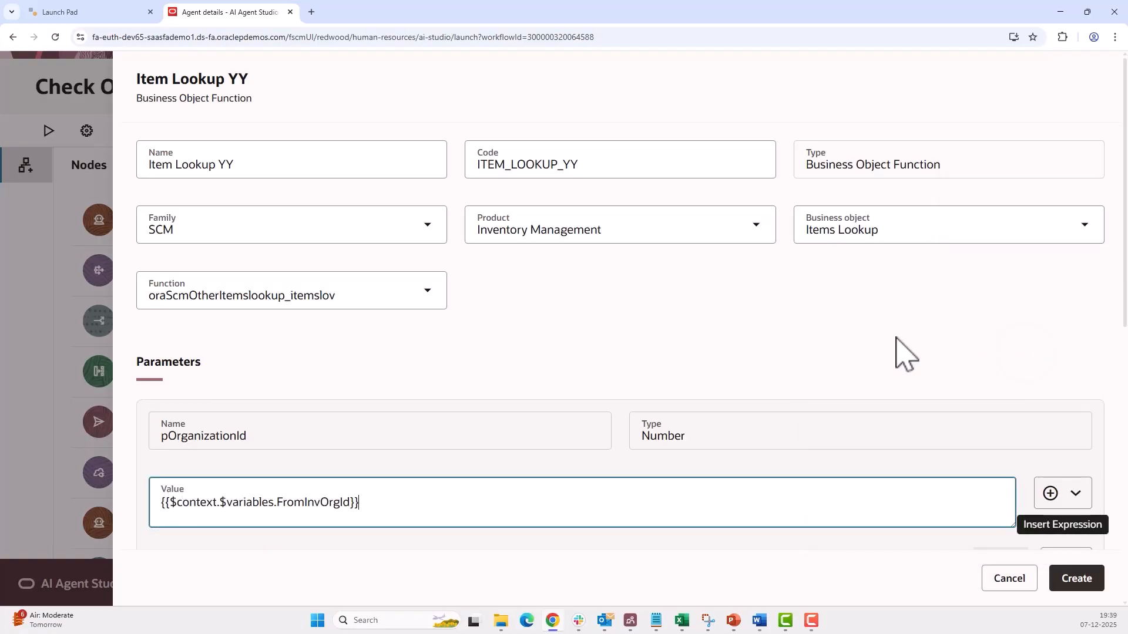
scroll(856, 360, down, 2)
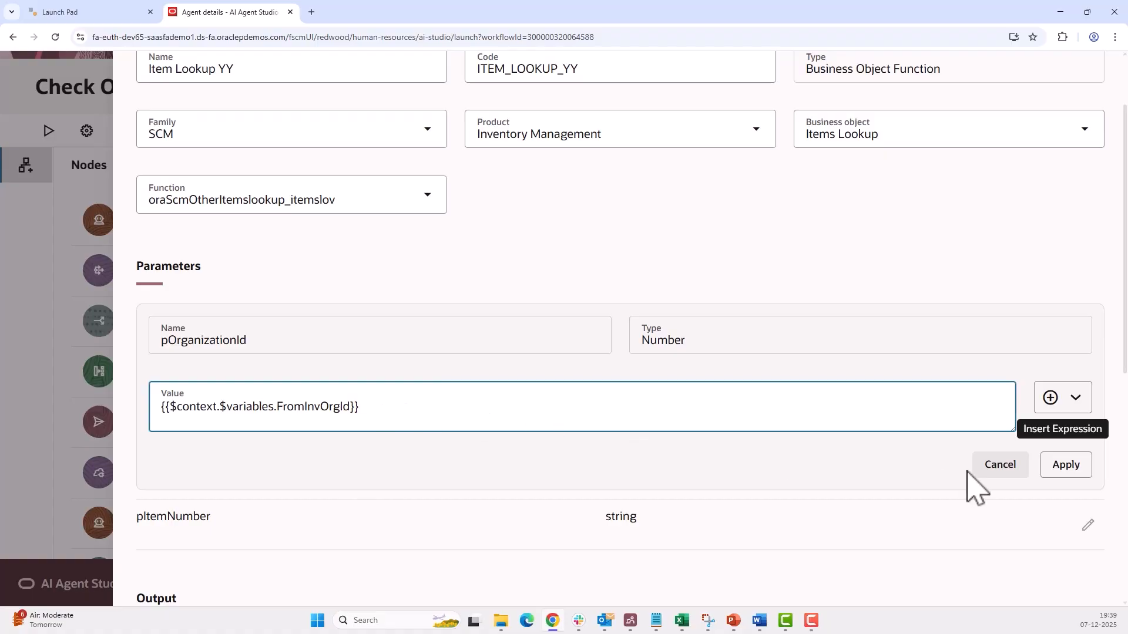
click(1061, 467)
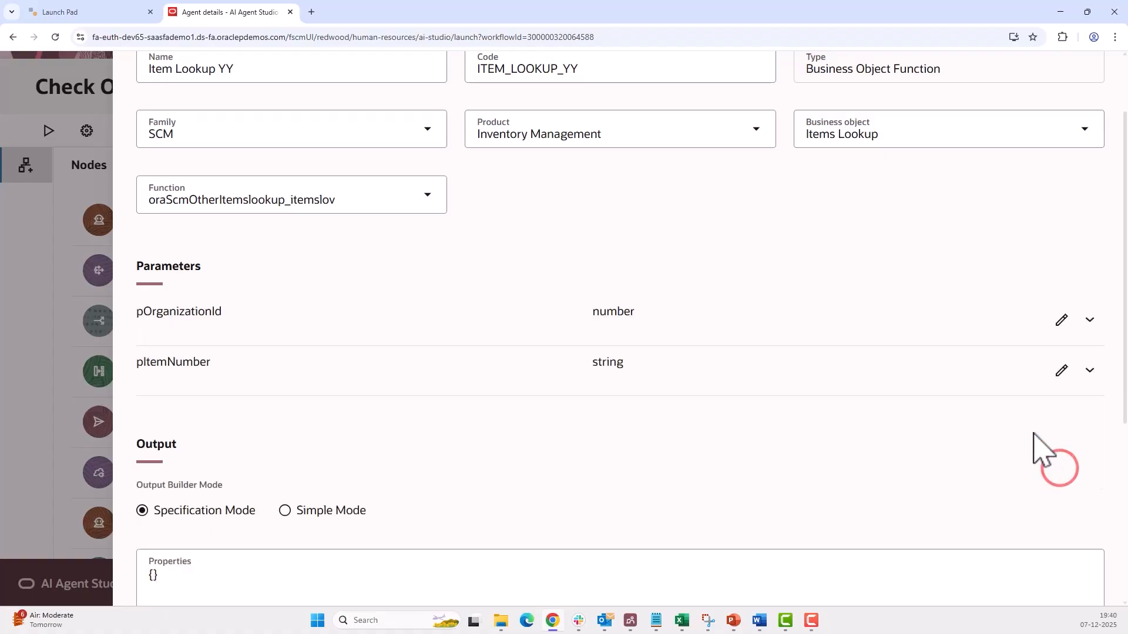
- Set the pItemNumber parameter to the ItemNumber context variable and apply it
click(1061, 372)
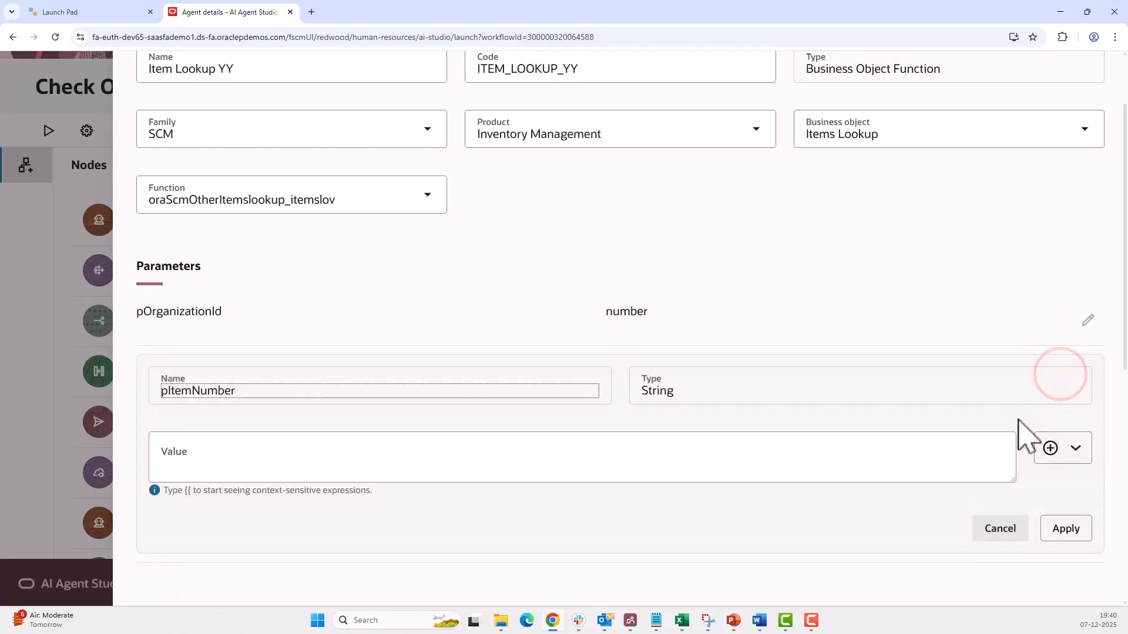
click(1064, 452)
mouse_move(1037, 498)
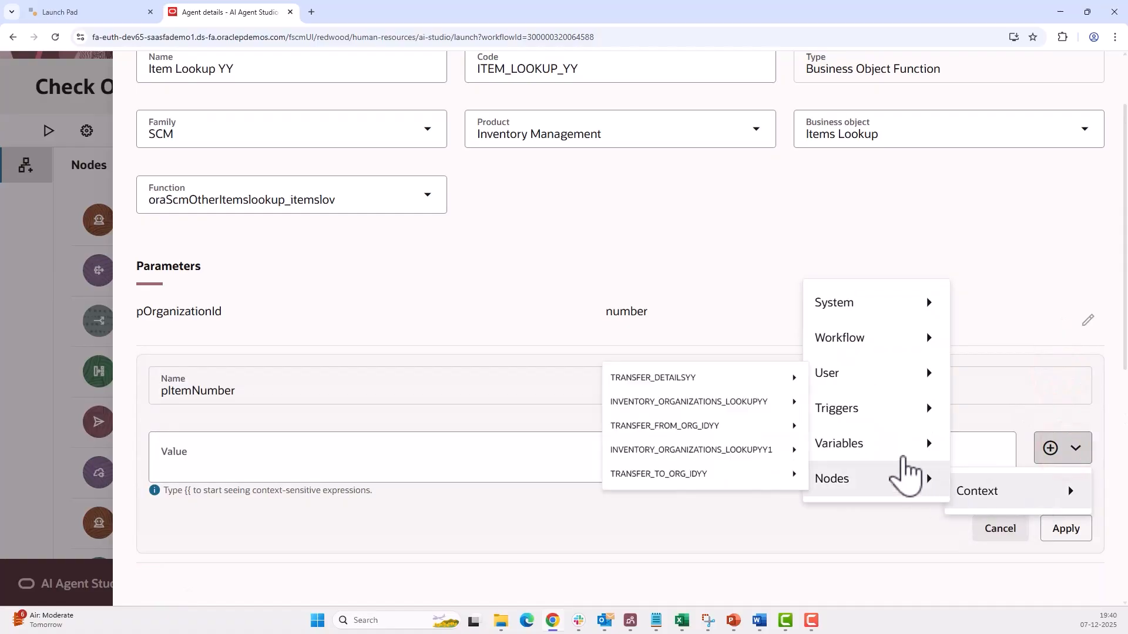
mouse_move(893, 449)
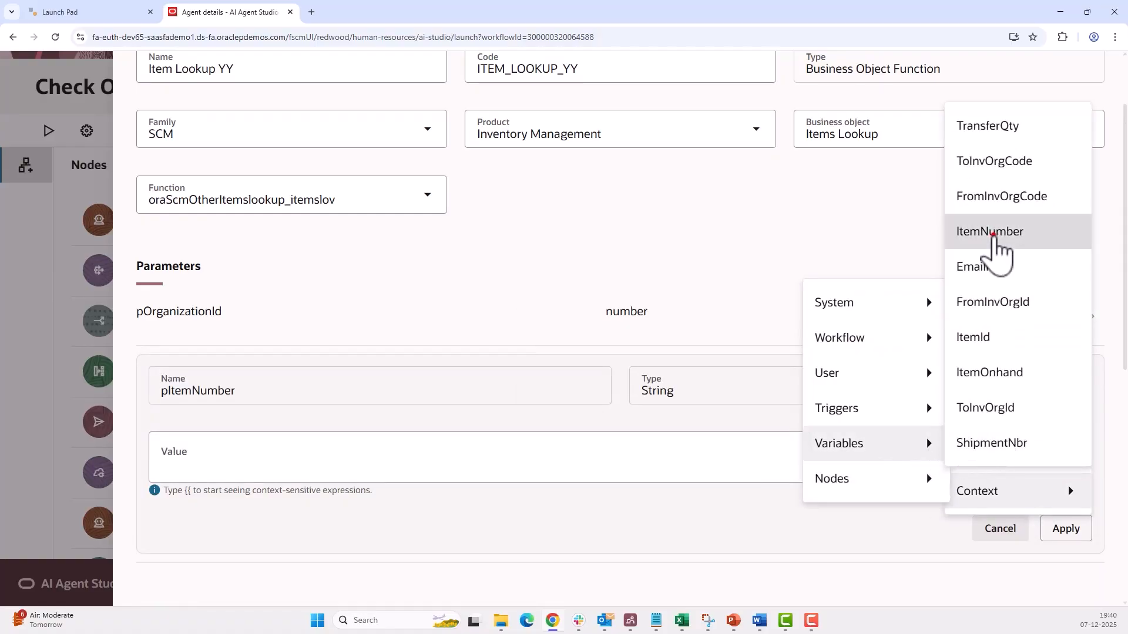
click(994, 237)
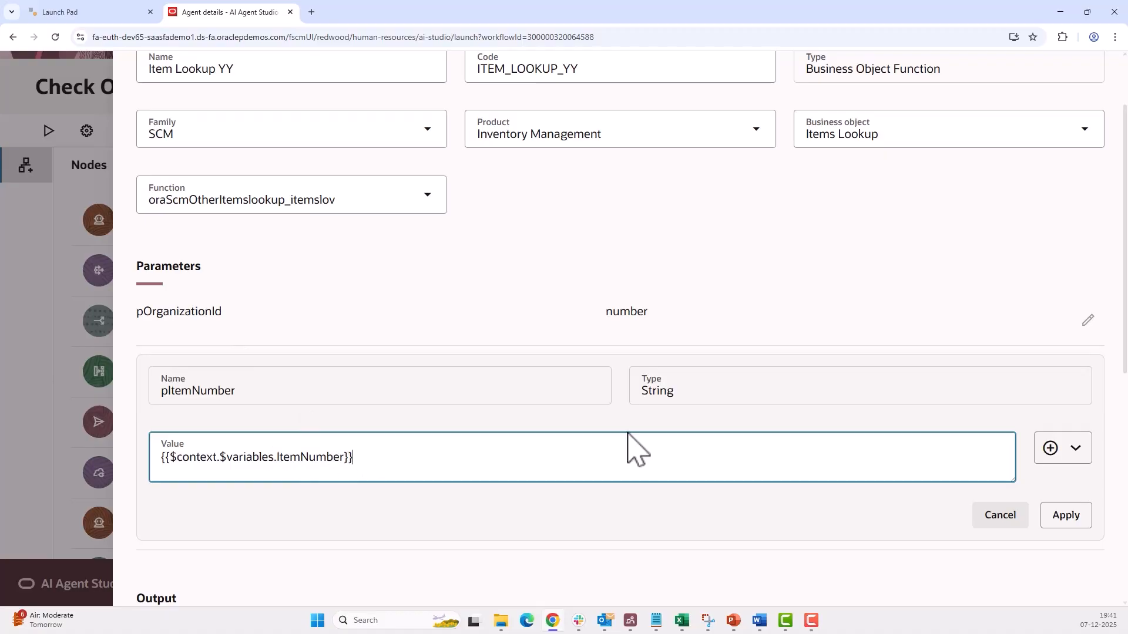
click(1054, 517)
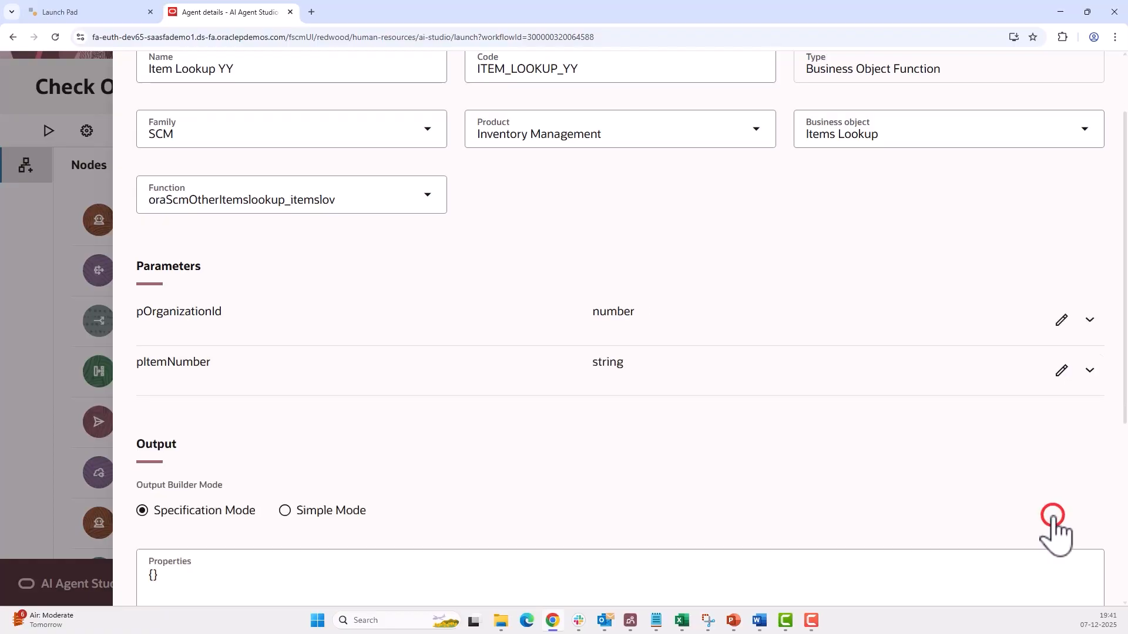
- Switch the Item Lookup YY node's output builder to Simple Mode
scroll(855, 494, down, 1)
scroll(856, 495, down, 3)
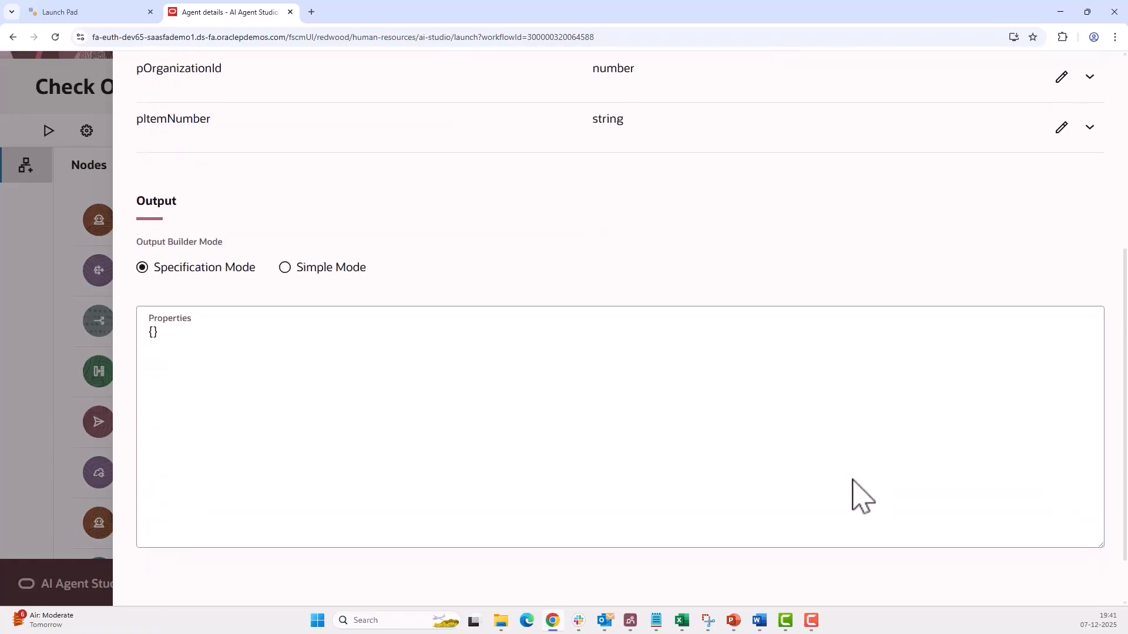
click(286, 266)
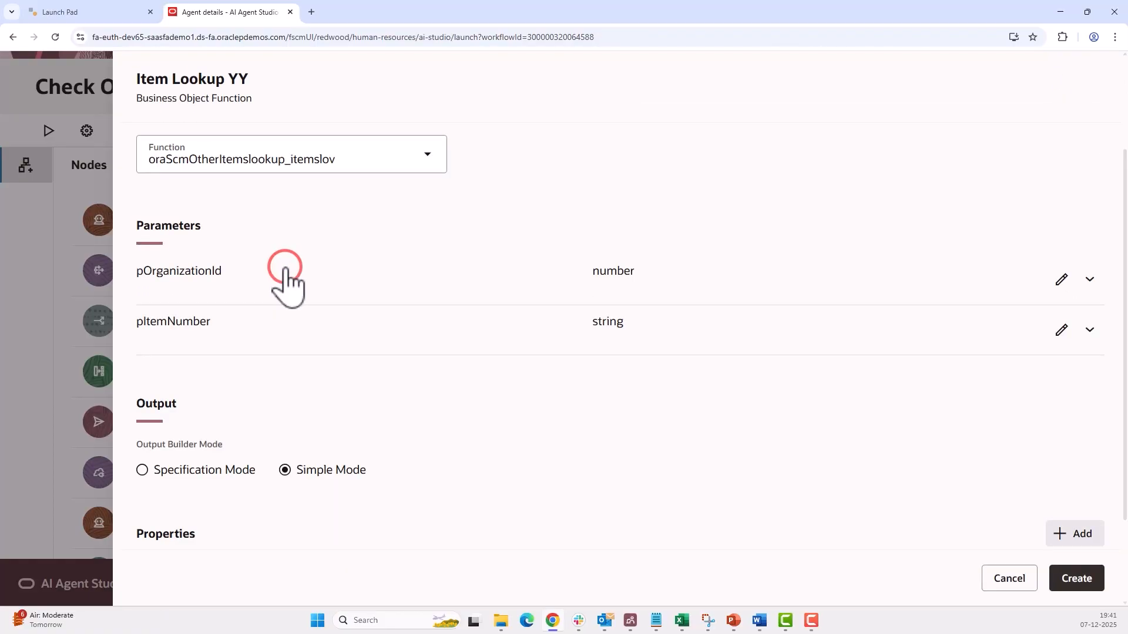
scroll(698, 453, down, 2)
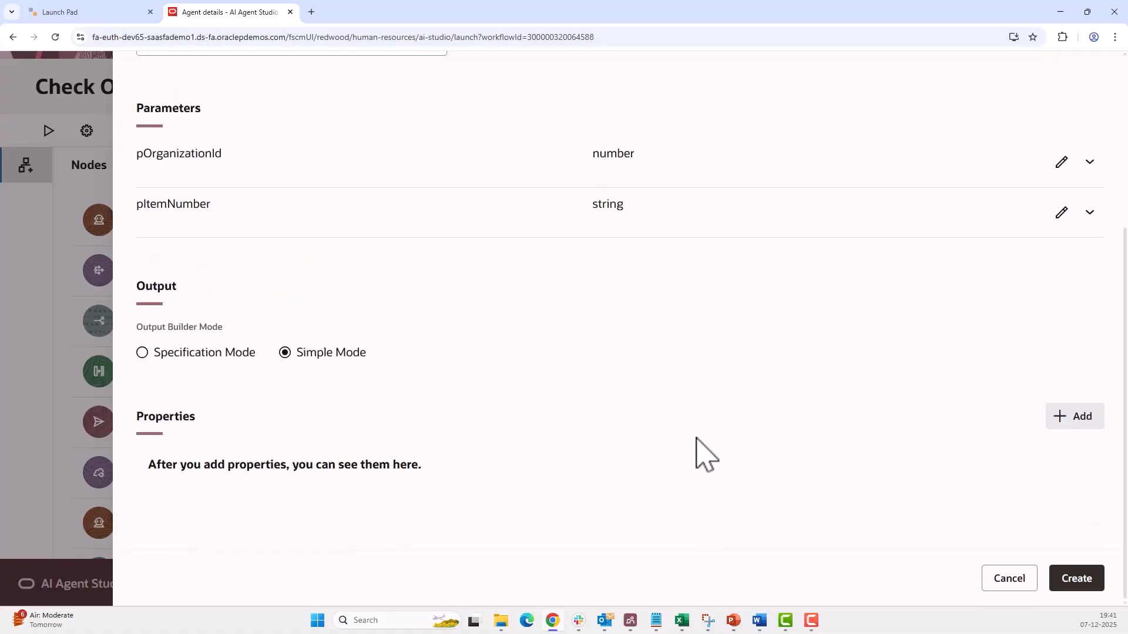
- Add an output property named ItemId of type String, apply it and create the Item Lookup YY node
click(1064, 420)
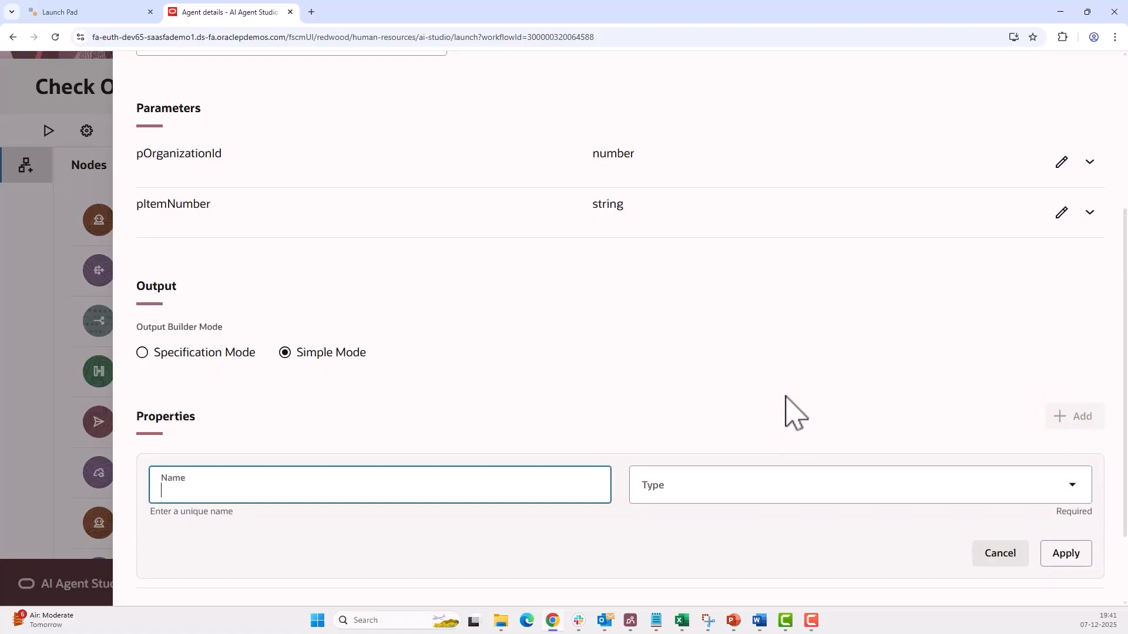
key(alt+Tab)
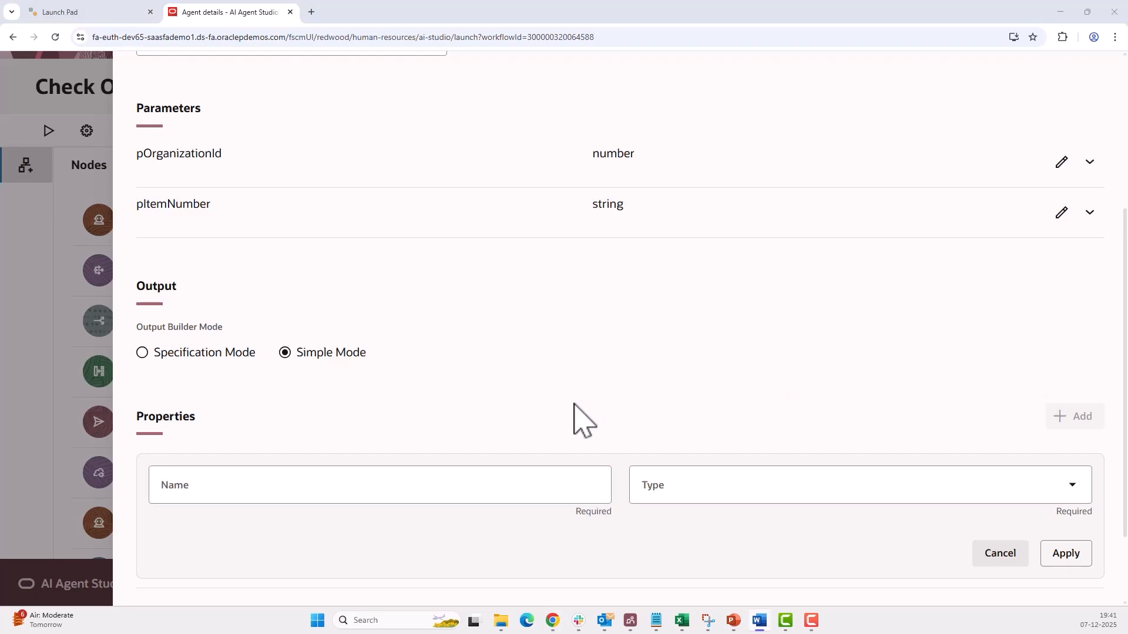
click(514, 485)
text(ItemId)
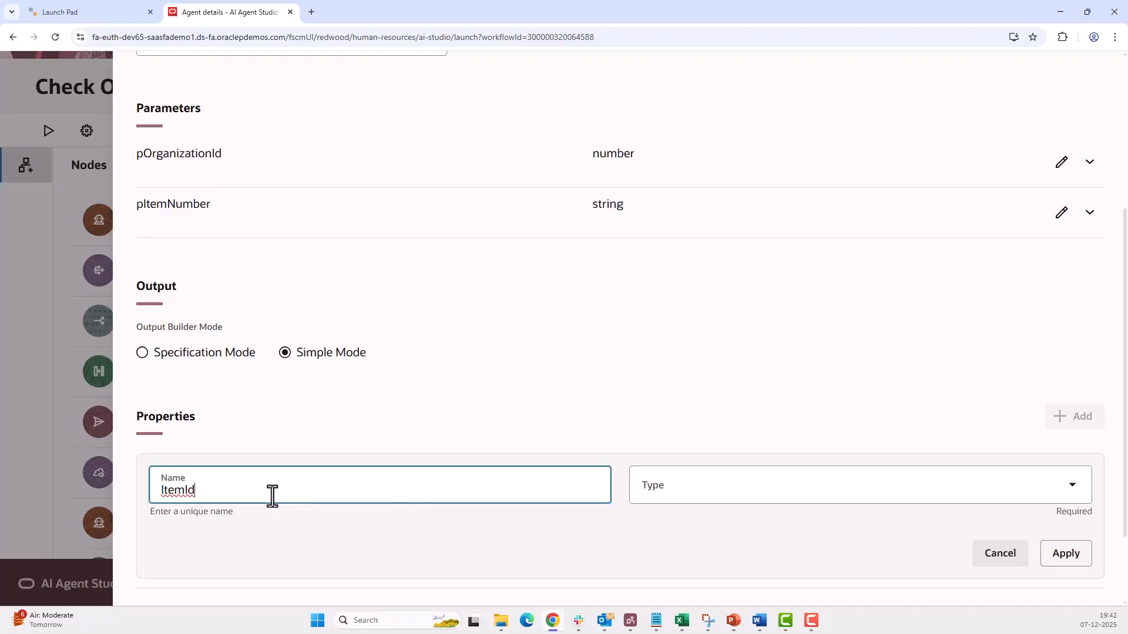
click(746, 495)
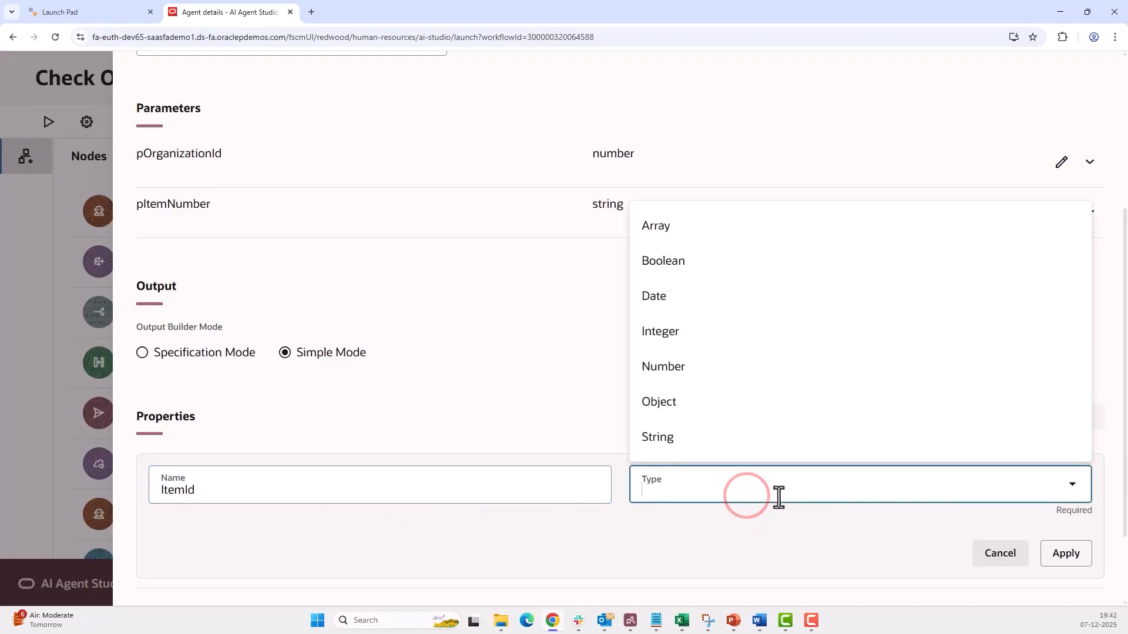
click(725, 443)
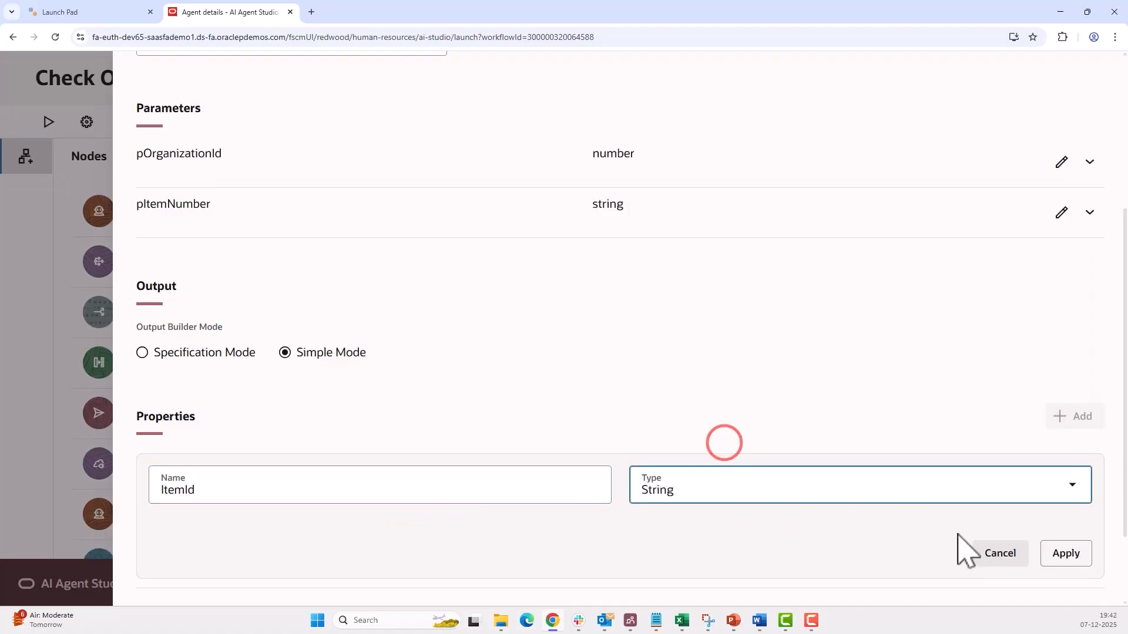
click(1063, 555)
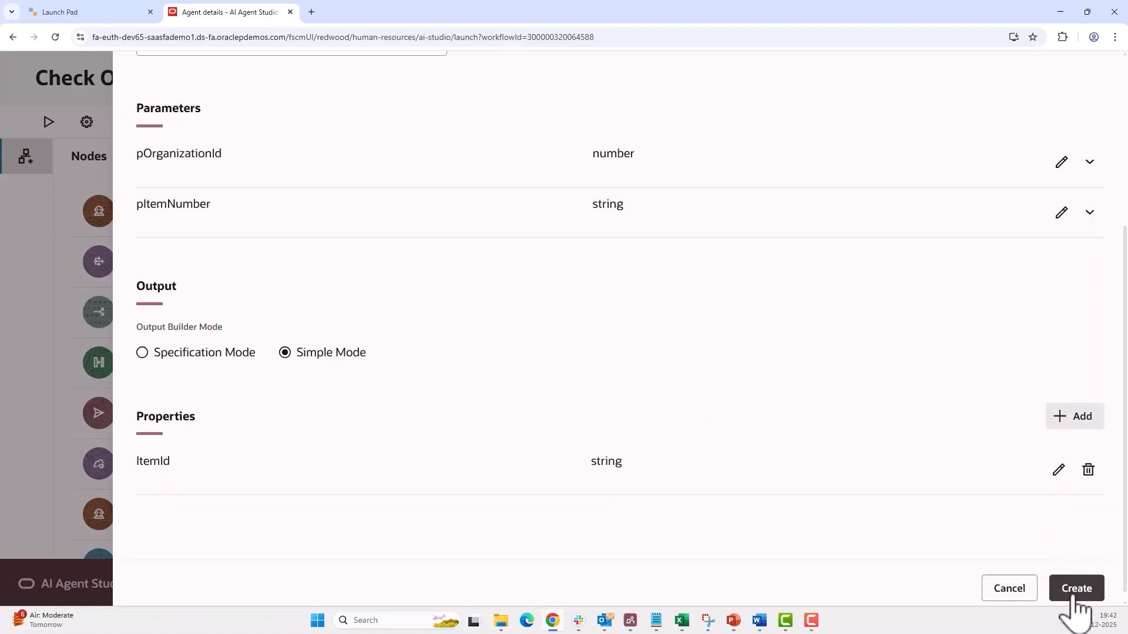
click(1075, 589)
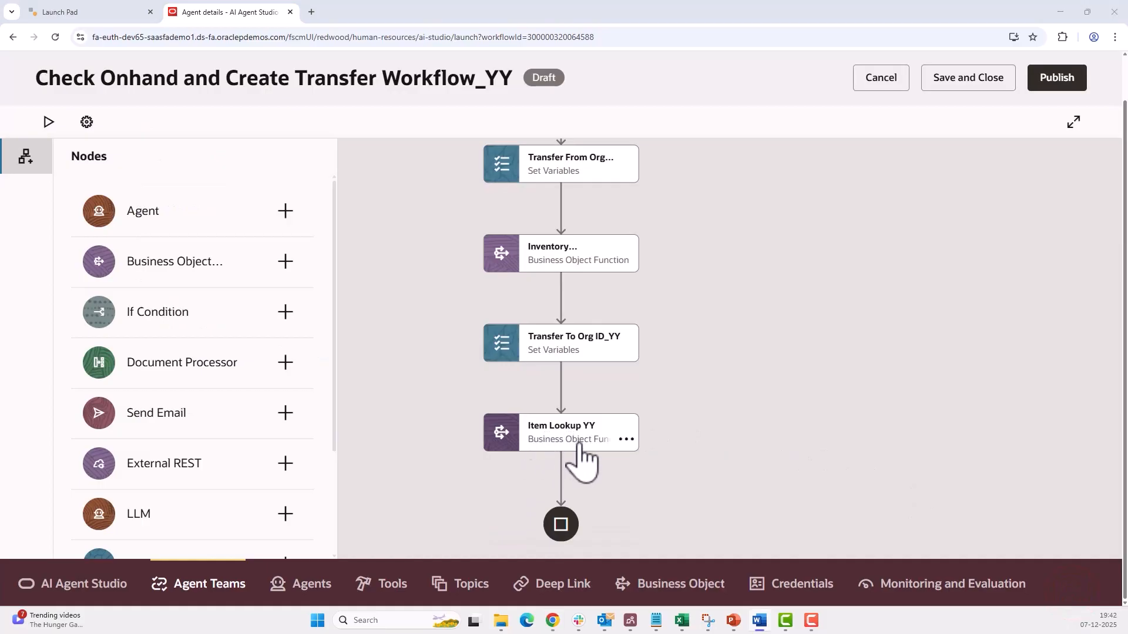
- Insert a Set Variables node after Item Lookup YY and name it ItemId_YY
mouse_move(561, 484)
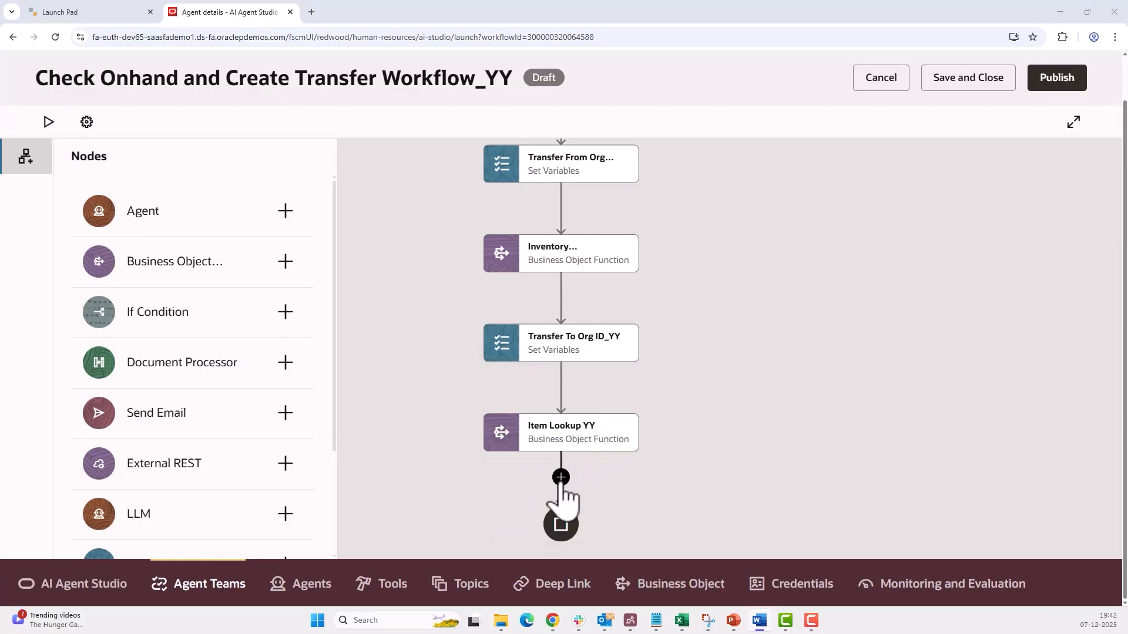
click(561, 477)
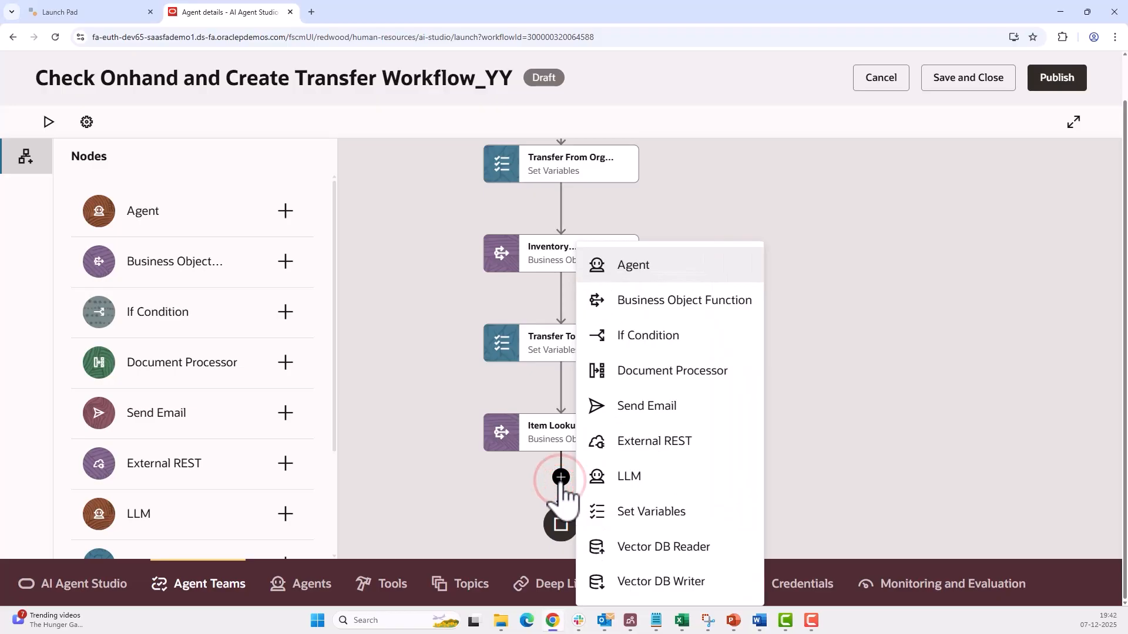
click(653, 511)
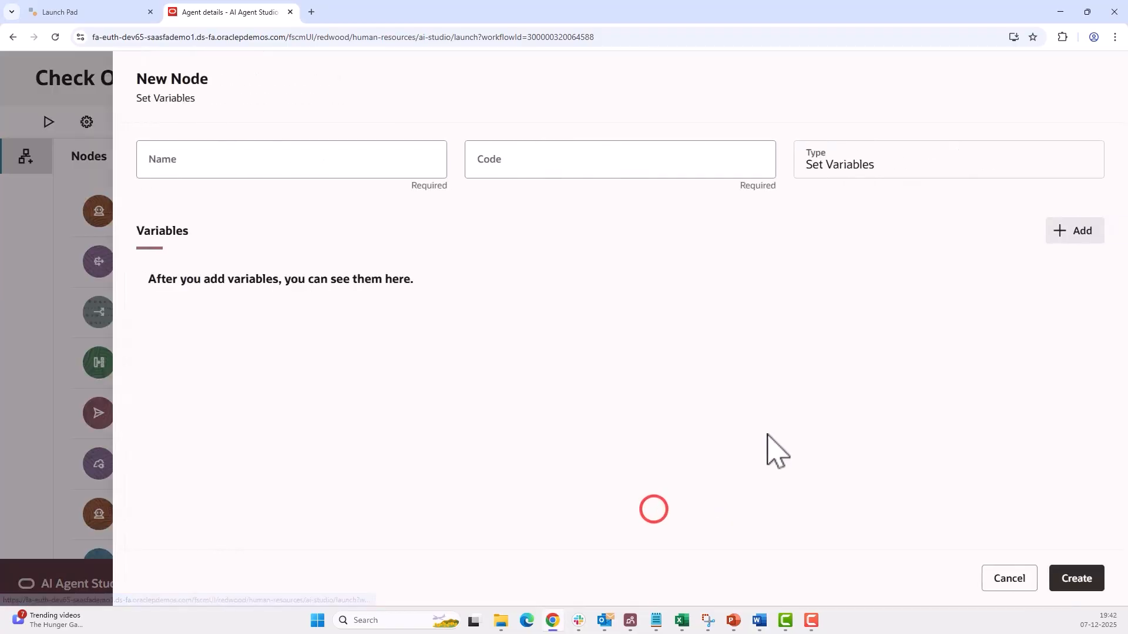
click(238, 163)
text(ItemId_YY)
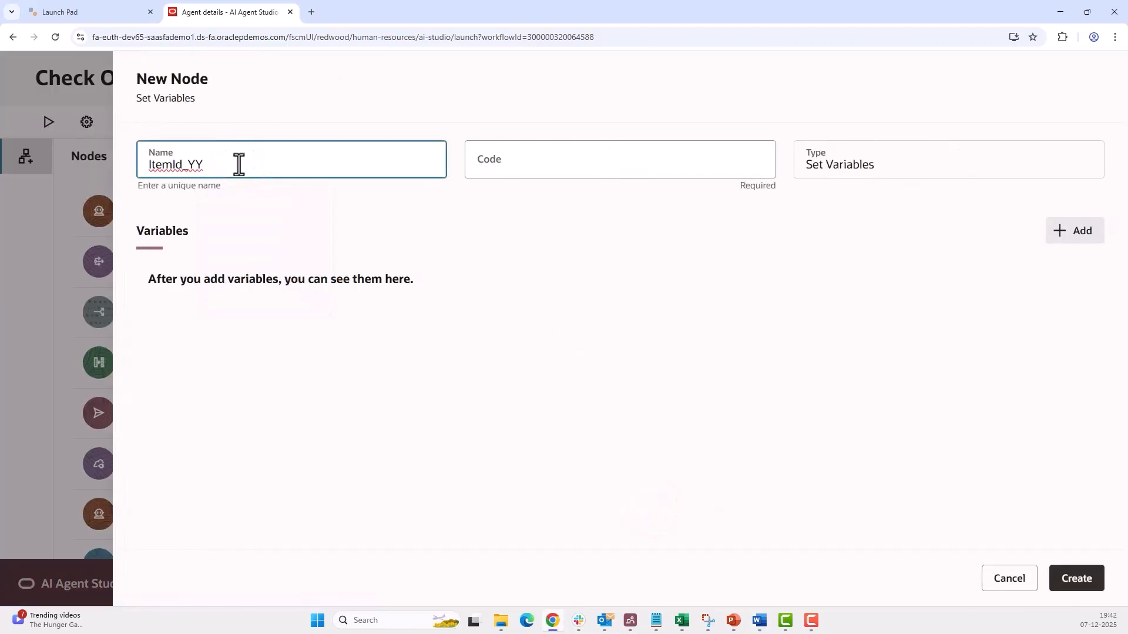
click(428, 214)
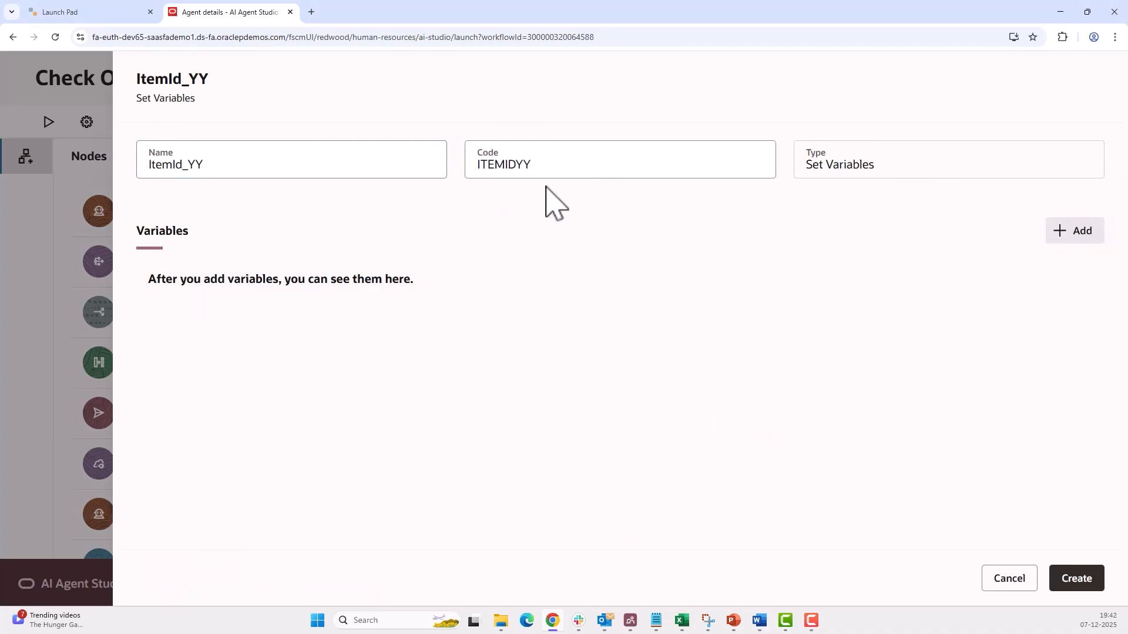
- Add a variable entry to the ItemId_YY node and choose ItemId as its variable
click(1074, 235)
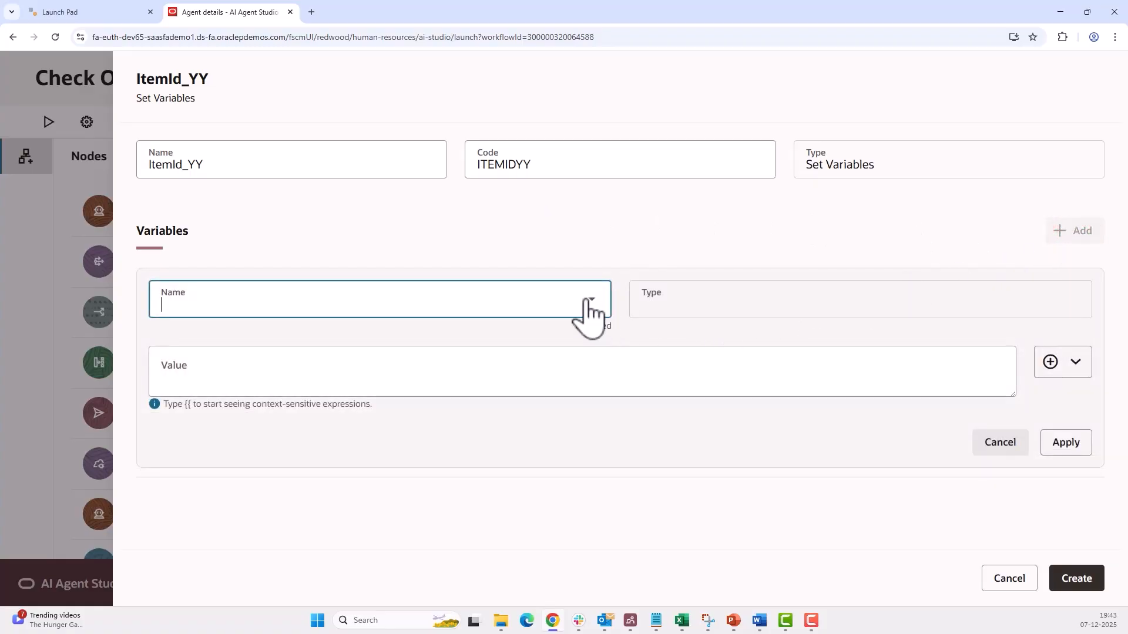
click(593, 301)
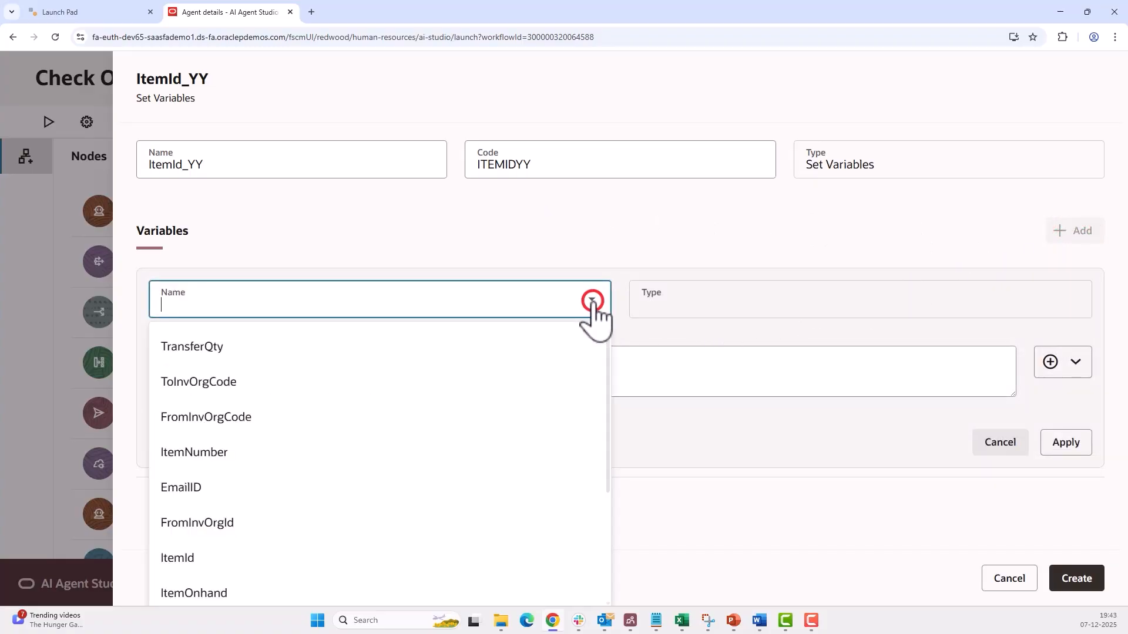
scroll(480, 496, down, 1)
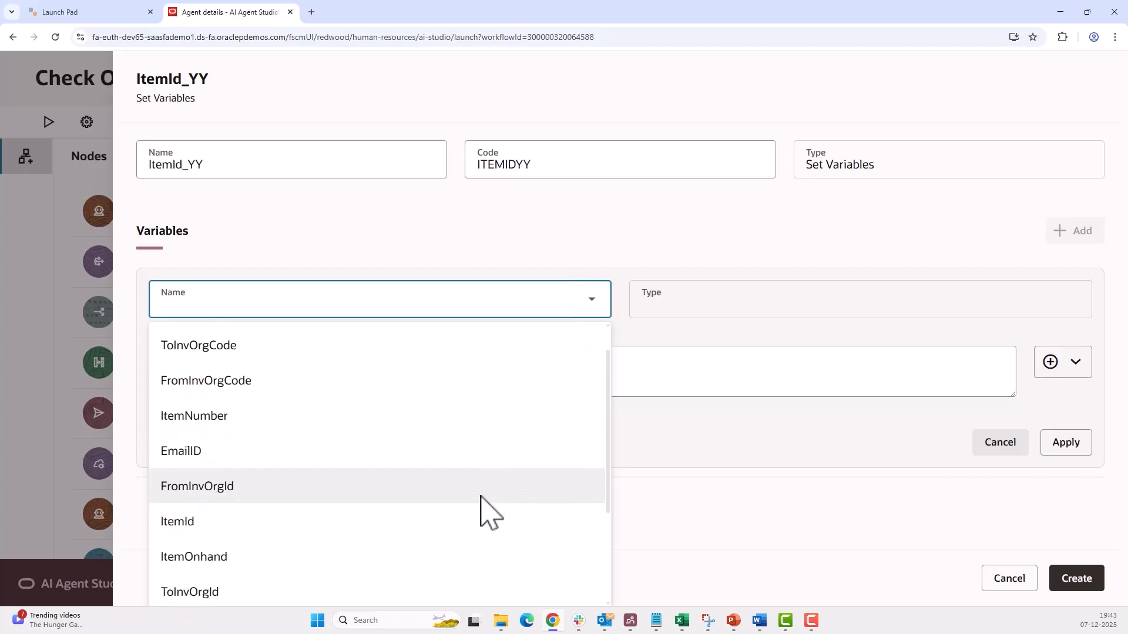
click(431, 524)
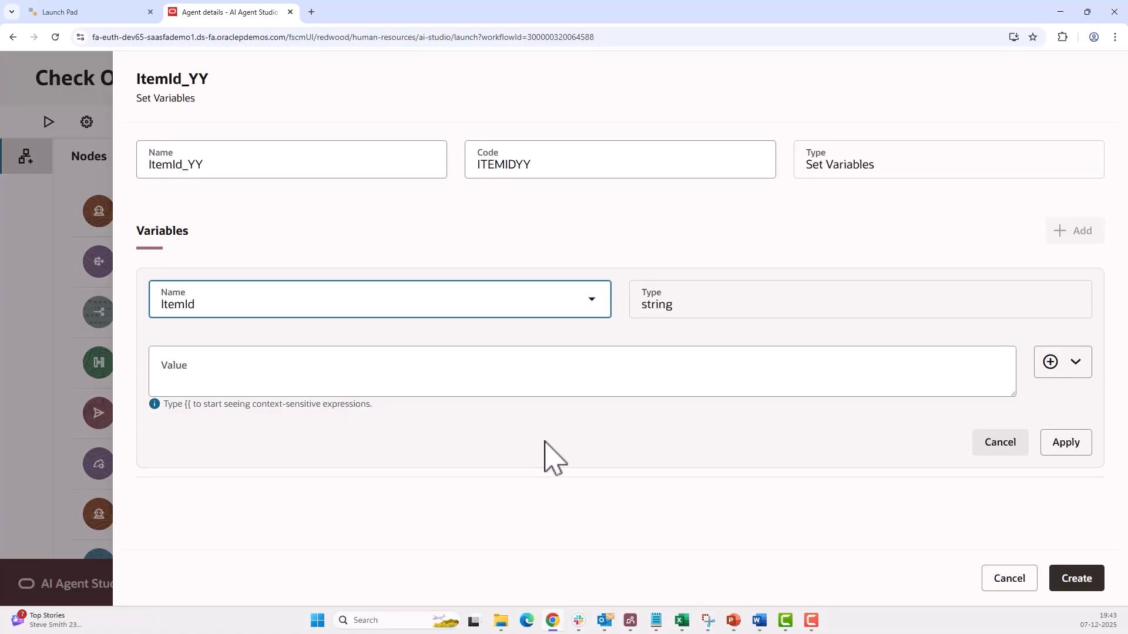
- Set the ItemId variable's value to the ItemId output of the ITEM_LOOKUP_YY node from the context expressions
click(1072, 373)
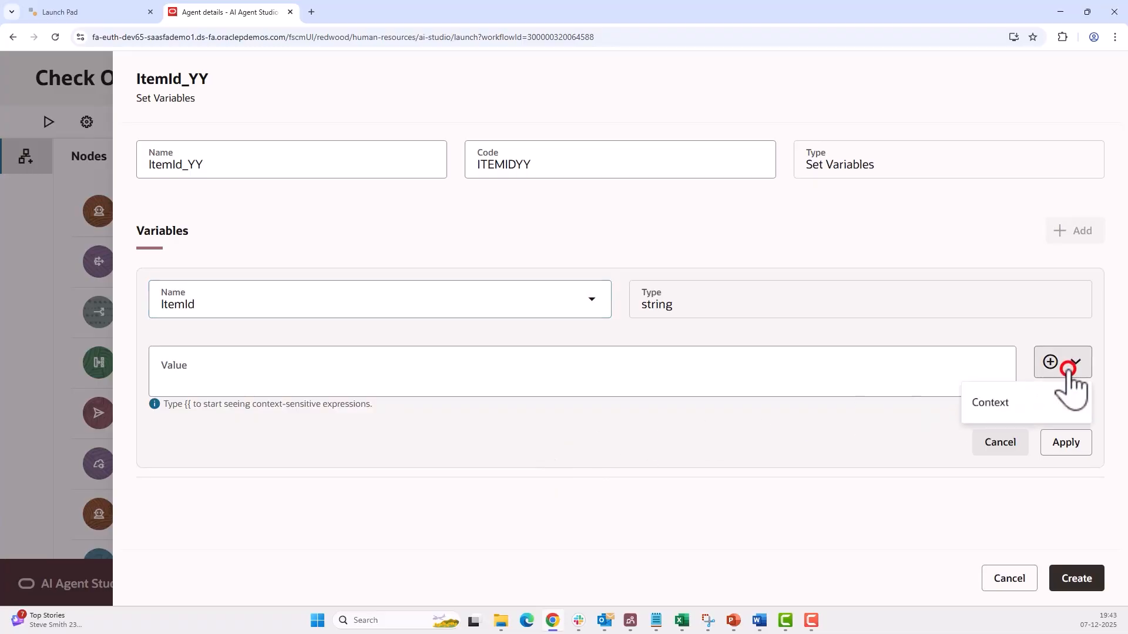
mouse_move(1022, 411)
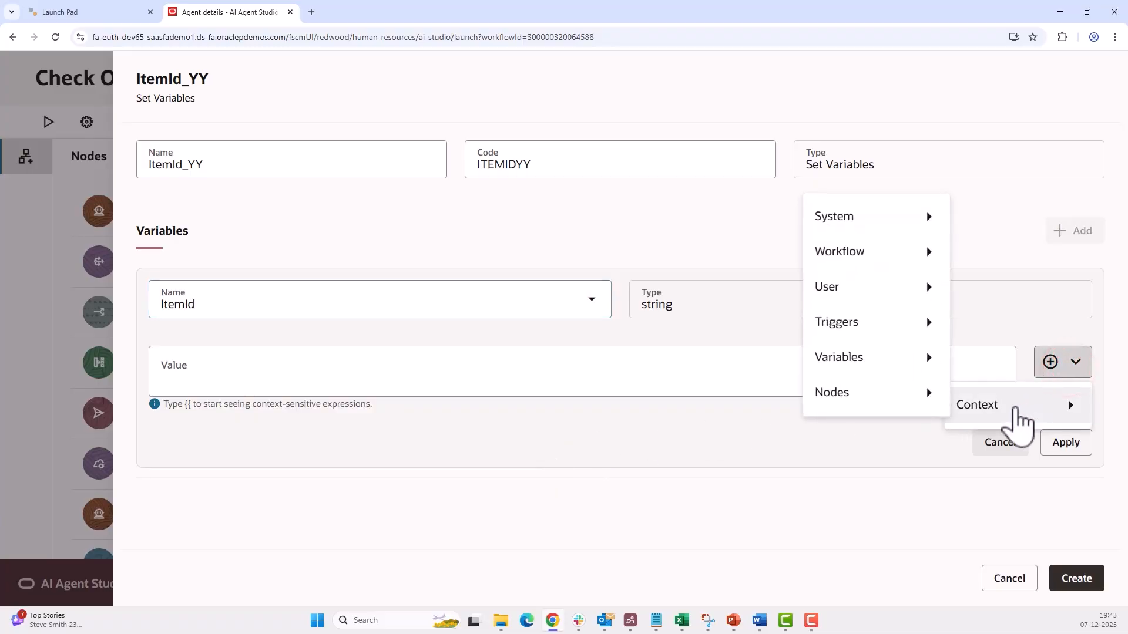
mouse_move(921, 402)
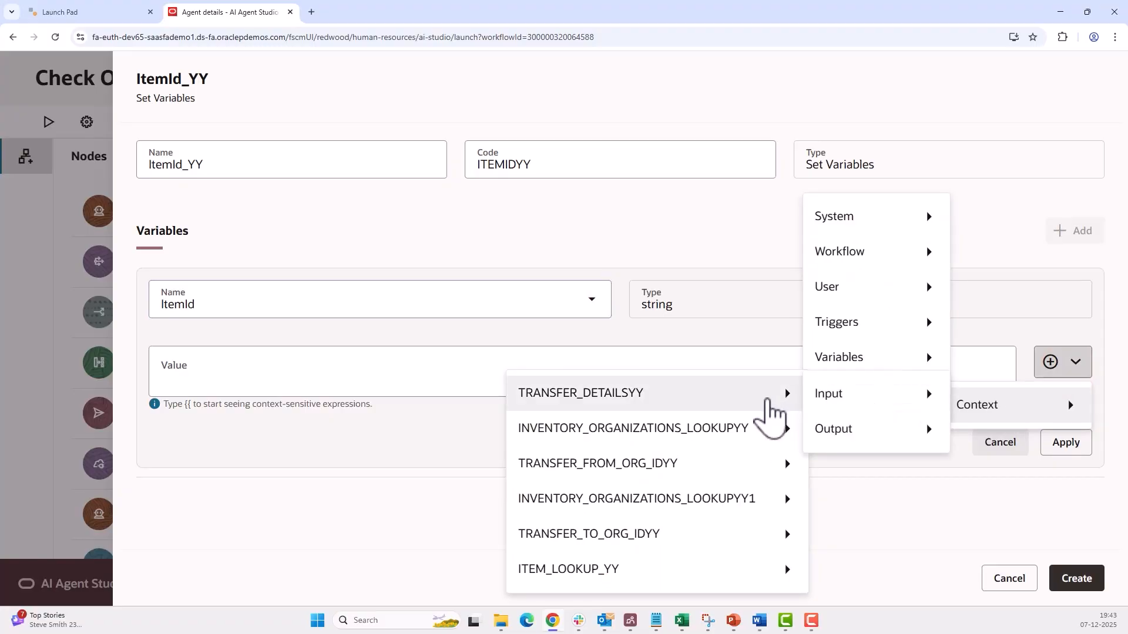
mouse_move(753, 573)
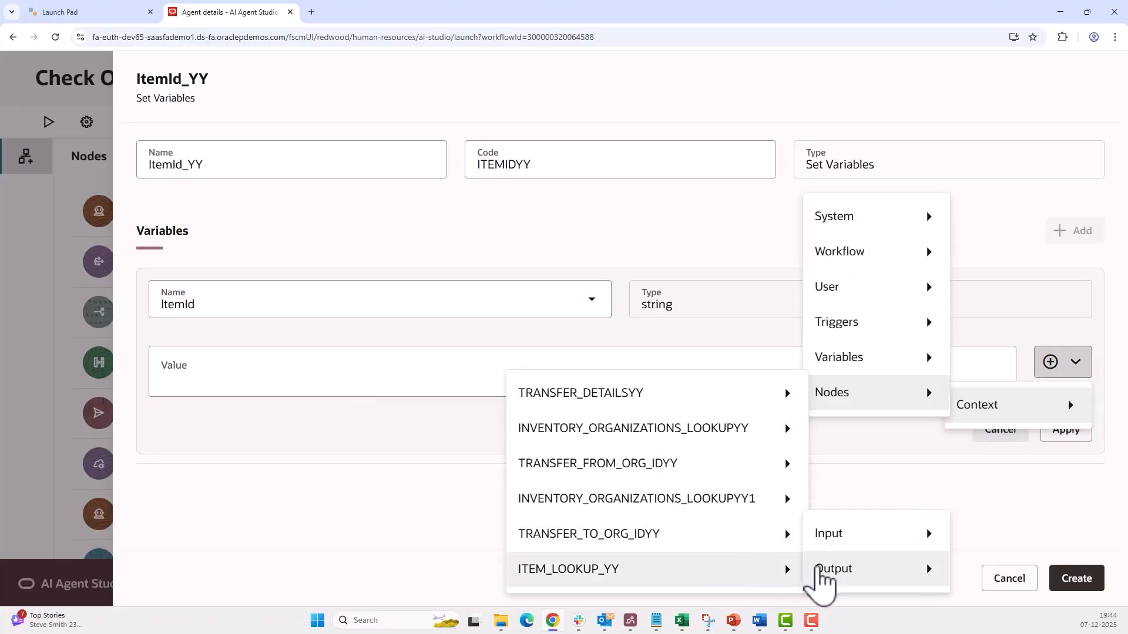
mouse_move(856, 576)
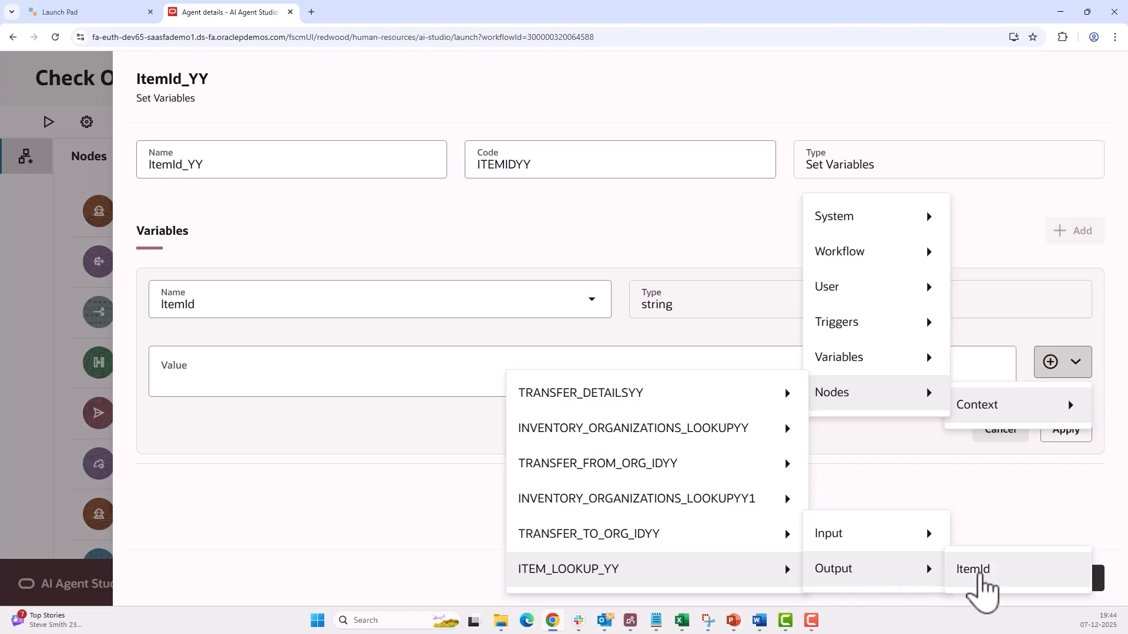
click(978, 570)
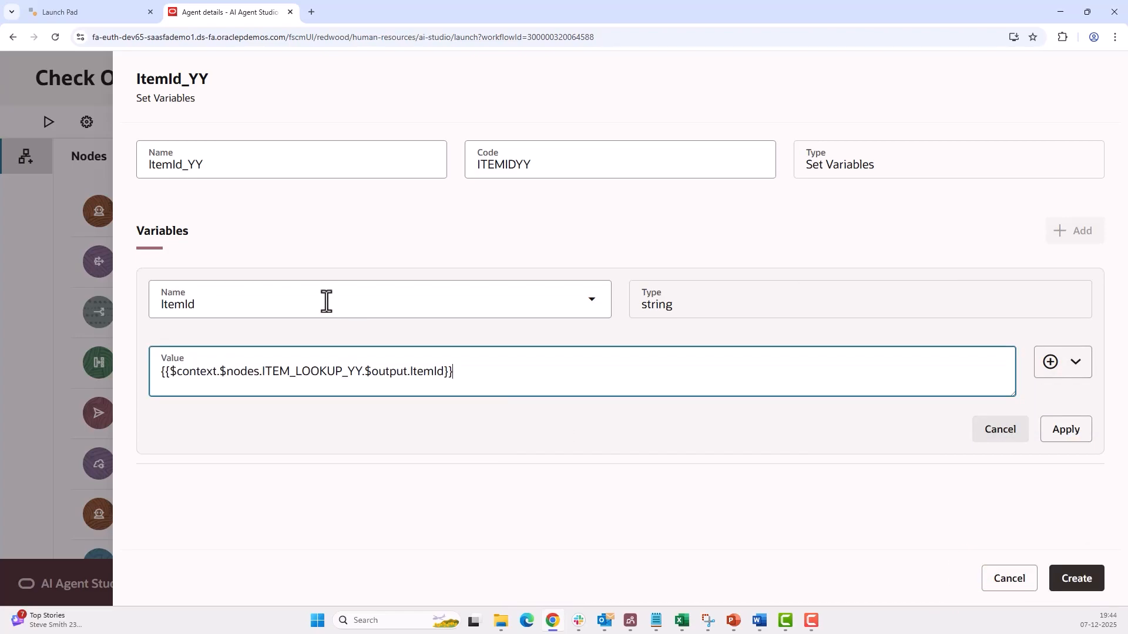
- Insert items[0]. before ItemId in the value expression, apply the variable and create the ItemId_YY node
click(409, 371)
text(items[0].)
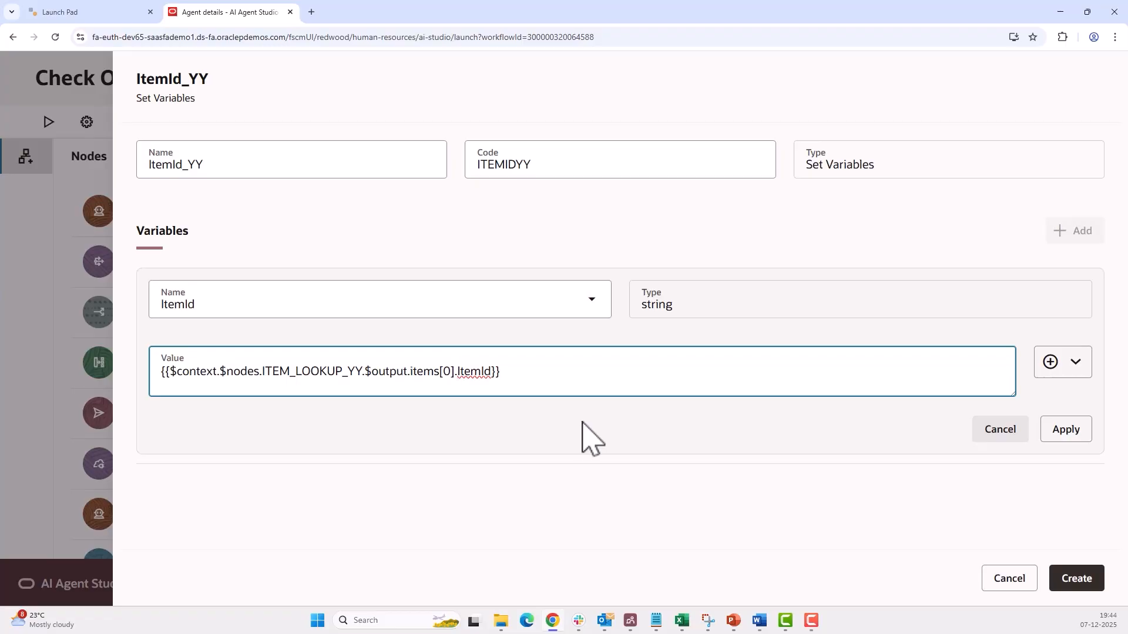
click(1059, 429)
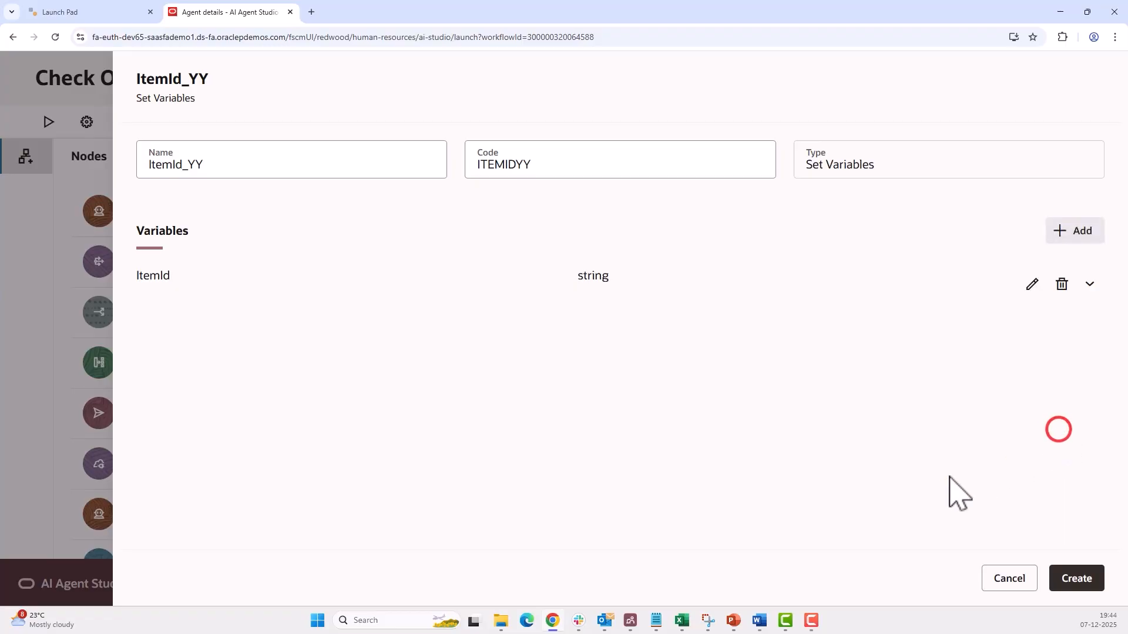
click(1076, 579)
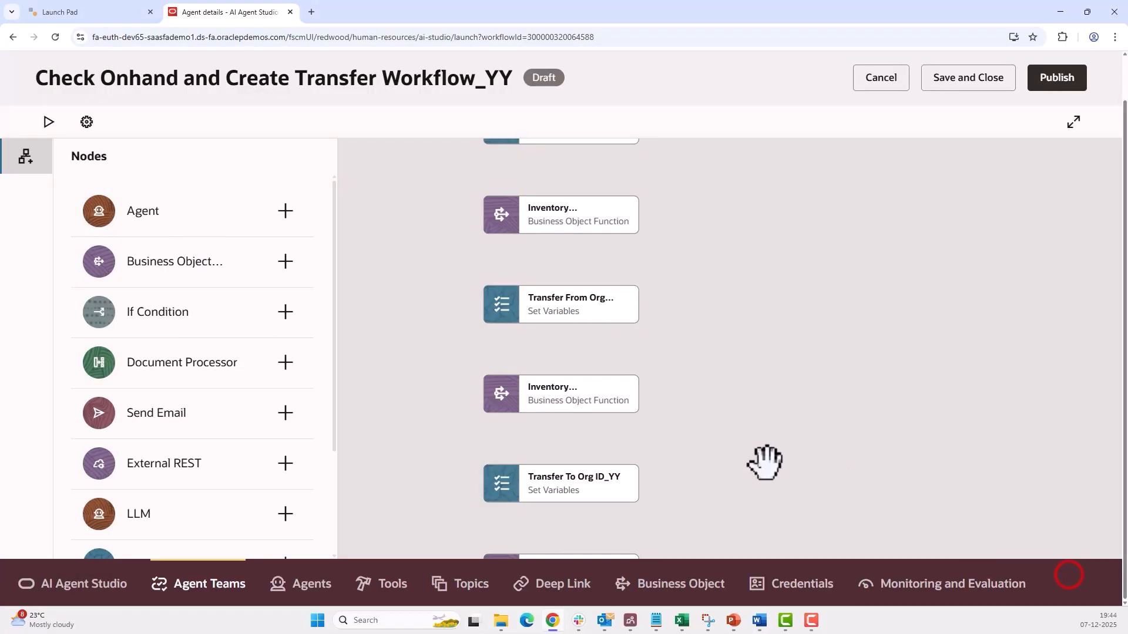
- Insert a Business Object Function node after ItemId_YY and name it Get Item Onhand_YY
scroll(764, 462, down, 1)
scroll(764, 462, down, 3)
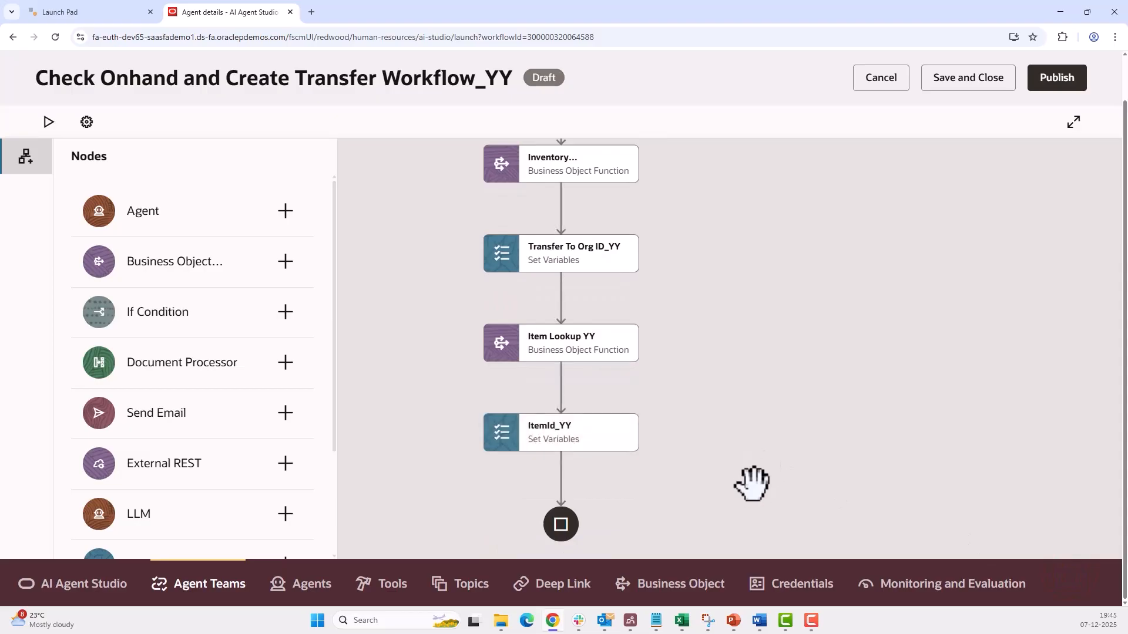
mouse_move(561, 481)
click(561, 479)
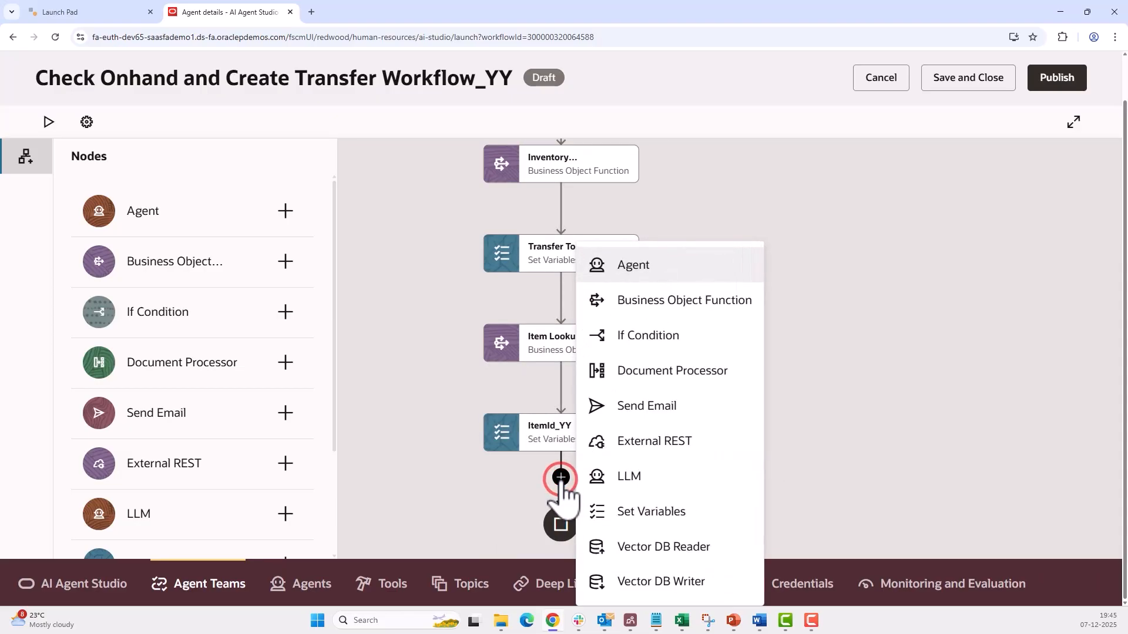
click(688, 303)
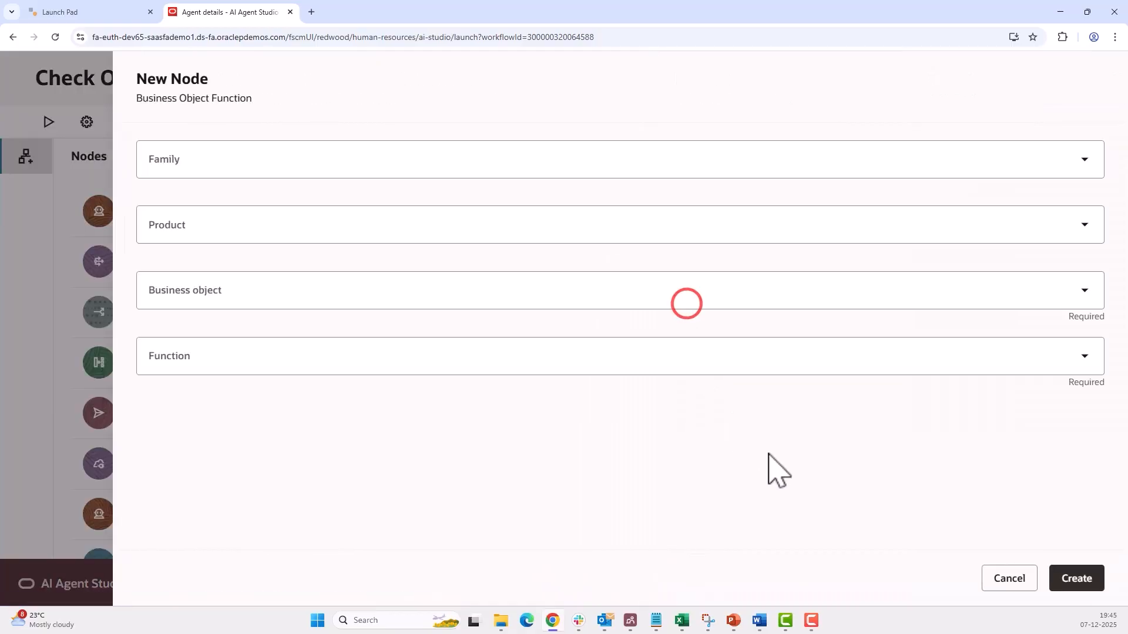
click(344, 163)
text(Get Item Onhand_YY)
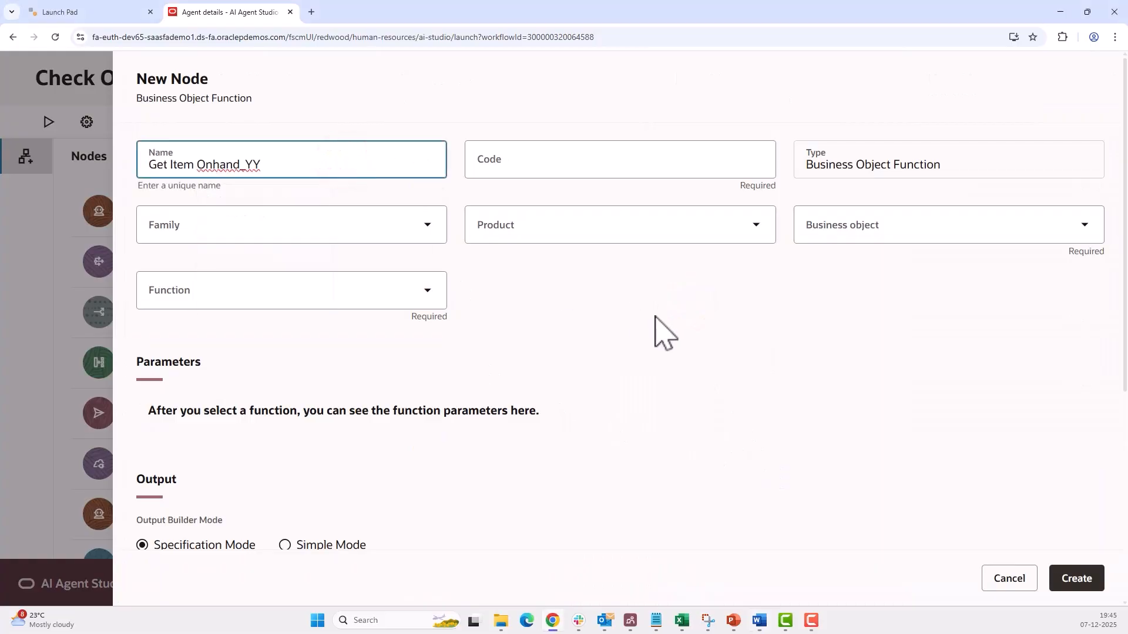
click(626, 301)
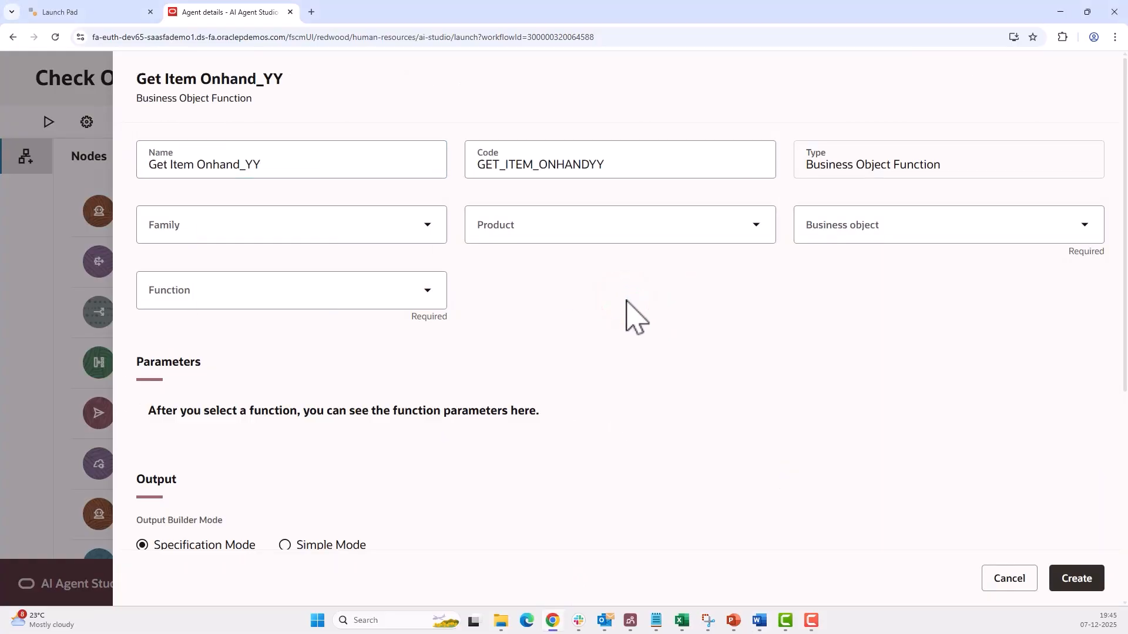
- Set the Get Item Onhand_YY node's family to SCM and its product to Inventory Management
click(423, 223)
scroll(356, 387, down, 1)
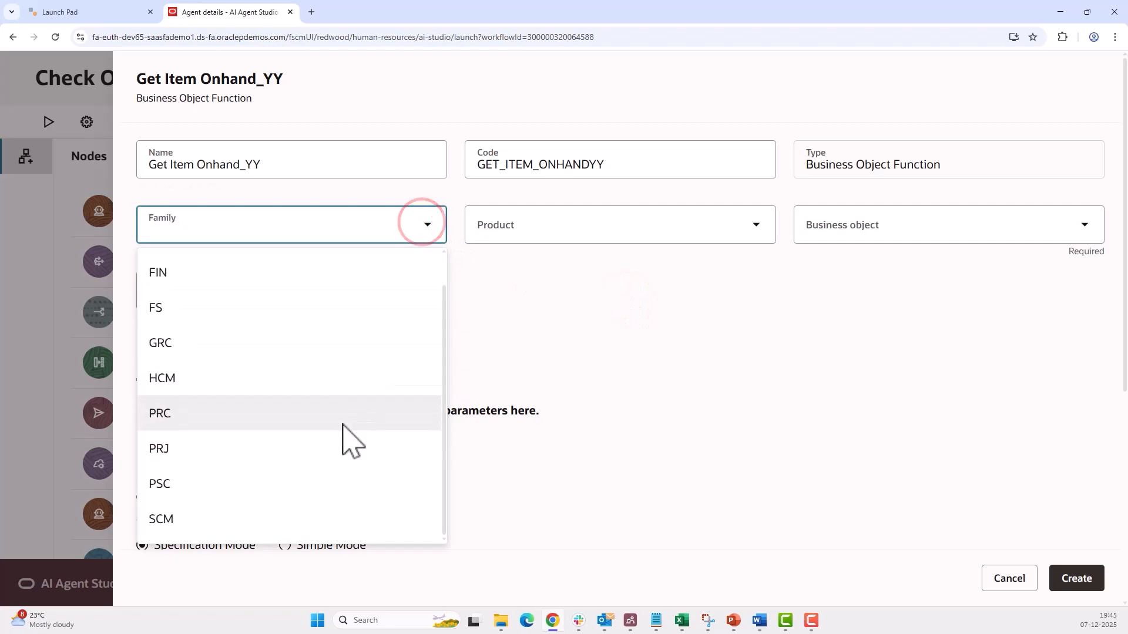
click(307, 518)
click(625, 225)
click(593, 411)
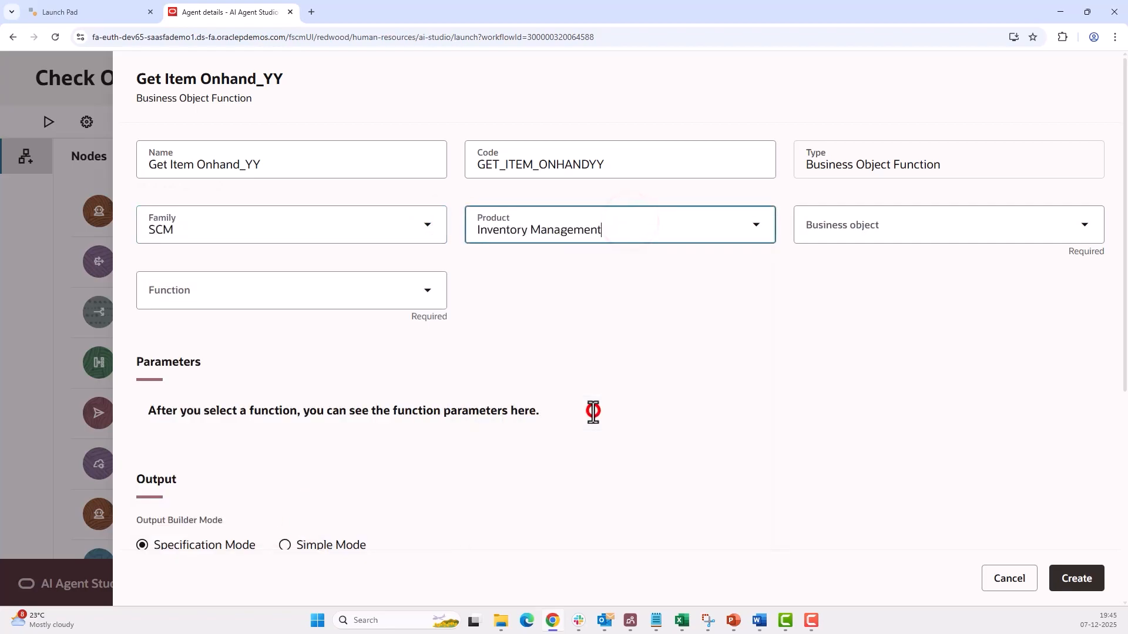
- Set the node's business object to Item Availability and its function to oraScmOtherItemavailabilit_itemavailabilitydetails
click(864, 234)
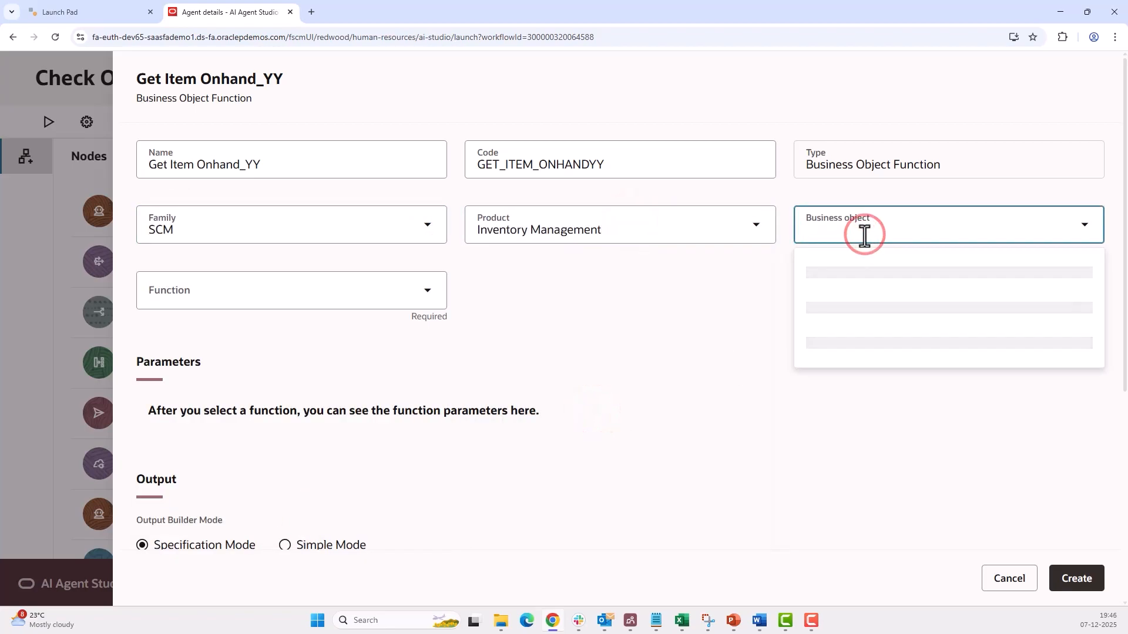
text(Item)
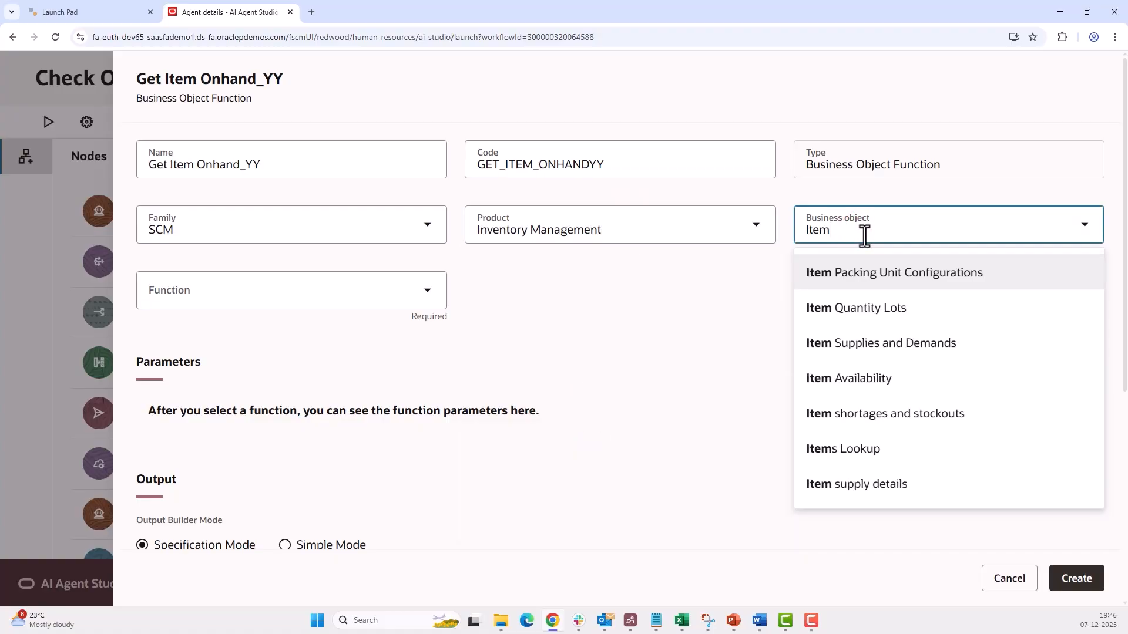
click(852, 383)
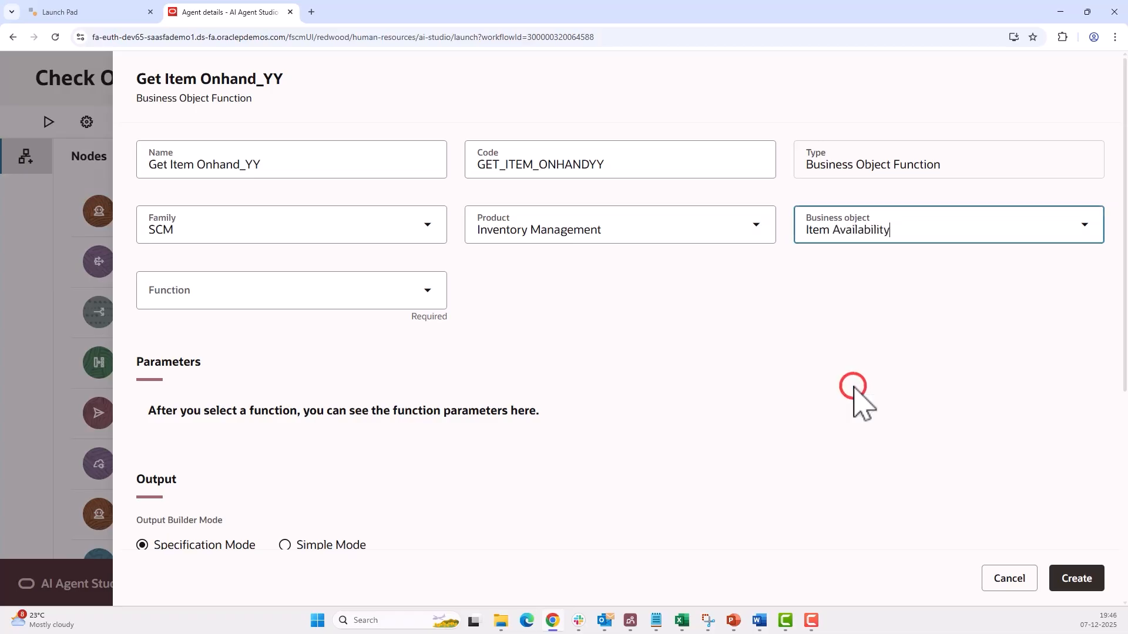
click(421, 290)
click(376, 341)
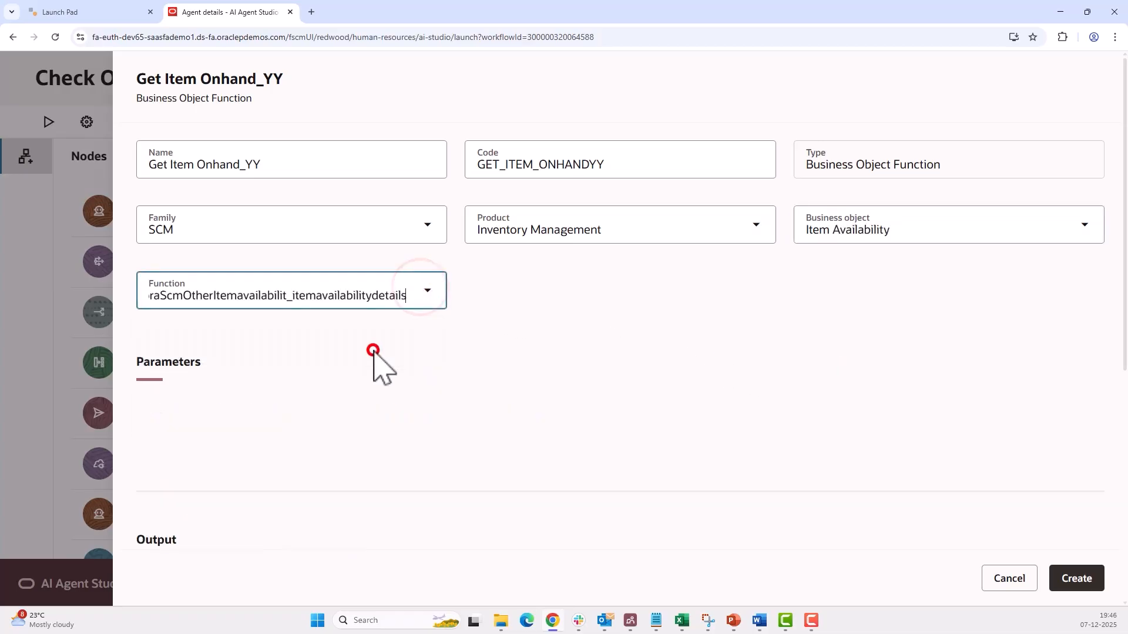
- Set the pOrganizationId parameter's value to the FromInvOrgId variable from the context expressions and apply it
scroll(634, 338, down, 3)
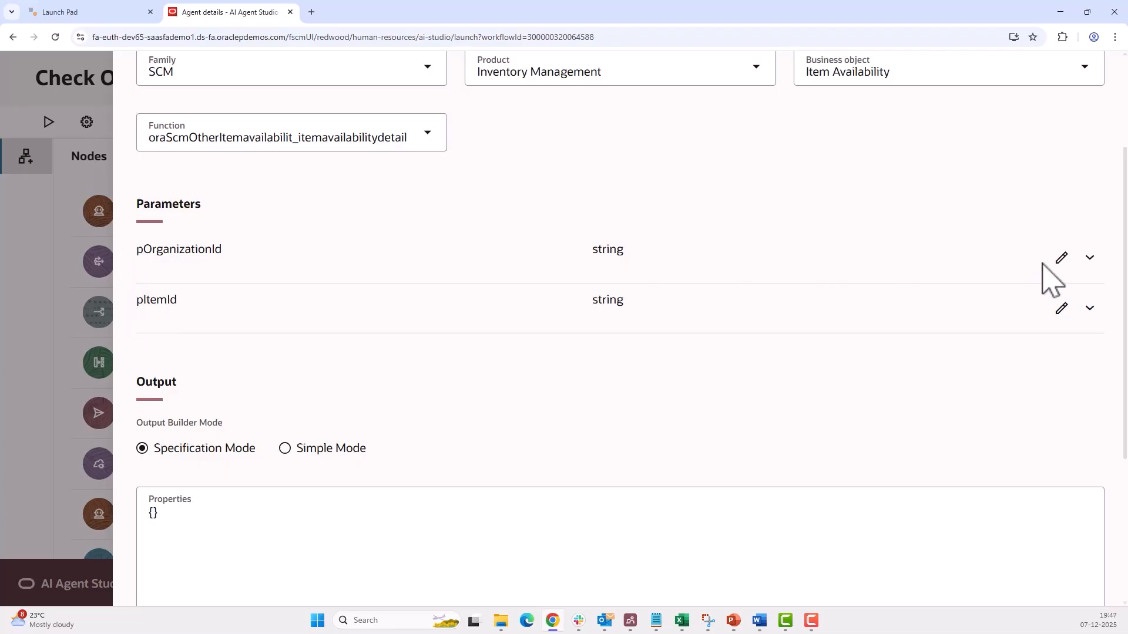
click(1060, 258)
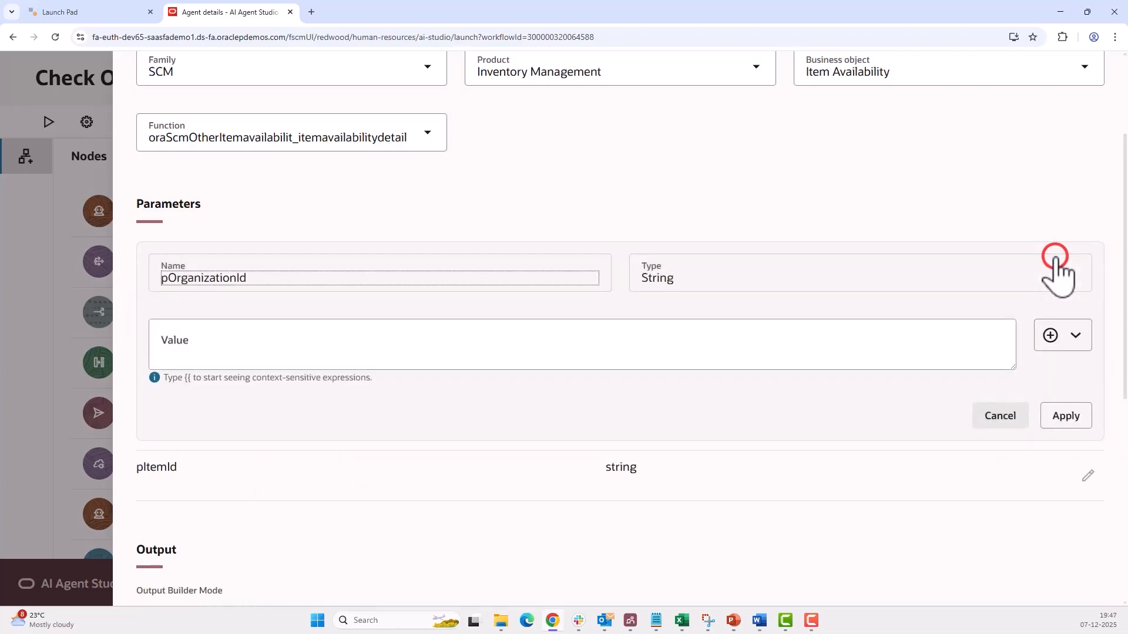
click(1057, 335)
mouse_move(1045, 388)
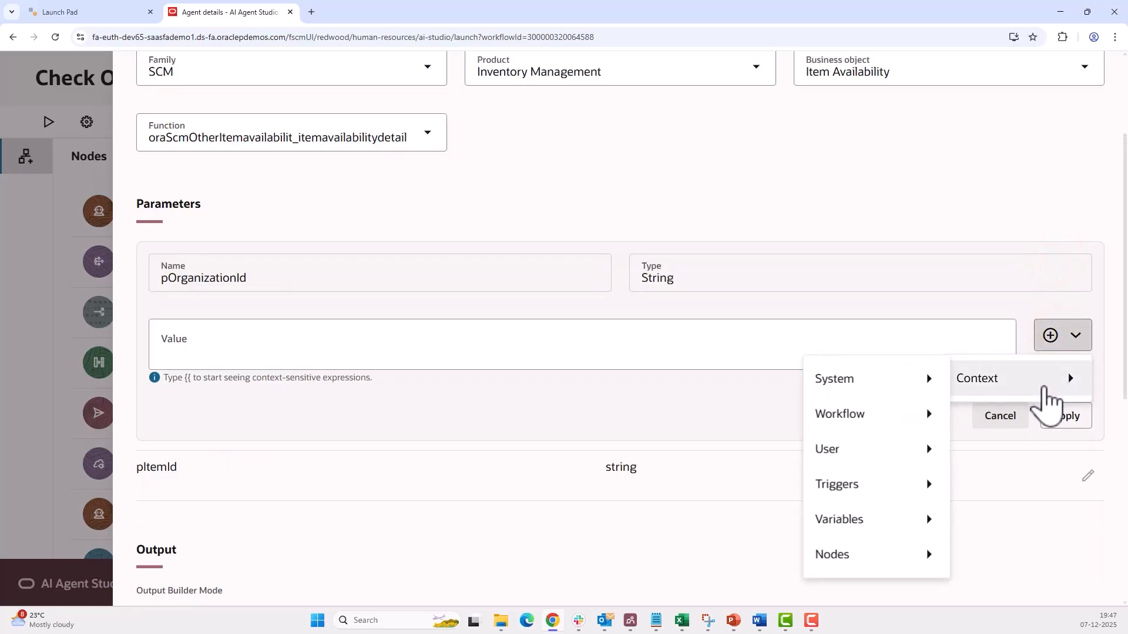
mouse_move(892, 531)
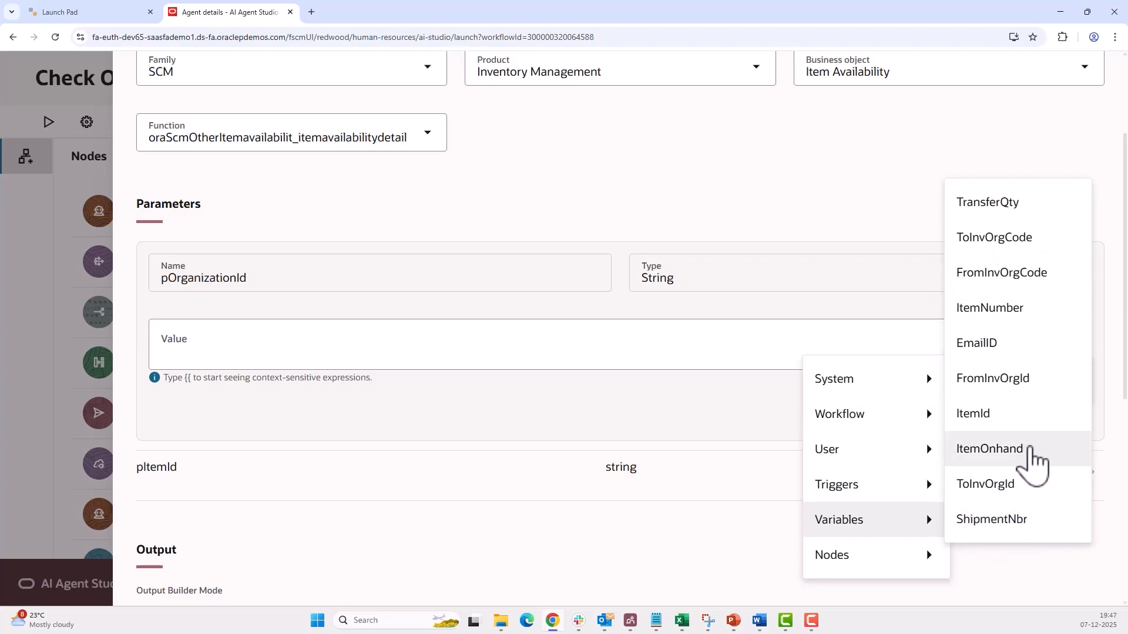
click(1035, 381)
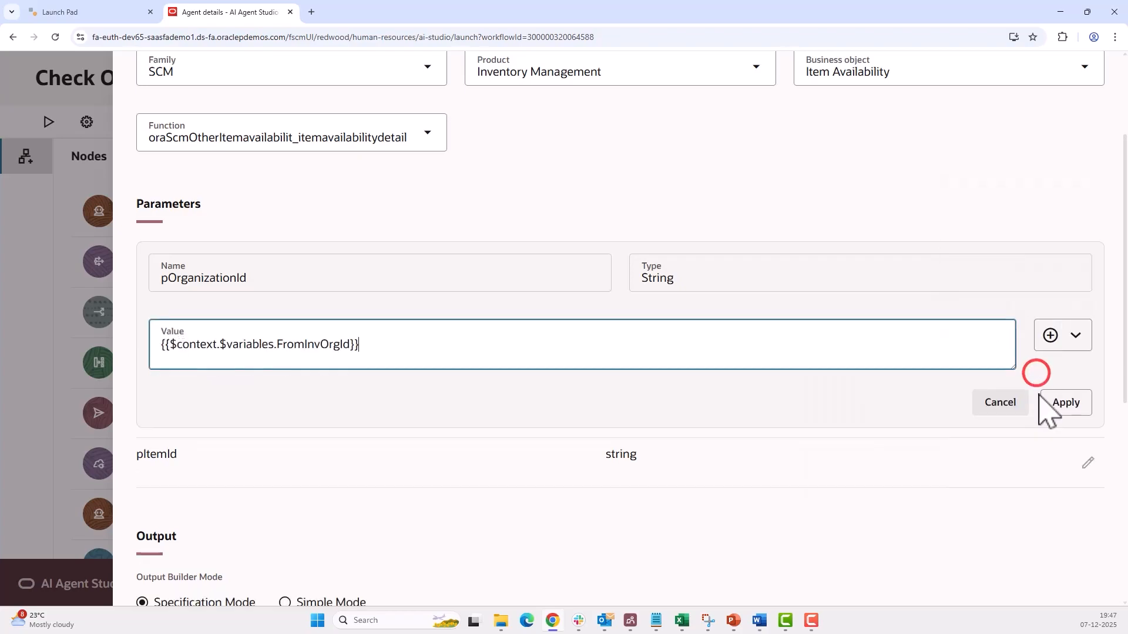
click(1065, 404)
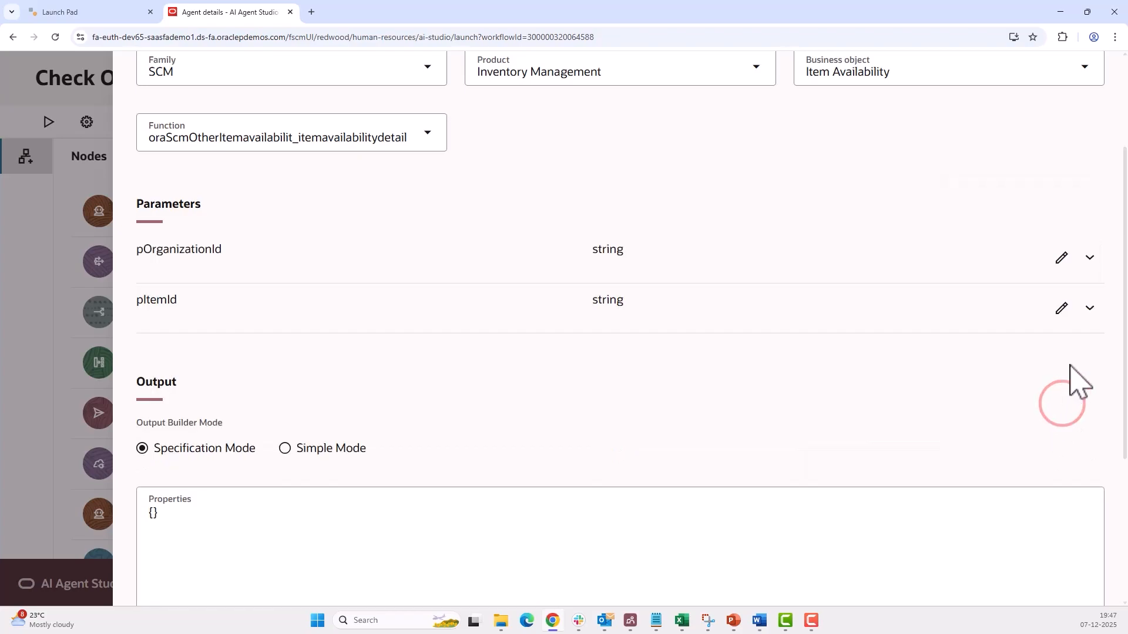
- Set the pItemId parameter to the ItemId context variable, apply it, and switch the output builder mode to Simple Mode
click(1063, 311)
click(1050, 387)
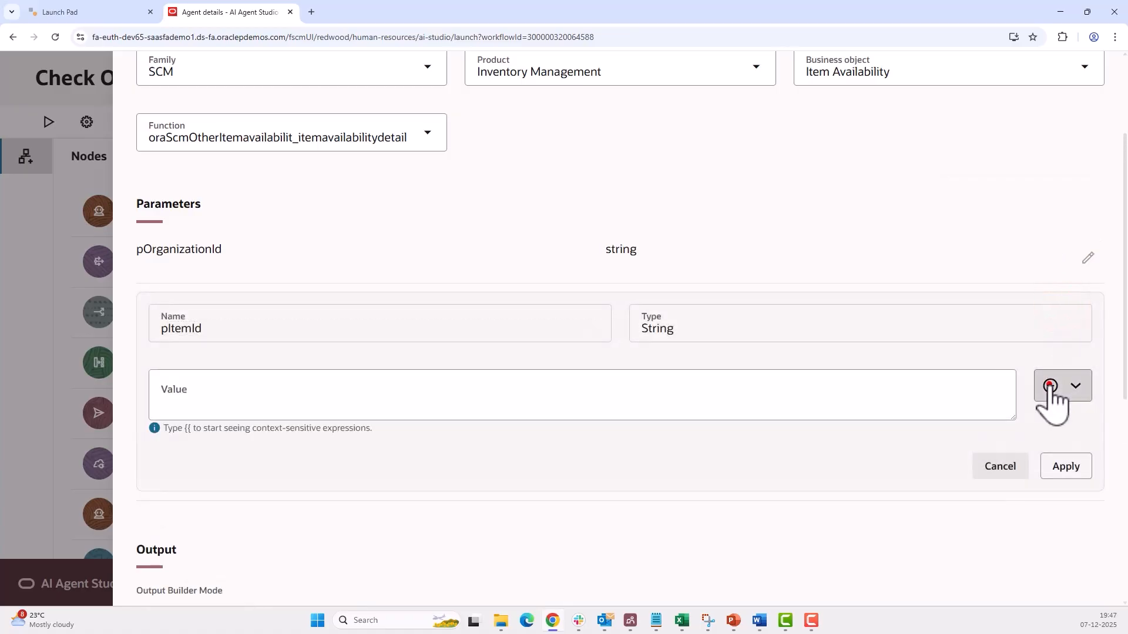
mouse_move(1025, 448)
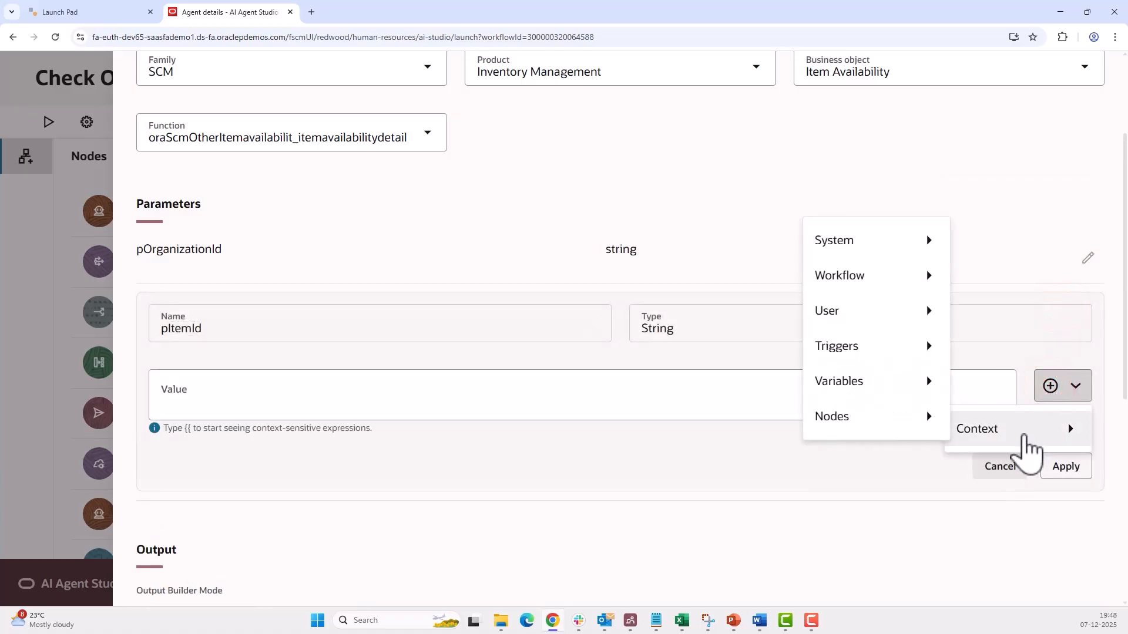
mouse_move(884, 388)
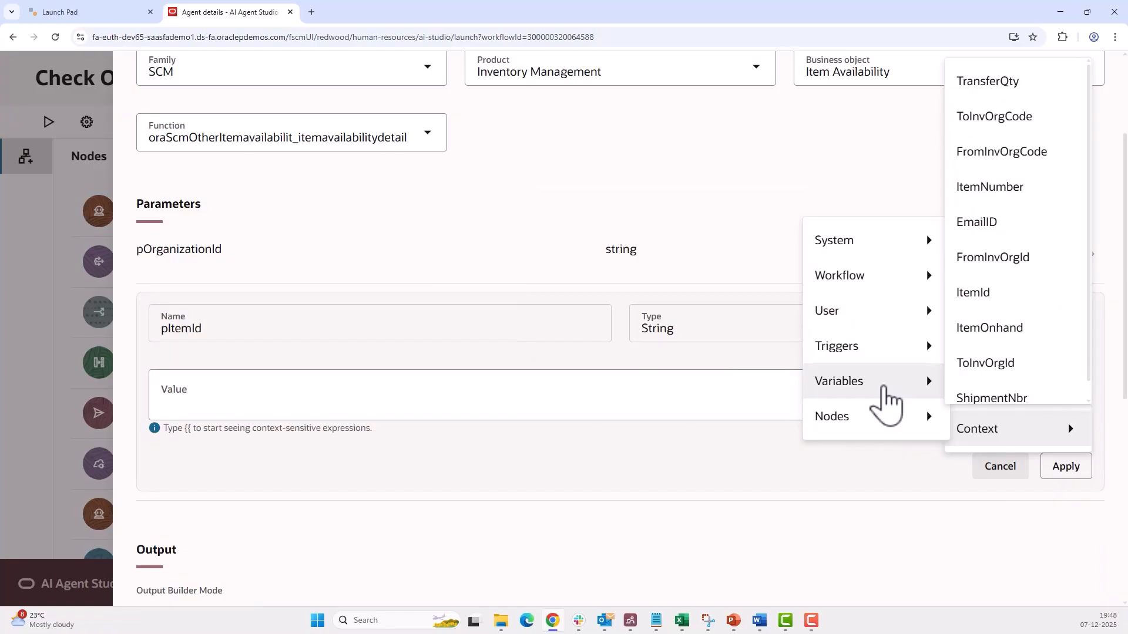
click(999, 300)
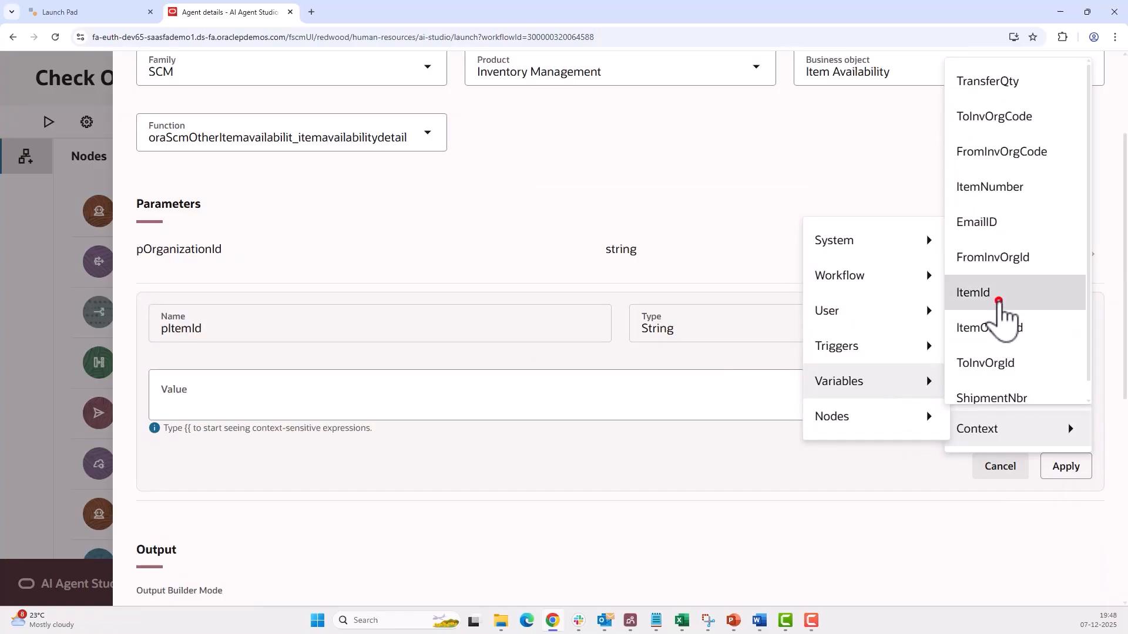
click(1075, 458)
scroll(681, 410, down, 4)
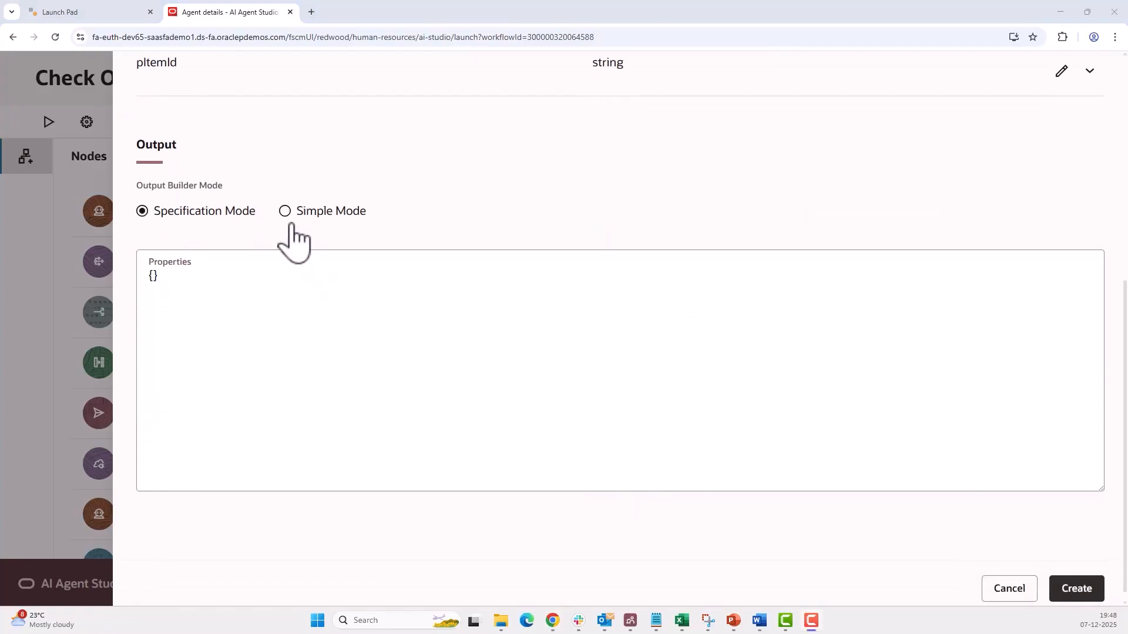
click(284, 211)
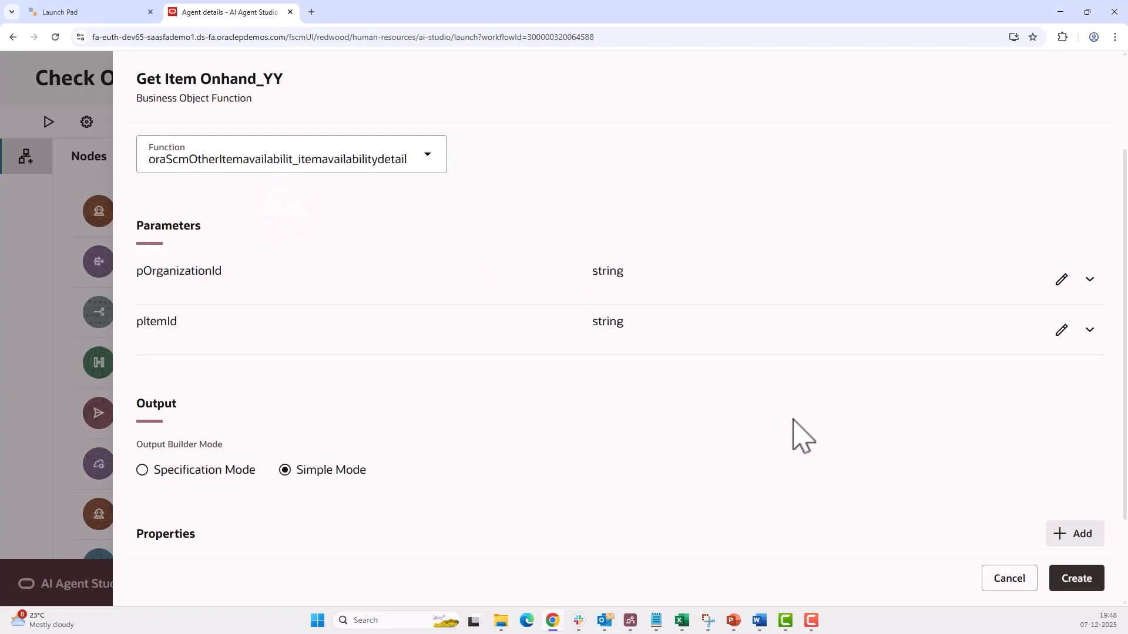
- Add an output property named AvailableToTransactQuantity of type Number to the Get Item Onhand_YY node and create the node
scroll(781, 449, down, 2)
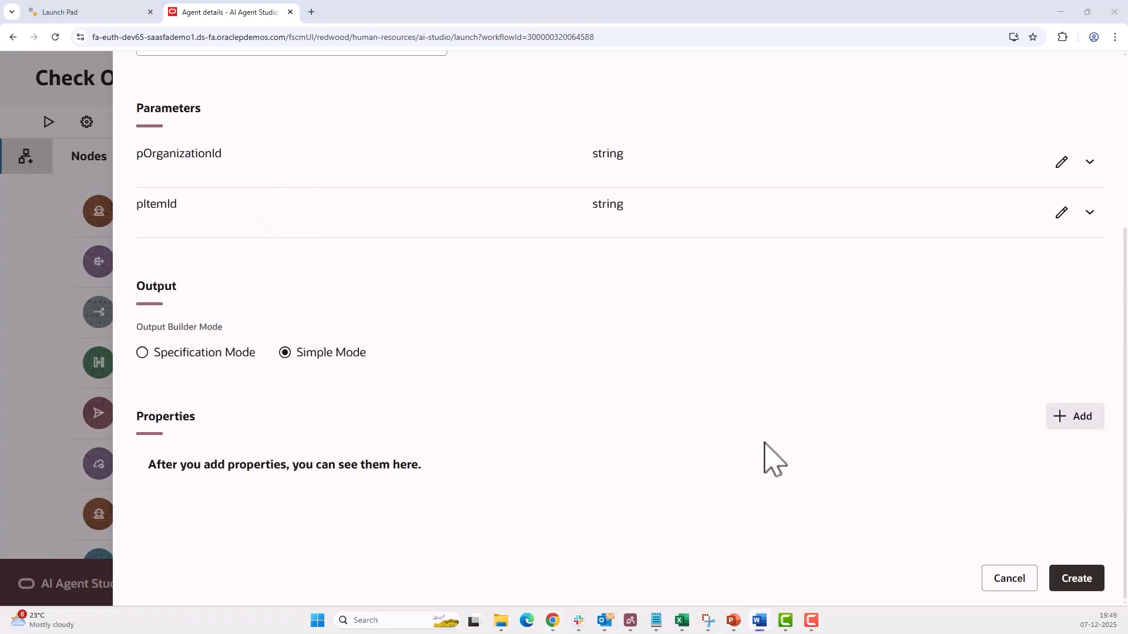
click(1068, 422)
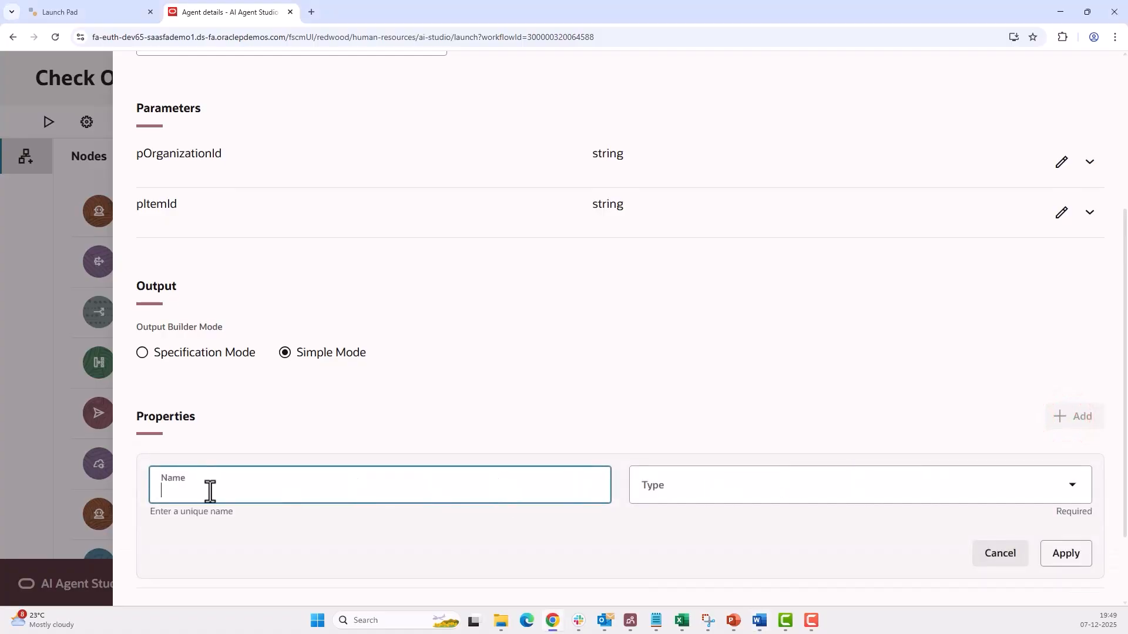
click(210, 490)
text(AvailableToTransactQuantity)
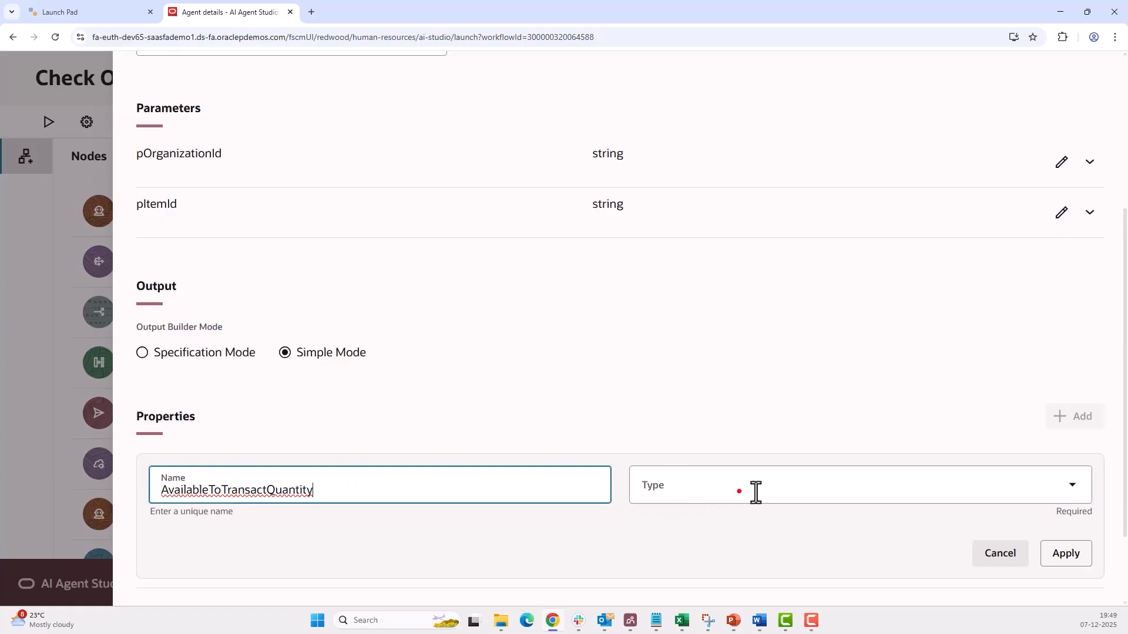
click(1080, 488)
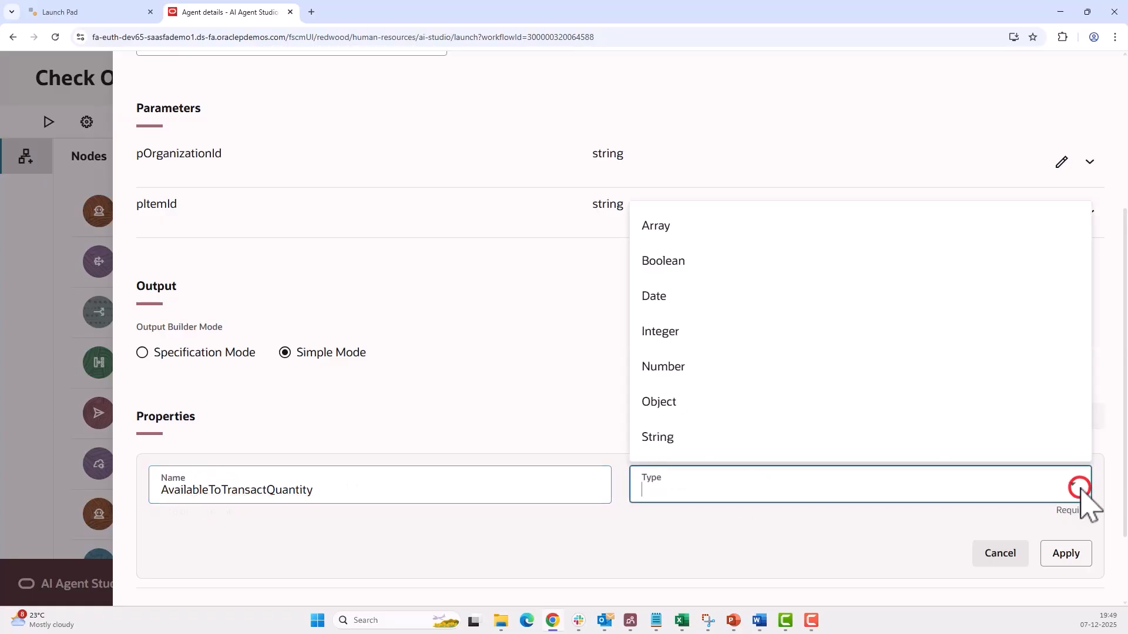
click(899, 375)
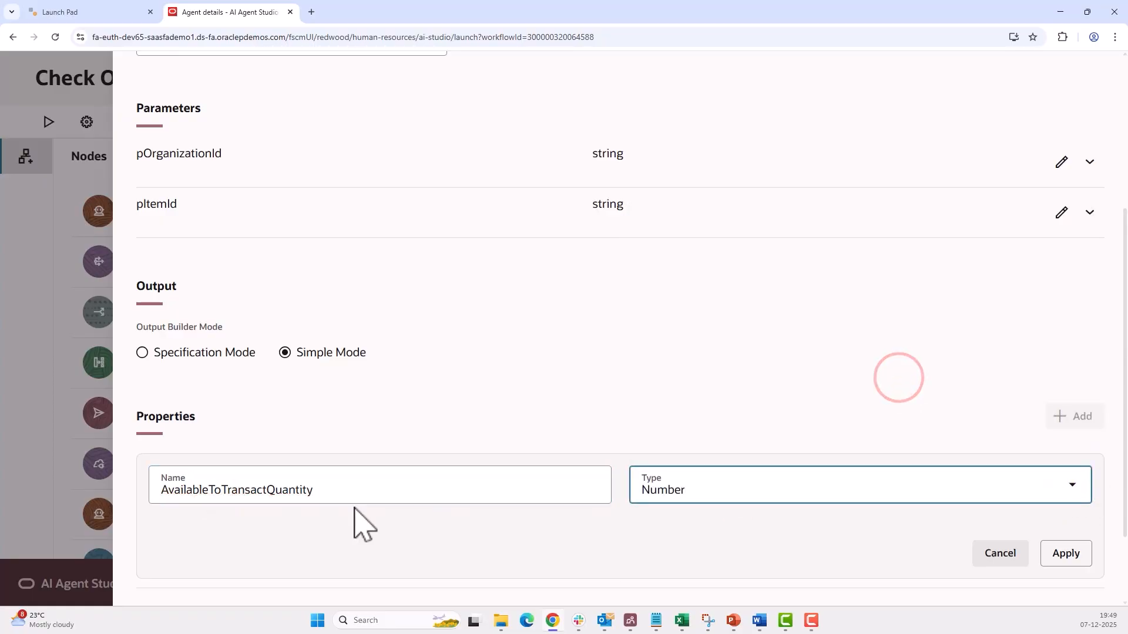
click(1077, 558)
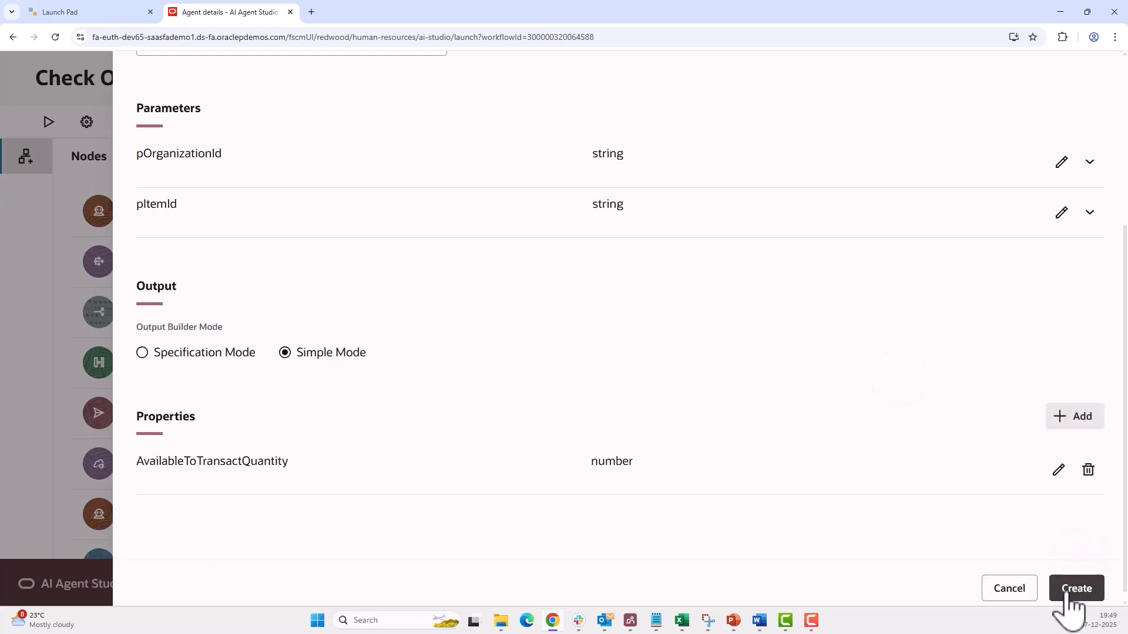
click(1066, 592)
- Add a Set Variables node named "Set Onhand YY" directly after the Get Item Onhand_YY node
scroll(790, 411, down, 5)
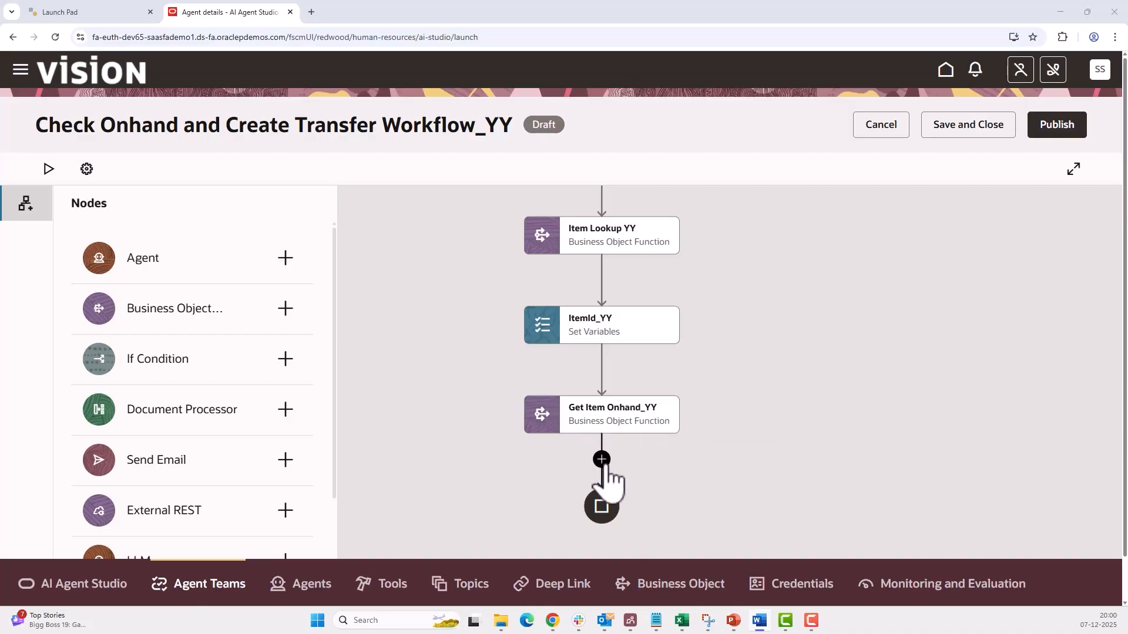
click(601, 460)
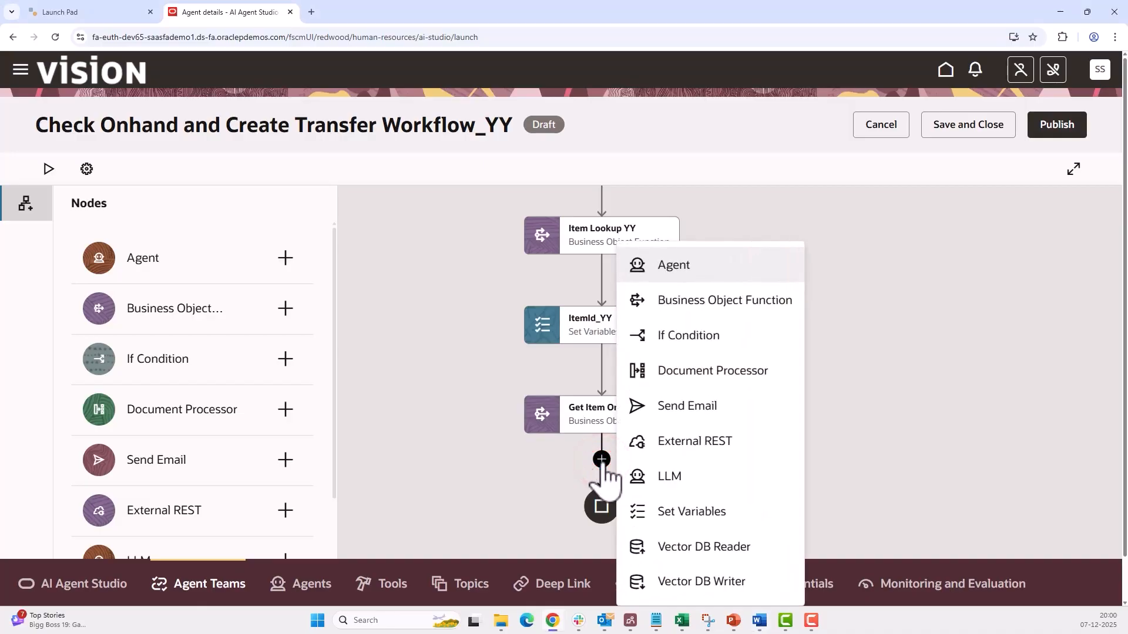
click(704, 512)
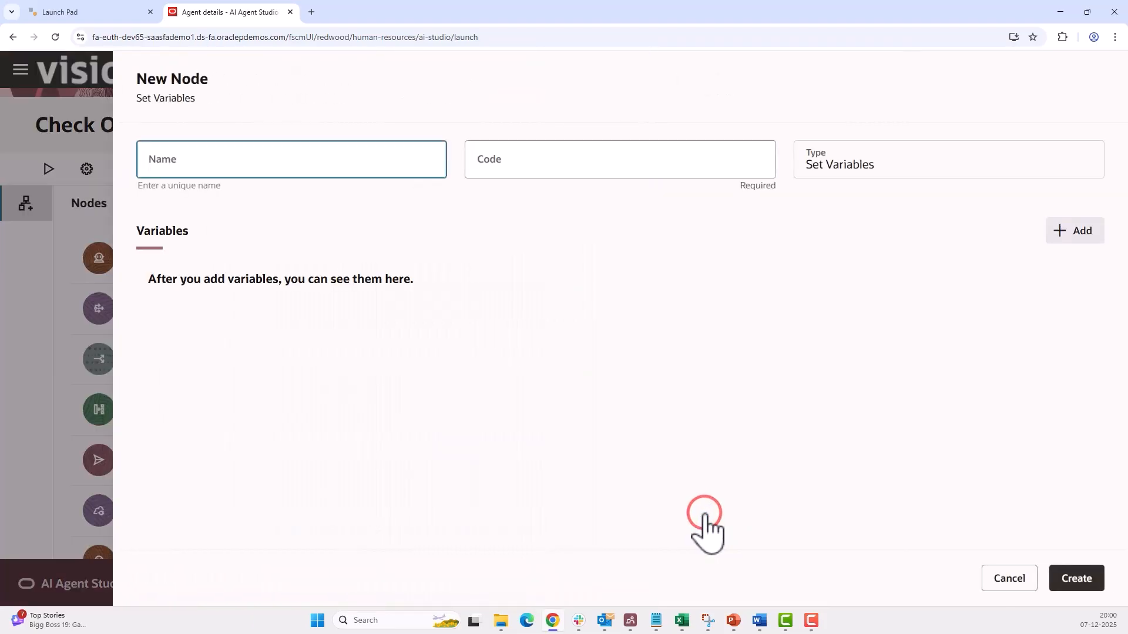
click(212, 157)
text(Set Onhand YY)
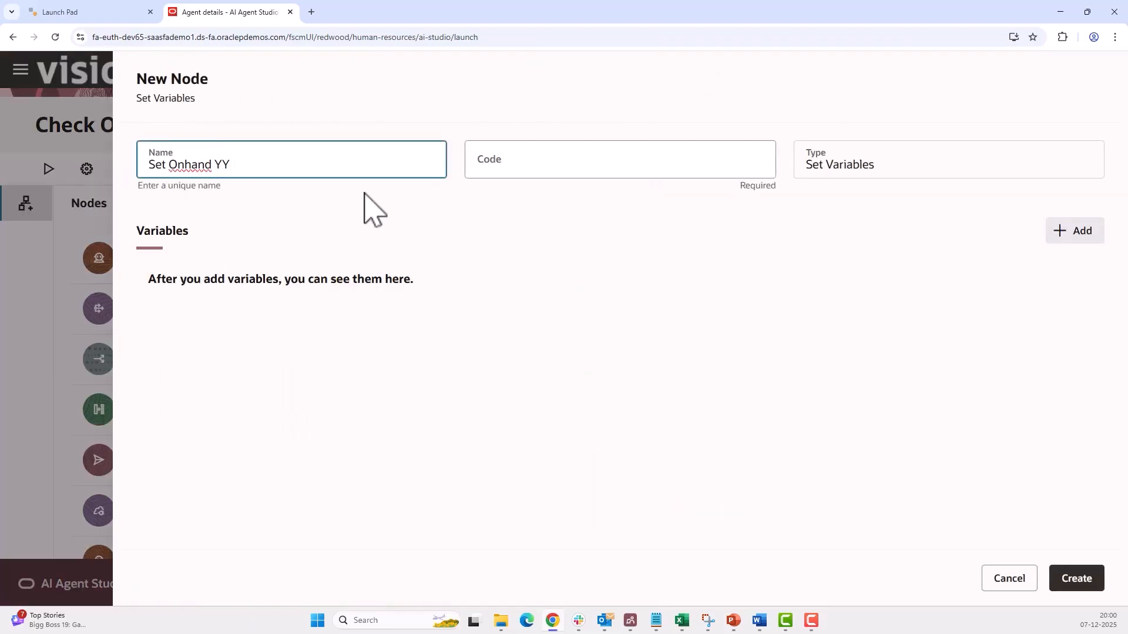
click(567, 215)
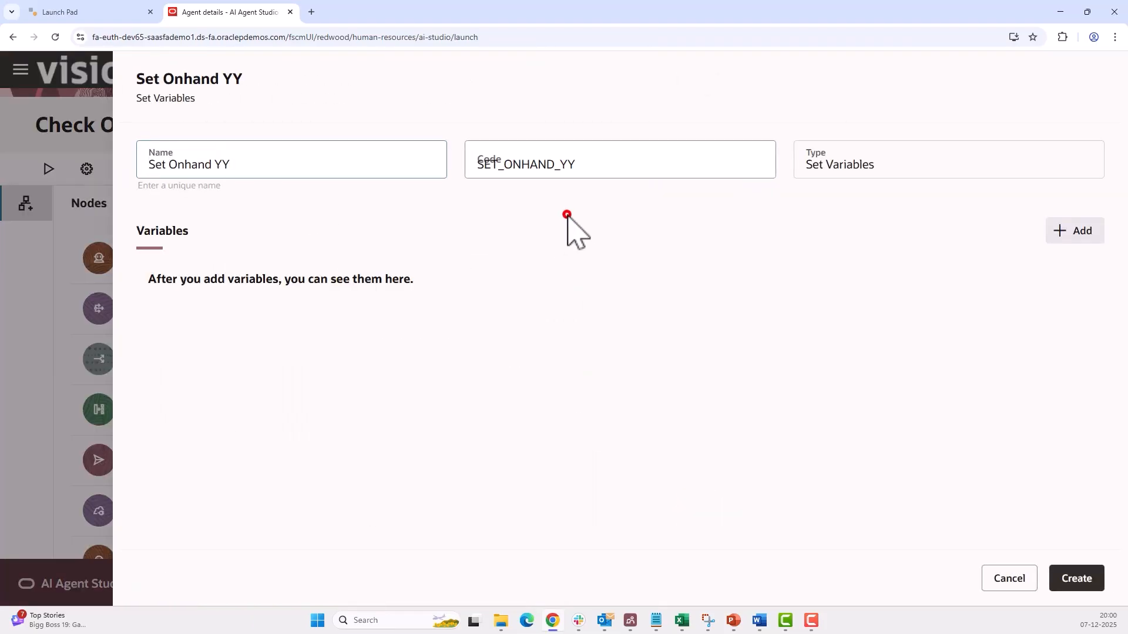
- Add the ItemOnhand variable to the Set Onhand YY node
click(1075, 231)
click(266, 308)
text(ItemOnhand)
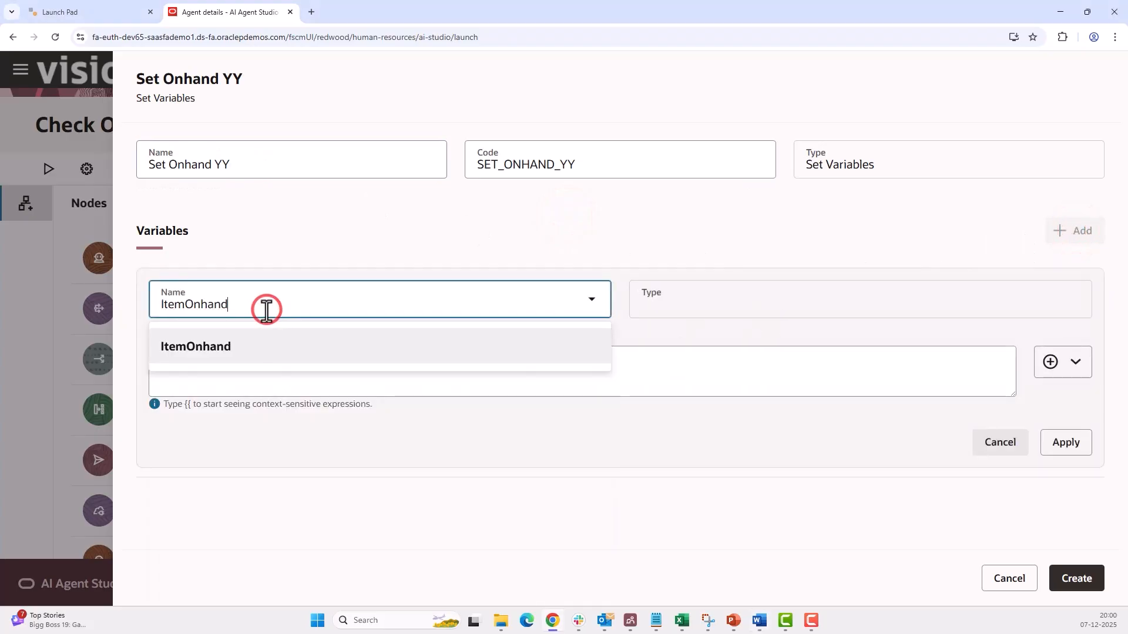
click(266, 347)
- Set ItemOnhand's value to {{$context.$nodes.GET_ITEM_ONHANDYY.$output.items[0].AvailableToTransactQuantity}} and create the node
click(1051, 362)
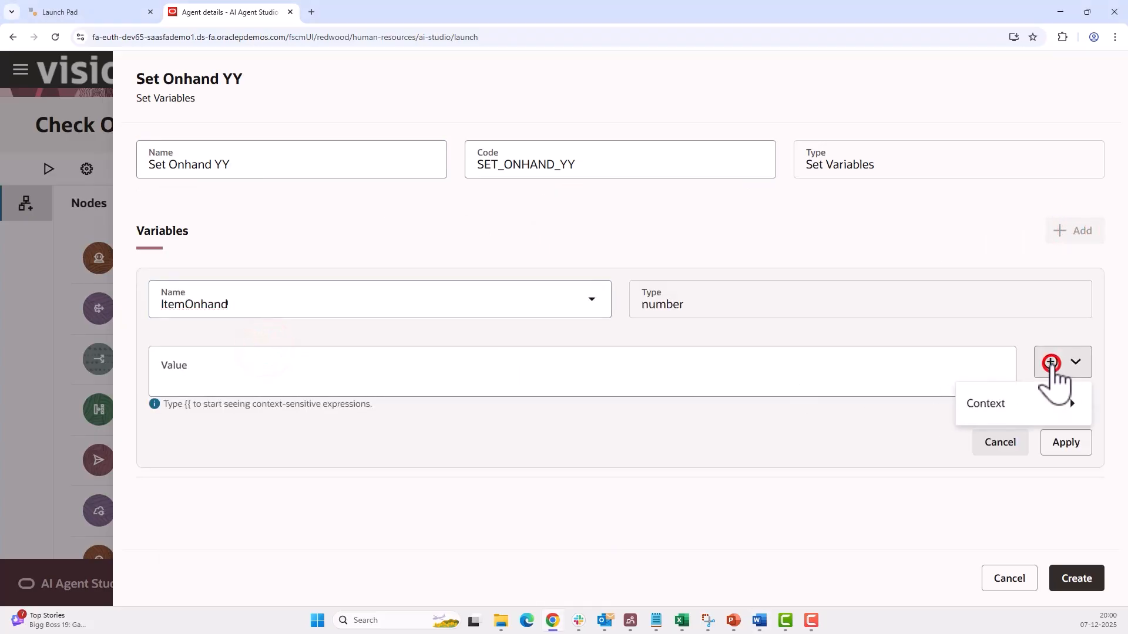
mouse_move(1001, 407)
mouse_move(909, 393)
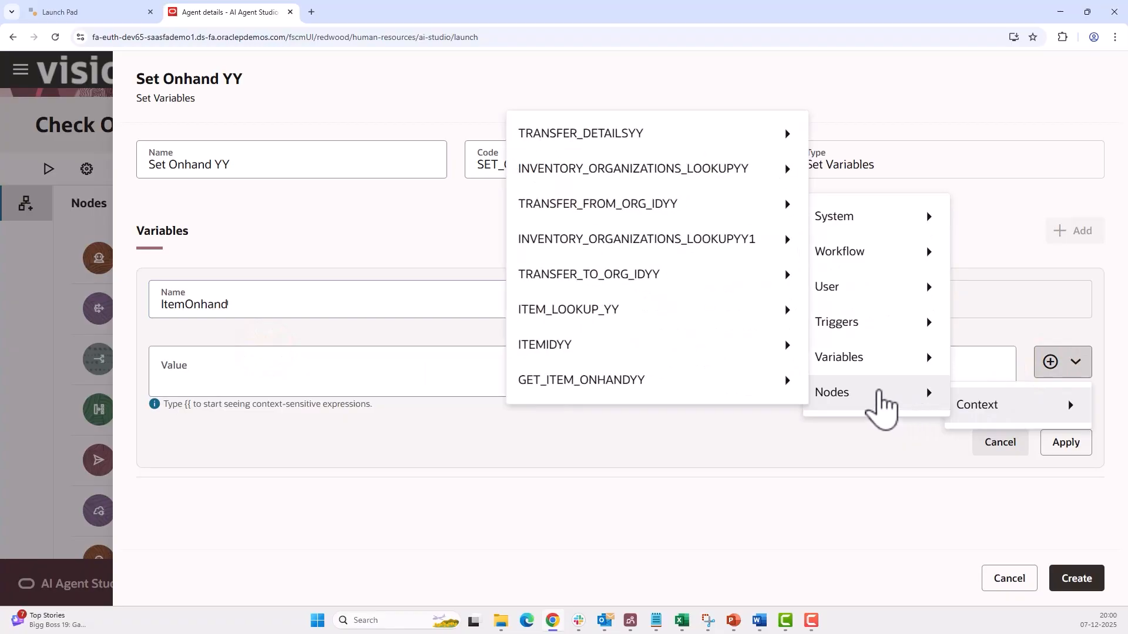
mouse_move(747, 385)
mouse_move(857, 419)
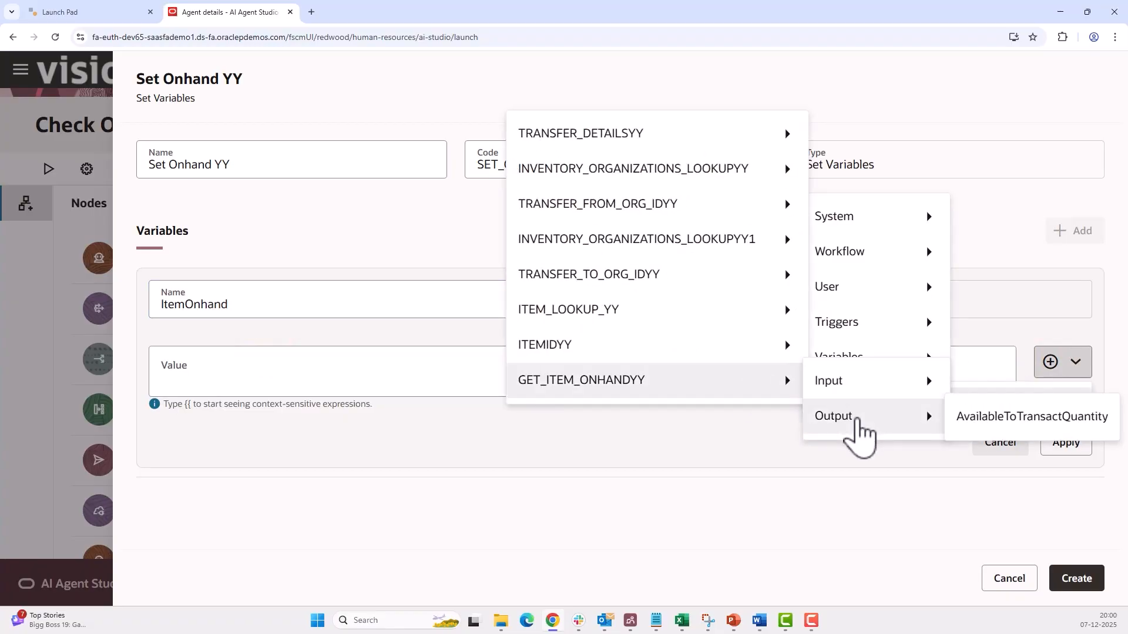
click(977, 421)
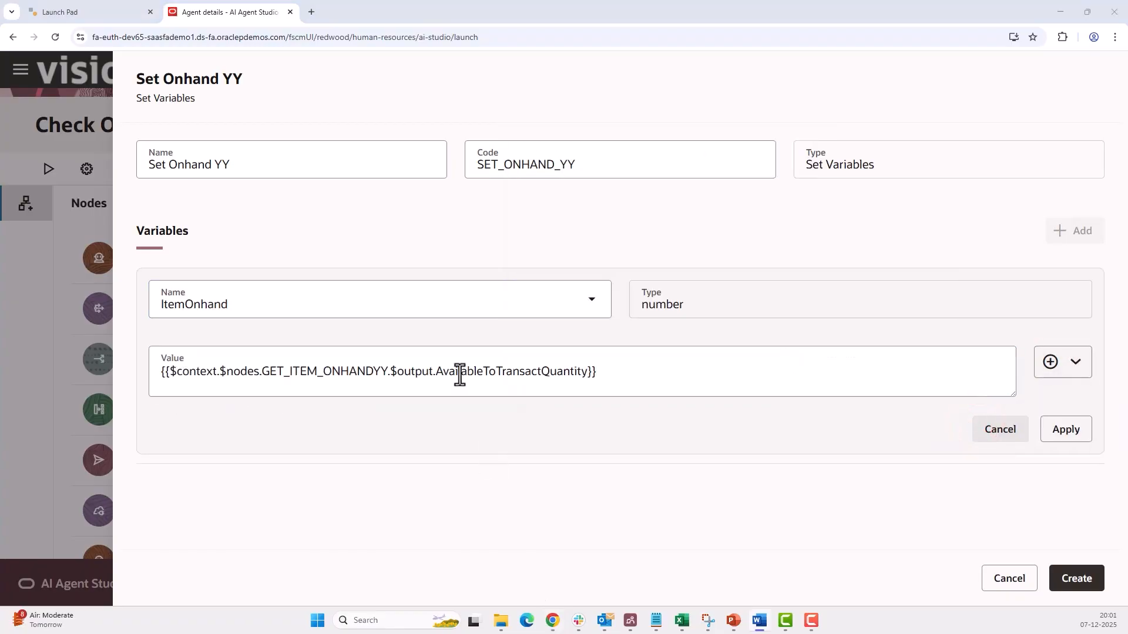
click(434, 375)
text(items[0].)
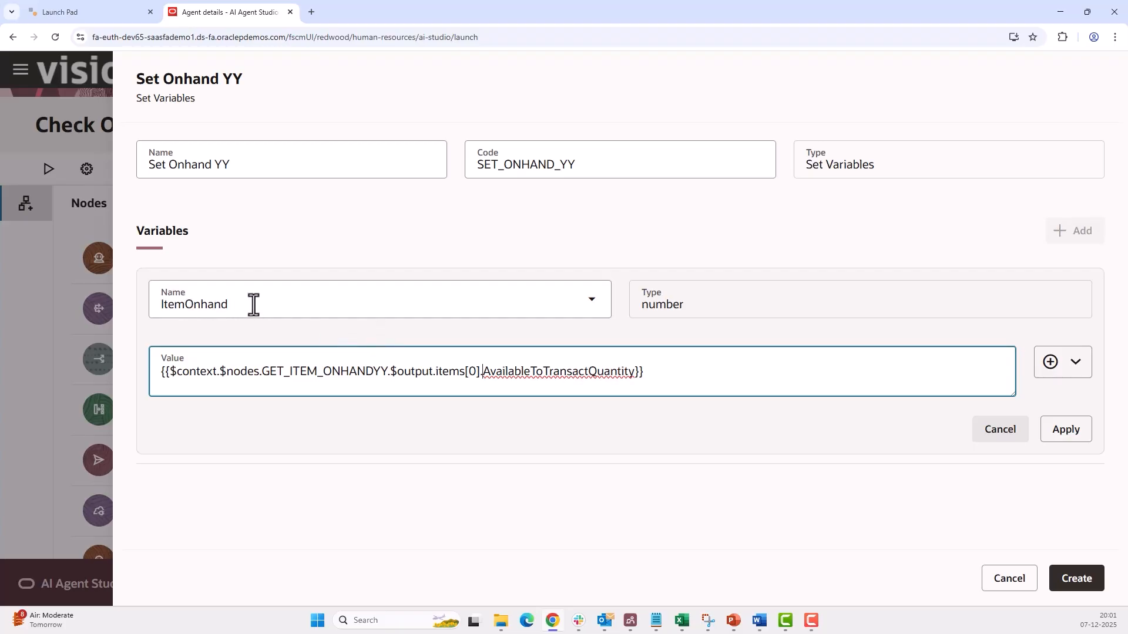
click(1051, 435)
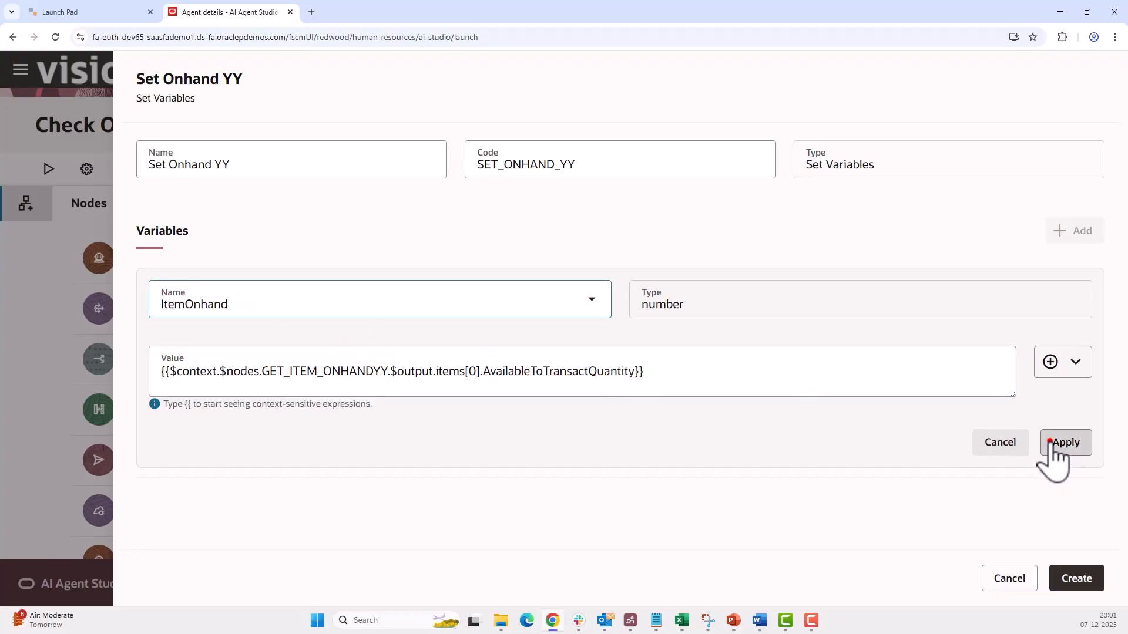
click(1081, 581)
- Add an If Condition node named "Item Quantity_YY" directly after the Set Onhand YY node
scroll(762, 458, down, 5)
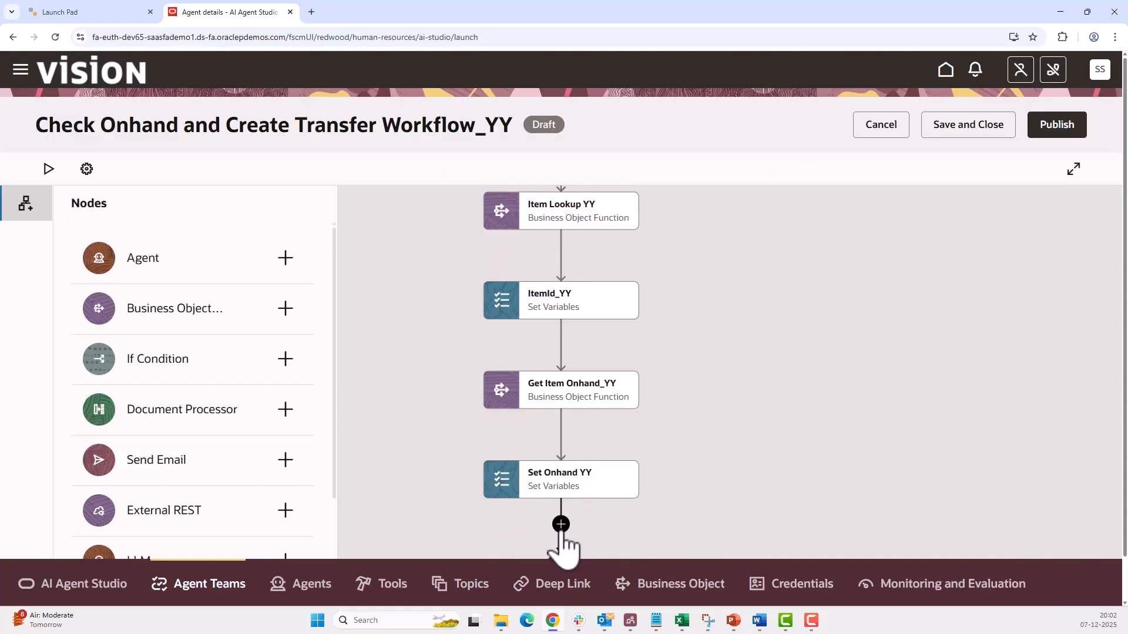
click(561, 525)
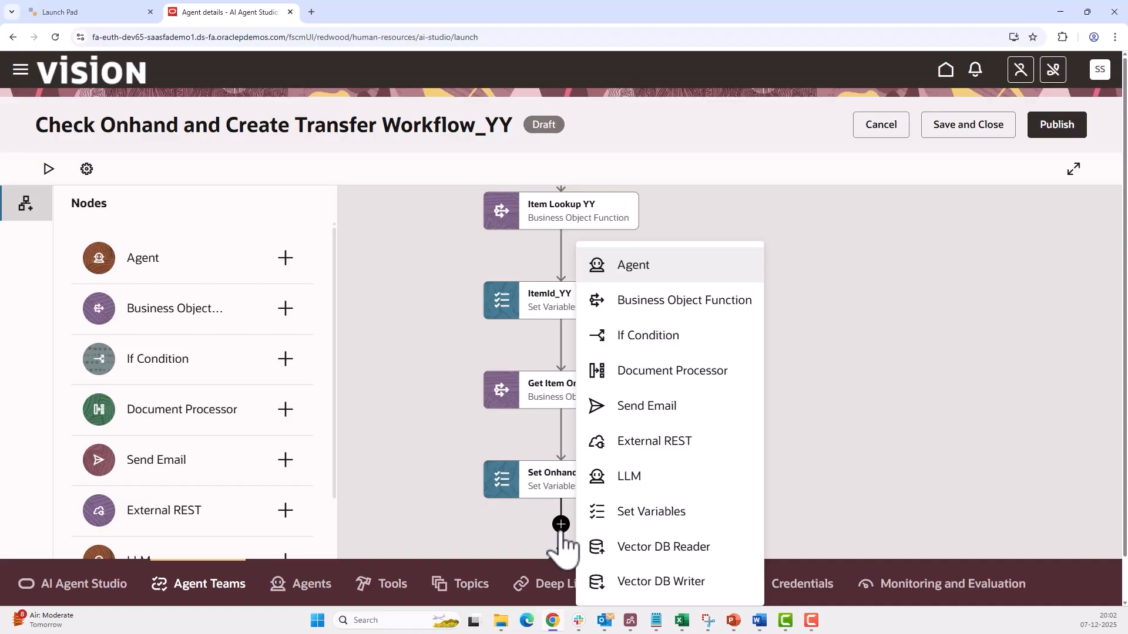
click(659, 339)
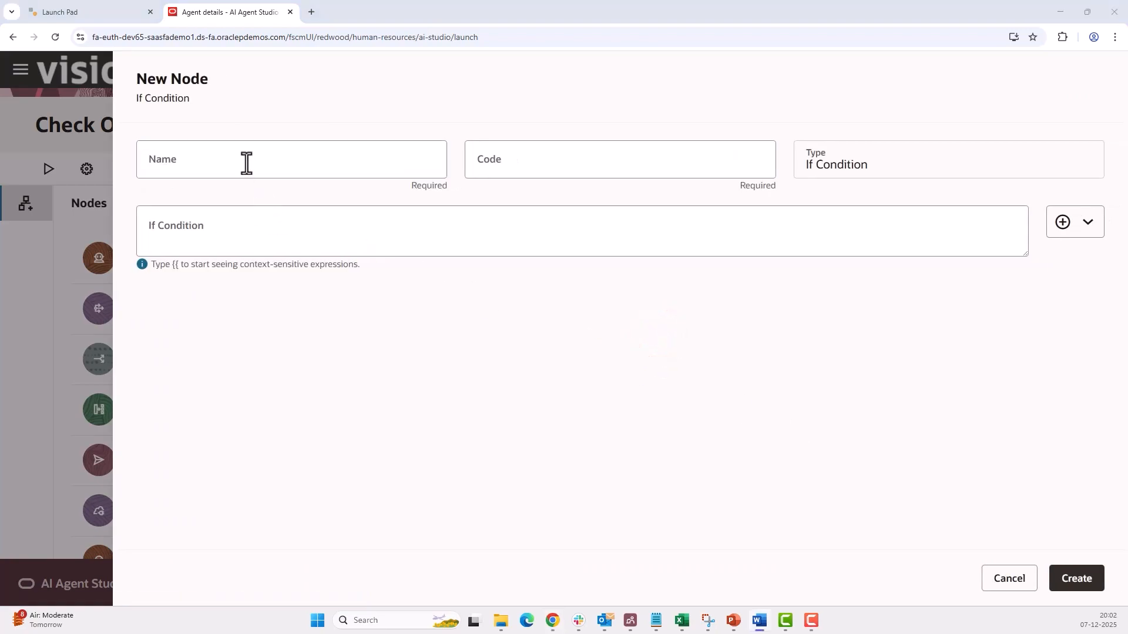
click(246, 164)
text(Item Quantity_YY)
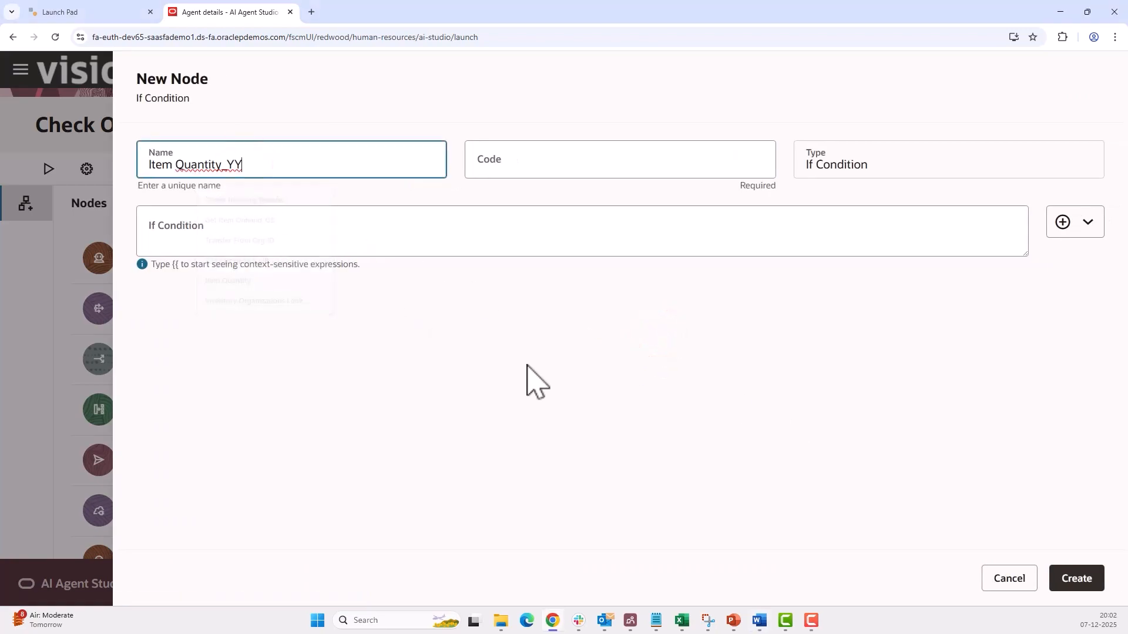
click(527, 365)
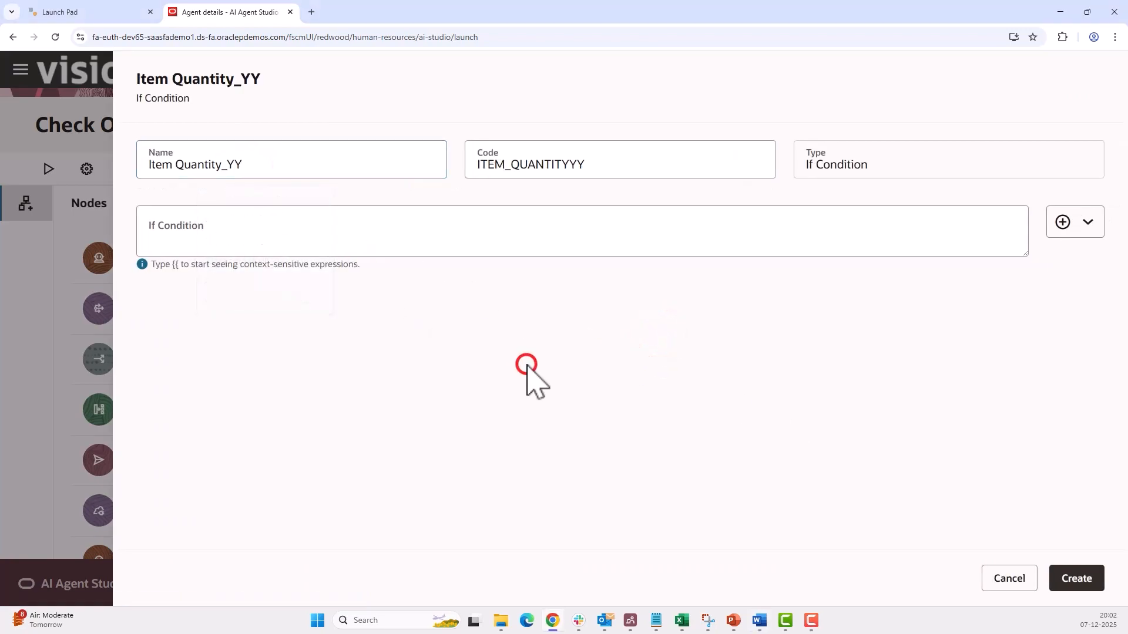
- Set the condition to {{$context.$variables.ItemOnhand < "50"}} and create the Item Quantity_YY node
click(1063, 226)
mouse_move(1032, 284)
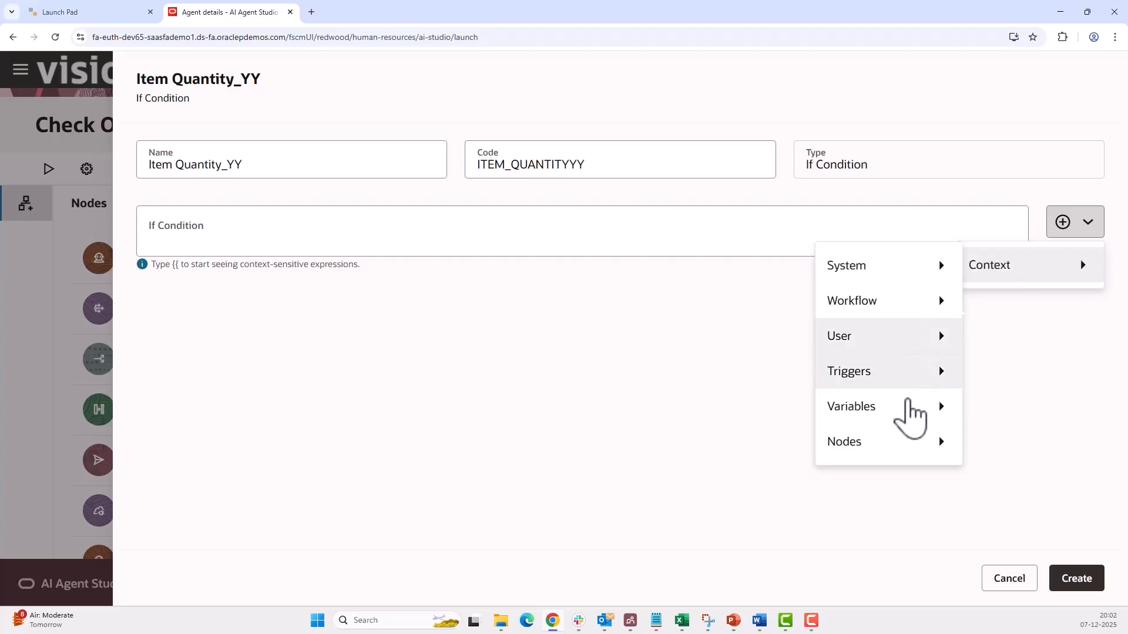
mouse_move(907, 417)
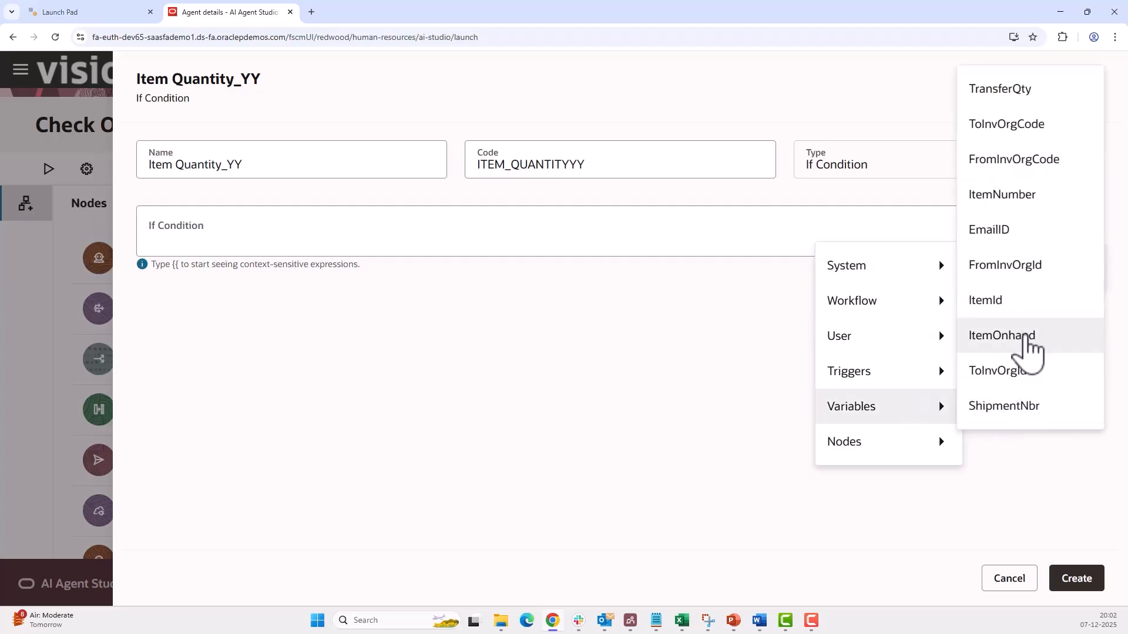
click(1025, 333)
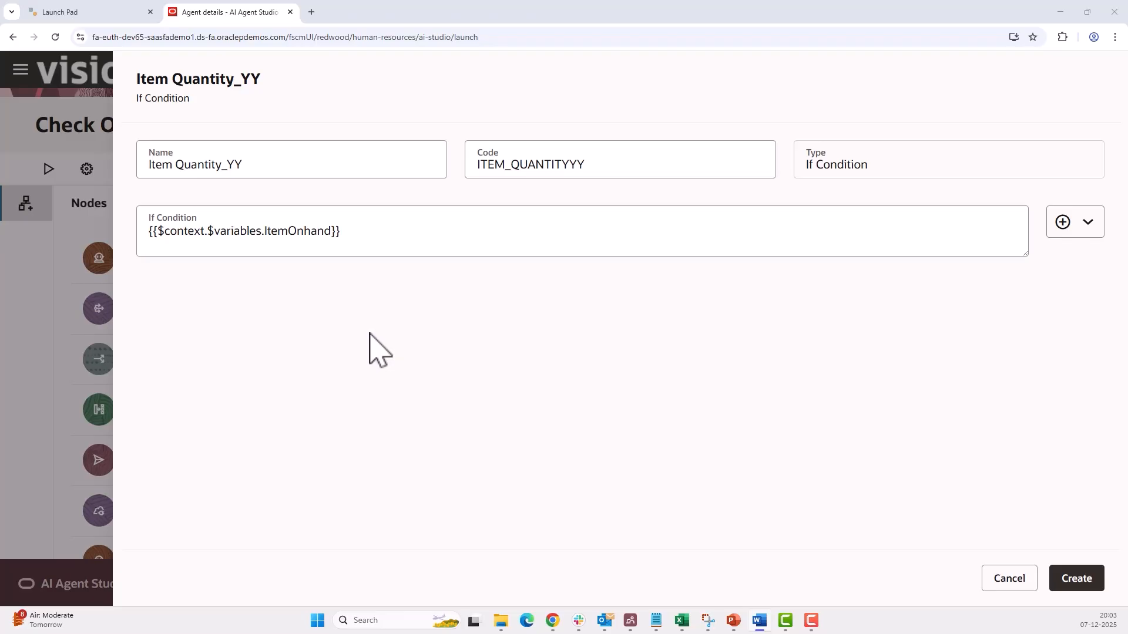
click(332, 232)
text(< "50")
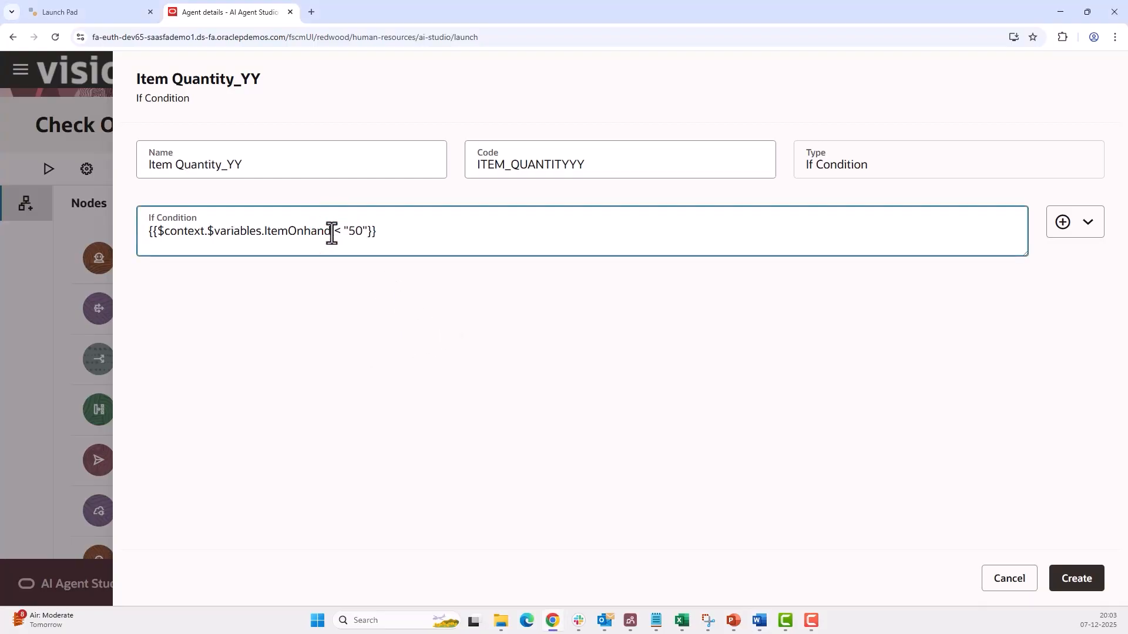
click(1079, 597)
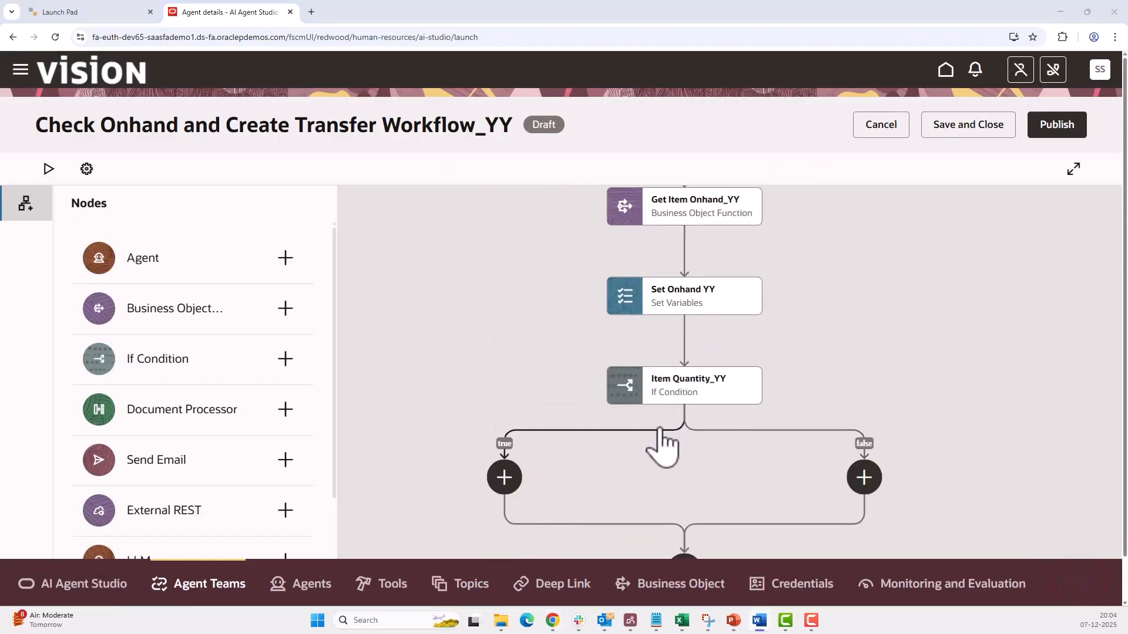
- Add a Send Email node named "Onhand Less Than 50_YY" on the true branch of the Item Quantity_YY condition
mouse_move(694, 405)
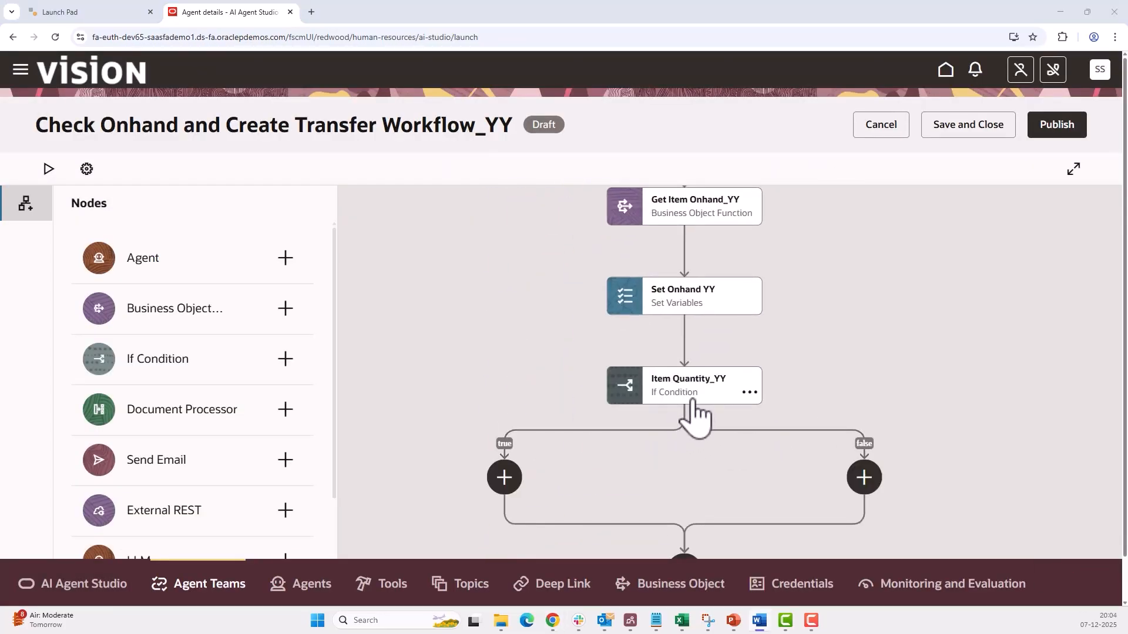
click(504, 477)
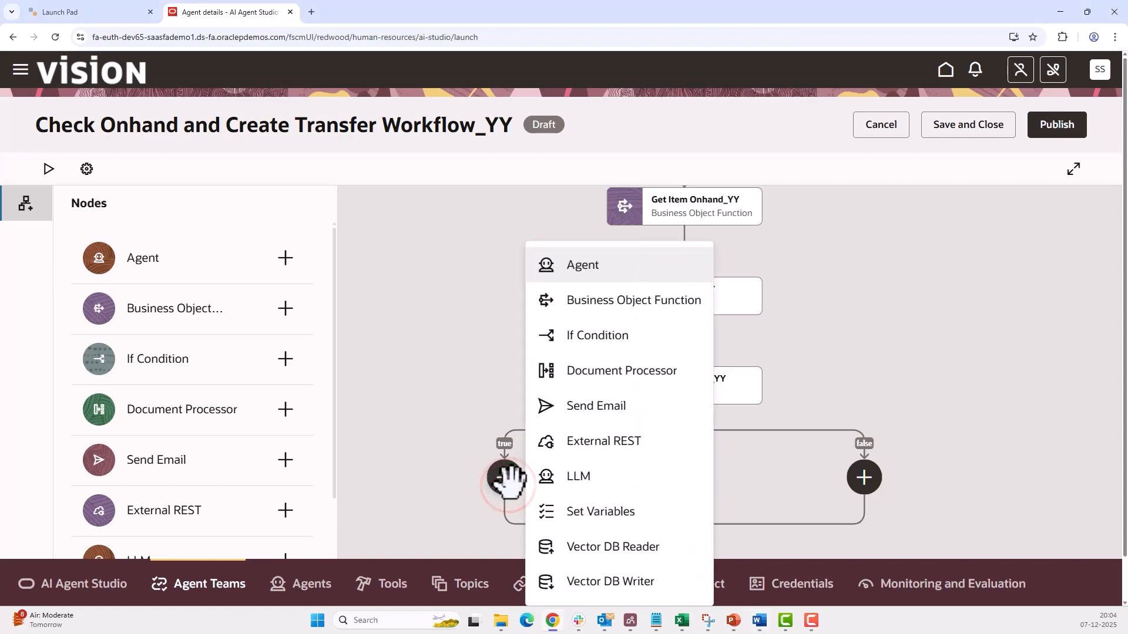
click(623, 411)
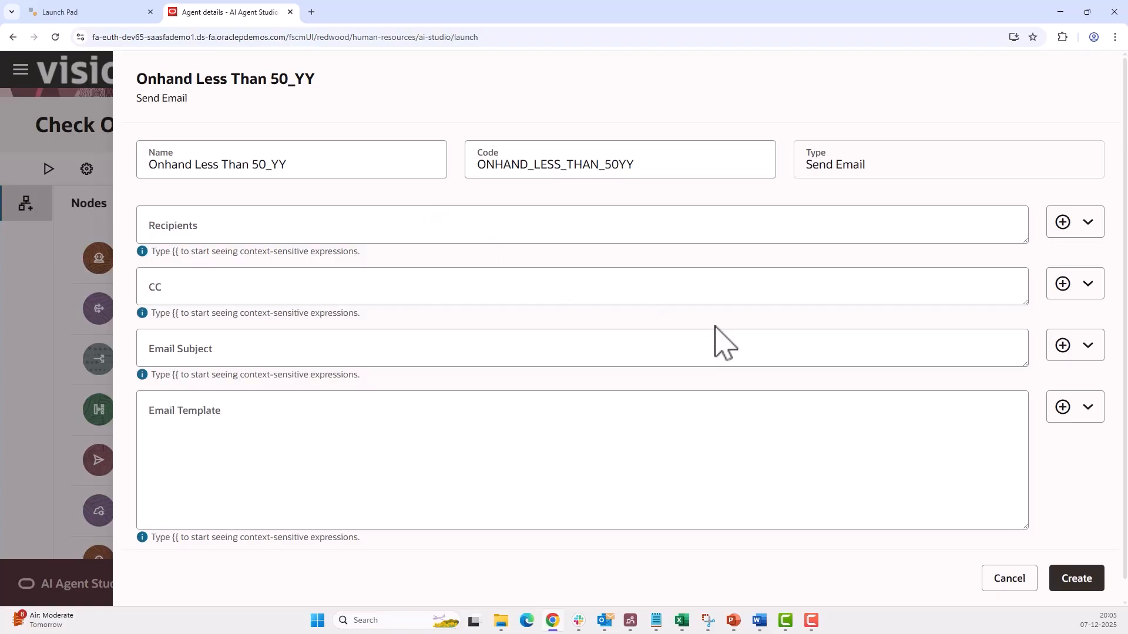
- Set the email's recipients to the EmailID context variable and its subject to "Onhand less than 50"
click(1064, 226)
mouse_move(1023, 271)
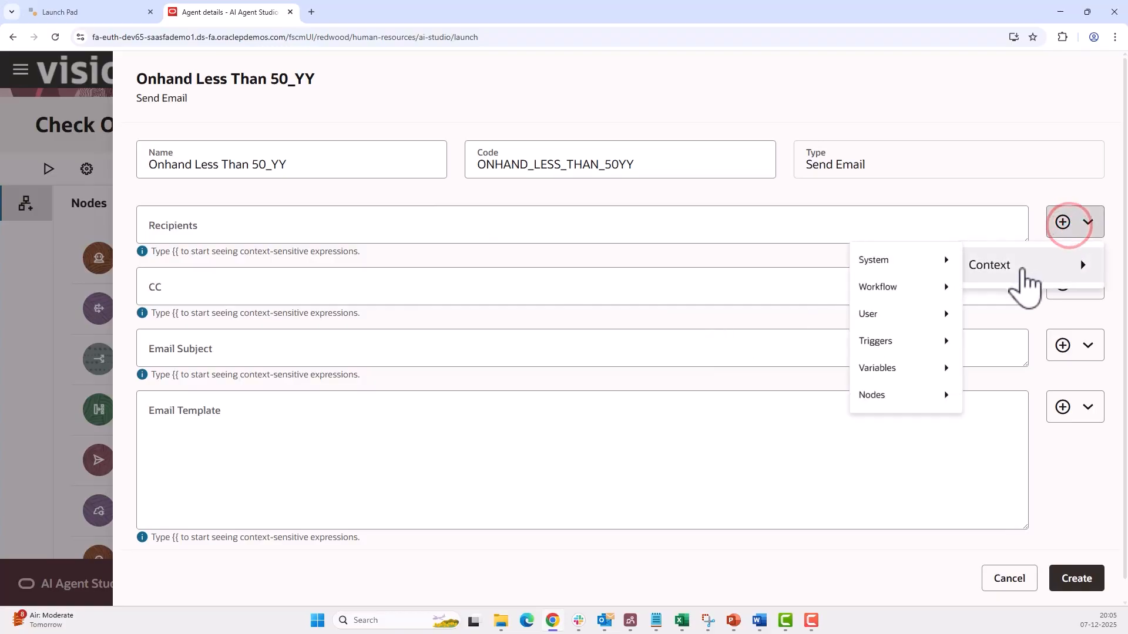
mouse_move(891, 416)
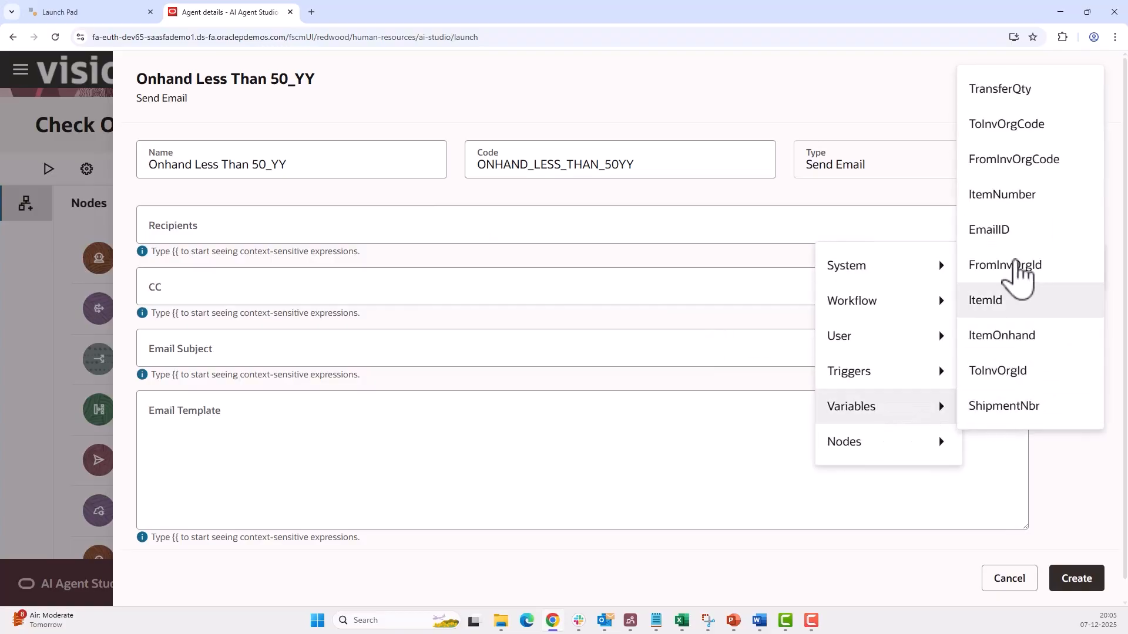
click(1006, 230)
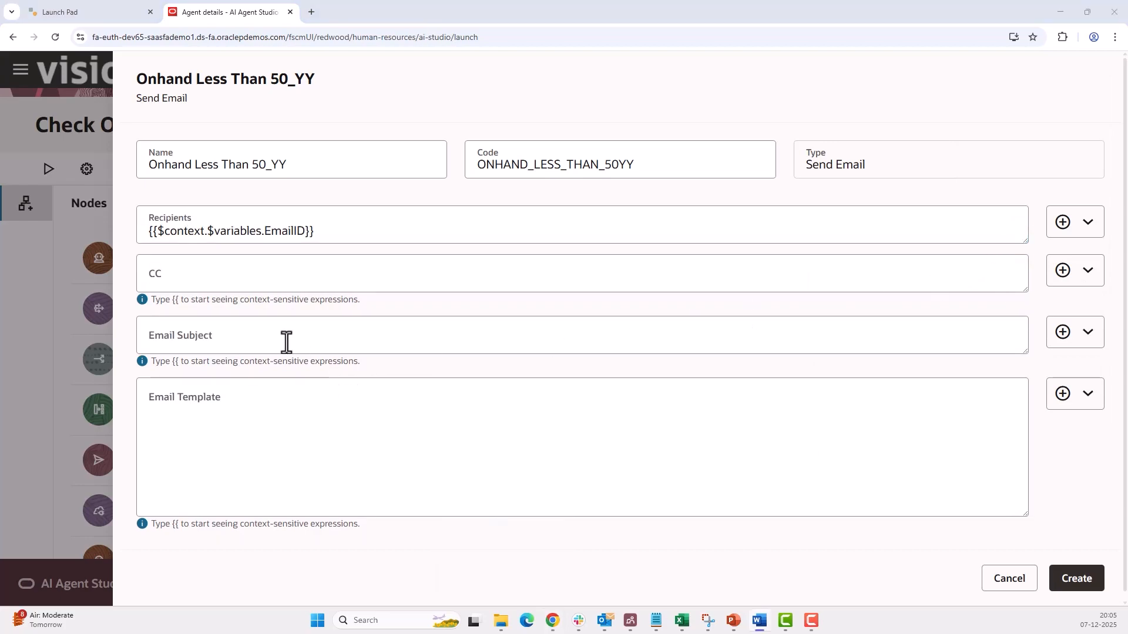
click(271, 337)
text(Onhand less than 50)
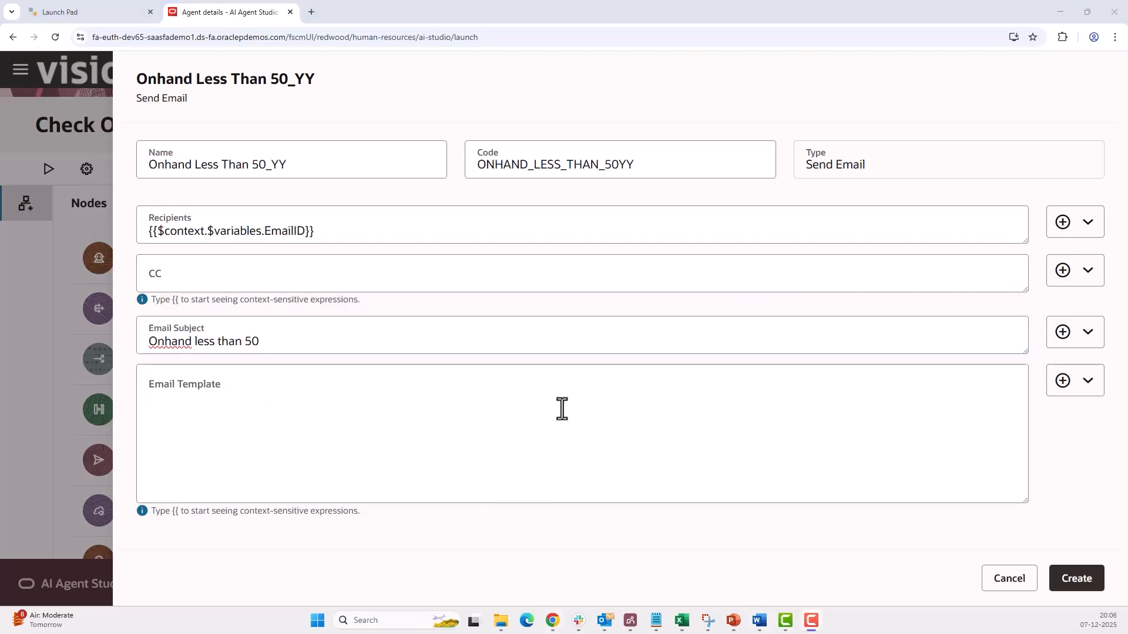
- Write the email template's first line as "Transfer Shipment {{$context.$triggers.REST.$input.ShipmentNbr}} not created."
click(1065, 383)
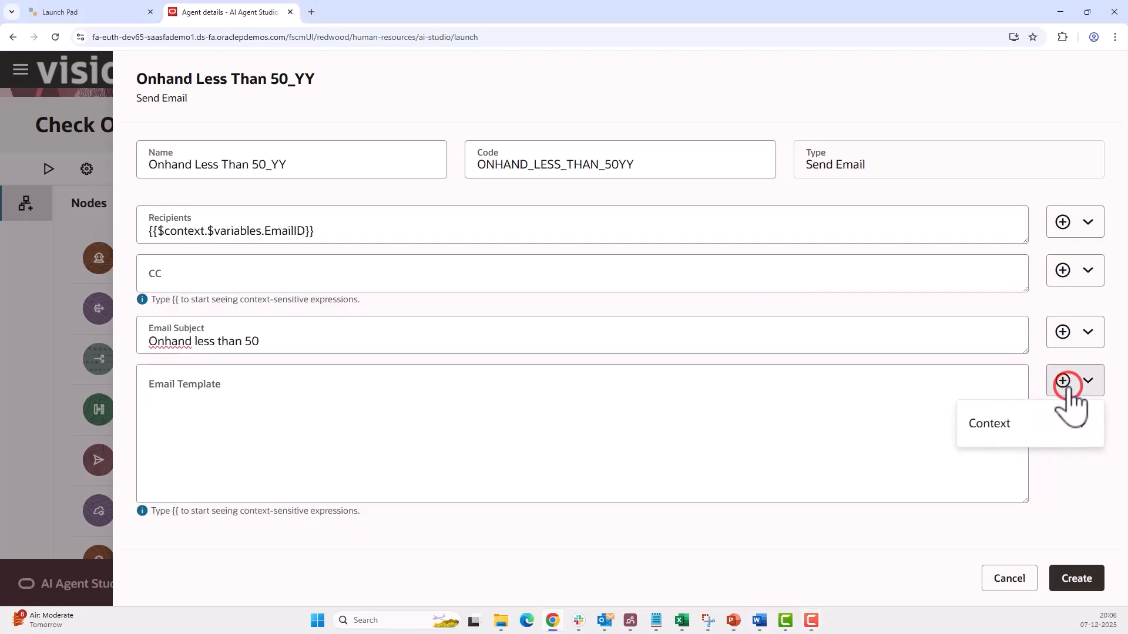
mouse_move(1048, 426)
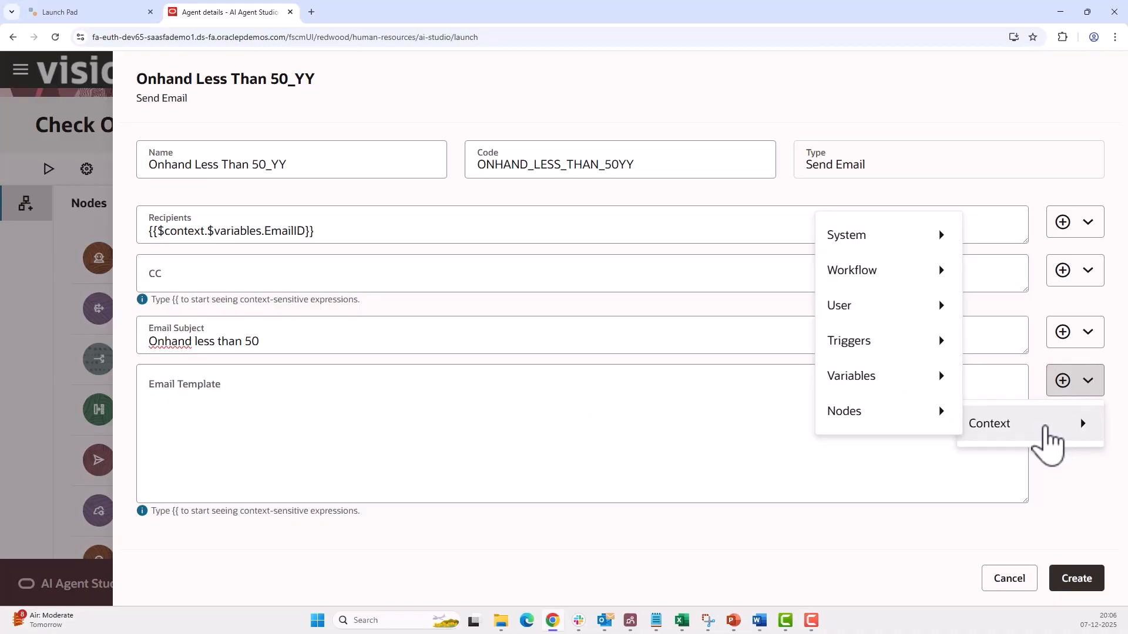
mouse_move(881, 341)
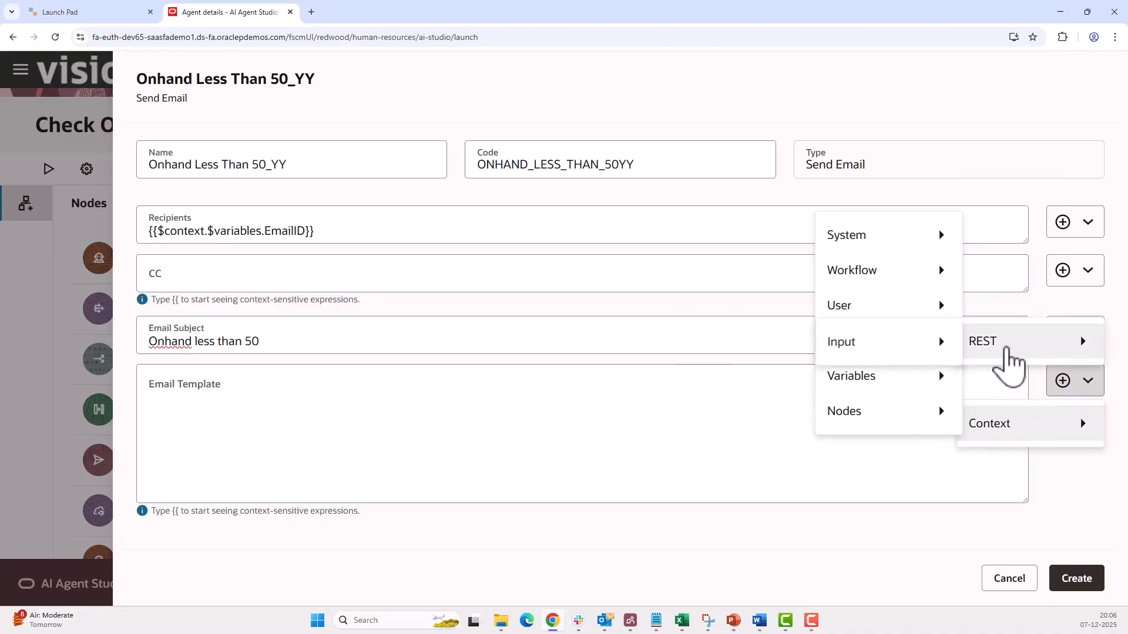
mouse_move(919, 358)
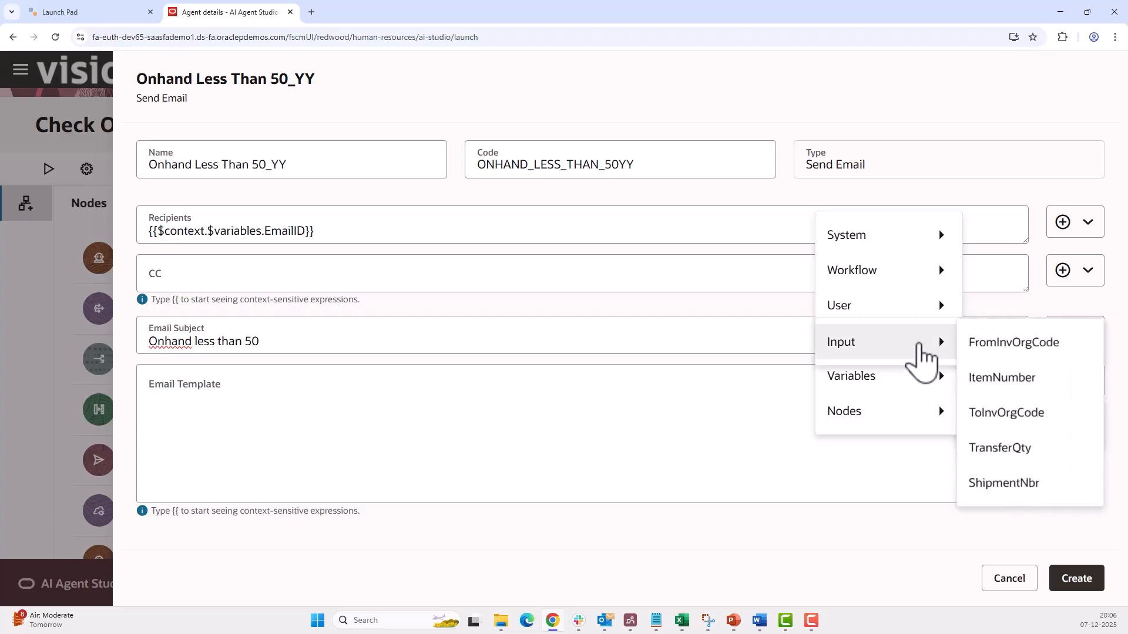
click(1007, 483)
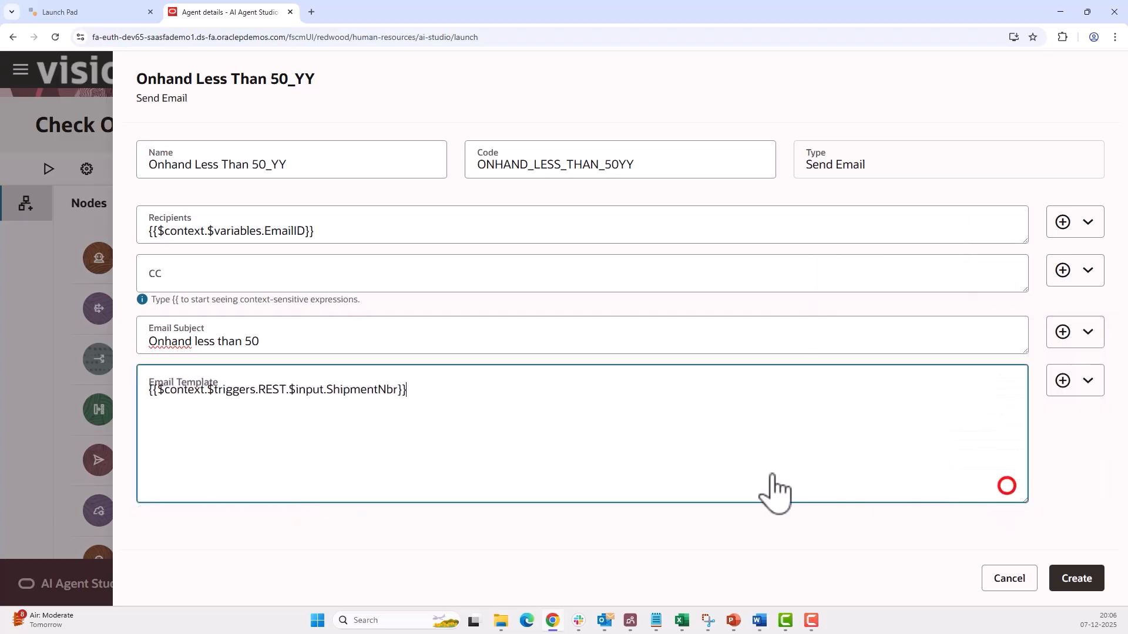
click(222, 446)
text(Transfer Shipment)
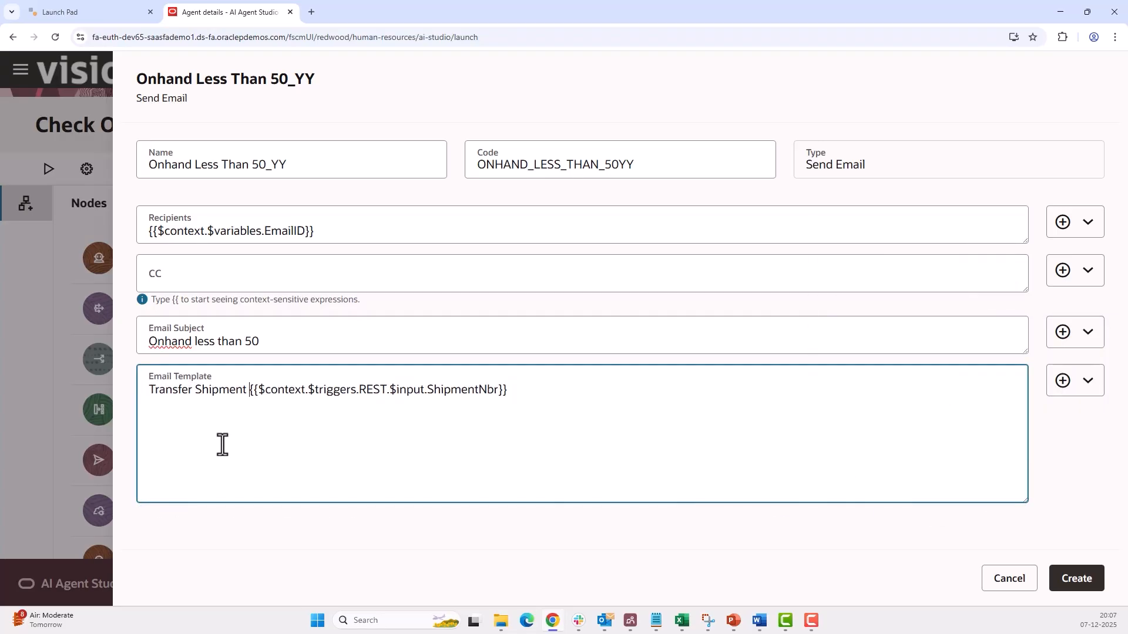
key(alt+Tab)
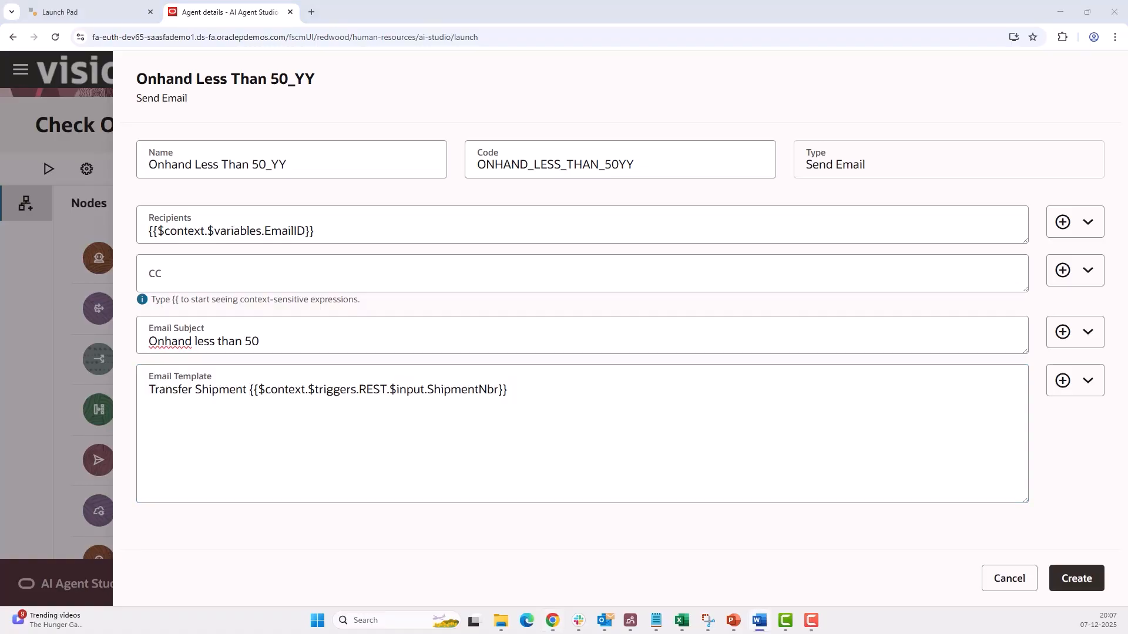
click(527, 390)
text(not created.)
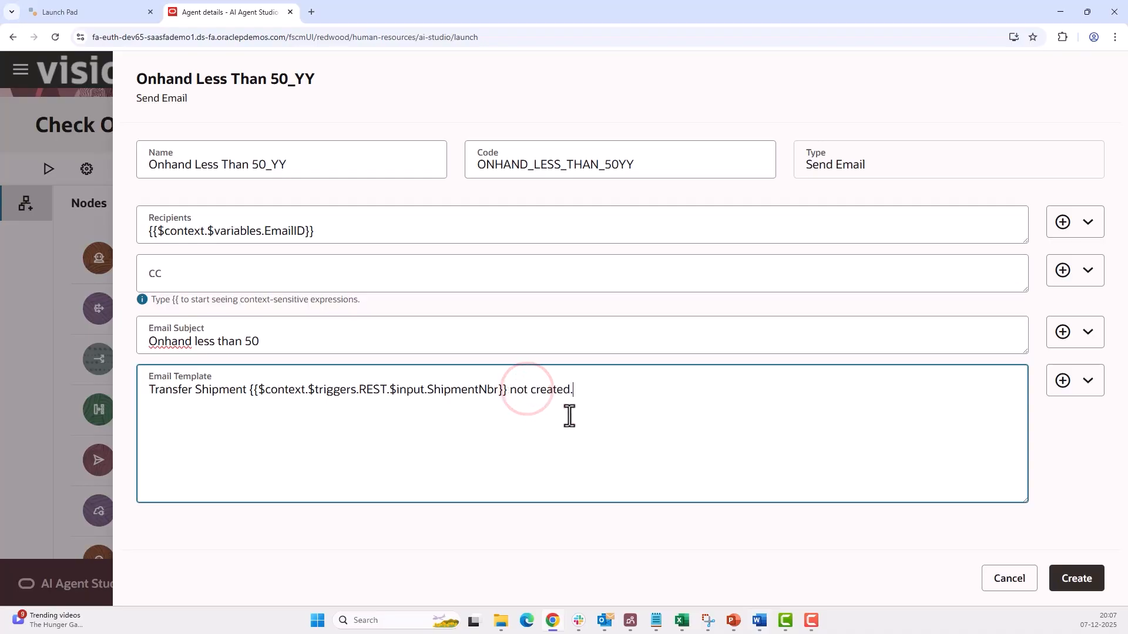
- Add the template line "Onhand for item {{$context.$variables.ItemNumber}} is less than 50 please contact Facility manager to create transfer." and create the email node
key(Return)
click(1087, 383)
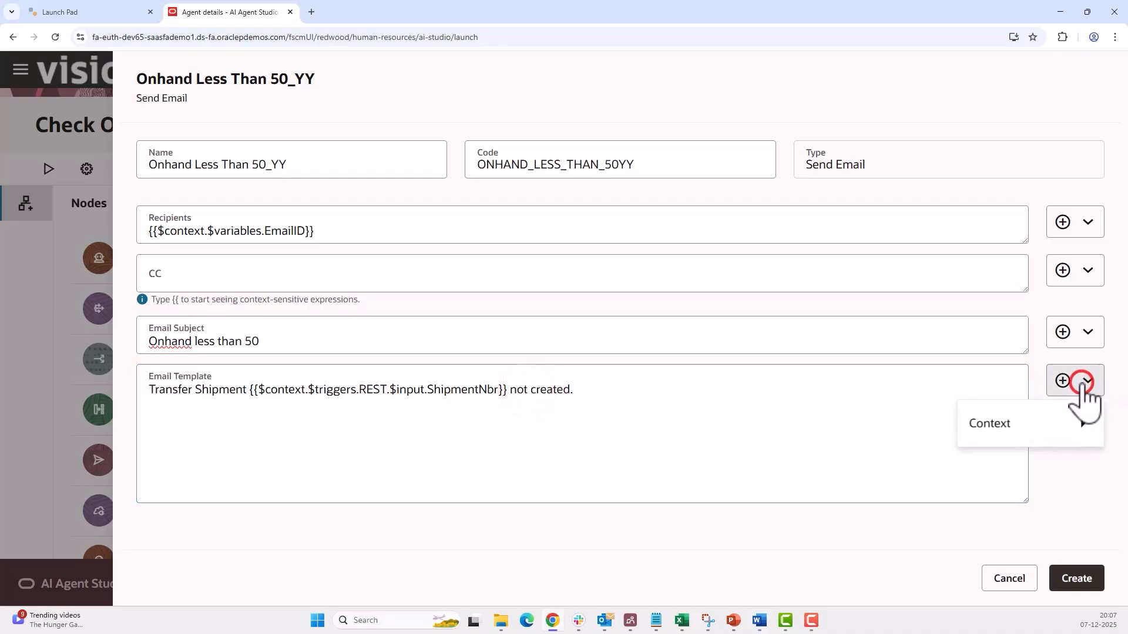
mouse_move(1055, 440)
mouse_move(912, 394)
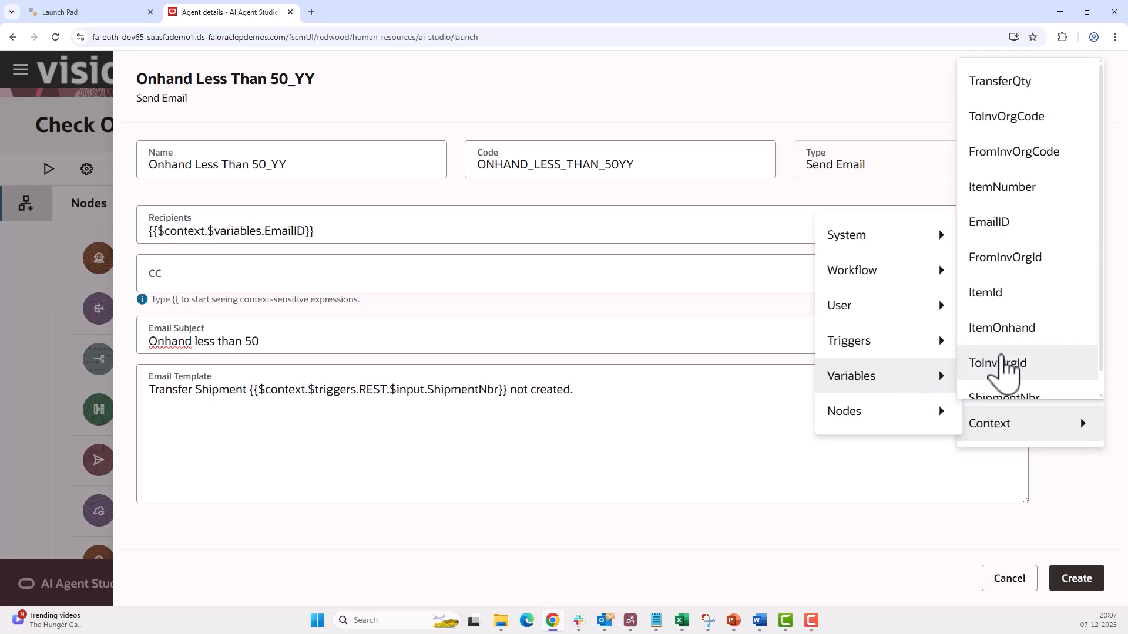
click(1014, 186)
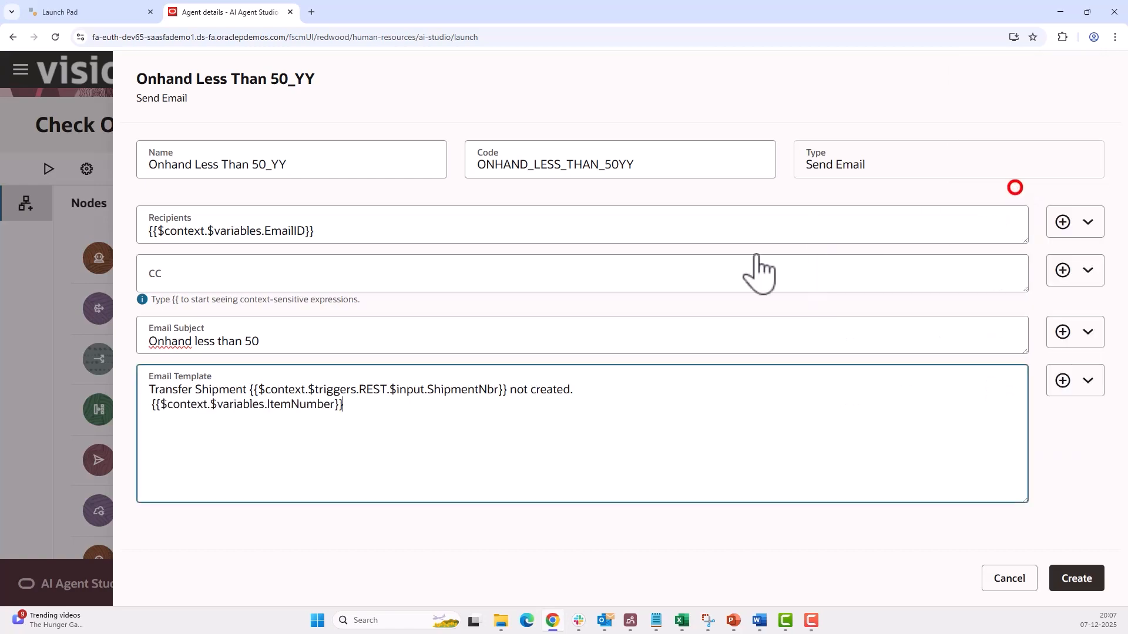
click(150, 405)
text(Onhand for item)
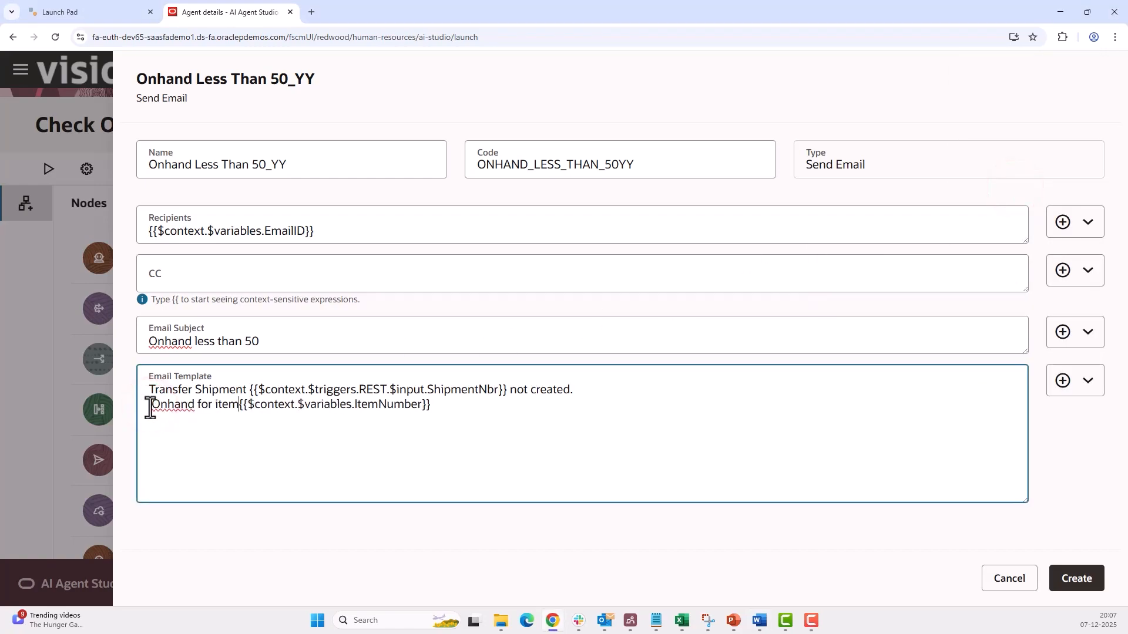
click(445, 405)
text(is less than 50 please contact Facility manager to create transfer.)
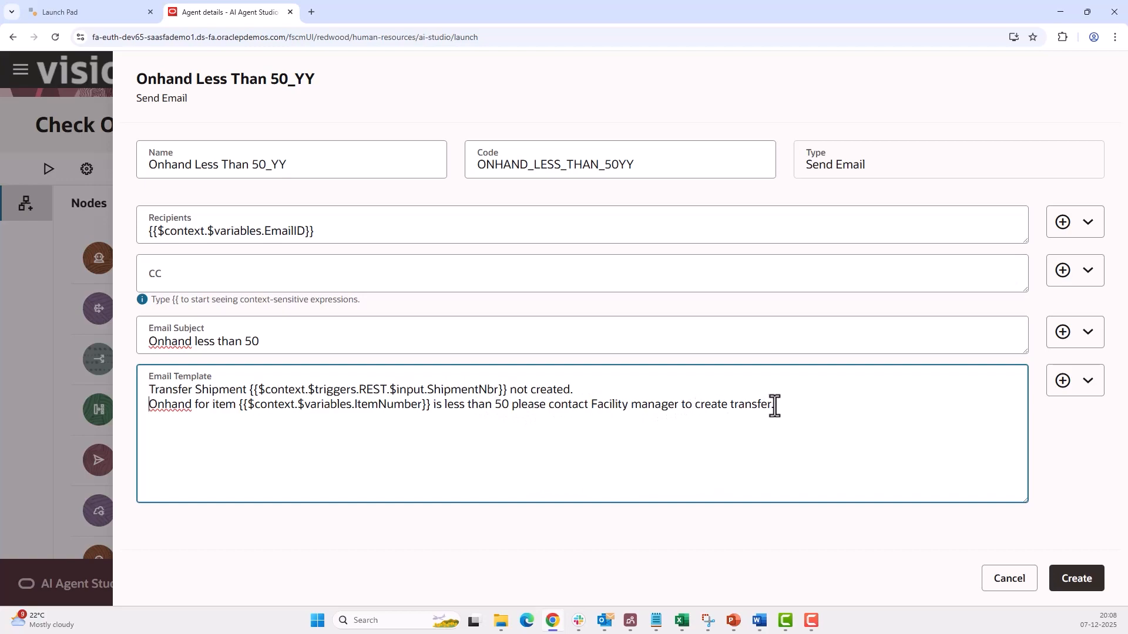
click(1070, 574)
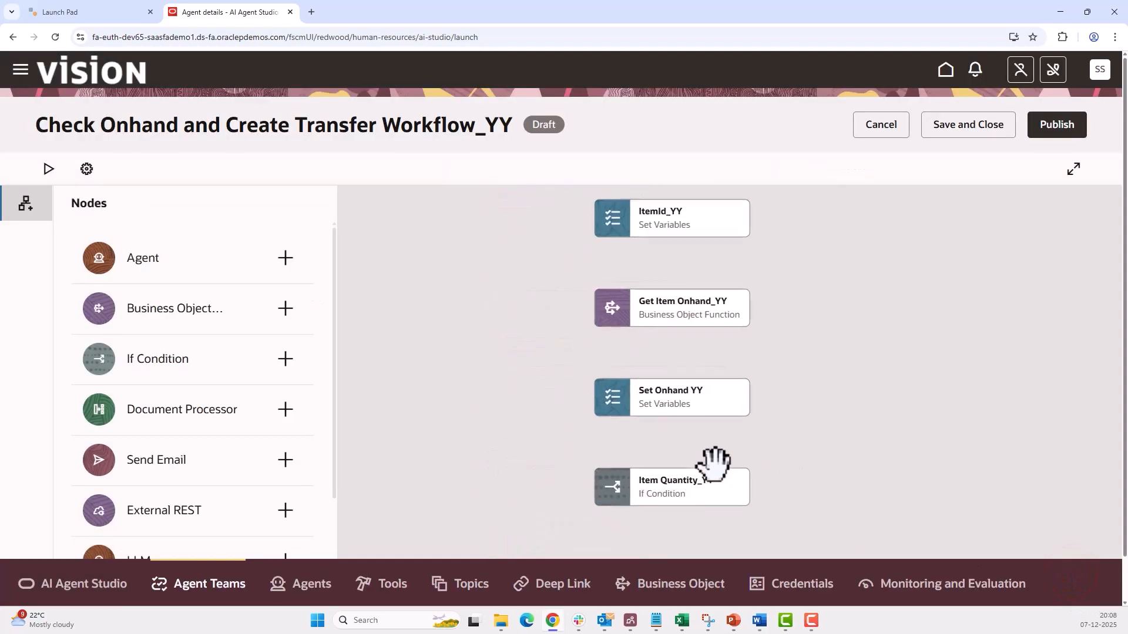
- Add a Business Object Function node named "Create InterOrg Transfer_YY" on the false branch of the Item Quantity_YY condition
drag(966, 476, 975, 353)
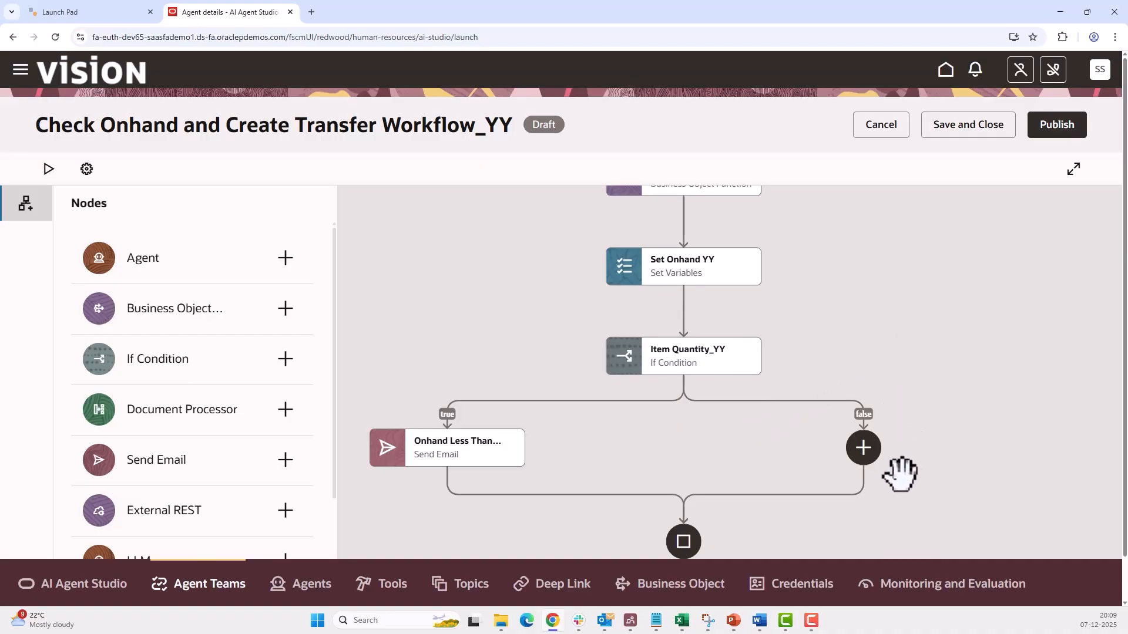
click(863, 447)
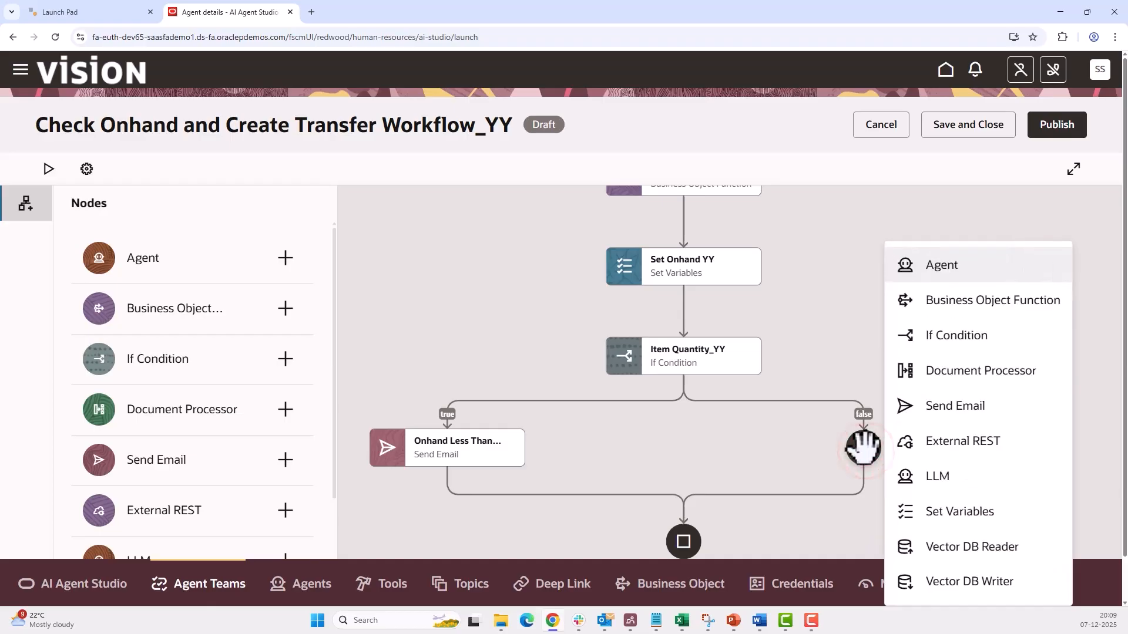
click(985, 306)
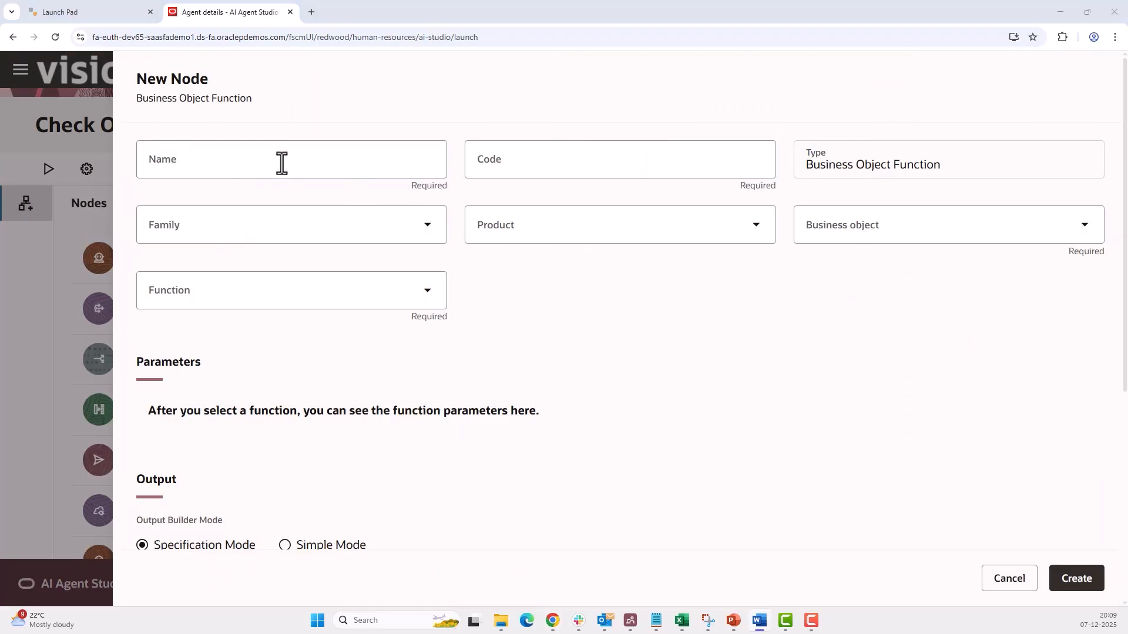
click(279, 159)
text(Create InterOrg Transfer_YY)
click(573, 306)
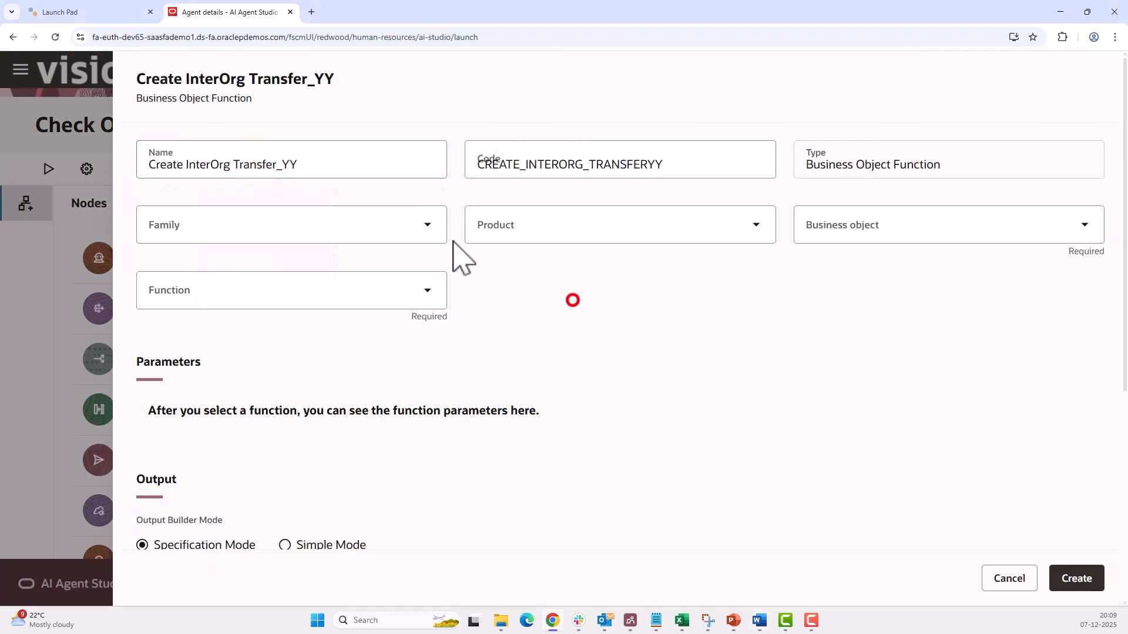
- Set the node's family to SCM, product to Inventory Management, business object to Create Interorganization Transfer and function to create_intransitInterOrganizationTransfer
click(427, 224)
scroll(329, 505, down, 1)
click(294, 521)
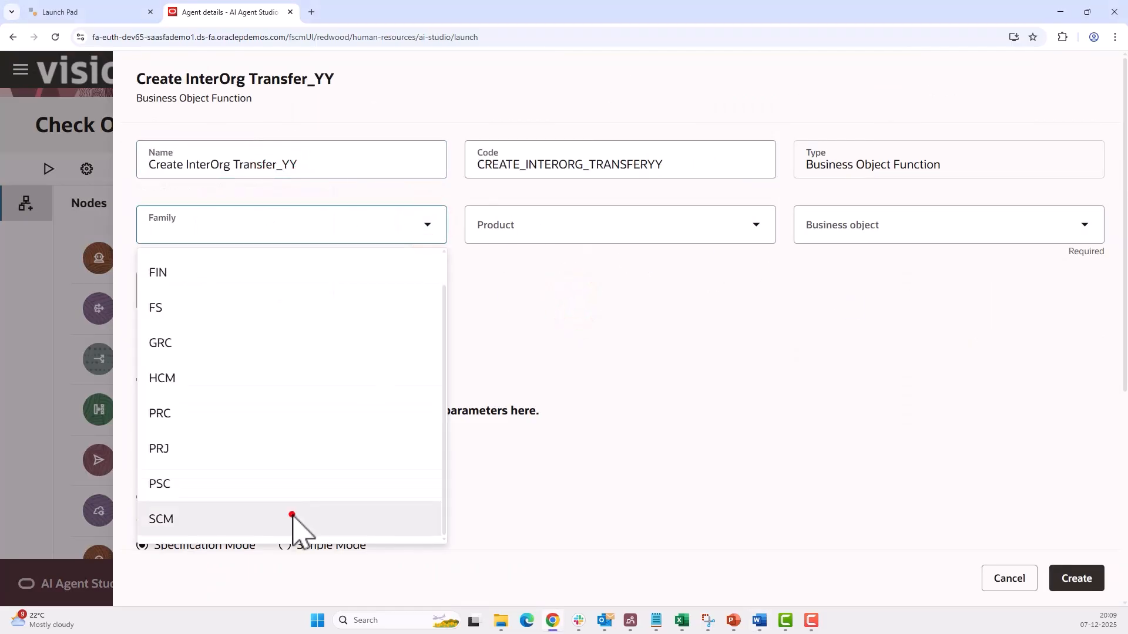
click(757, 226)
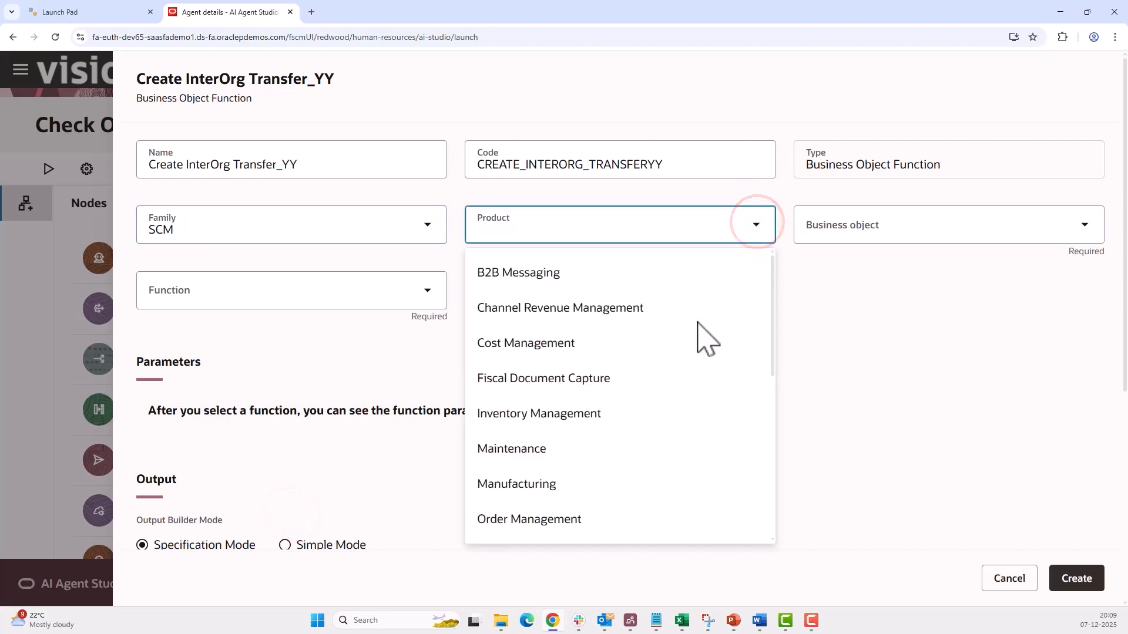
click(649, 424)
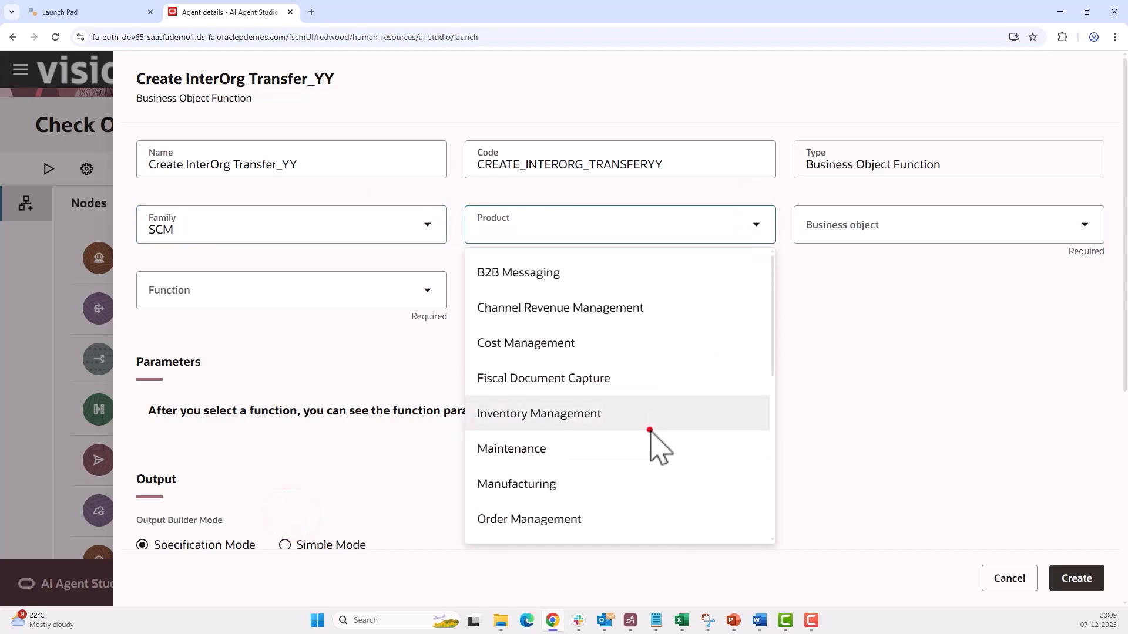
click(1044, 237)
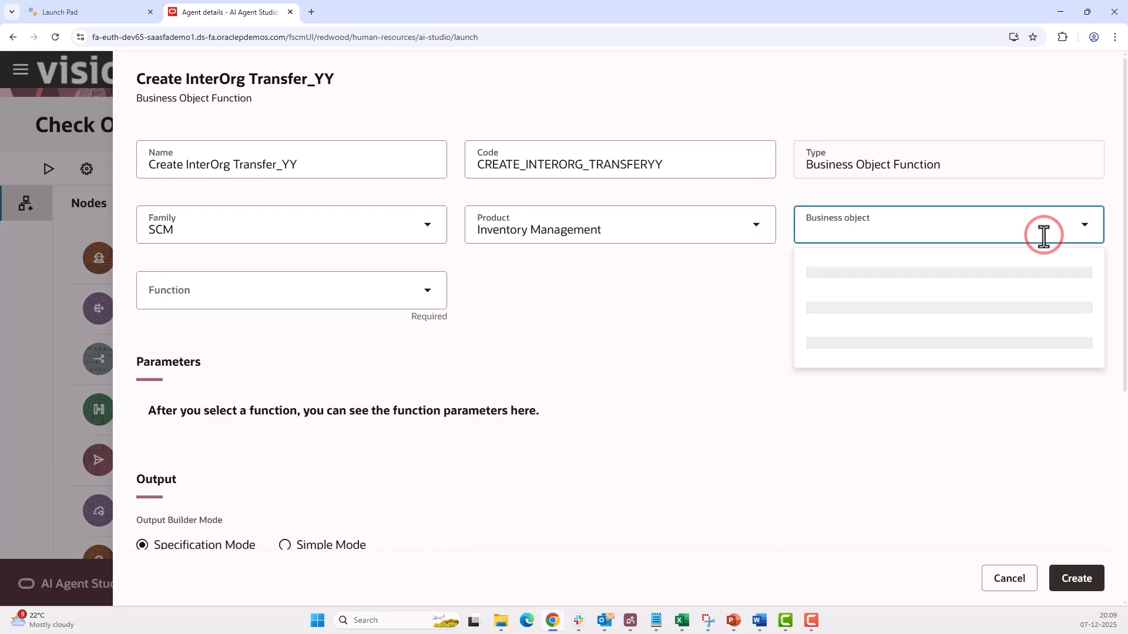
text(Create Inter)
click(999, 311)
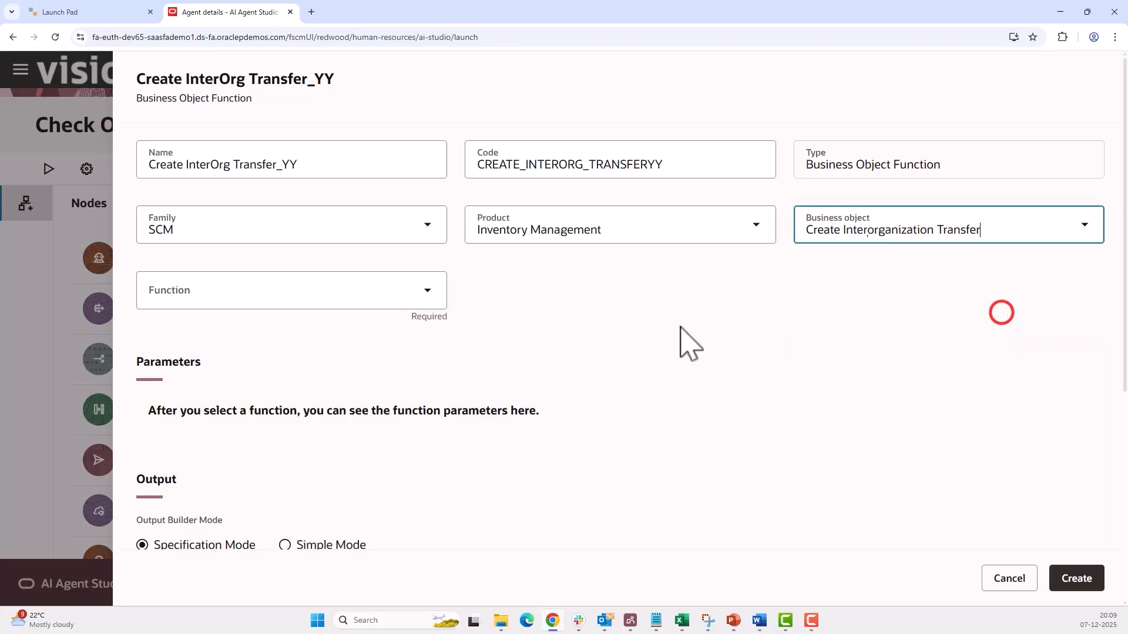
click(417, 292)
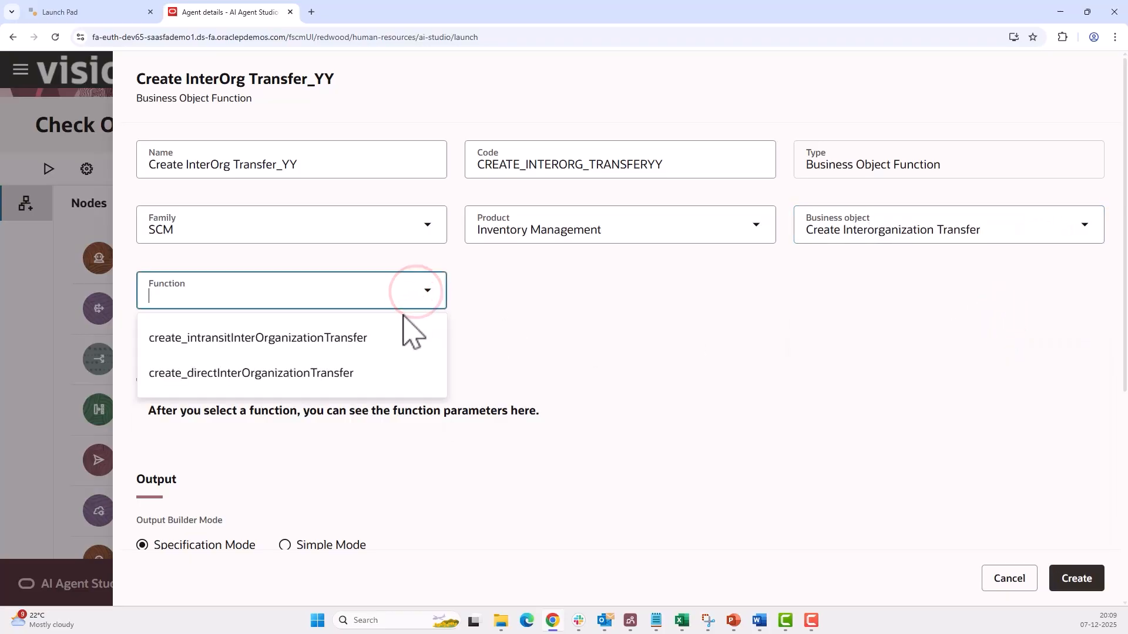
click(347, 351)
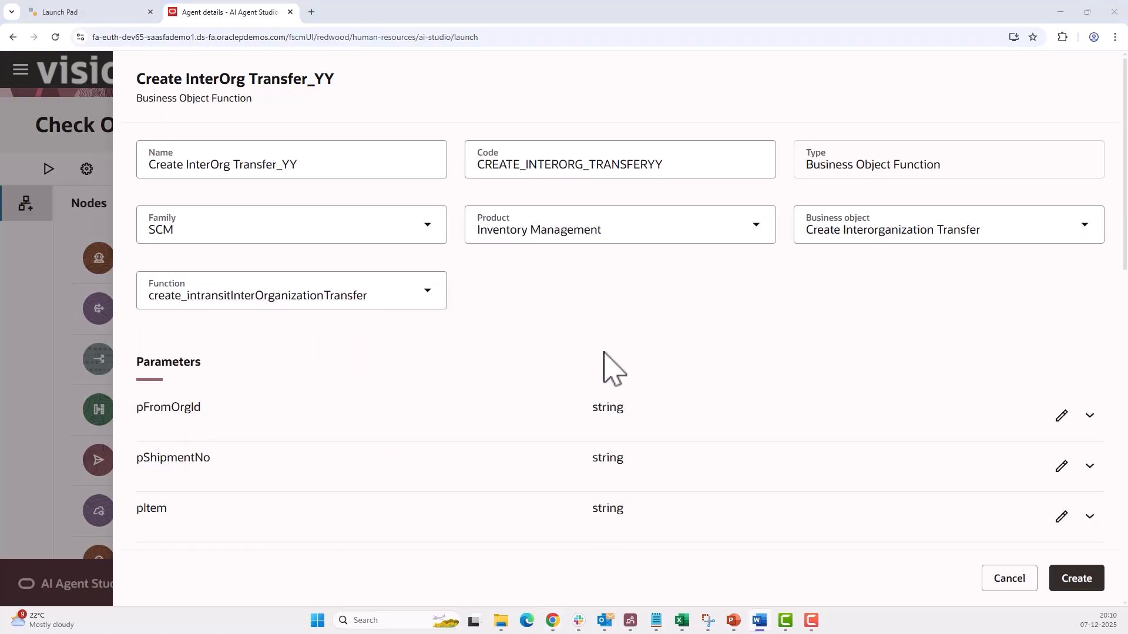
- Set the pFromOrgId parameter to the FromInvOrgId context variable and apply it
scroll(605, 353, down, 4)
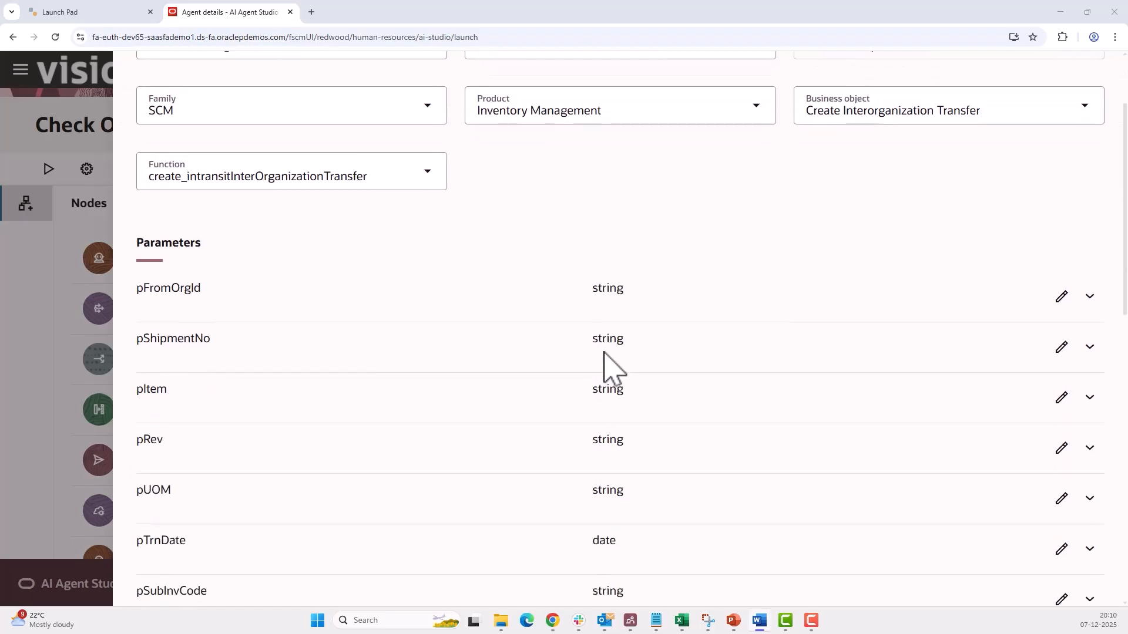
scroll(605, 353, down, 1)
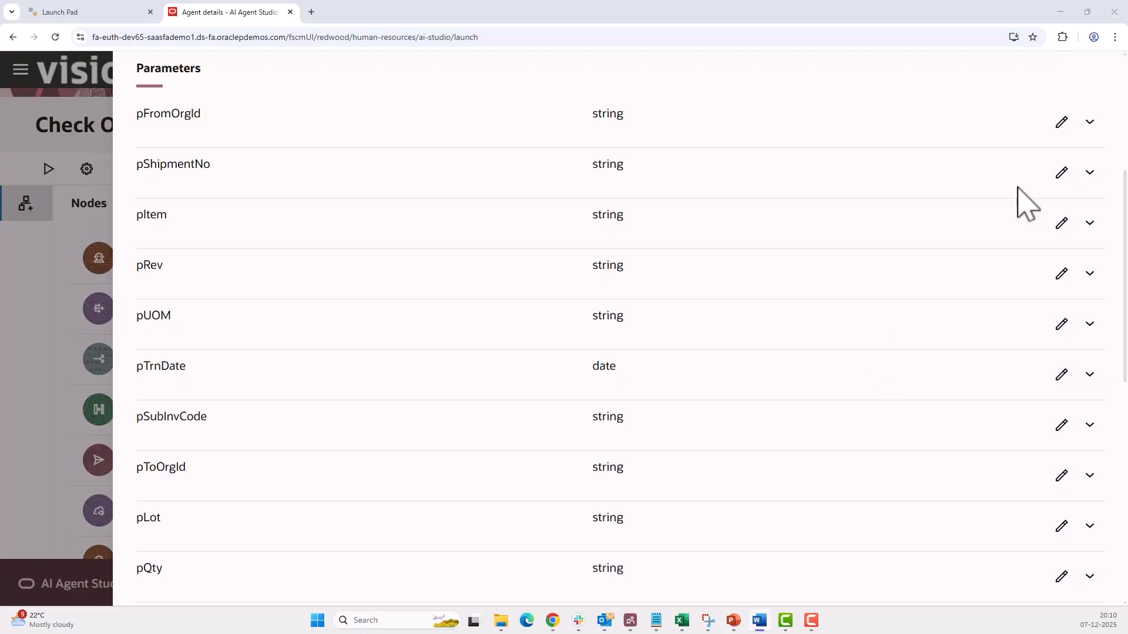
click(1063, 123)
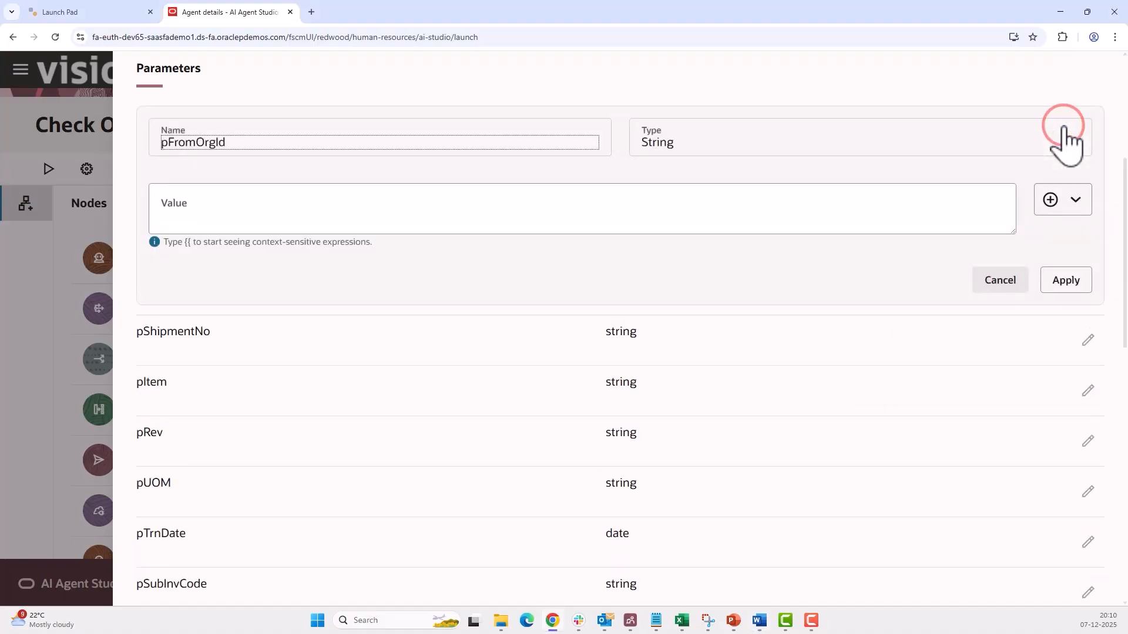
click(1051, 200)
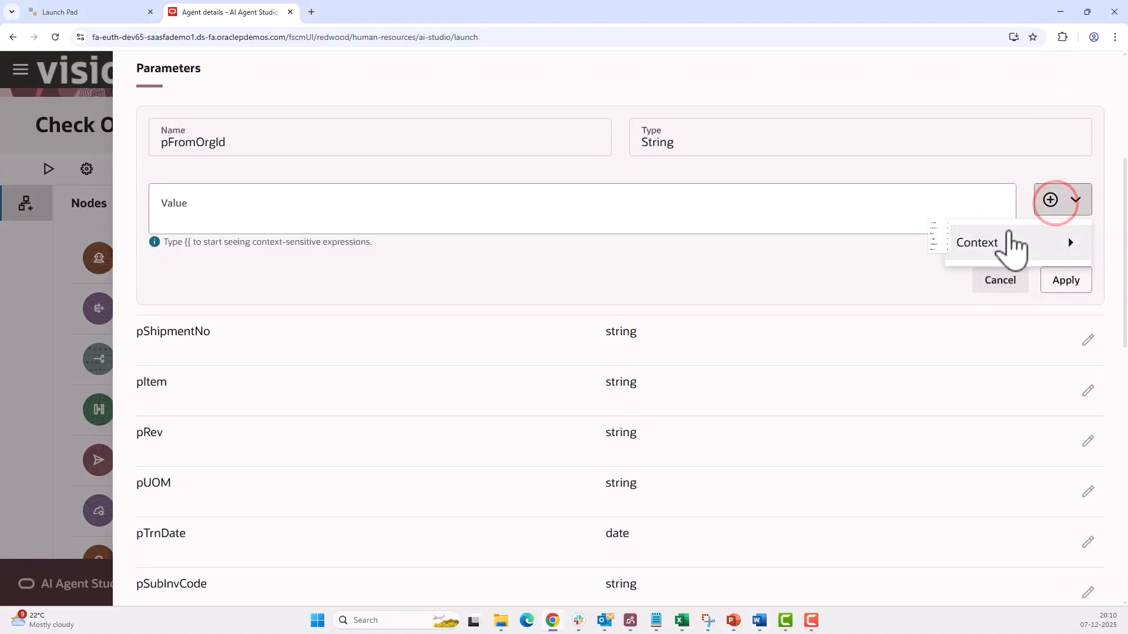
mouse_move(1005, 244)
mouse_move(907, 385)
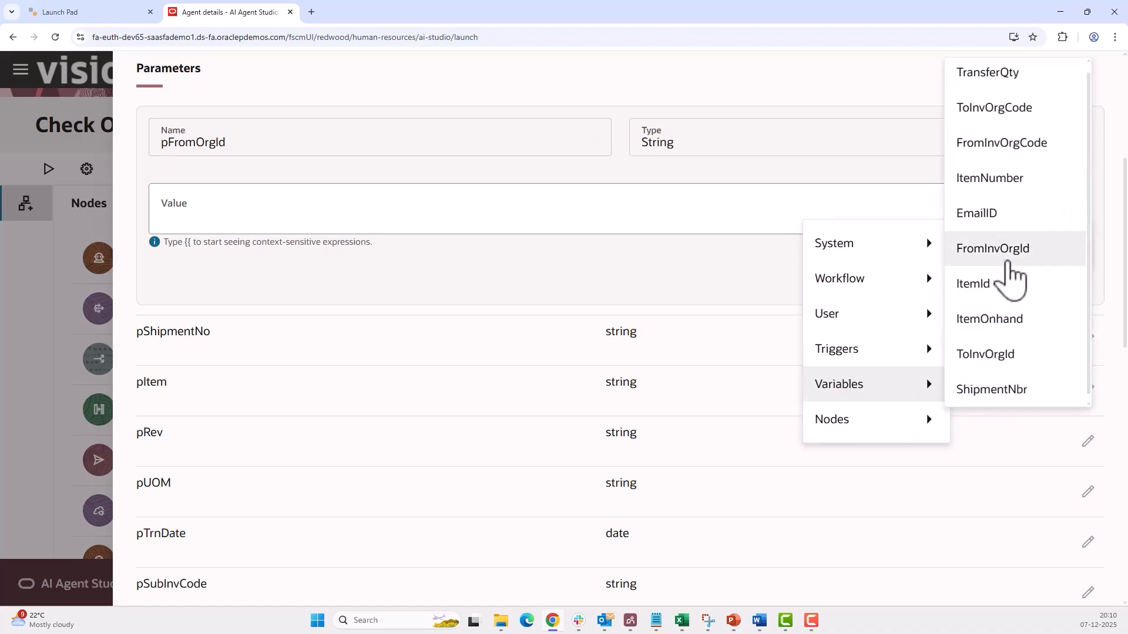
click(1006, 248)
click(1062, 271)
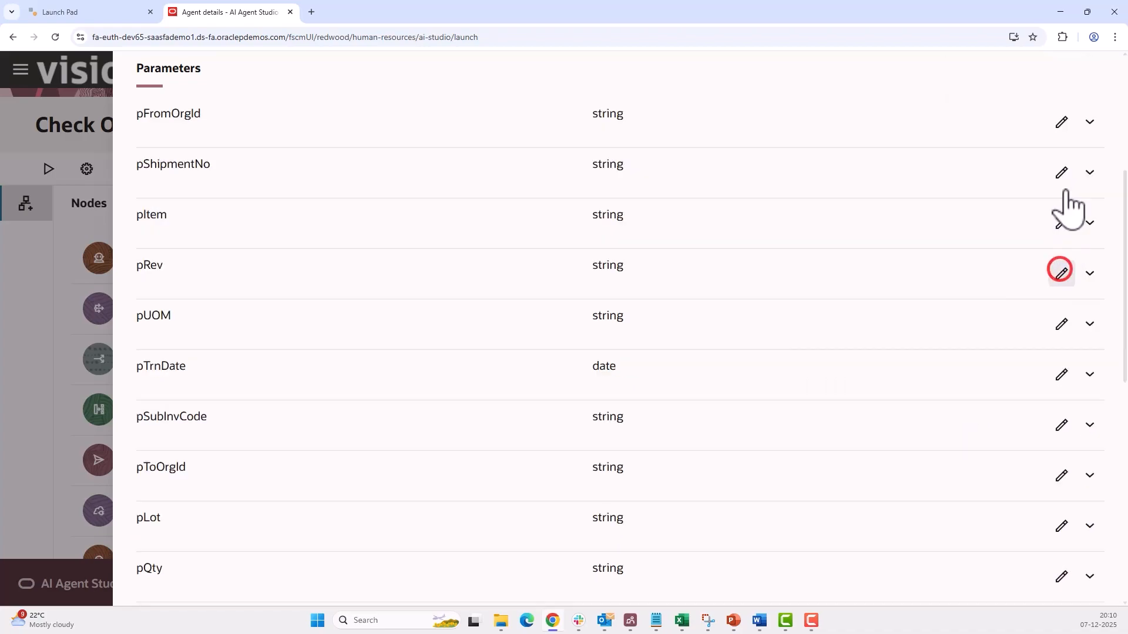
- Set the pShipmentNo parameter to {{$context.$variables.ShipmentNbr}} and apply it
click(1063, 175)
click(1059, 254)
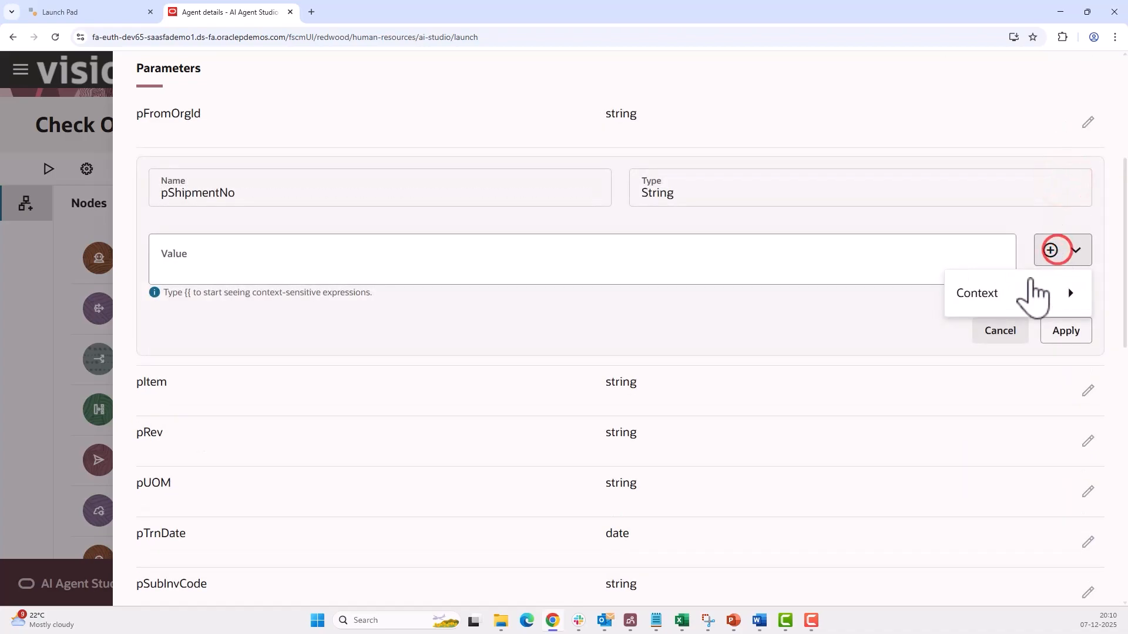
mouse_move(1006, 297)
mouse_move(882, 435)
click(1021, 448)
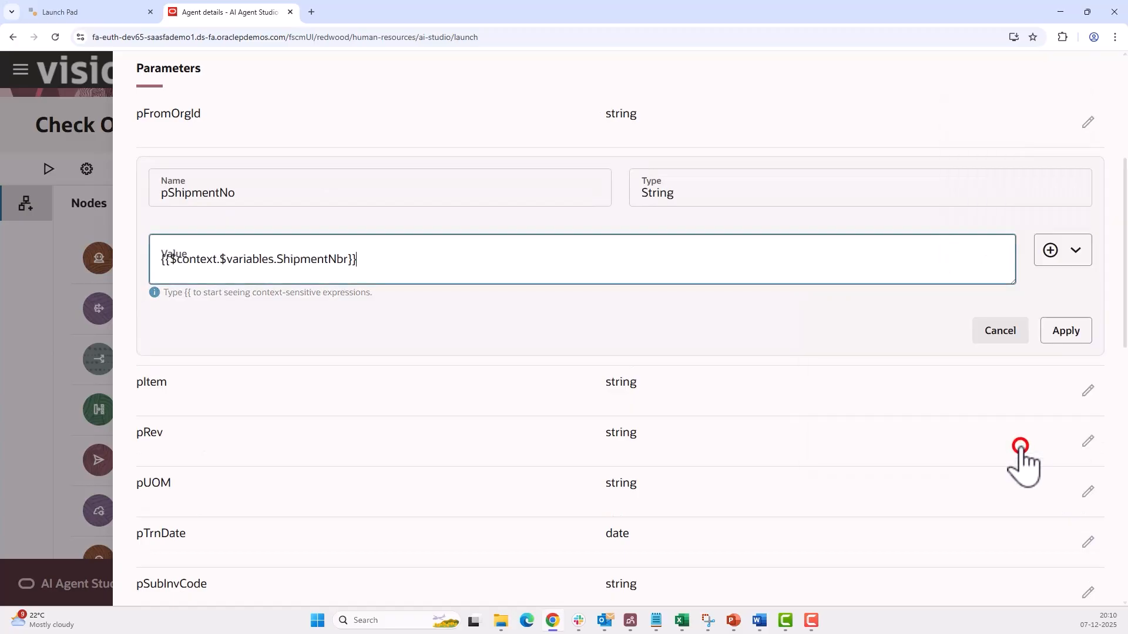
click(1066, 326)
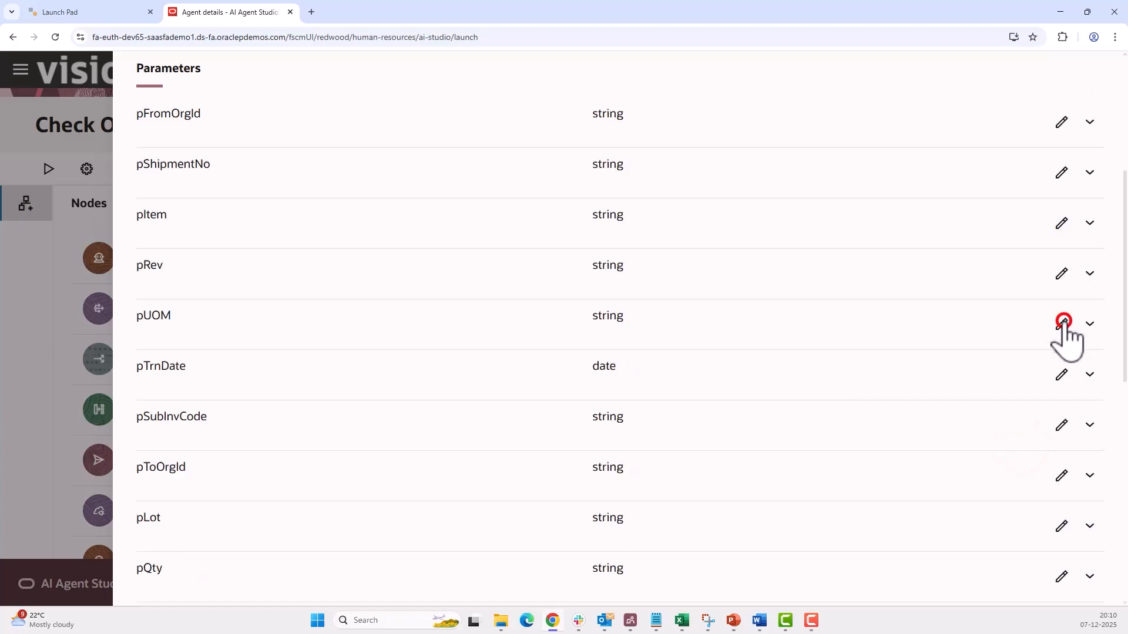
- Set the pItem parameter to the ItemNumber context variable and apply it
click(1062, 223)
click(1051, 301)
mouse_move(1004, 344)
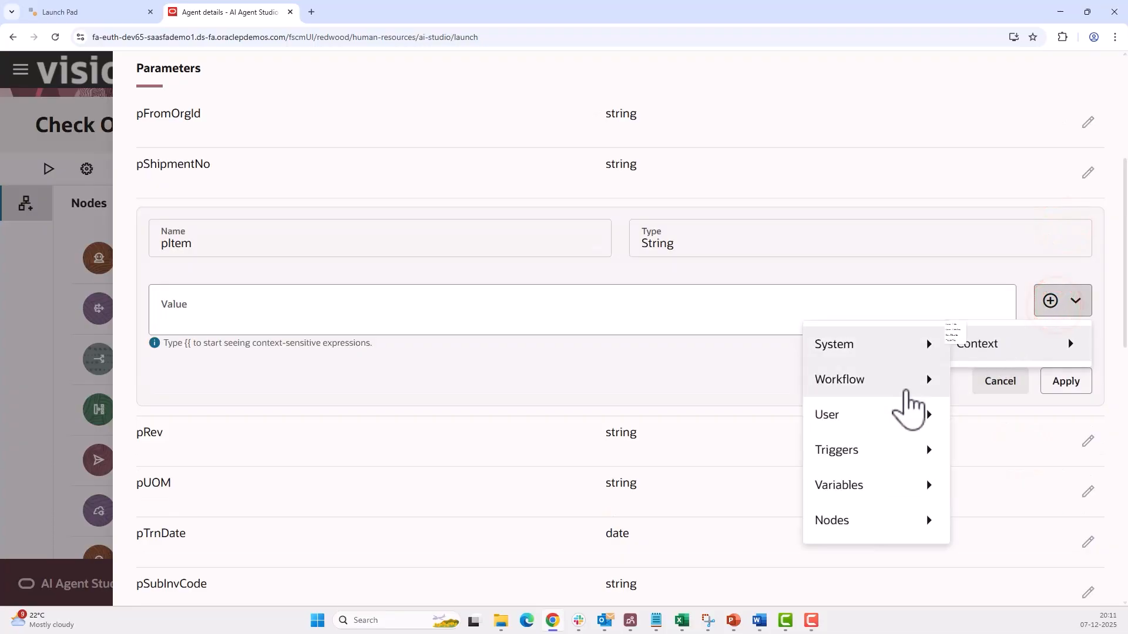
mouse_move(838, 483)
click(1014, 274)
click(1066, 369)
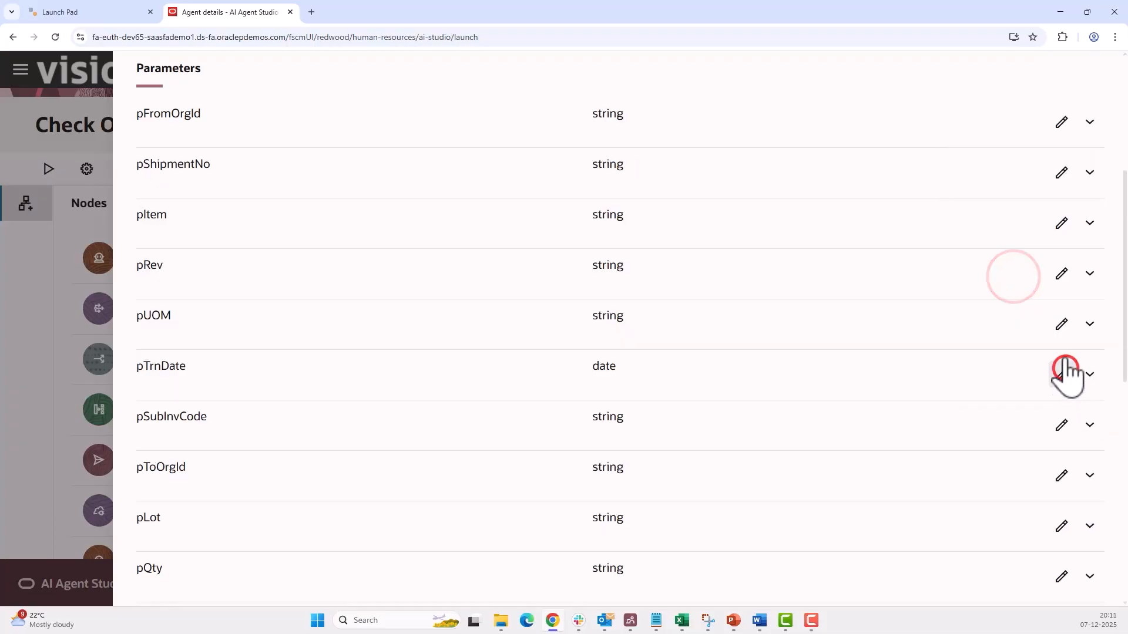
- Set the pUOM parameter to Ea and apply it
click(1061, 324)
click(907, 409)
text(Ea)
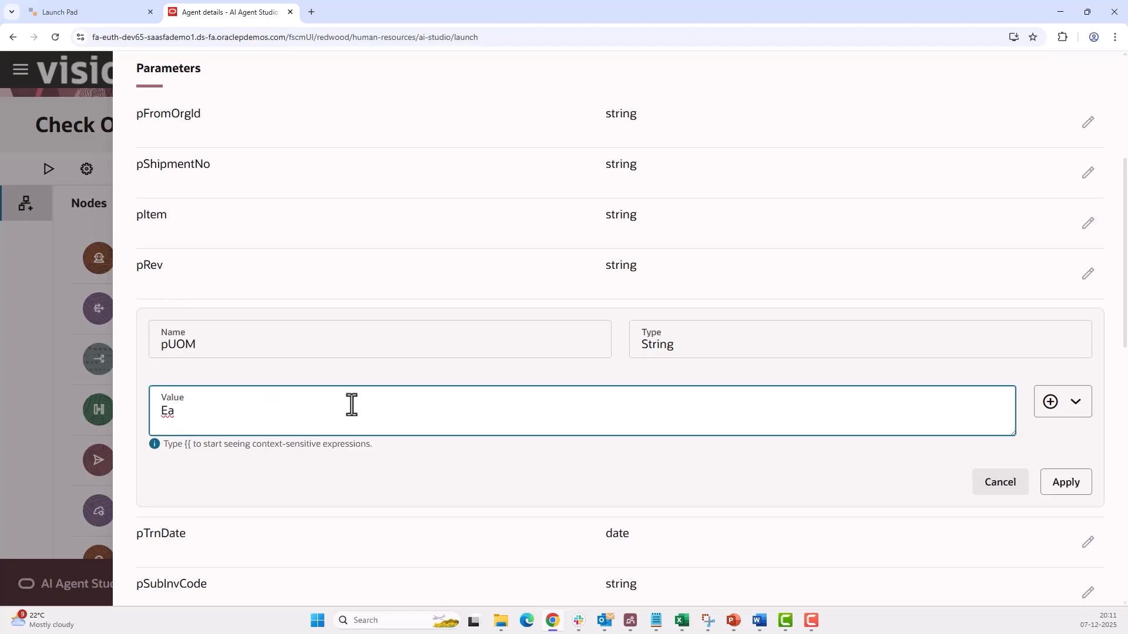
click(1055, 481)
- Set the pTrnDate parameter to {{$context.$system.$currentDate + "T00:00:00Z"}} and apply it
click(1061, 329)
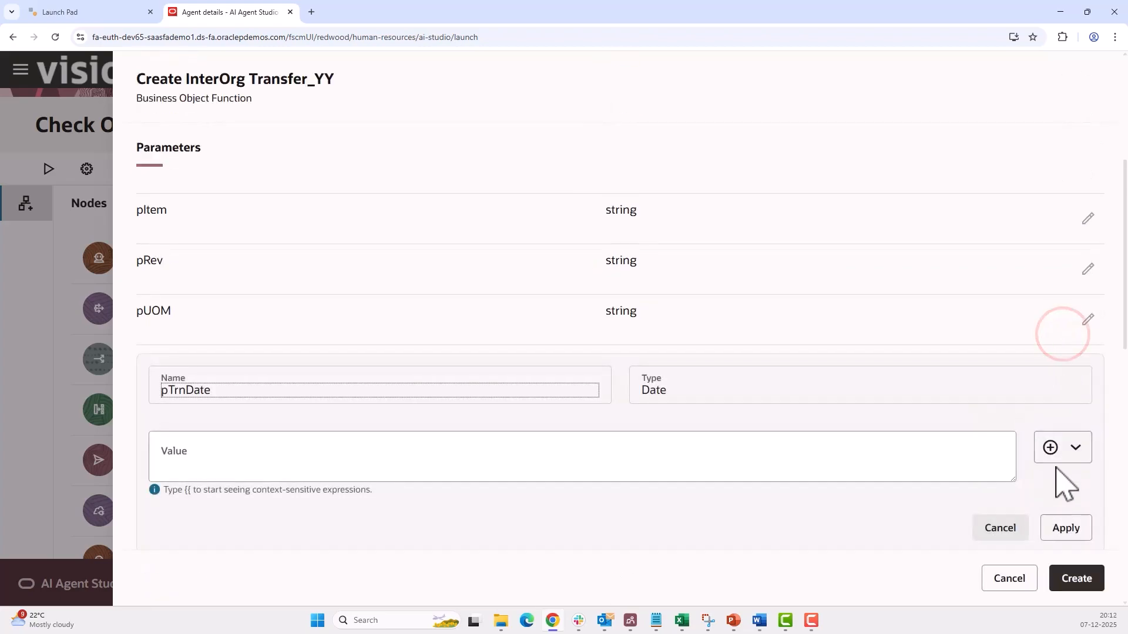
click(1062, 448)
mouse_move(1025, 506)
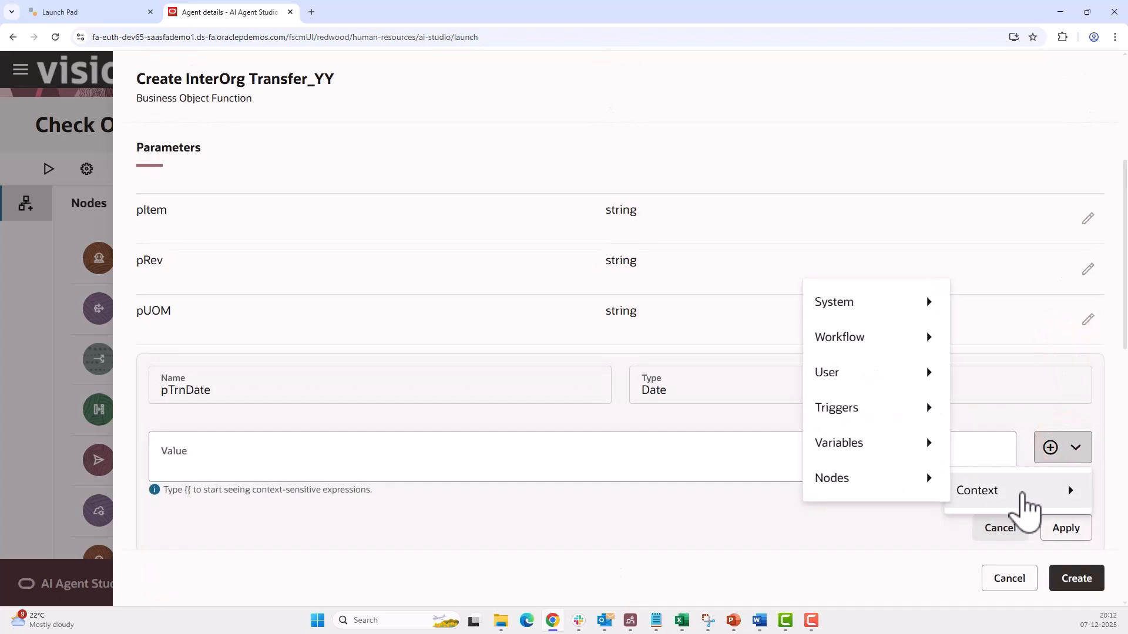
mouse_move(901, 307)
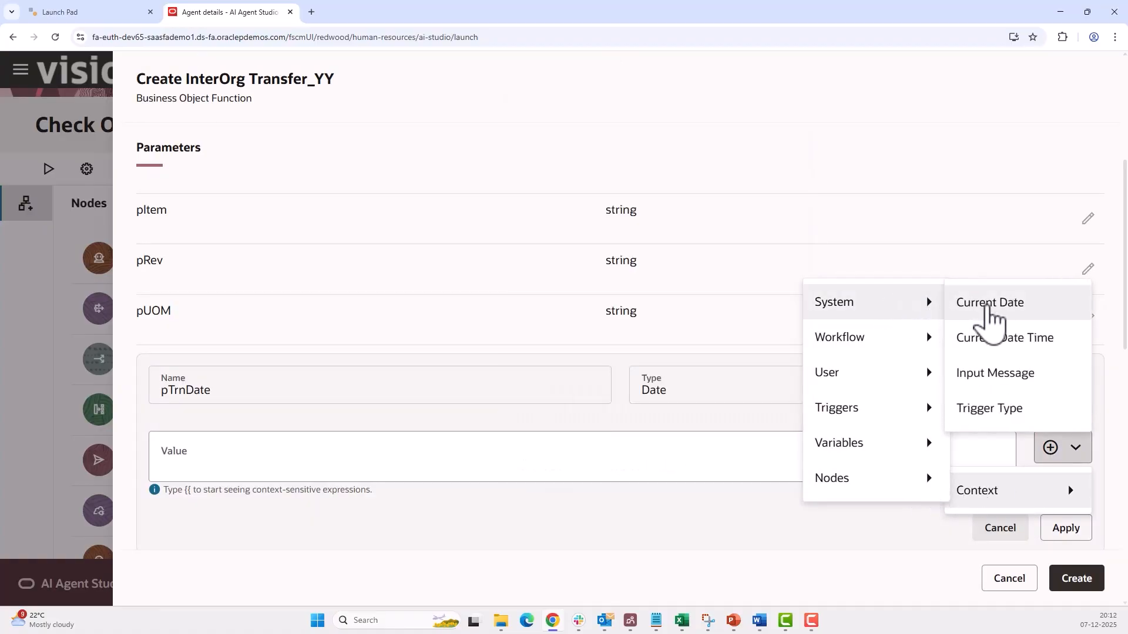
click(987, 304)
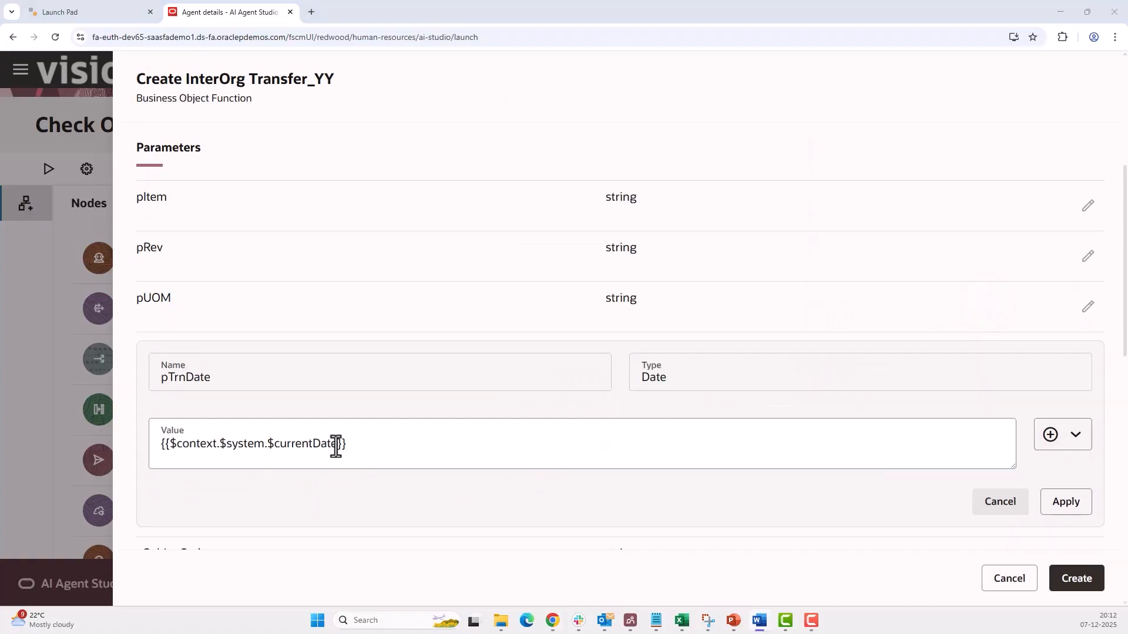
click(336, 446)
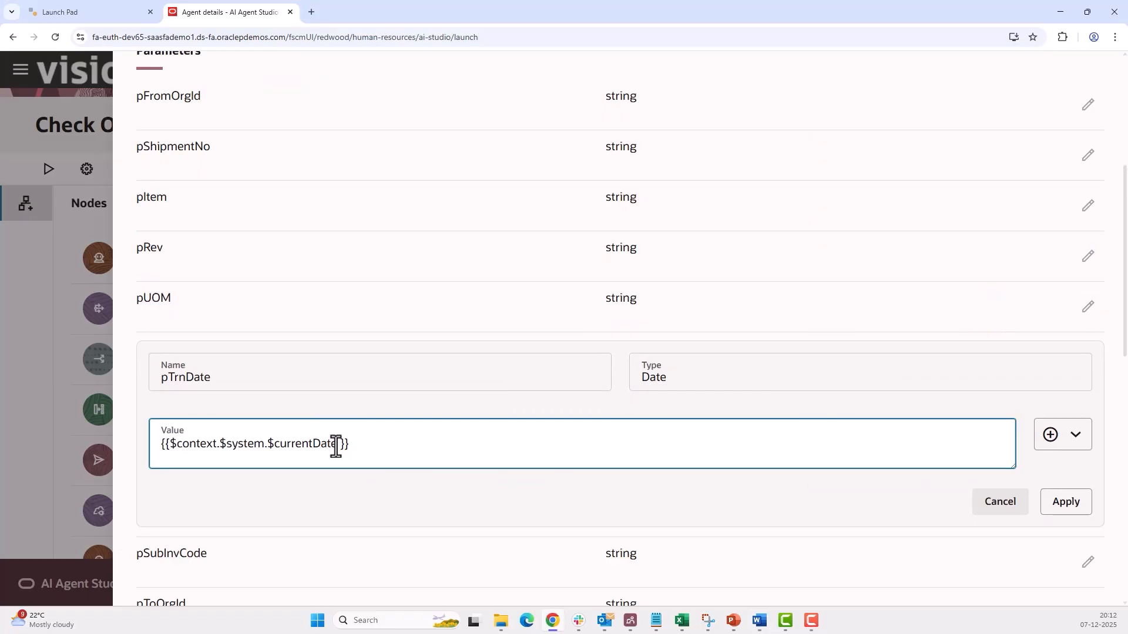
text(+ "T00:00:00Z")
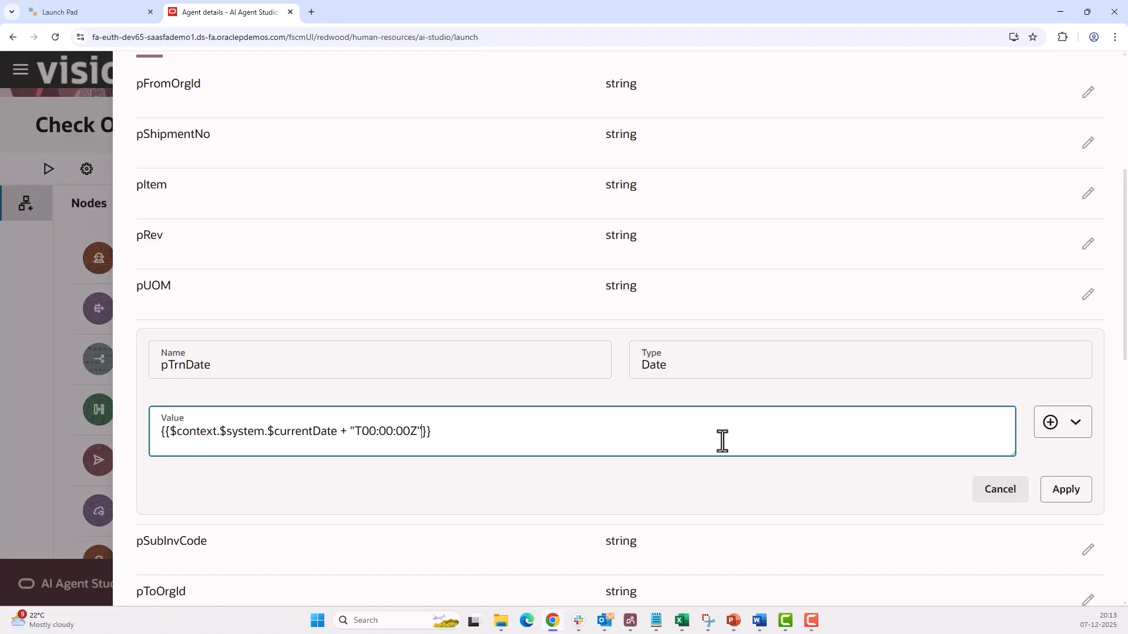
click(1068, 491)
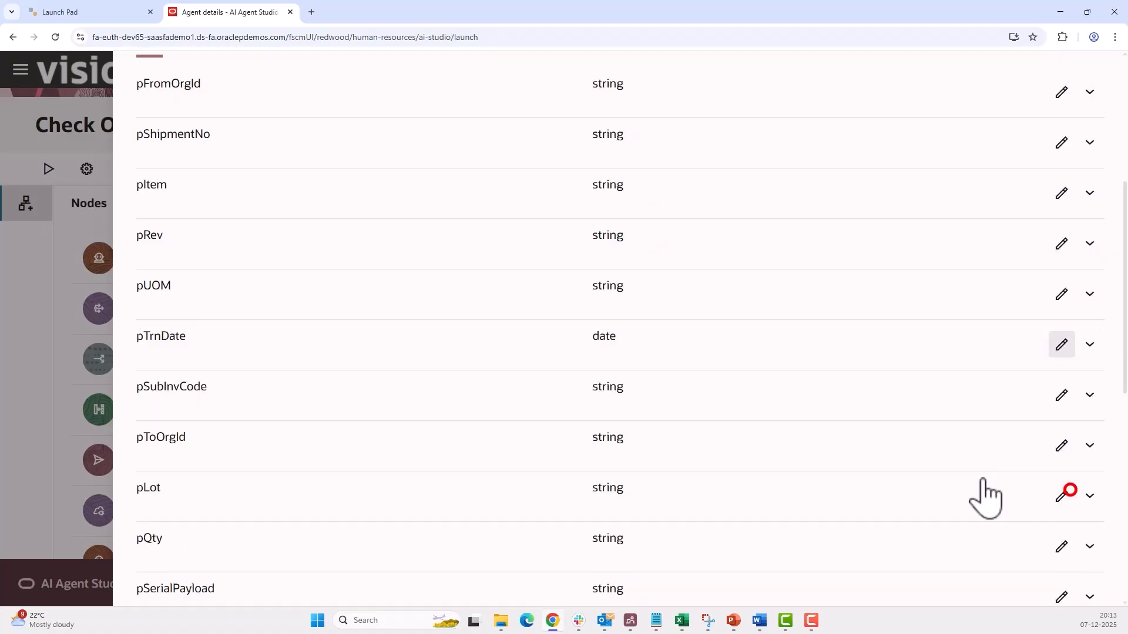
- Set the pSubInvCode parameter to Stores and apply it
scroll(780, 461, down, 1)
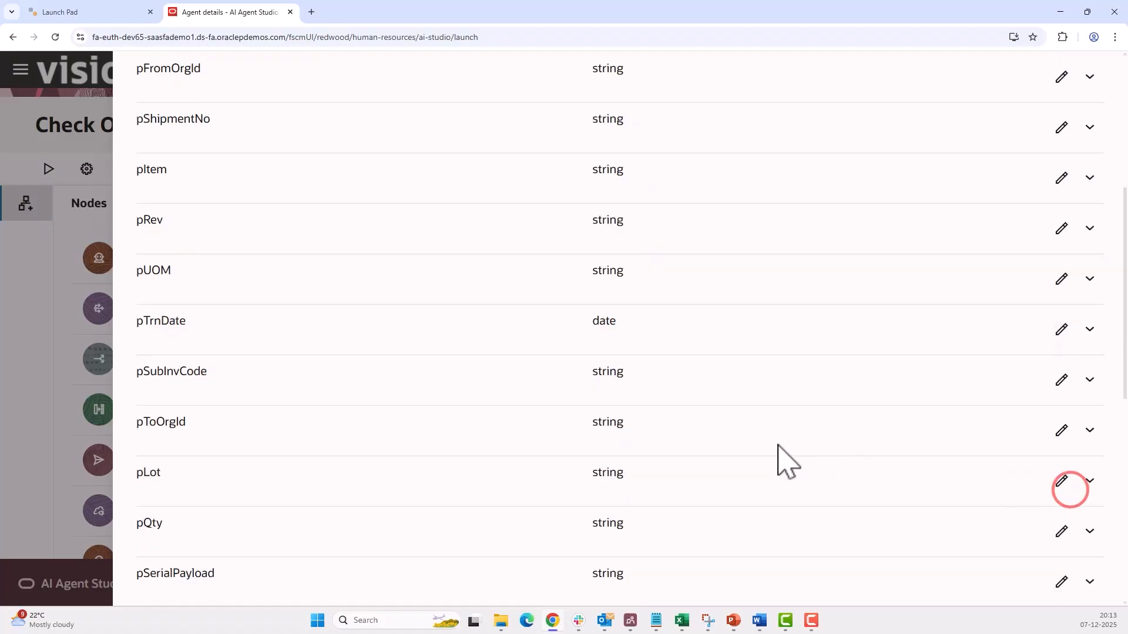
click(1062, 326)
click(353, 416)
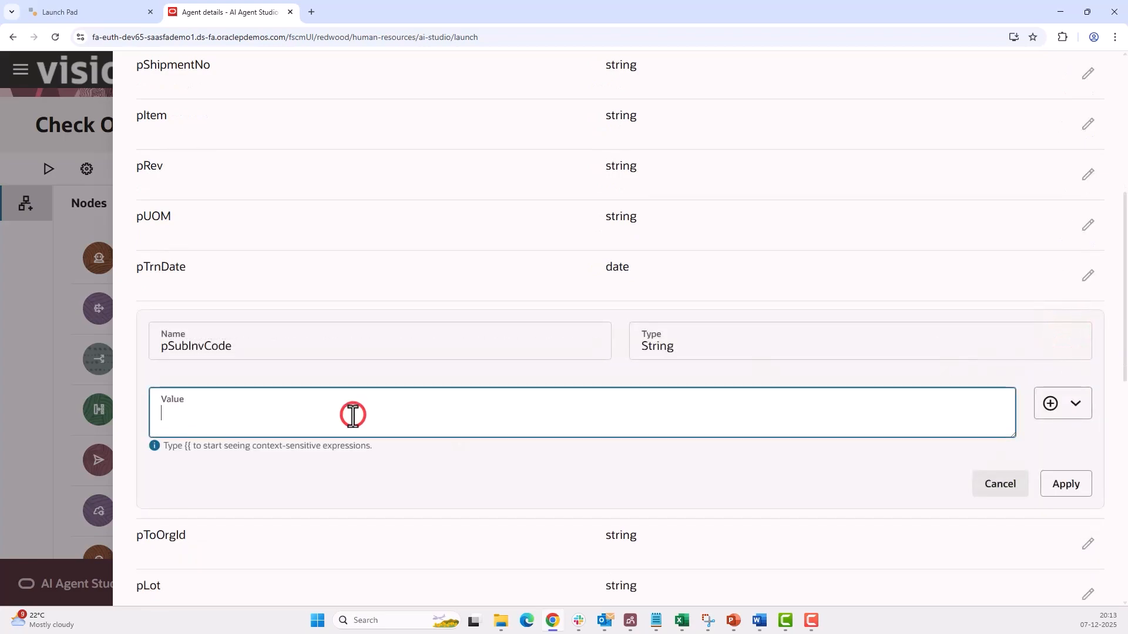
text(Stores)
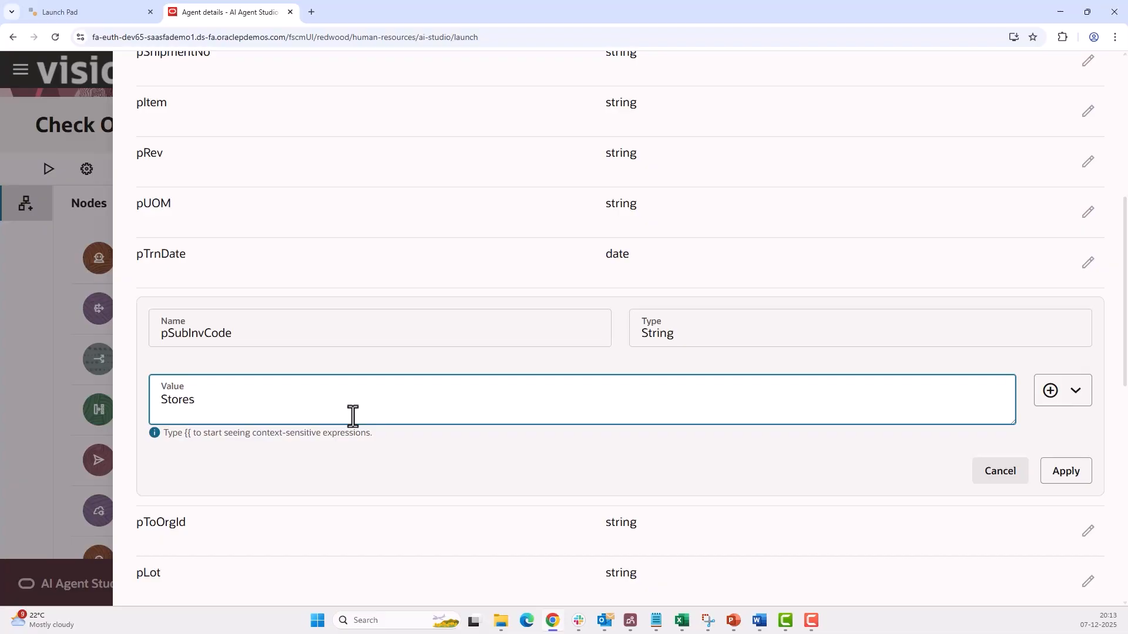
click(1065, 472)
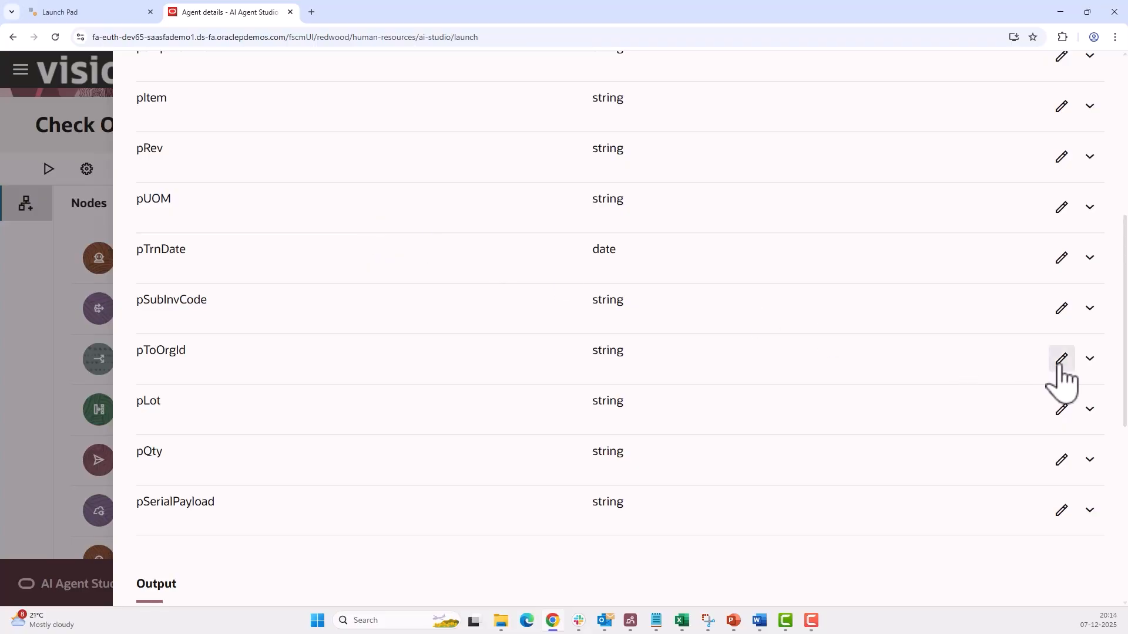
- Set the pToOrgId parameter to the ToInvOrgId context variable and apply it
click(1060, 359)
click(1058, 436)
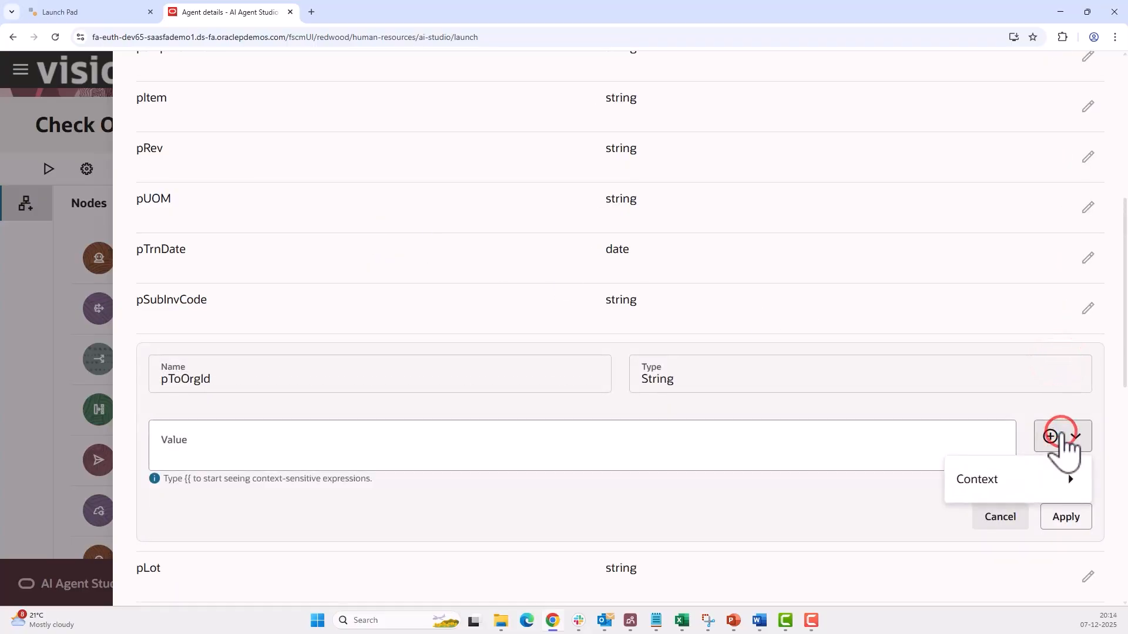
mouse_move(1035, 491)
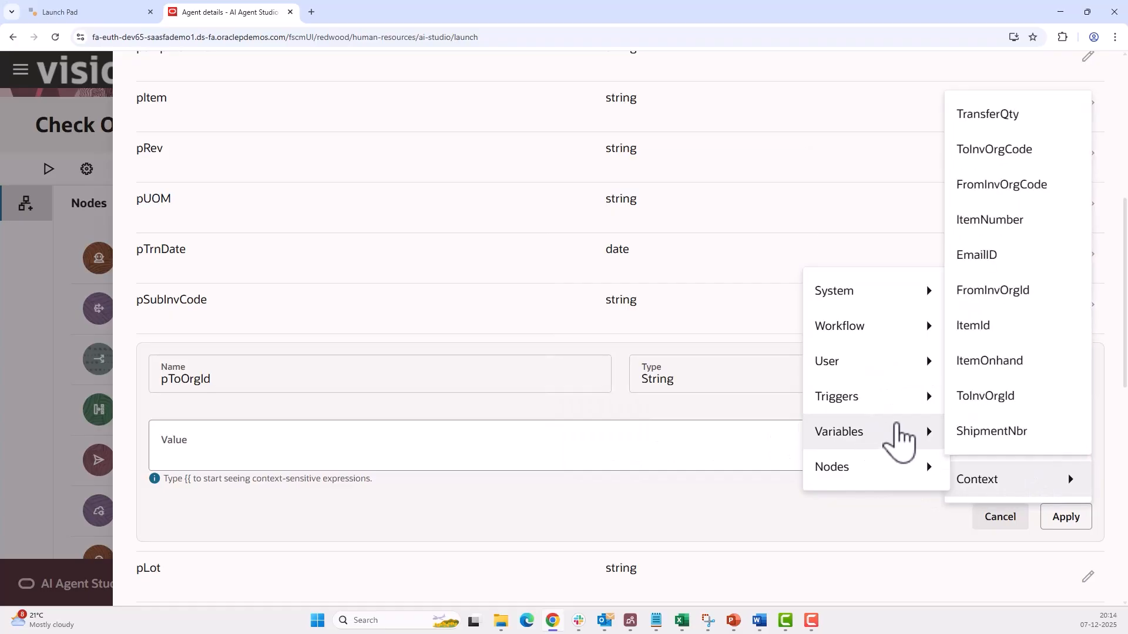
click(992, 397)
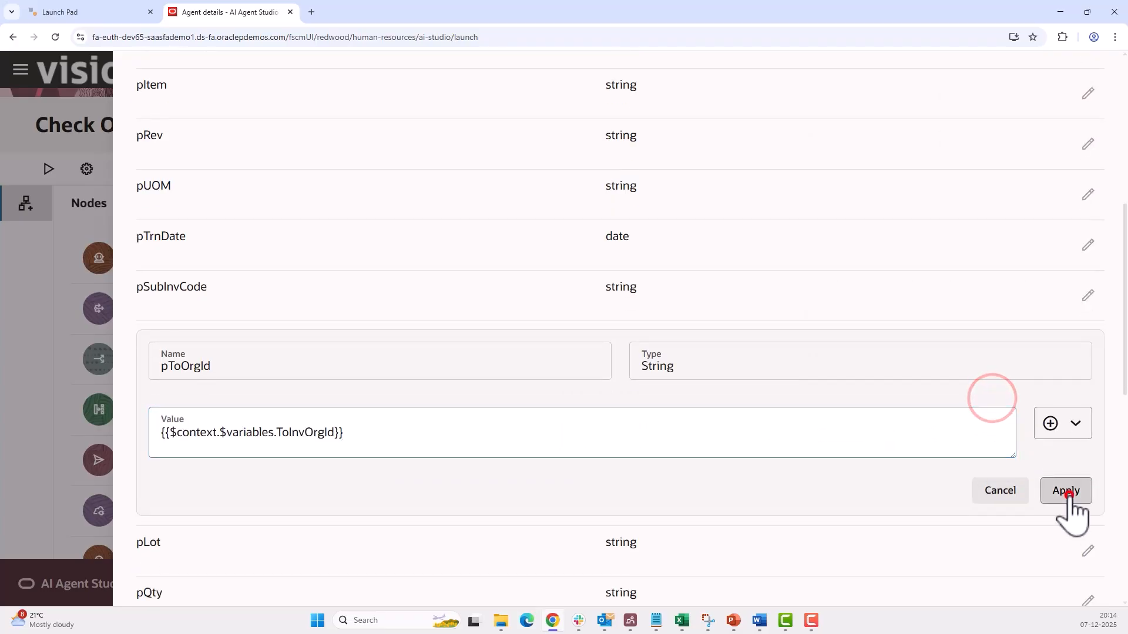
click(1068, 490)
- Set the pLot parameter to null and apply it
scroll(541, 551, up, 7)
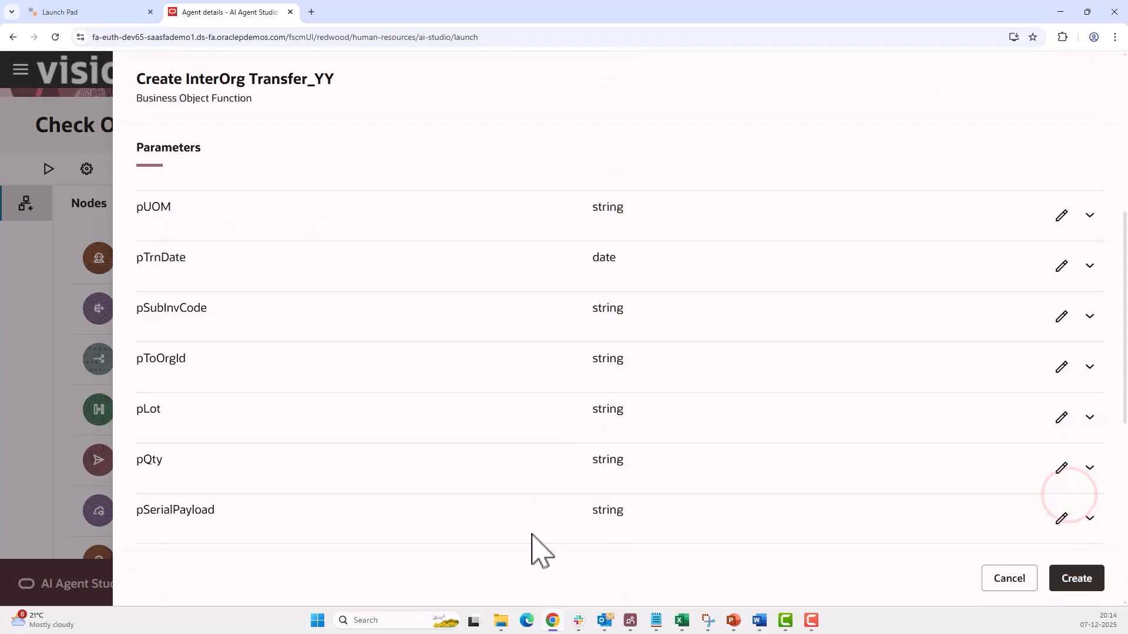
click(1060, 418)
click(411, 504)
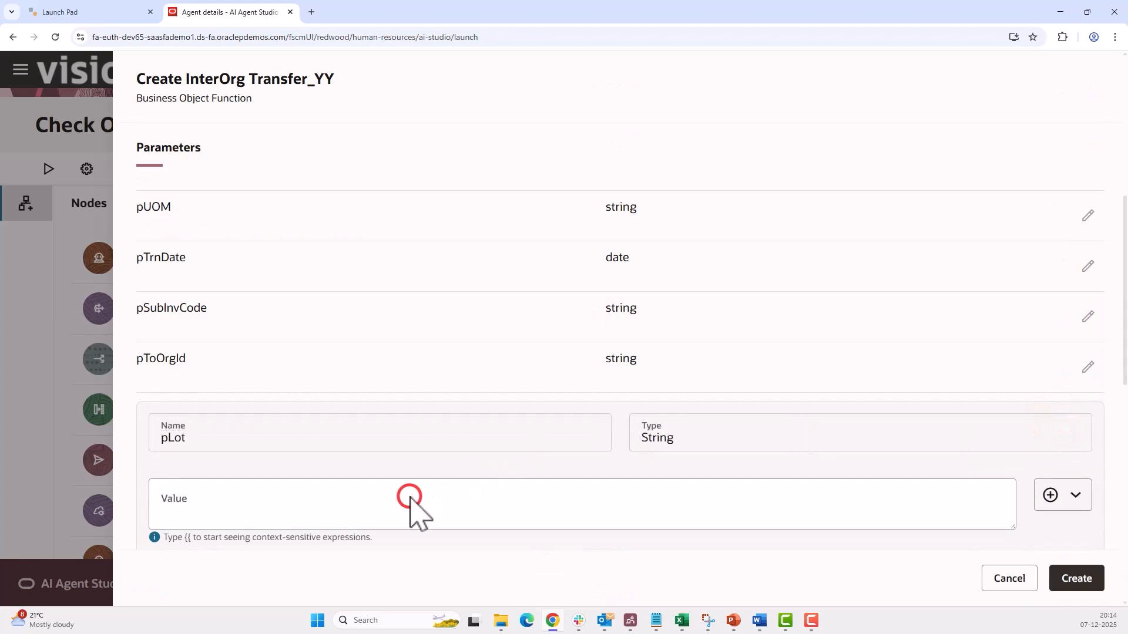
text(null)
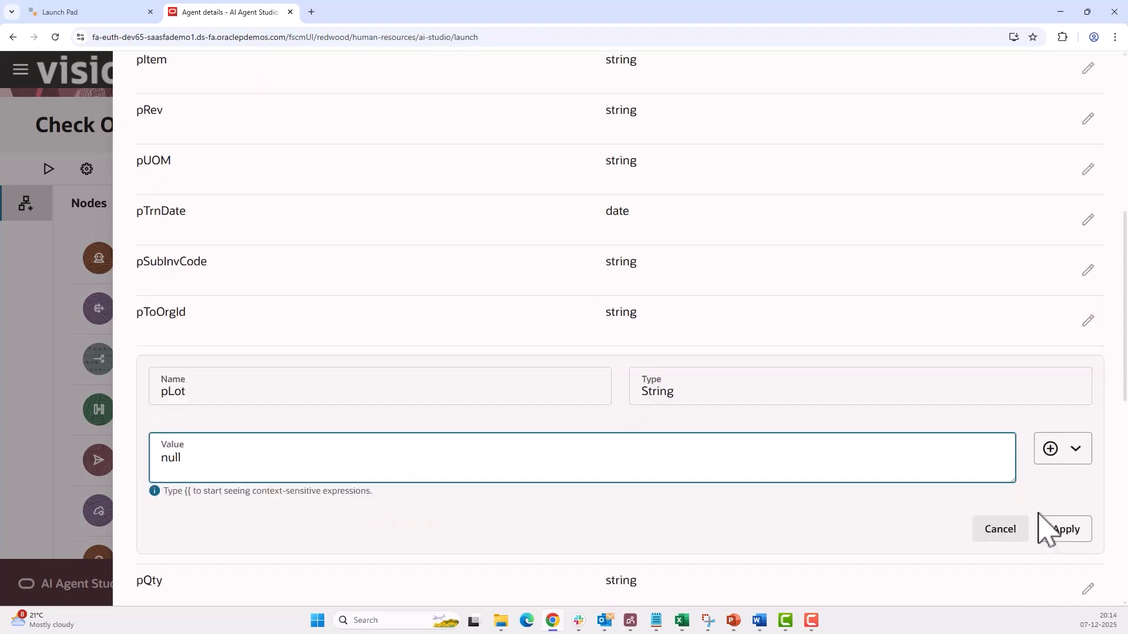
click(1053, 530)
- Set the pSerialPayload parameter to null and apply it
click(1060, 334)
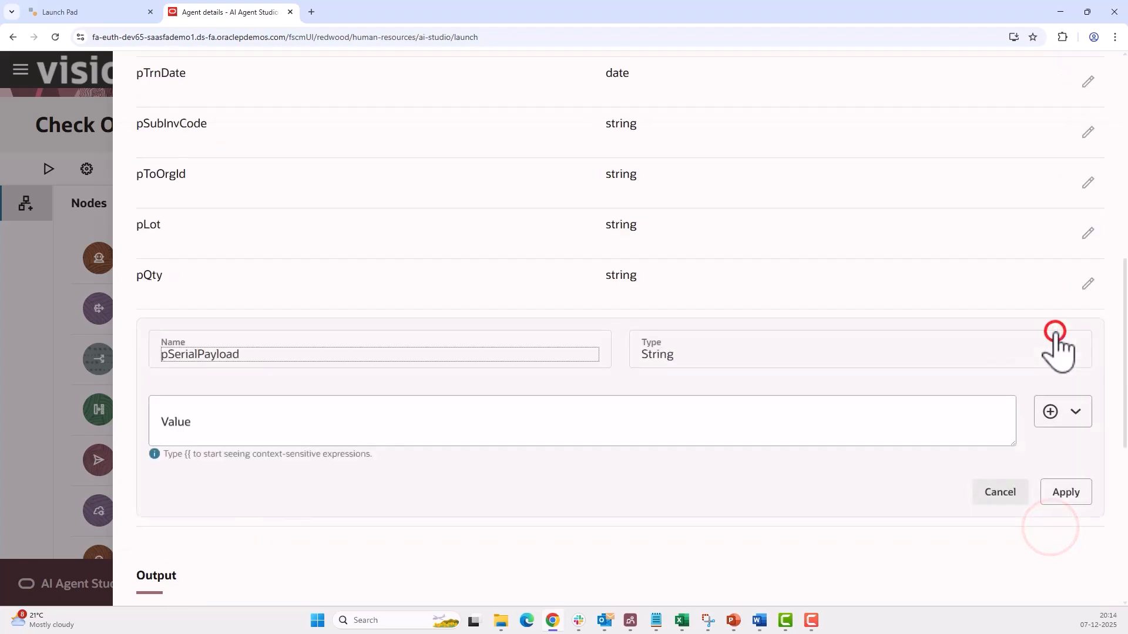
click(474, 409)
text(null)
click(1054, 481)
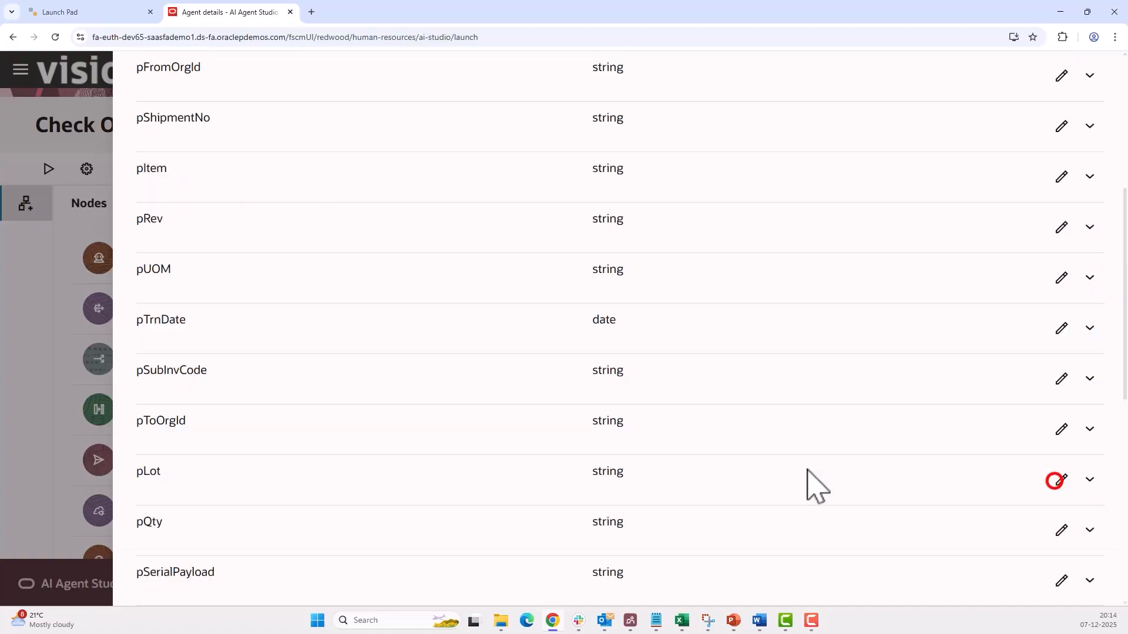
- Set the pQty parameter to the TransferQty context variable and apply it
scroll(227, 364, down, 2)
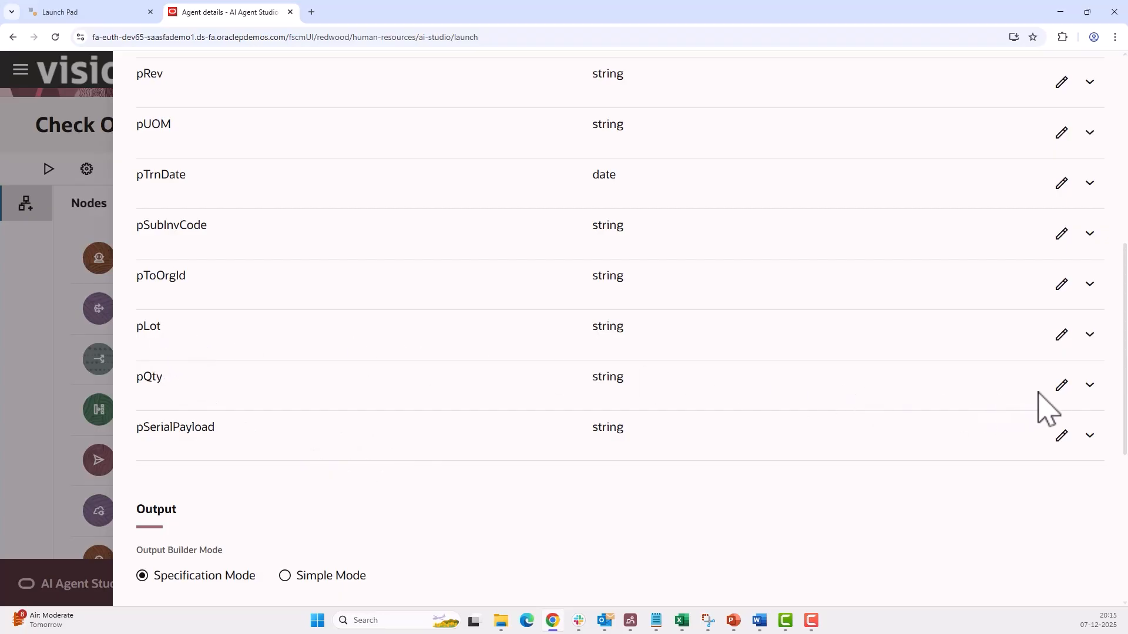
click(1062, 388)
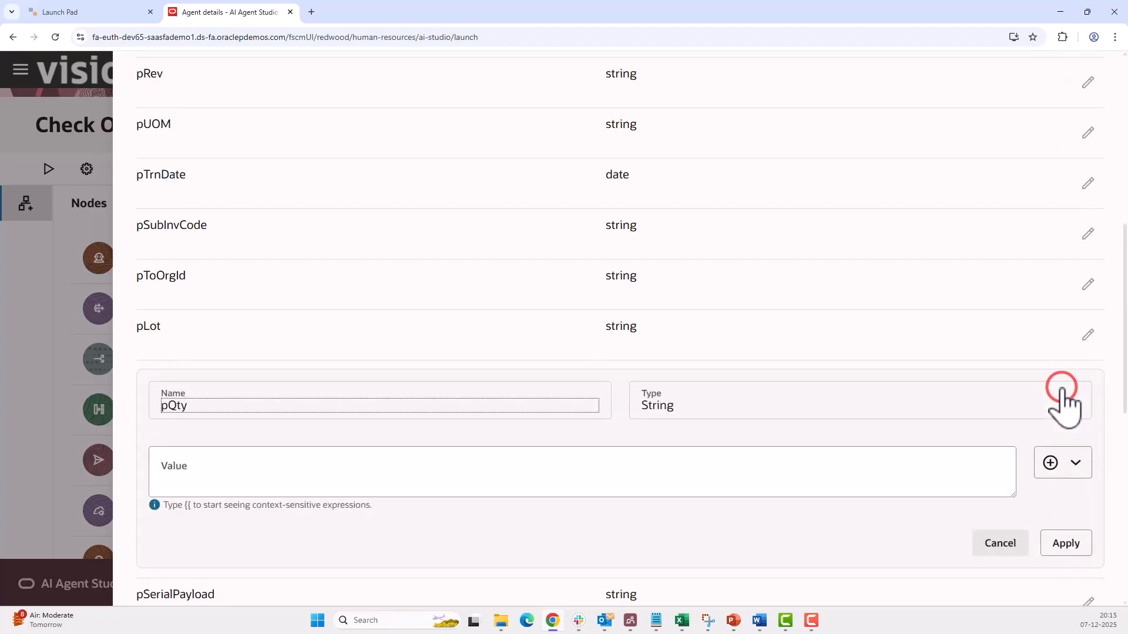
click(1069, 465)
mouse_move(1025, 510)
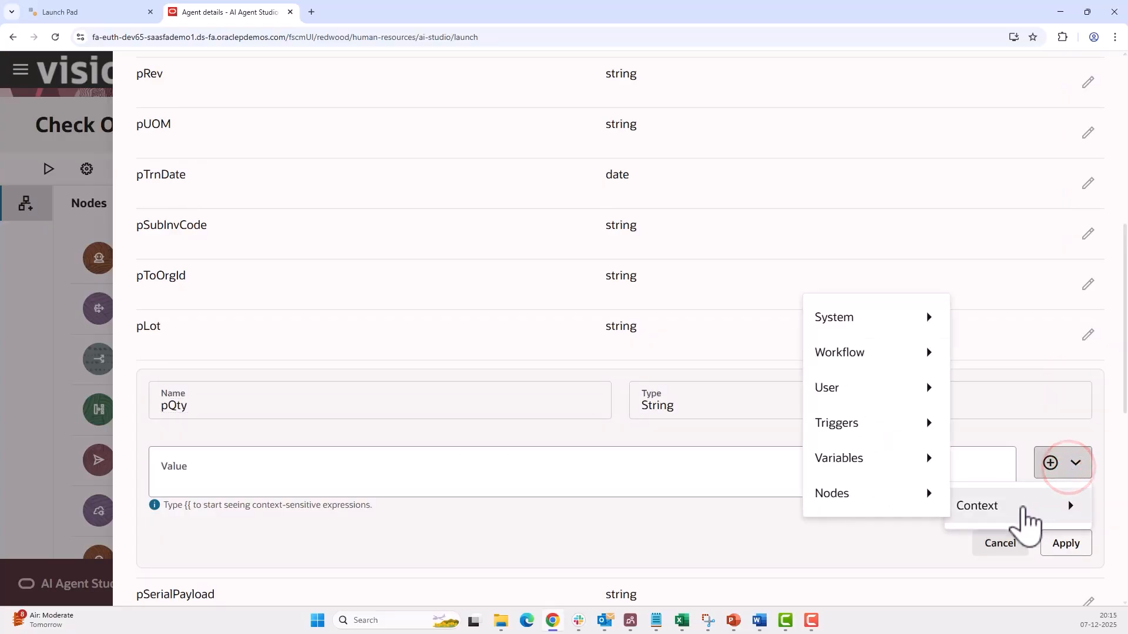
mouse_move(902, 461)
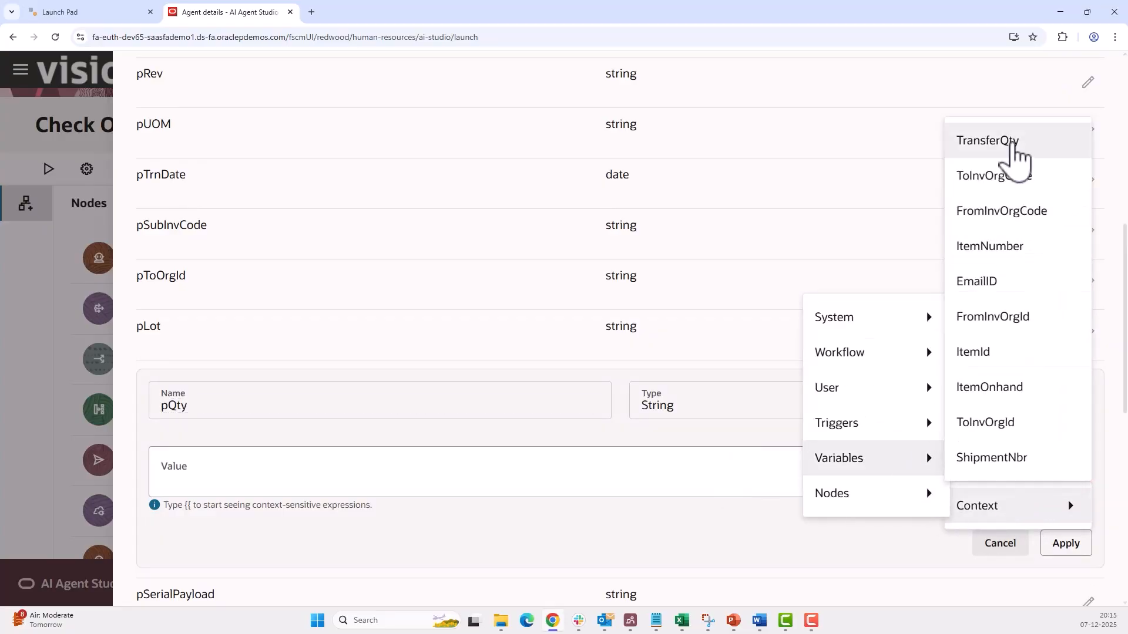
click(1016, 154)
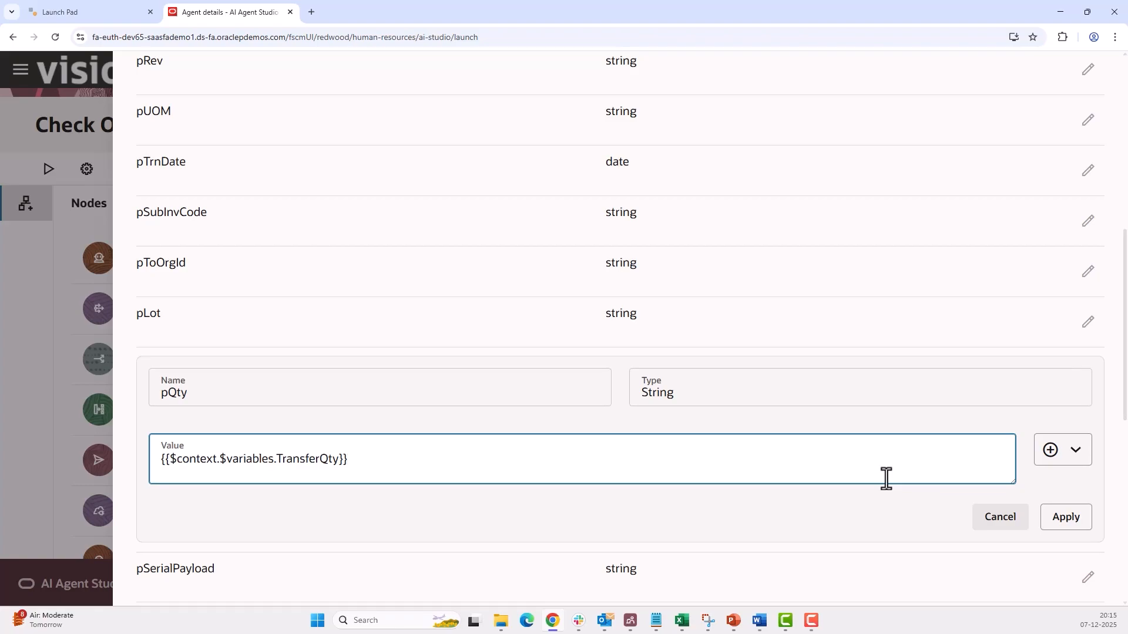
click(1058, 520)
- Switch the node's output builder to Simple Mode and add a String property named TransactionTypeName
scroll(364, 390, up, 3)
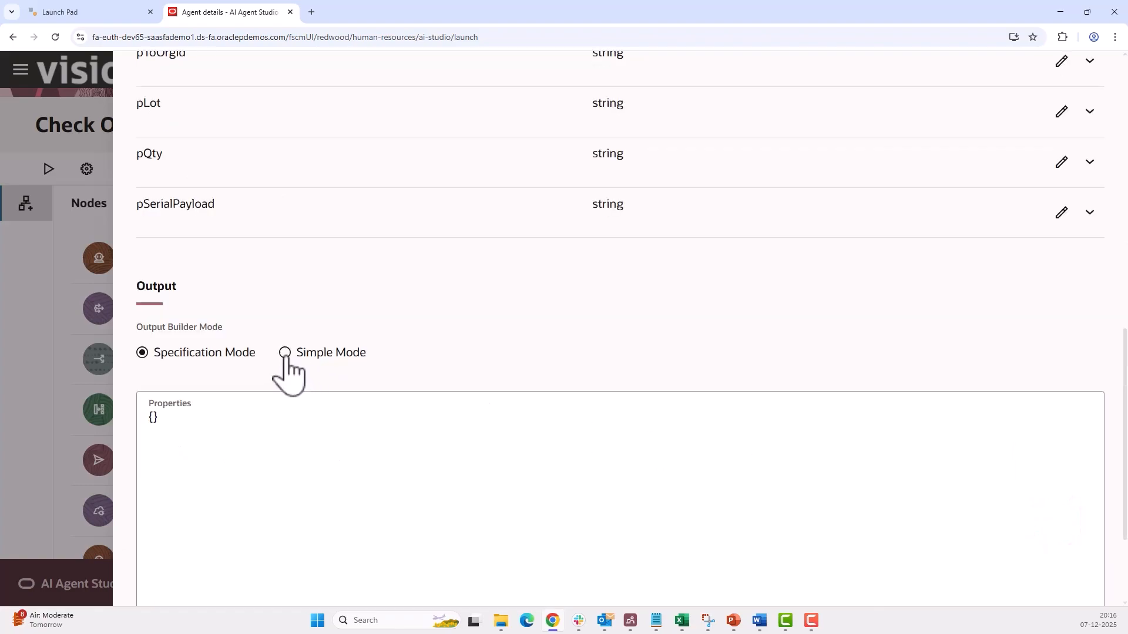
click(285, 354)
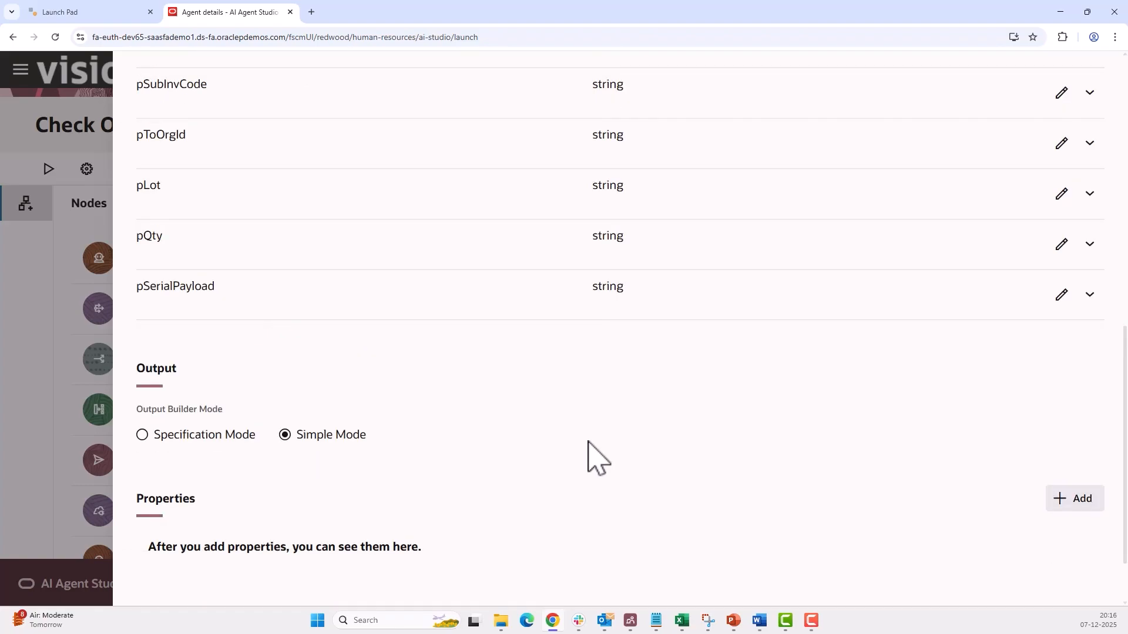
scroll(589, 444, down, 2)
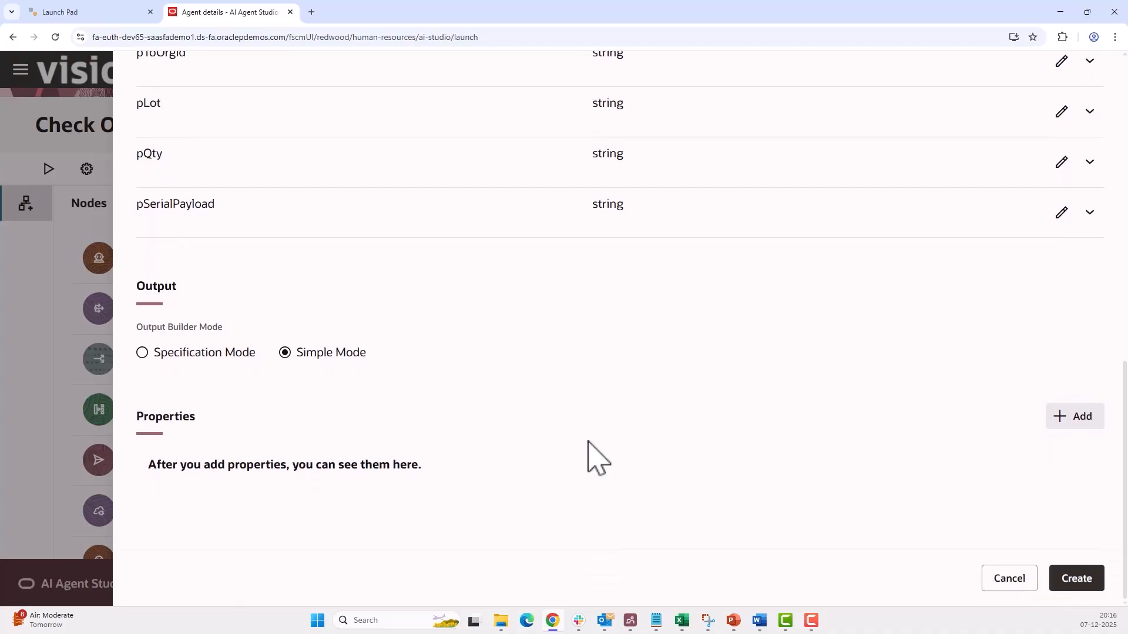
click(1061, 420)
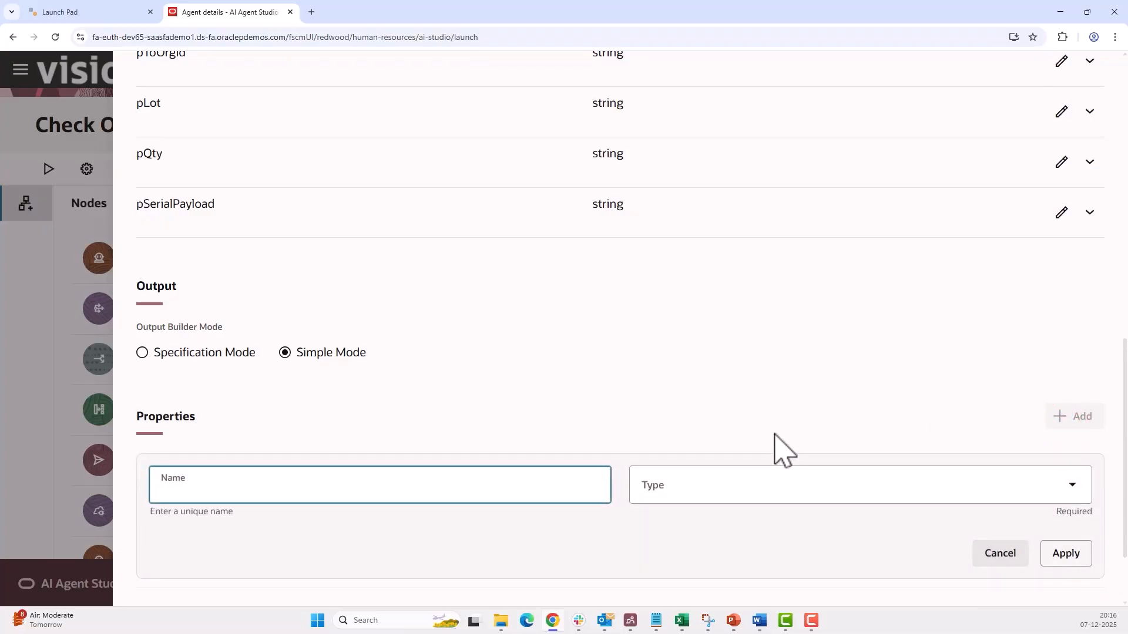
click(241, 491)
text(TransactionTypeName)
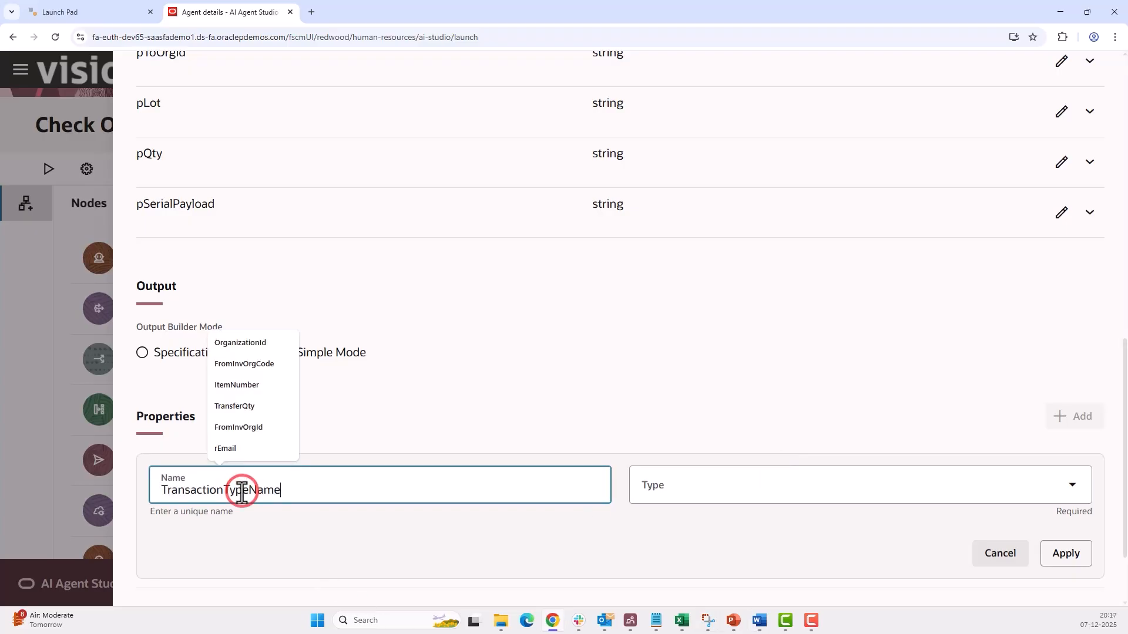
click(724, 491)
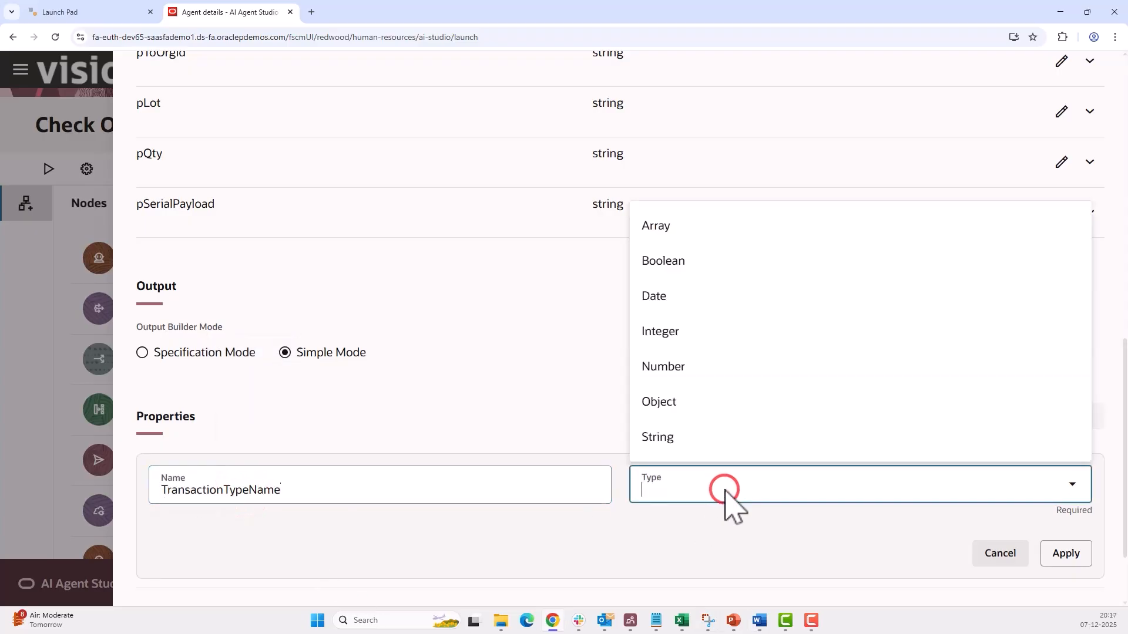
click(734, 437)
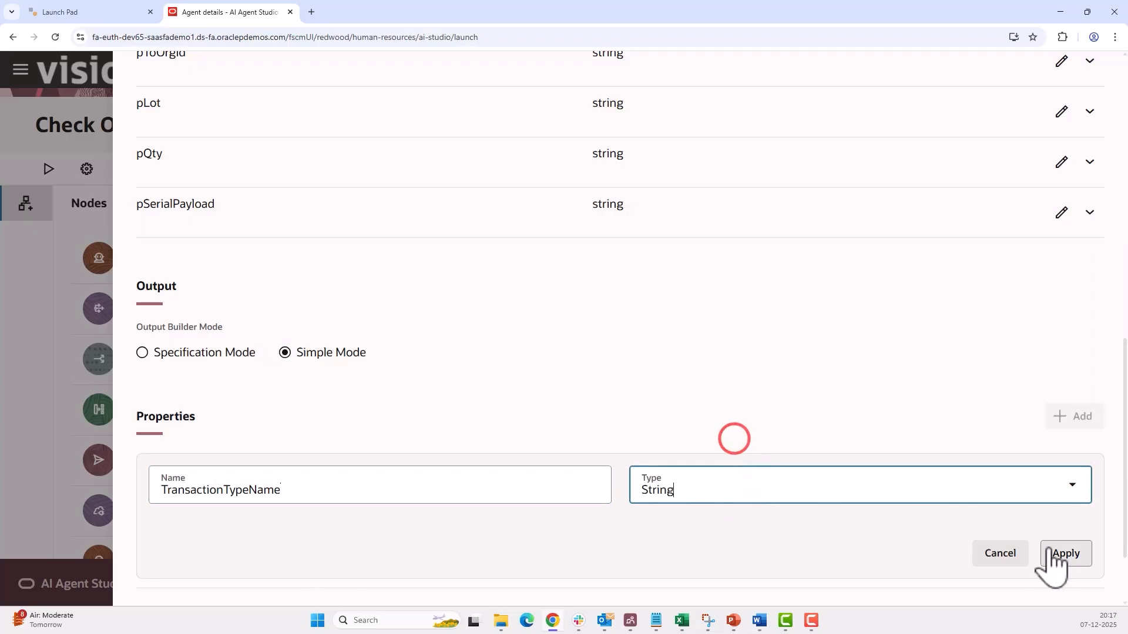
click(1066, 554)
scroll(741, 323, up, 10)
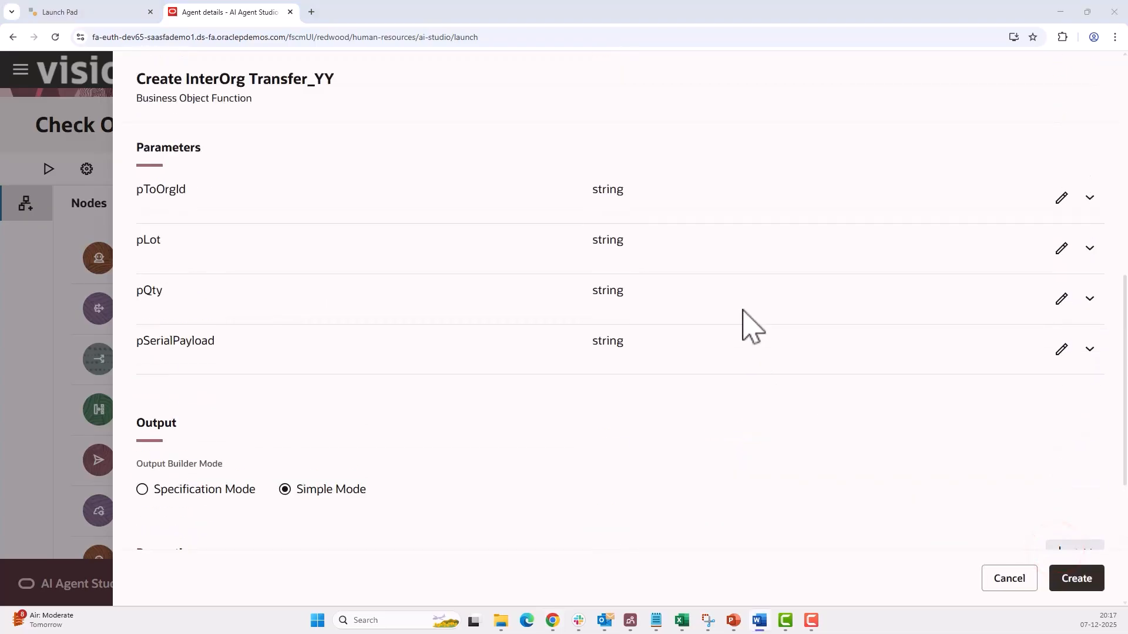
- Review the Create InterOrg Transfer_YY node's parameters and output properties, and create the node
scroll(742, 323, up, 3)
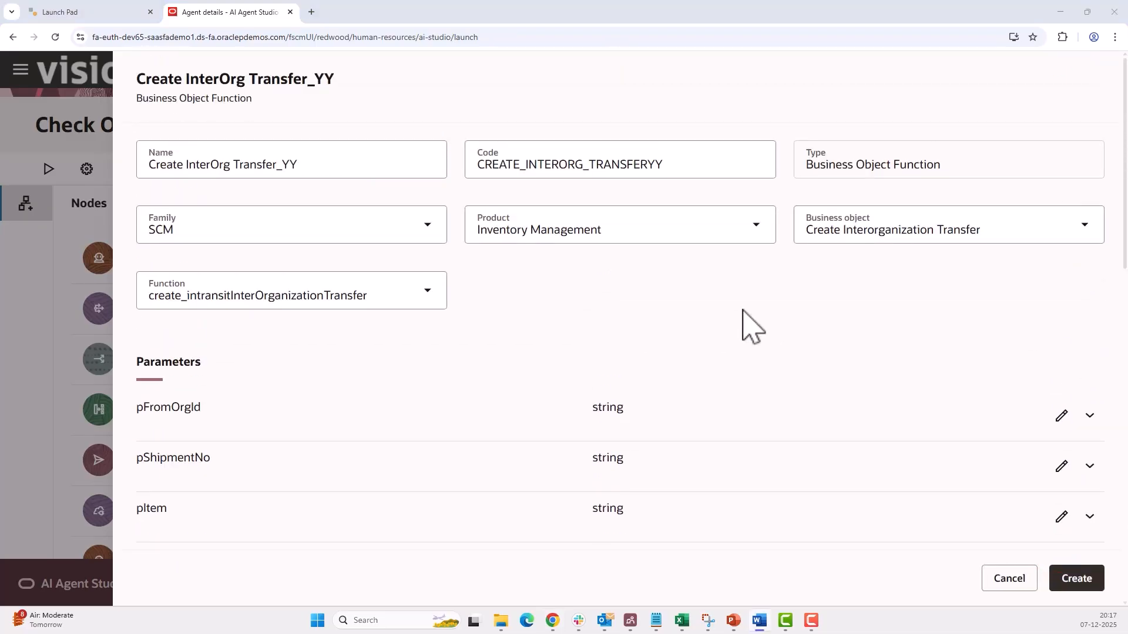
scroll(743, 312, down, 15)
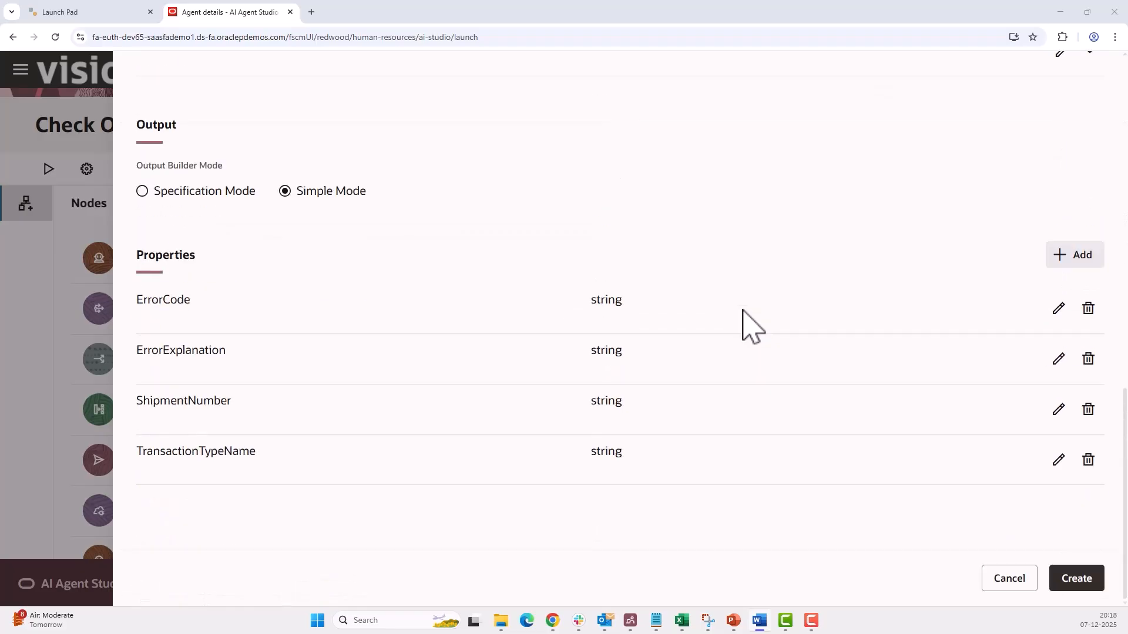
click(1077, 580)
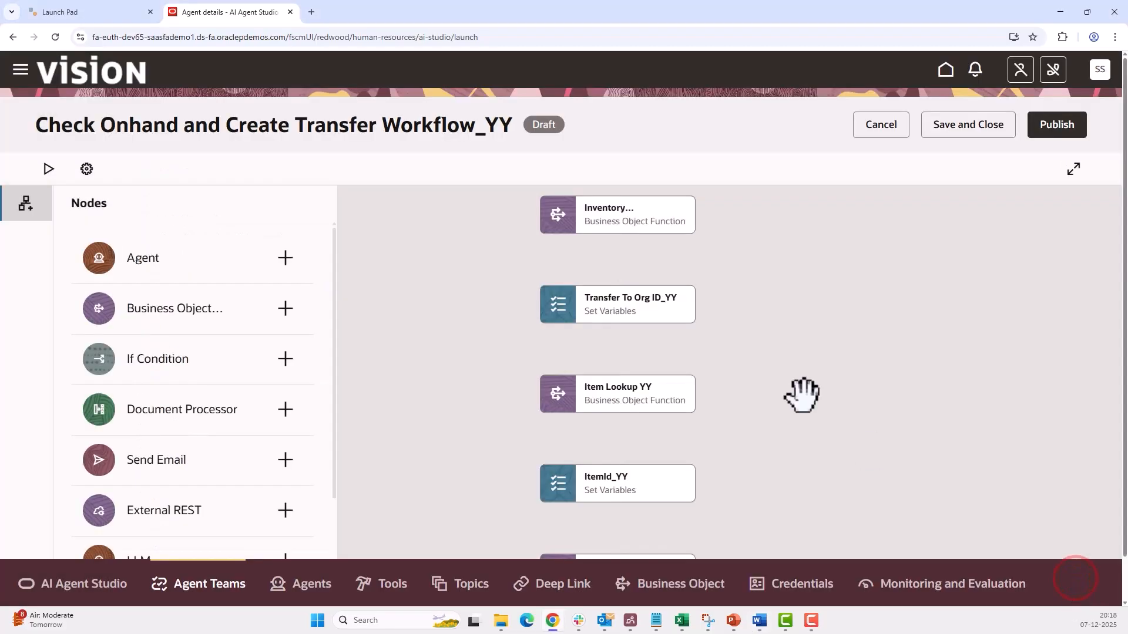
- Add an If Condition node named Inter Org Creation error_YY after the Create InterOrg Transfer_YY node
scroll(822, 396, down, 5)
mouse_move(921, 410)
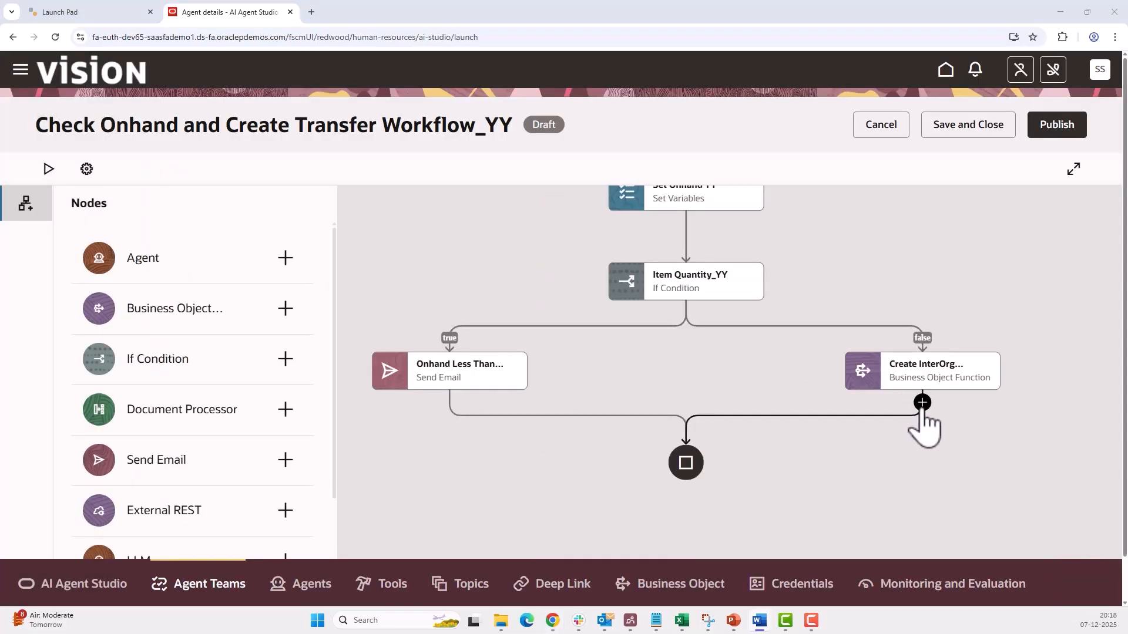
click(922, 404)
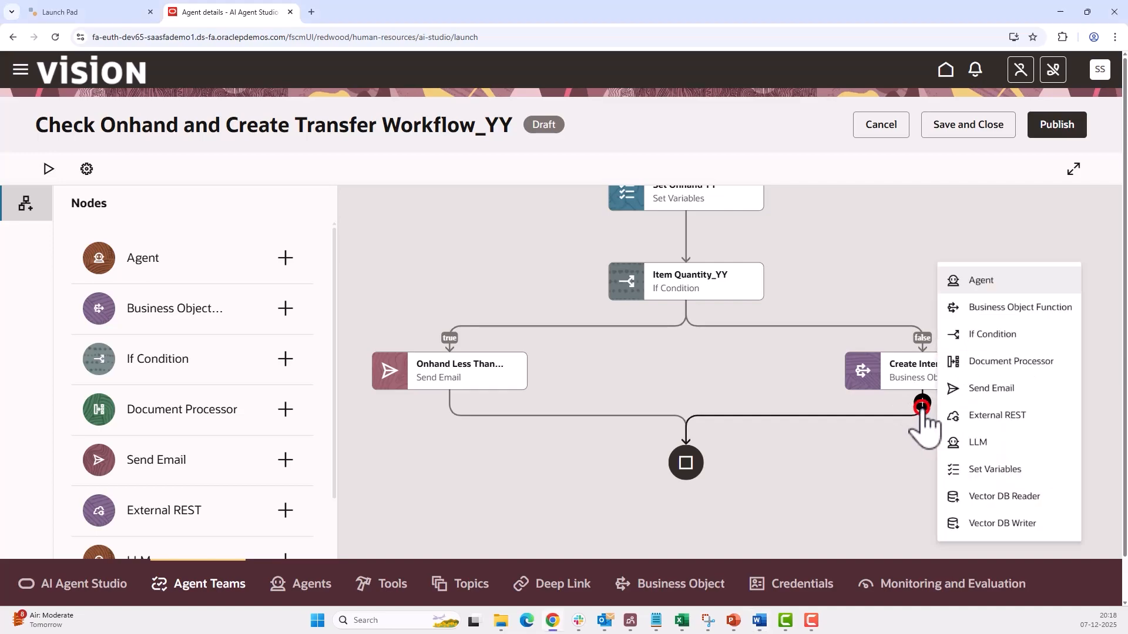
click(998, 320)
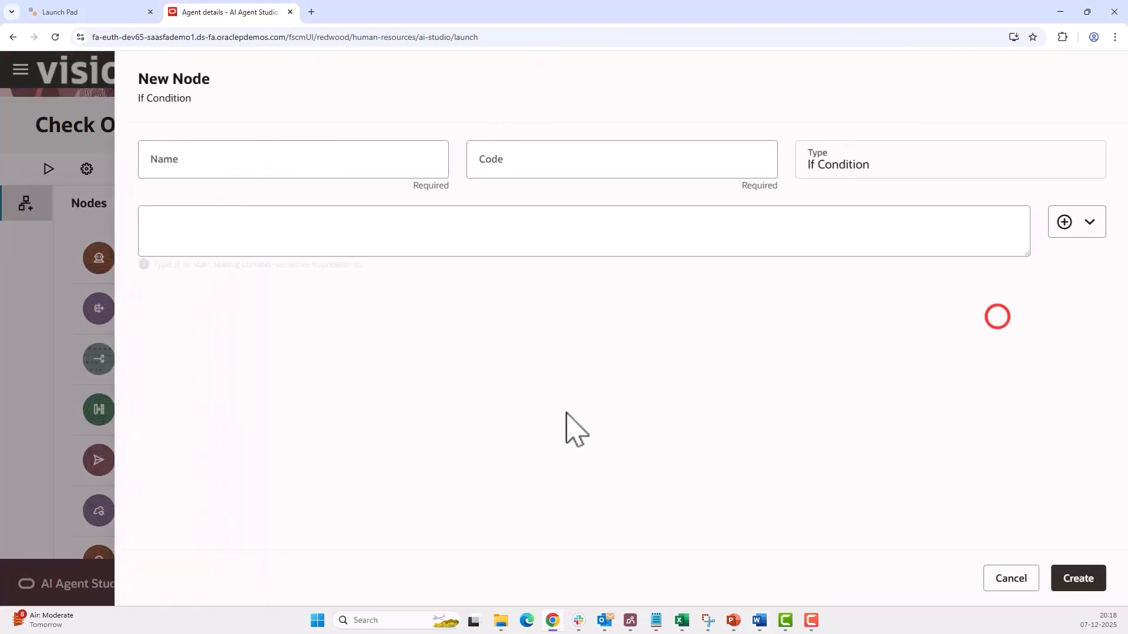
click(251, 160)
text(Inter Org Creation error_YY)
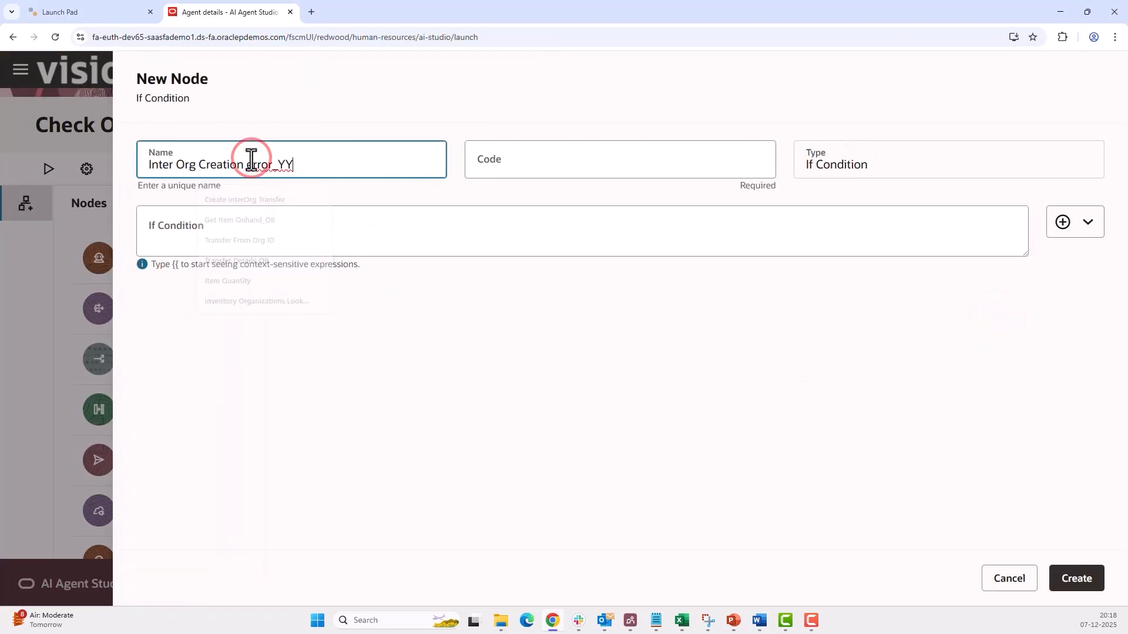
click(406, 194)
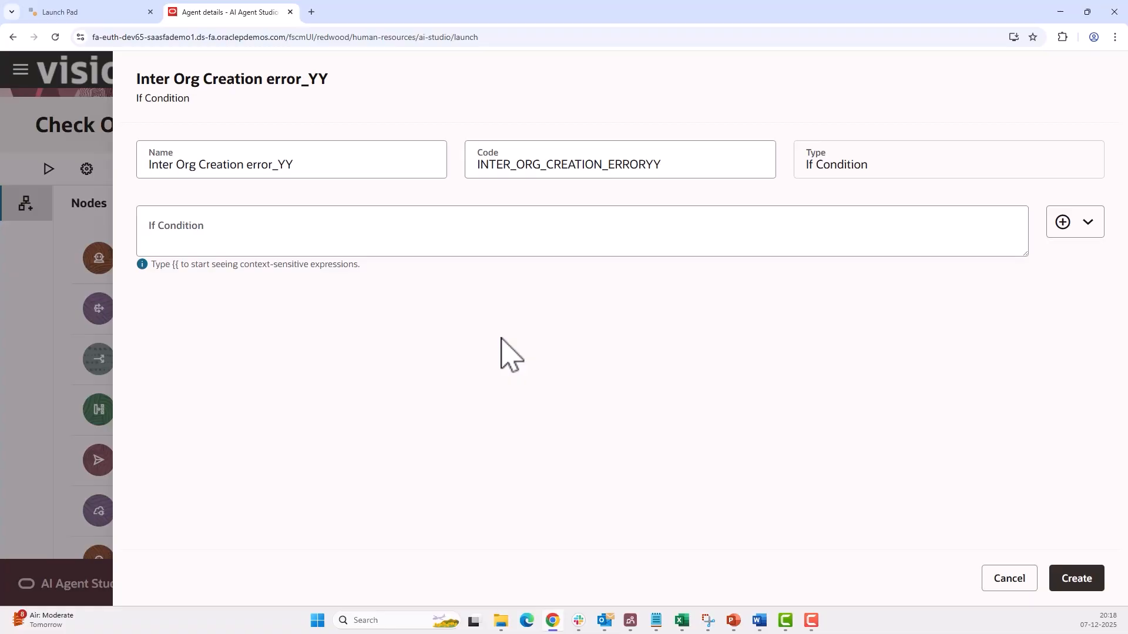
- Set the condition to the CREATE_INTERORG_TRANSFERYY node's ErrorCode output === null and create the node
click(1087, 227)
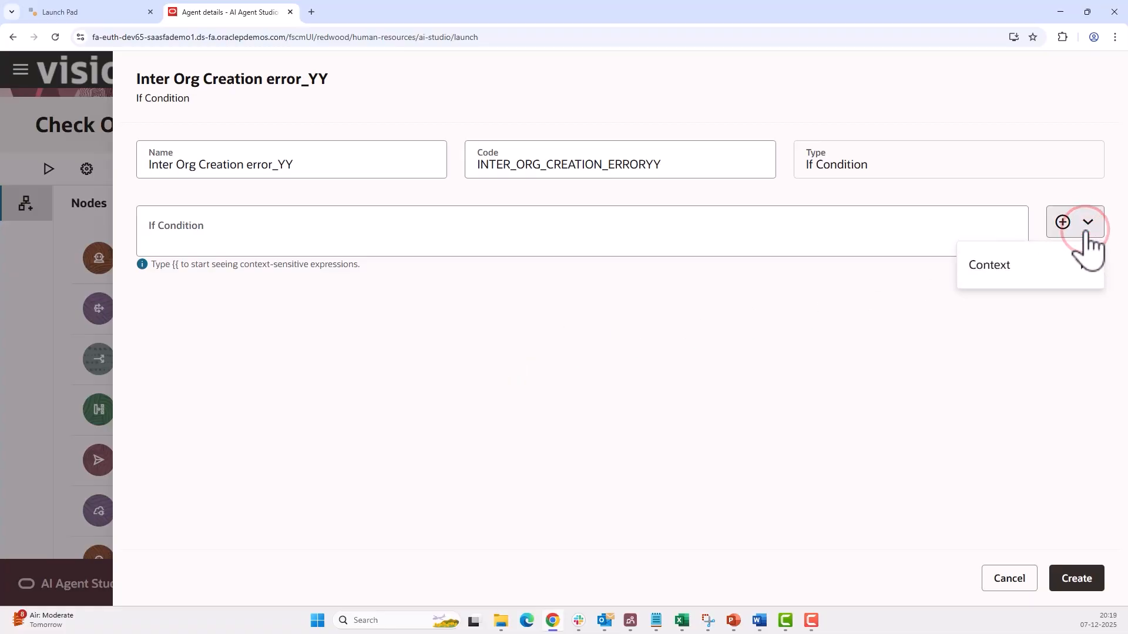
mouse_move(1080, 265)
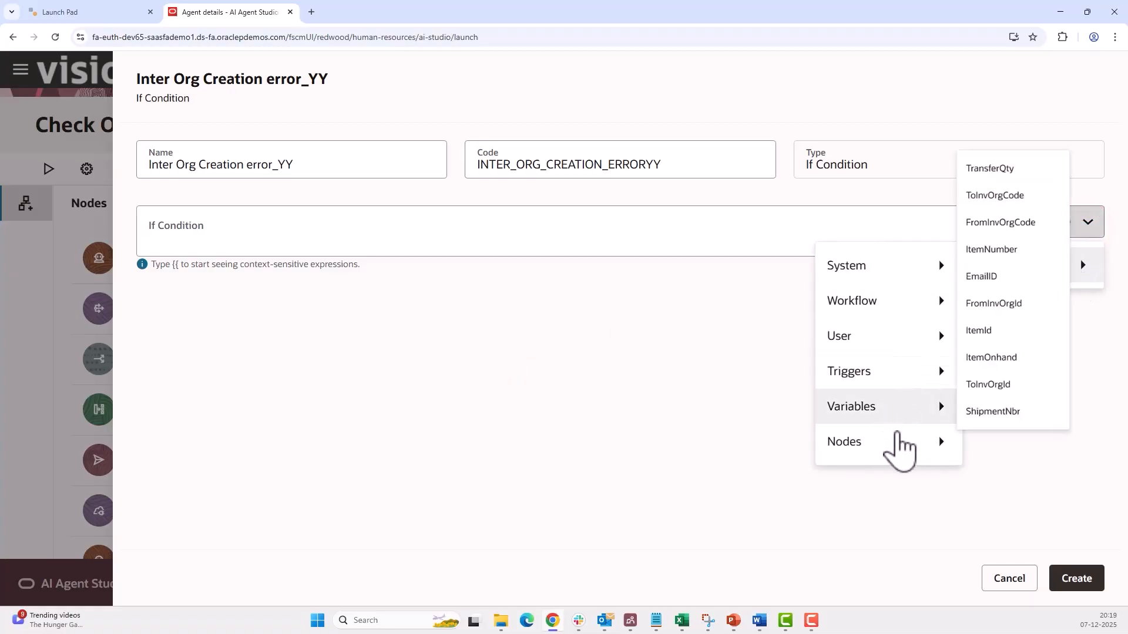
mouse_move(898, 446)
mouse_move(720, 367)
scroll(718, 368, down, 1)
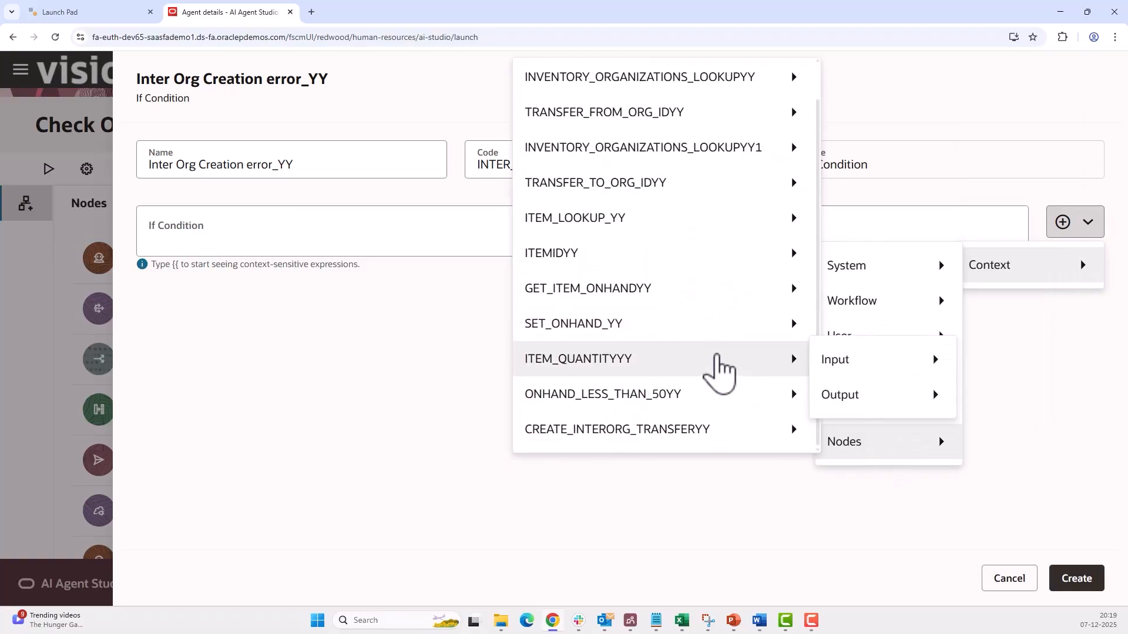
mouse_move(728, 440)
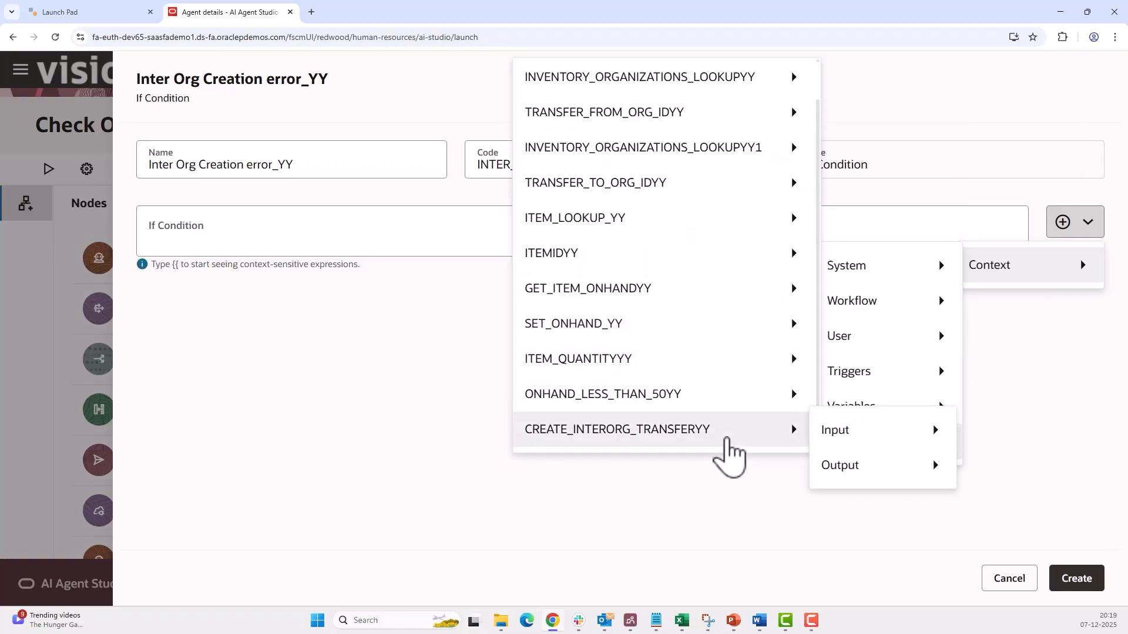
mouse_move(882, 467)
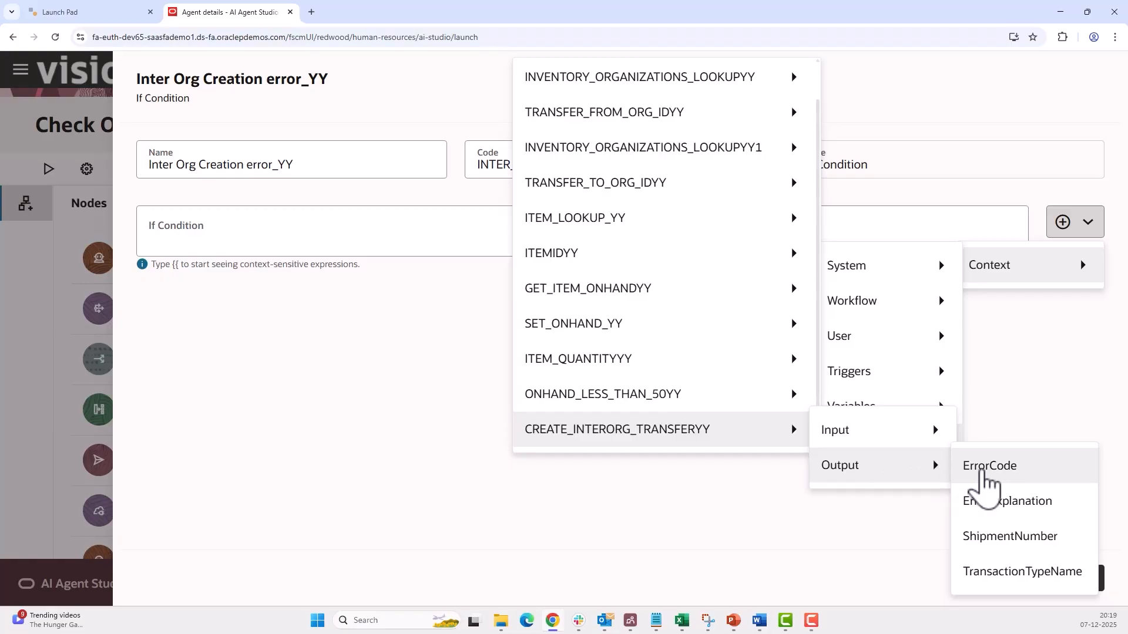
click(983, 470)
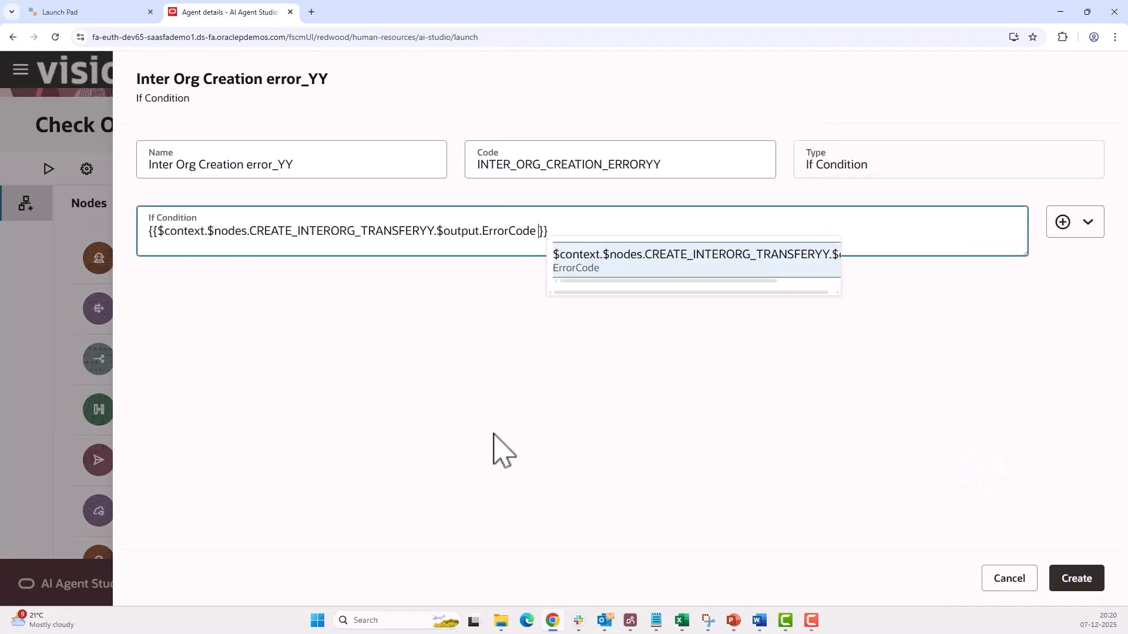
text(=== null)
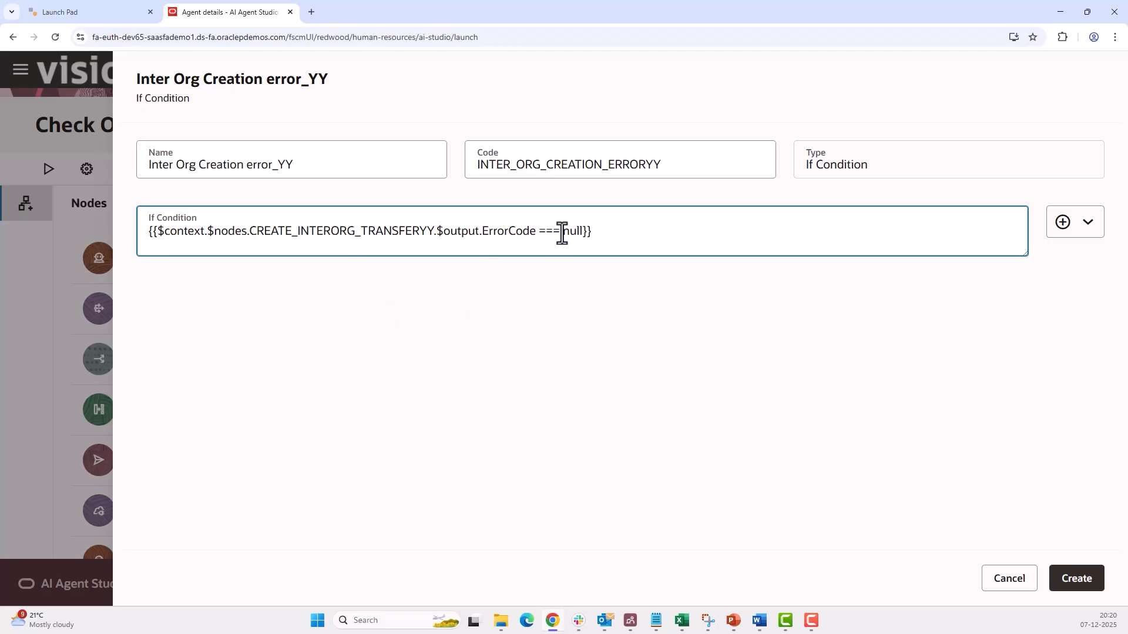
click(1066, 582)
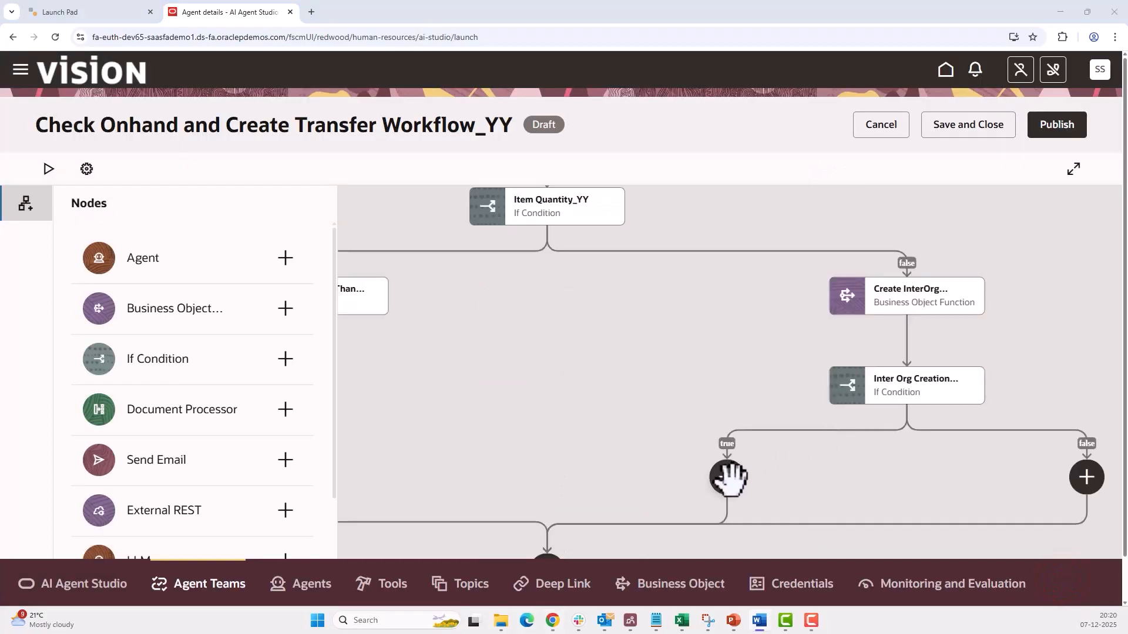
- Add a Send Email node named Success Email_YY on the true branch of the Inter Org Creation error_YY condition
click(729, 477)
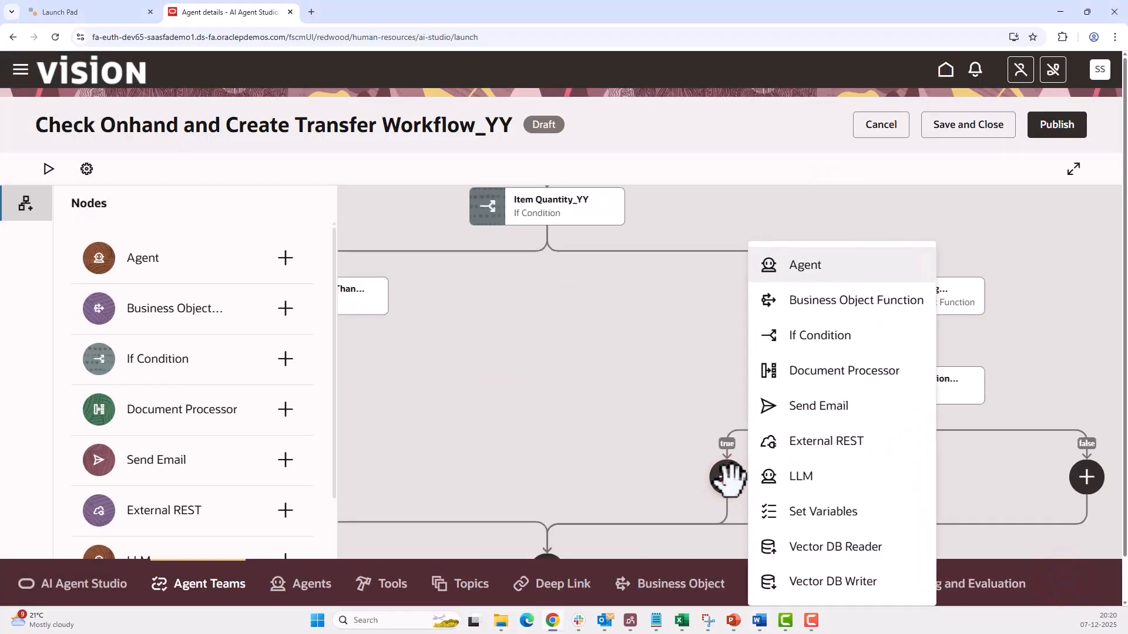
click(838, 406)
click(265, 165)
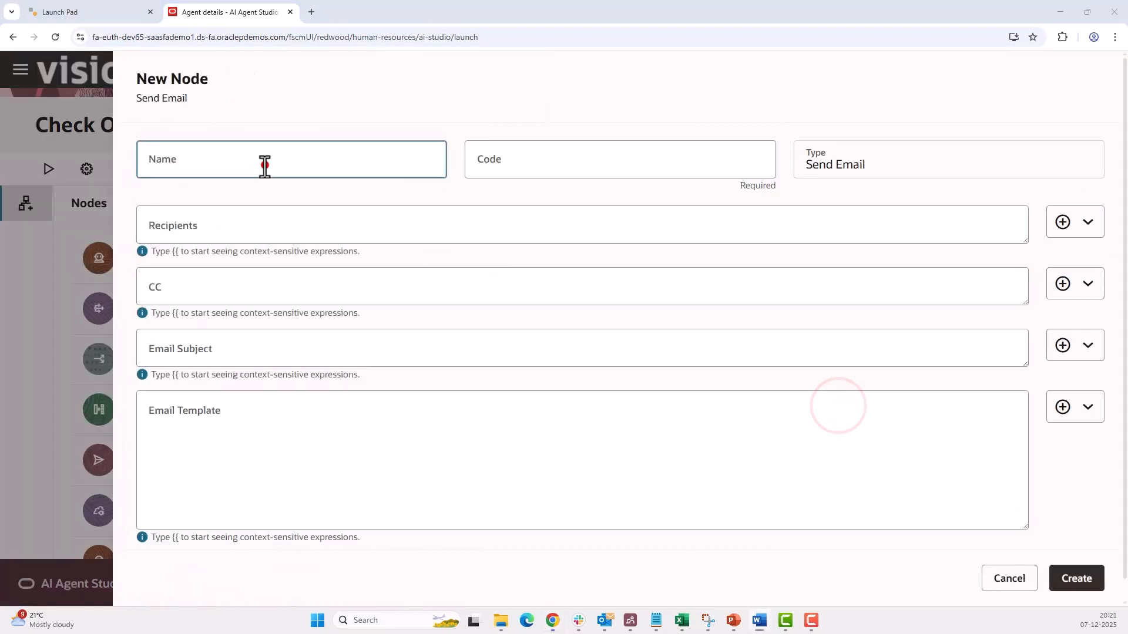
text(Success Email_YY)
click(368, 191)
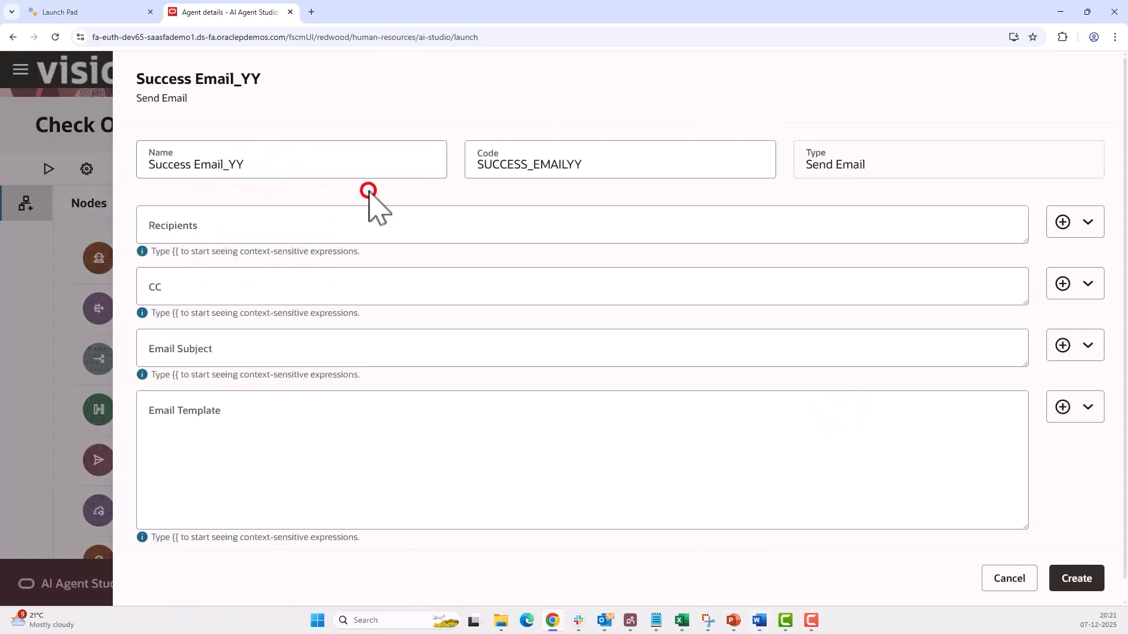
- Set the recipients to the EmailID context variable and the email subject to "InterOrg Transfer Successfully created"
click(1074, 223)
mouse_move(1037, 270)
mouse_move(909, 276)
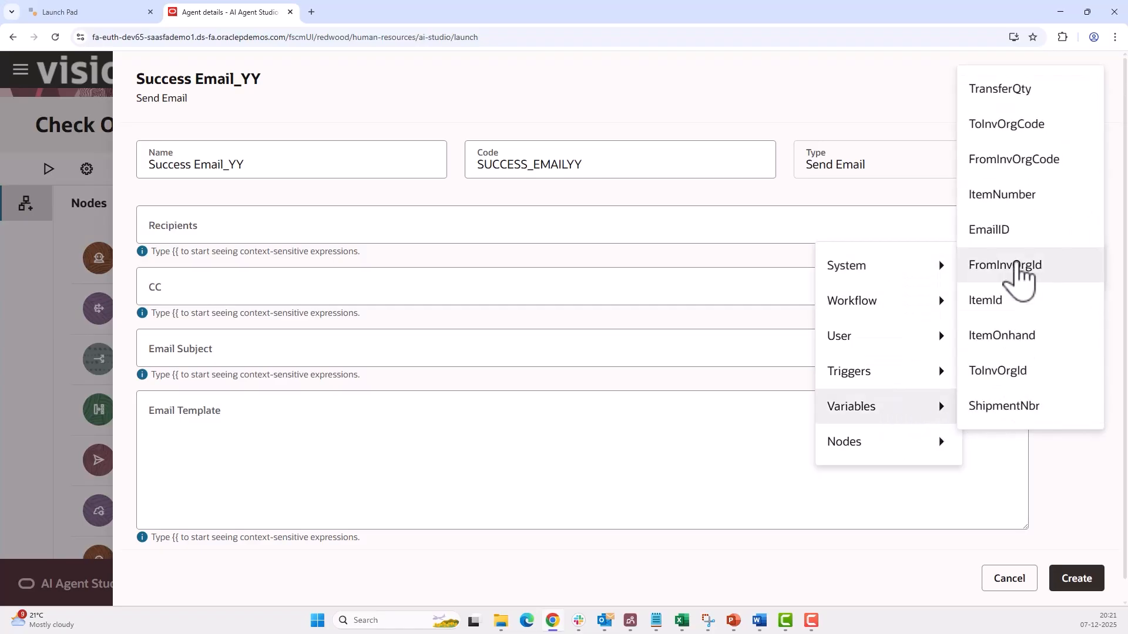
click(1013, 239)
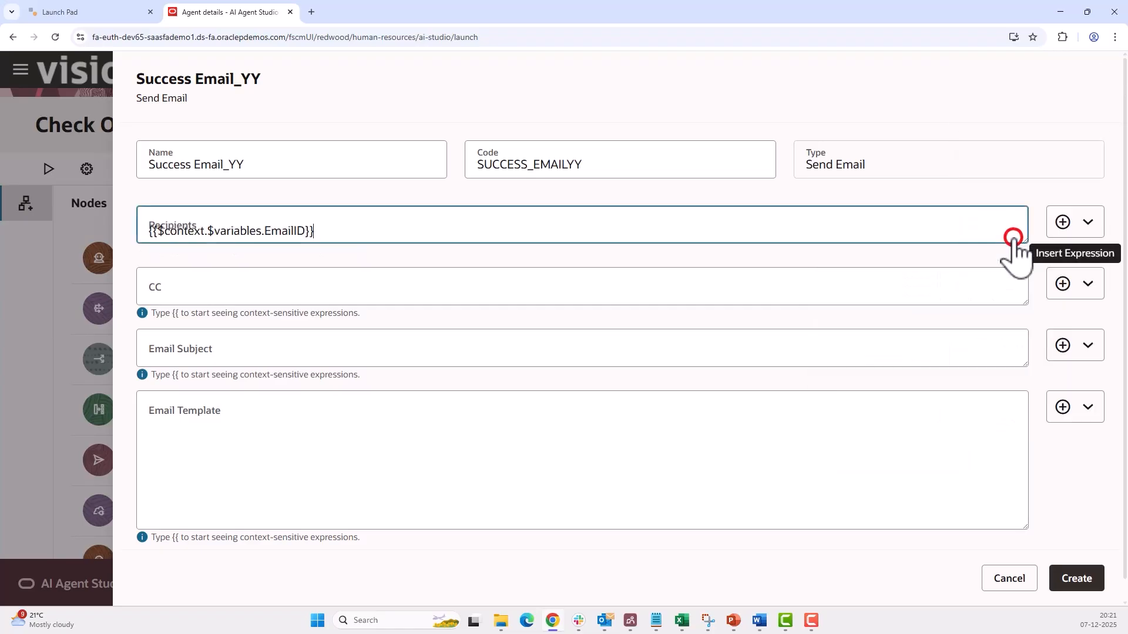
click(208, 339)
text(InterOrg Transfer Successfully created)
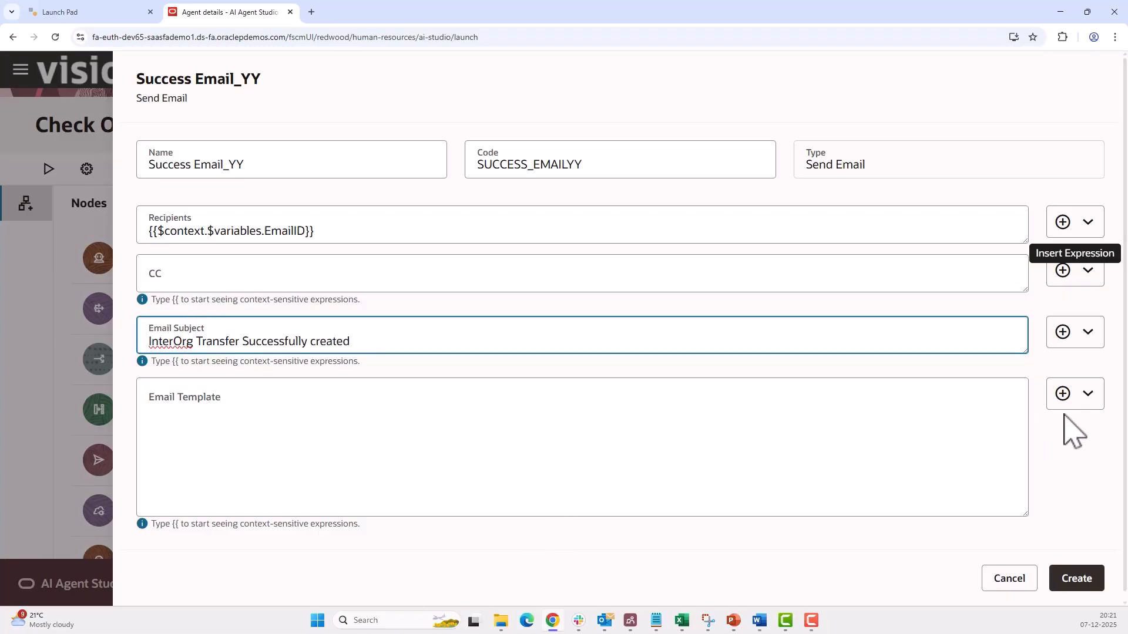
- Fill the email template with "Shipment Number:" followed by the CREATE_INTERORG_TRANSFERYY node's ShipmentNumber output
click(1086, 399)
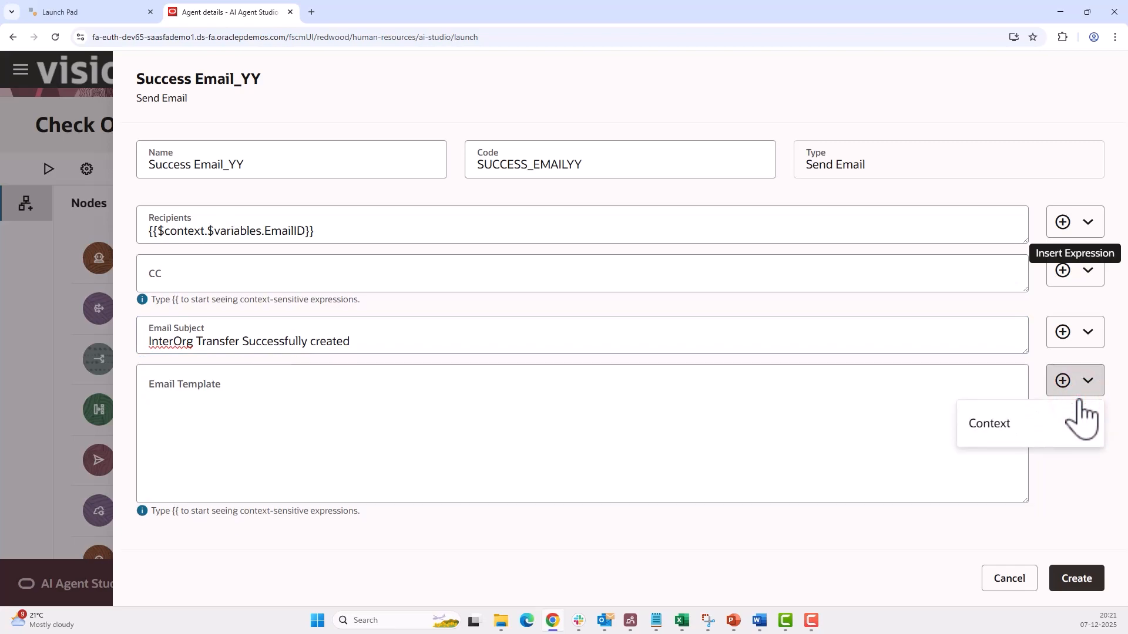
mouse_move(1046, 424)
mouse_move(919, 414)
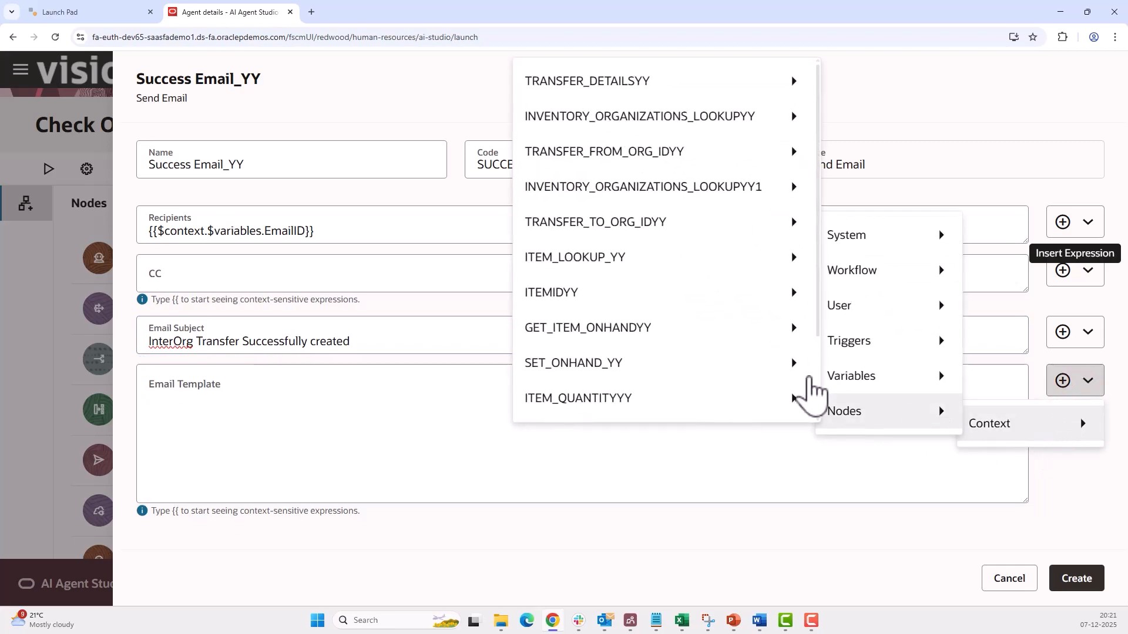
scroll(694, 344, down, 1)
mouse_move(805, 376)
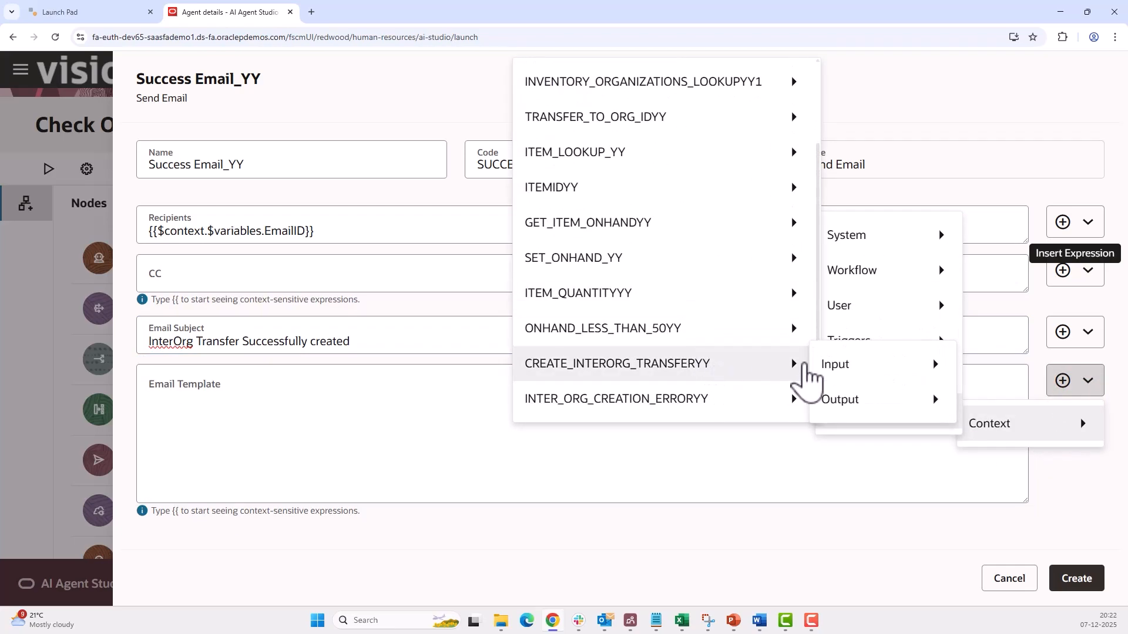
mouse_move(862, 398)
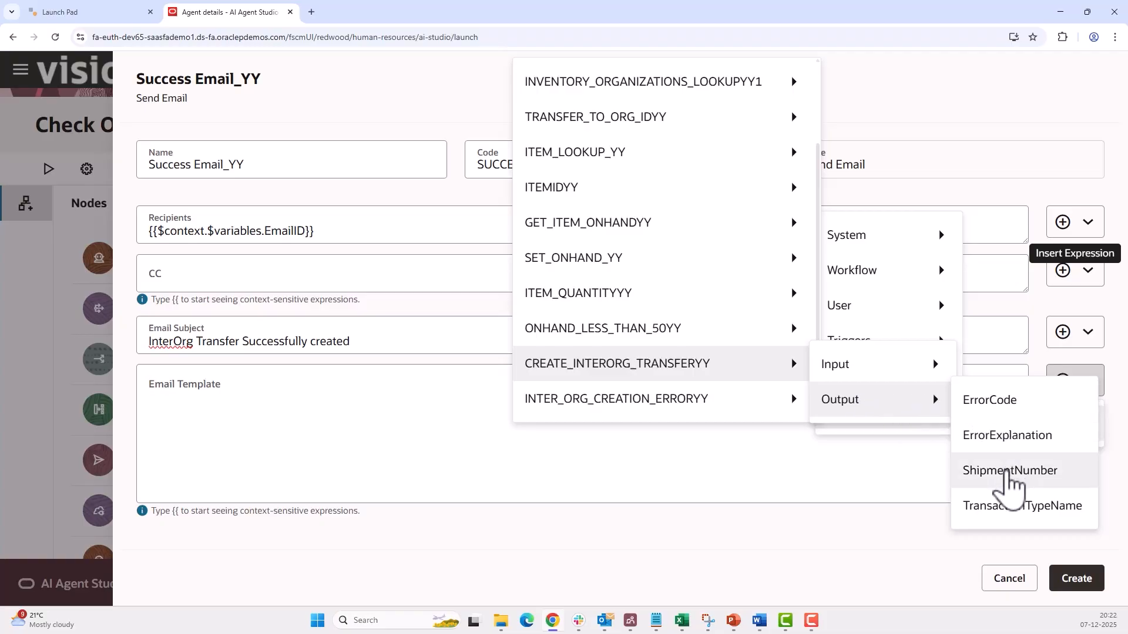
click(1010, 471)
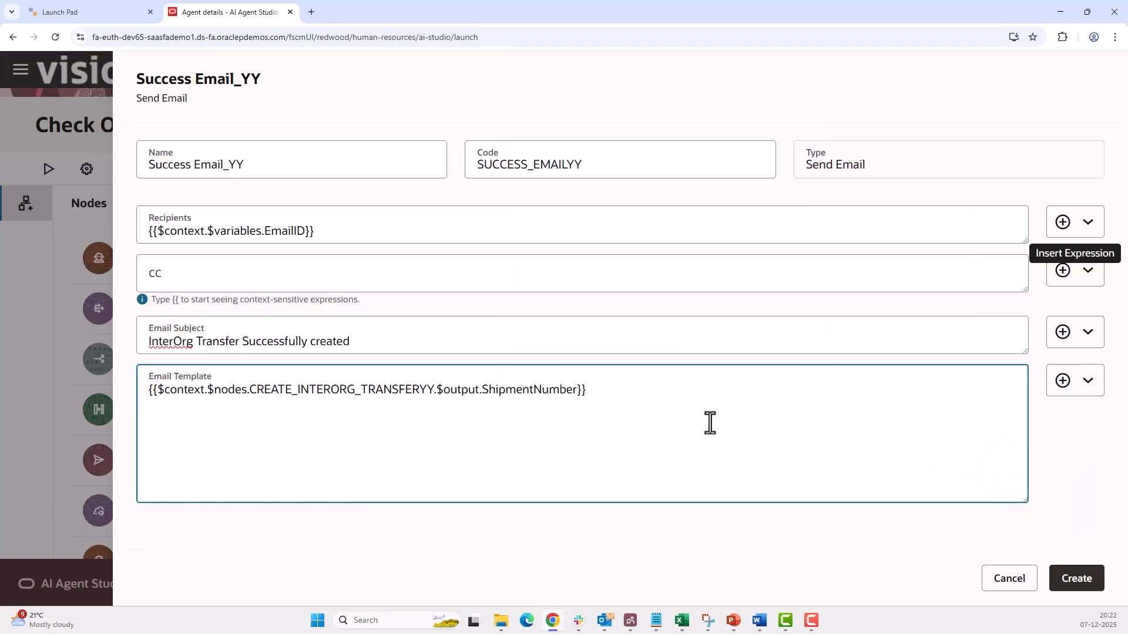
click(148, 390)
text(Shipment Number:)
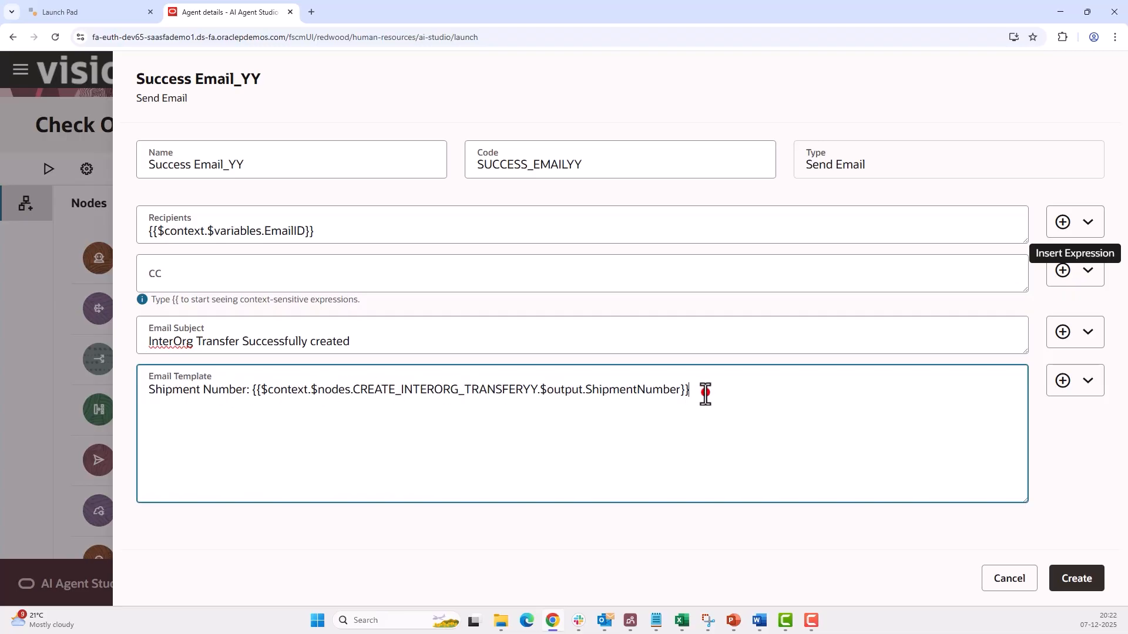
- Add a second template line, "Transaction Type:" followed by the CREATE_INTERORG_TRANSFERYY node's TransactionTypeName output, and create the email node
key(Return)
click(1075, 385)
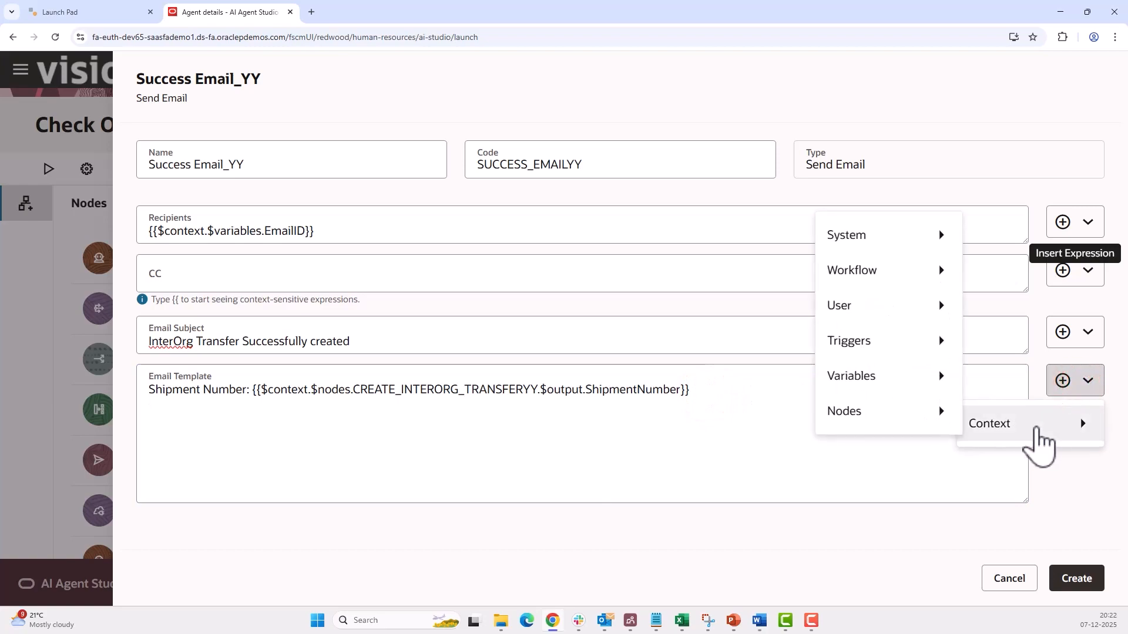
scroll(685, 368, down, 2)
mouse_move(683, 382)
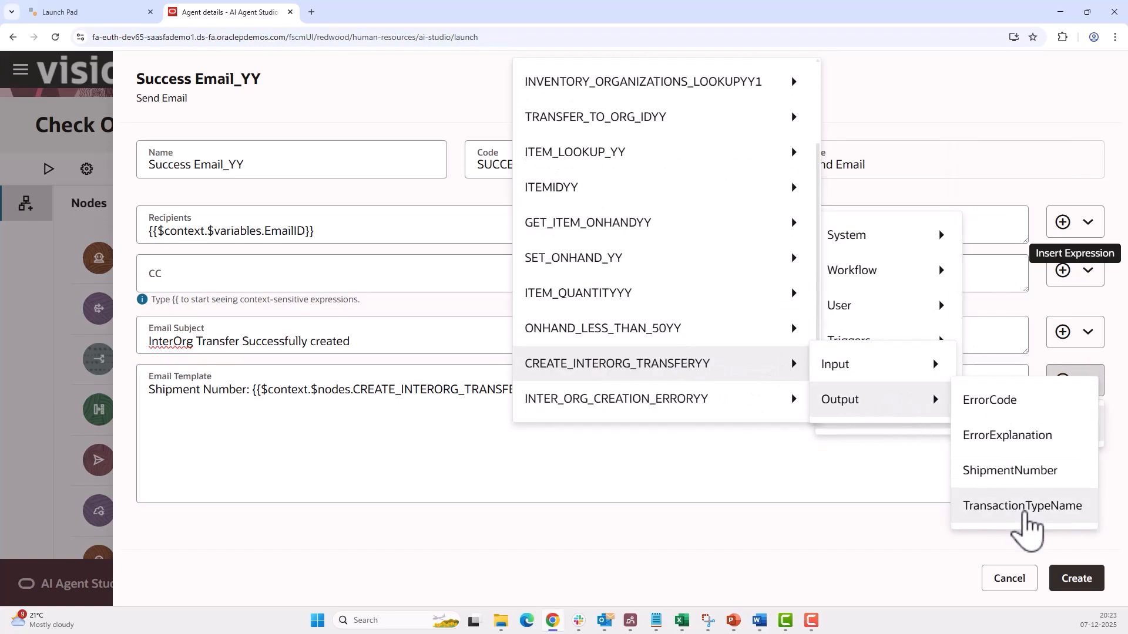
click(1022, 506)
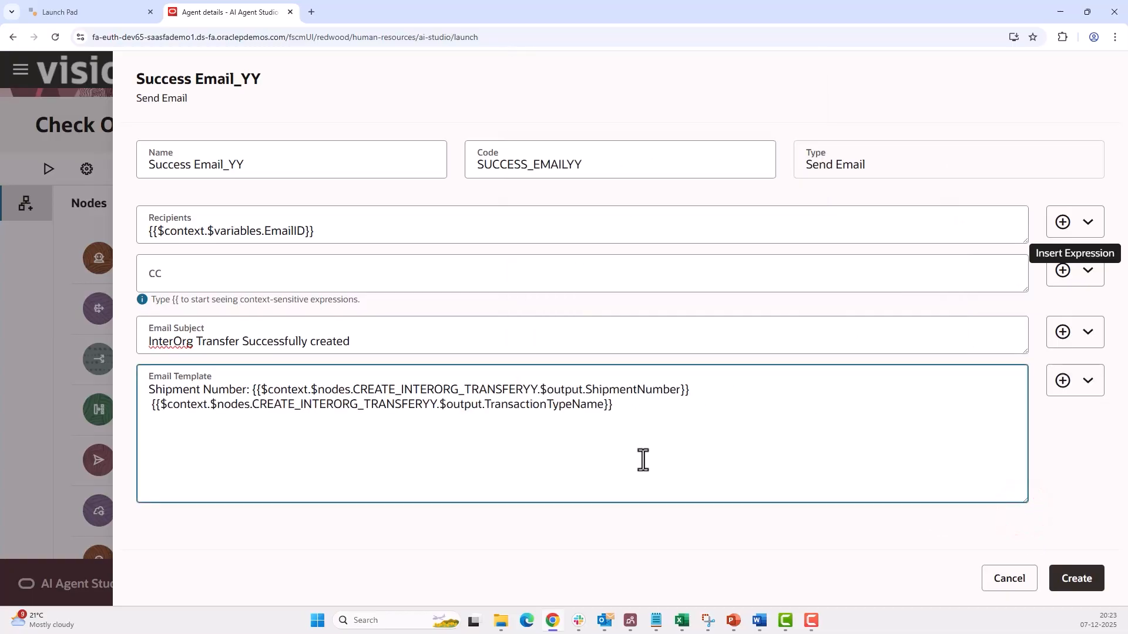
click(151, 404)
text(Transaction Type:)
click(260, 444)
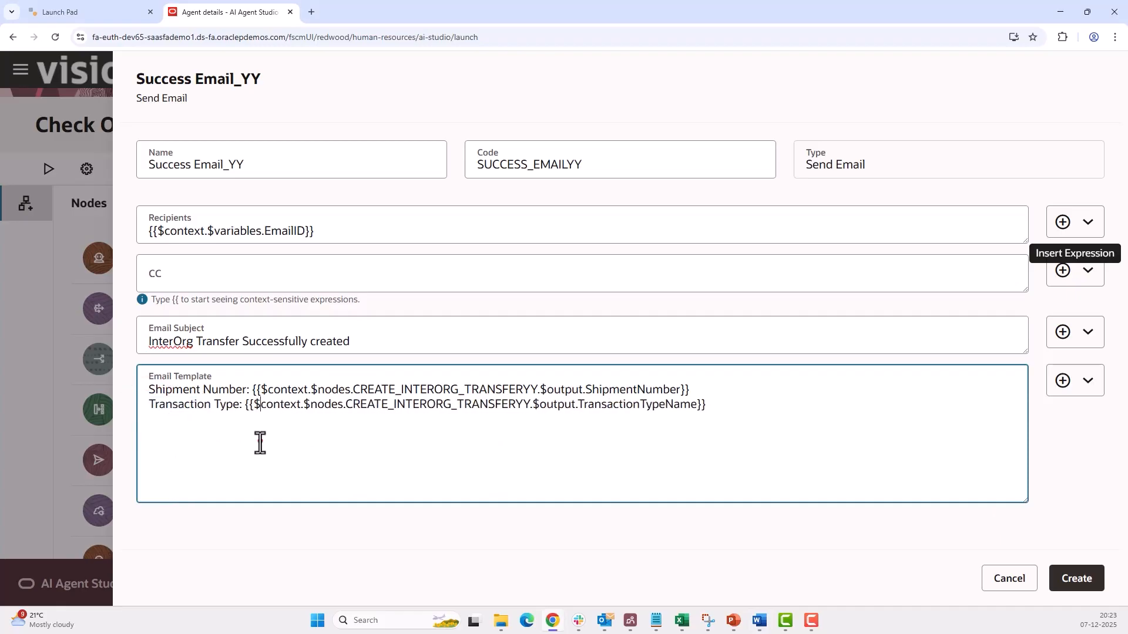
drag(244, 404, 699, 408)
click(1076, 579)
- Add a Send Email node named Failure Mail_YY on the false branch of the Inter Org Creation error_YY condition
scroll(760, 463, down, 3)
drag(760, 463, 666, 349)
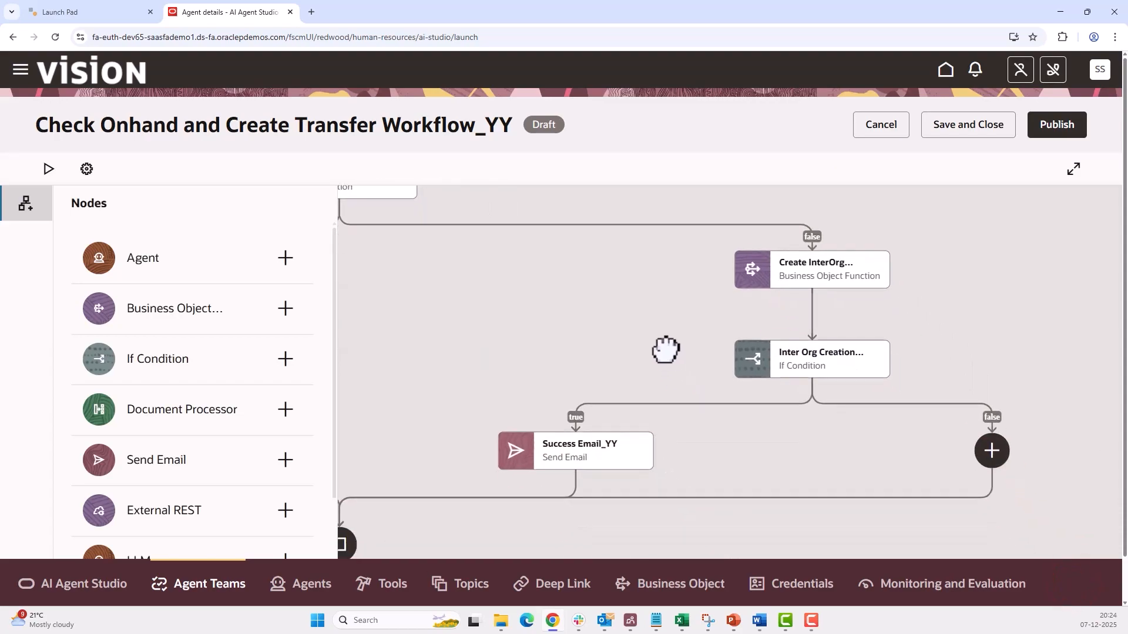
click(993, 454)
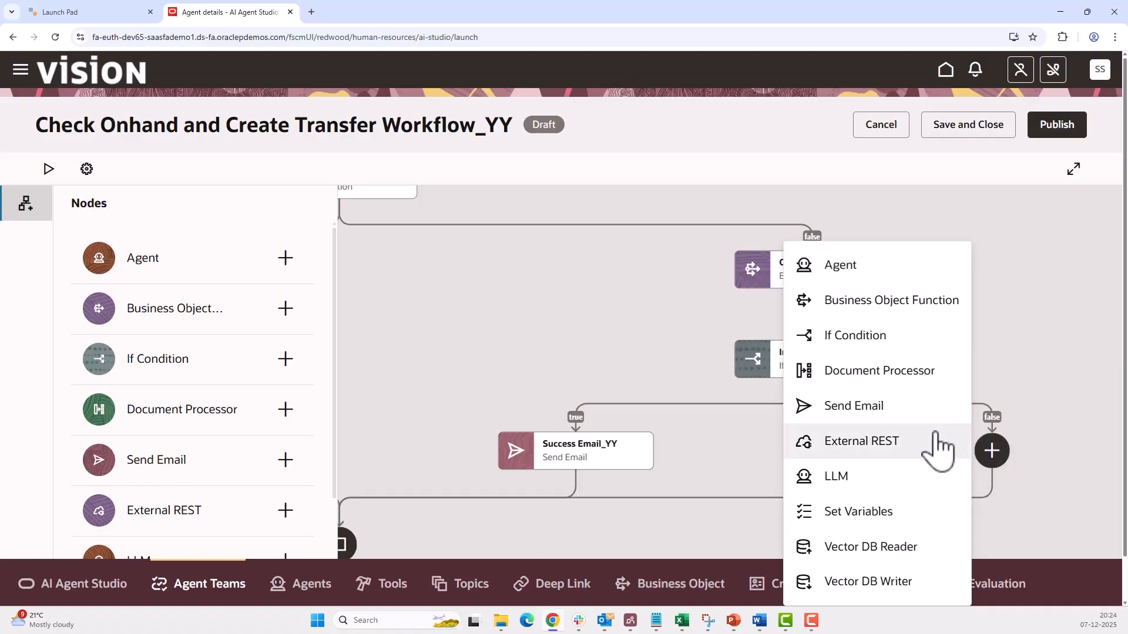
click(912, 406)
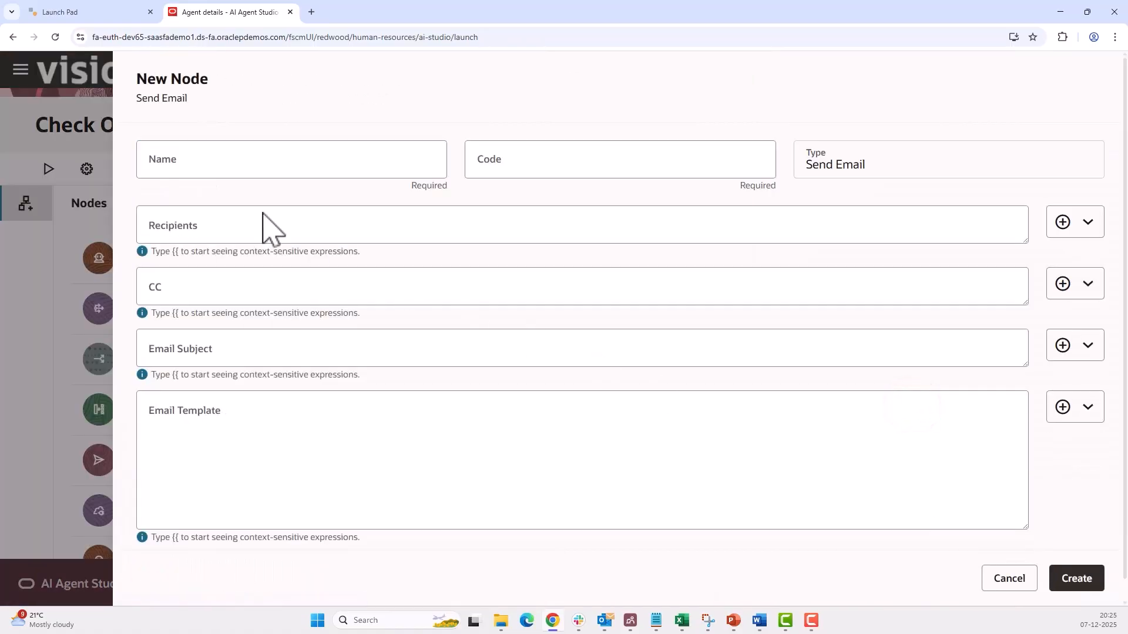
click(232, 165)
text(Failure Mail_YY)
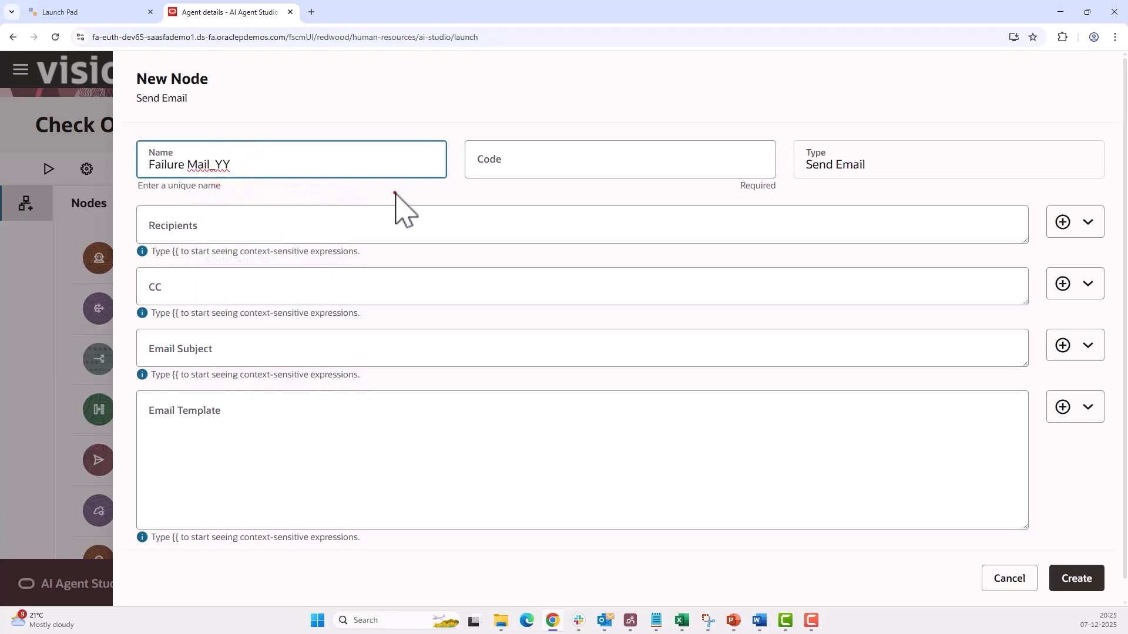
click(395, 193)
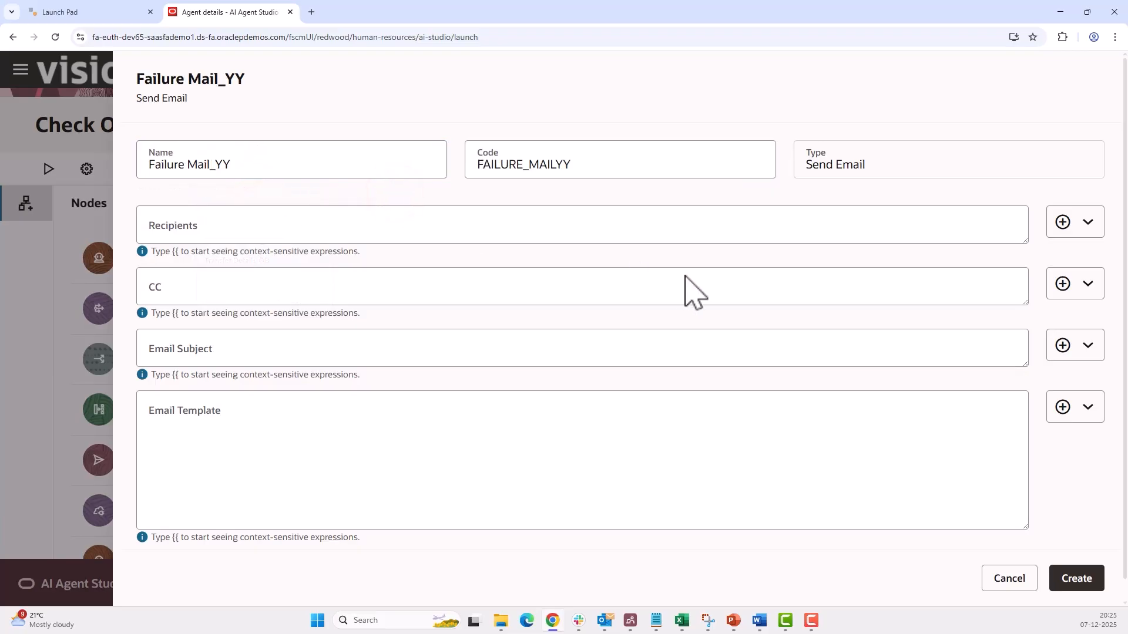
- Set recipients to the EmailID variable and subject to "Error: Transfer not created", fill the template with ShipmentNbr, ErrorCode and ErrorExplanation expressions, and create the node
click(1061, 230)
mouse_move(1028, 270)
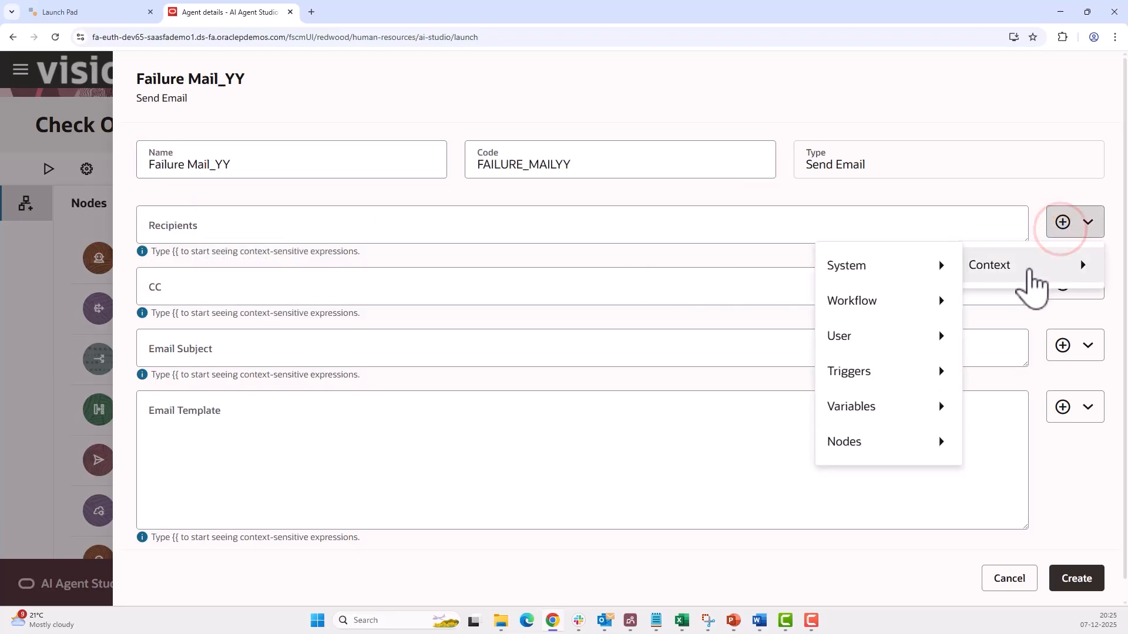
mouse_move(907, 408)
click(1014, 234)
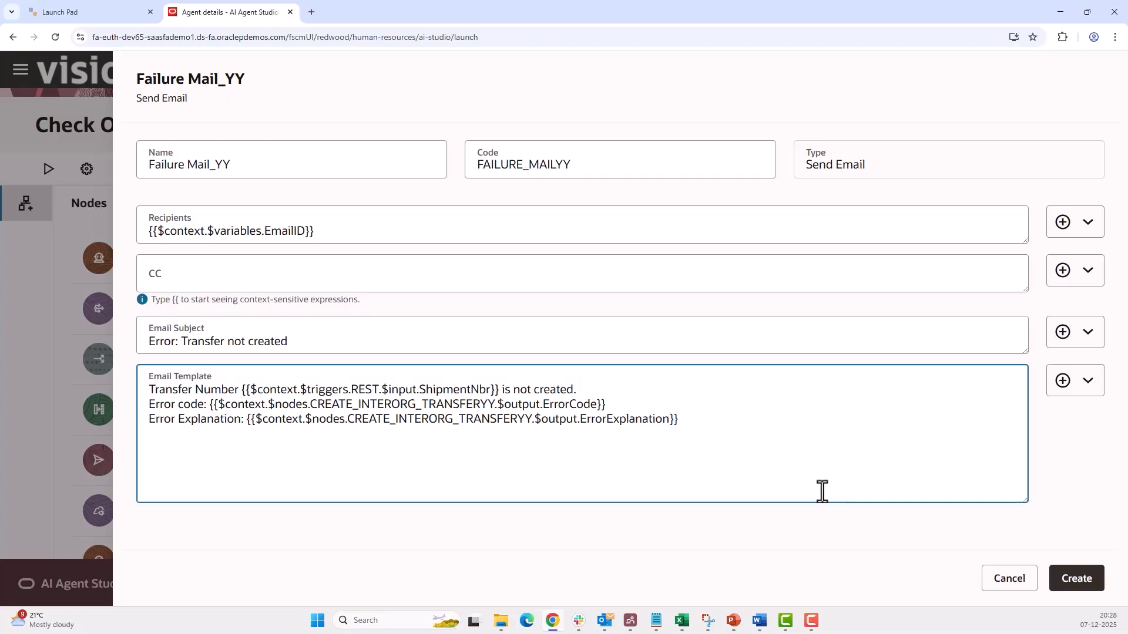
click(1074, 578)
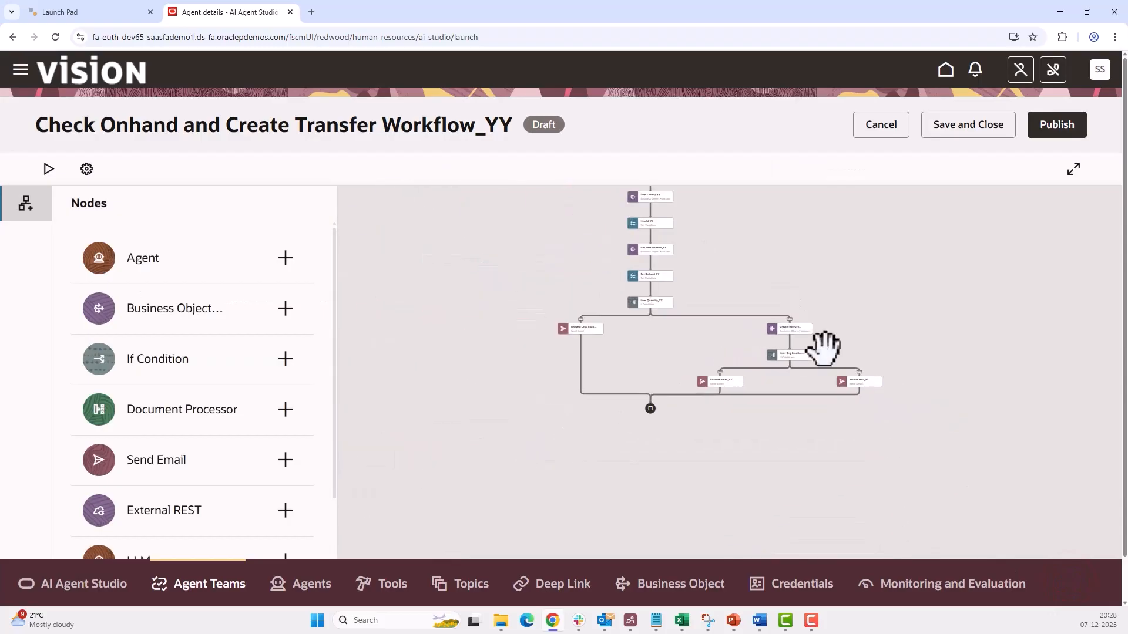
- Save and close the completed workflow, and reopen its draft for editing
drag(897, 263, 886, 417)
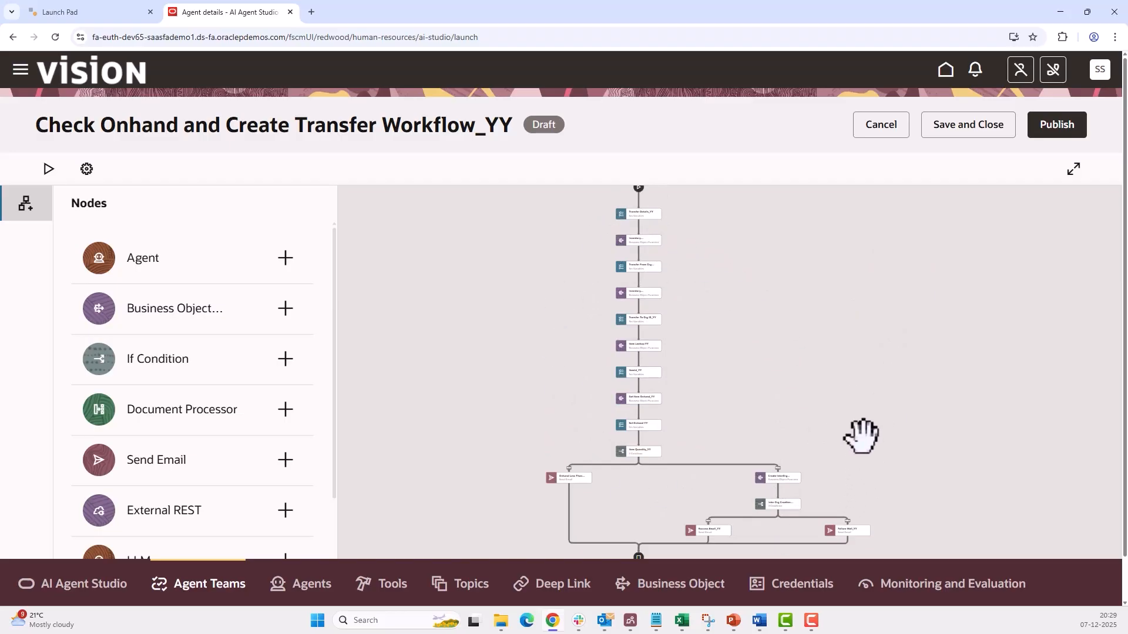
click(969, 131)
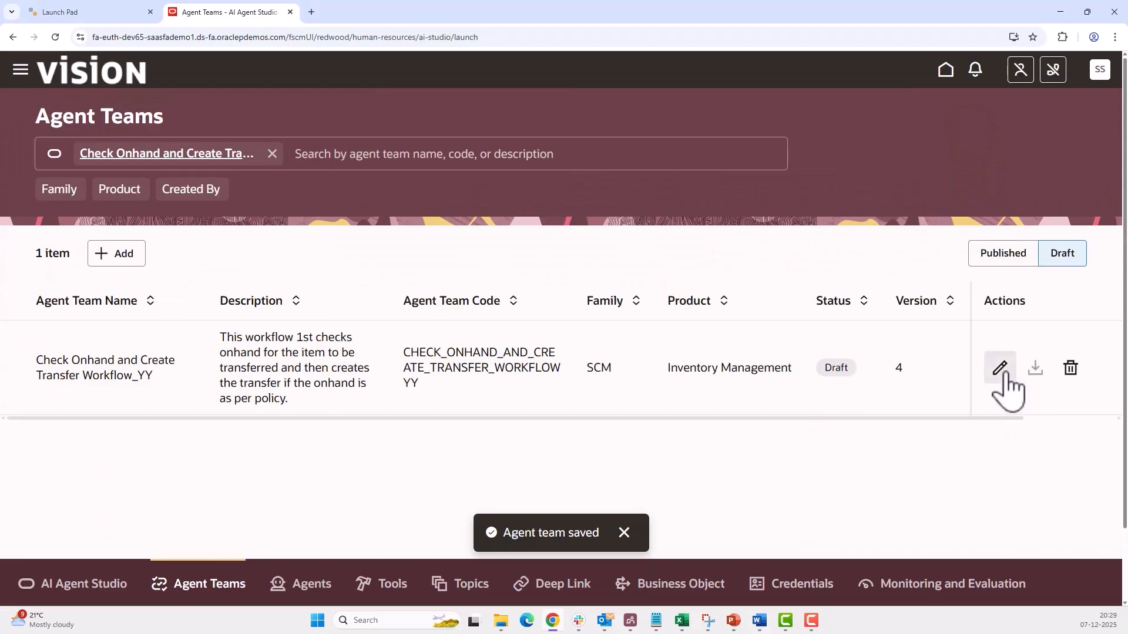
click(1003, 373)
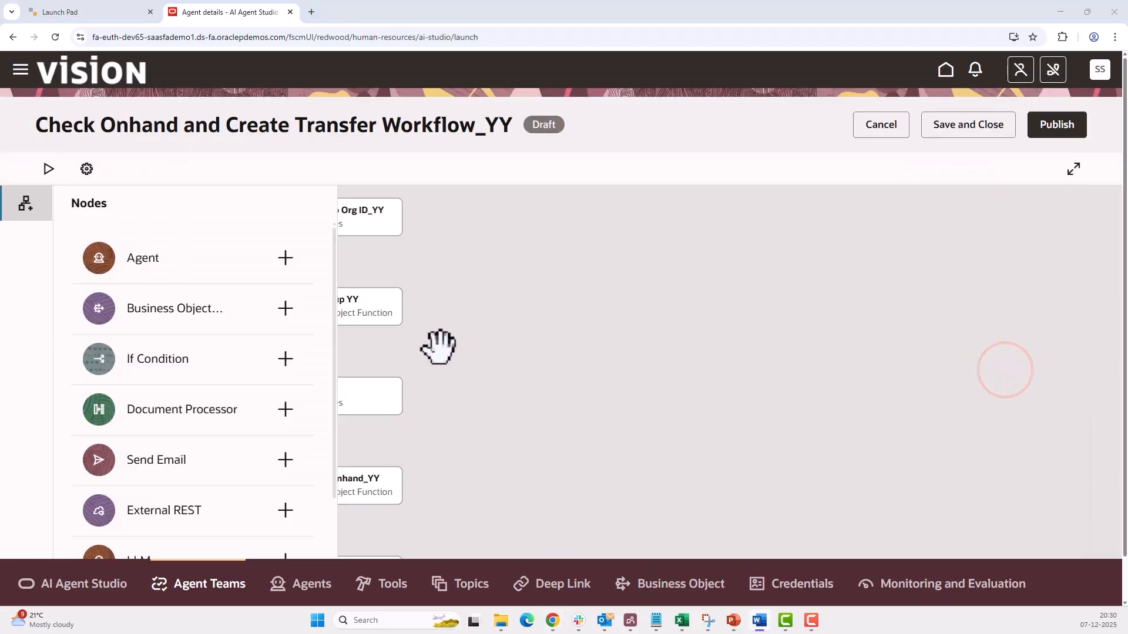
- Test the workflow with trigger type Rest and input ShipmentNbr 12072025YY01, TransferQty 1, ToInvOrgCode 002, ItemNumber AS00105 and FromInvOrgCode 001
click(48, 169)
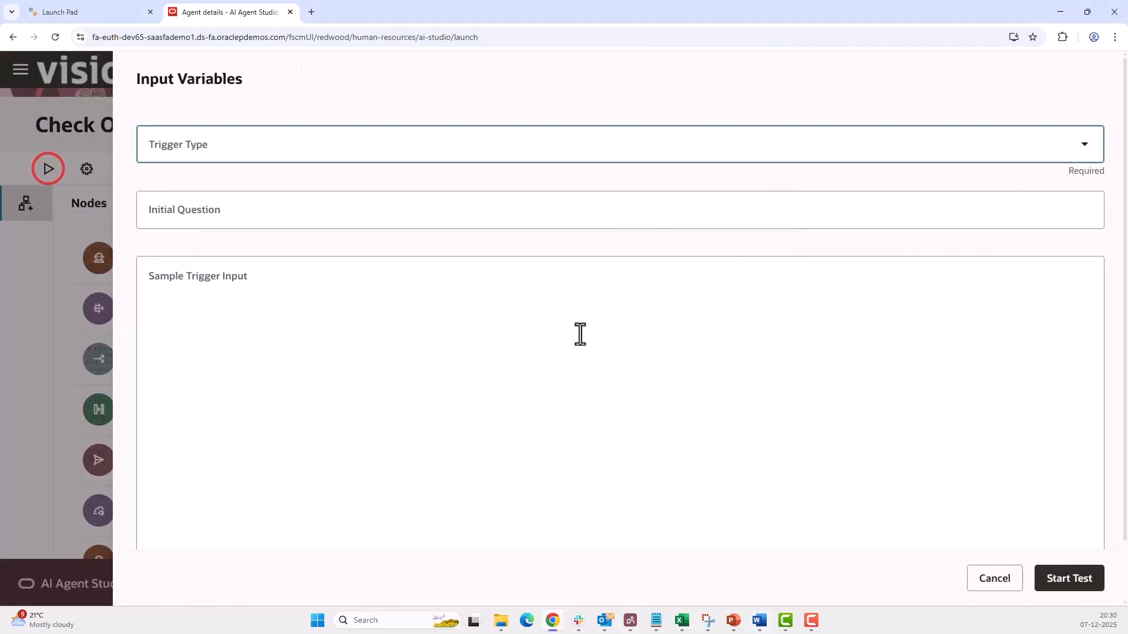
click(295, 135)
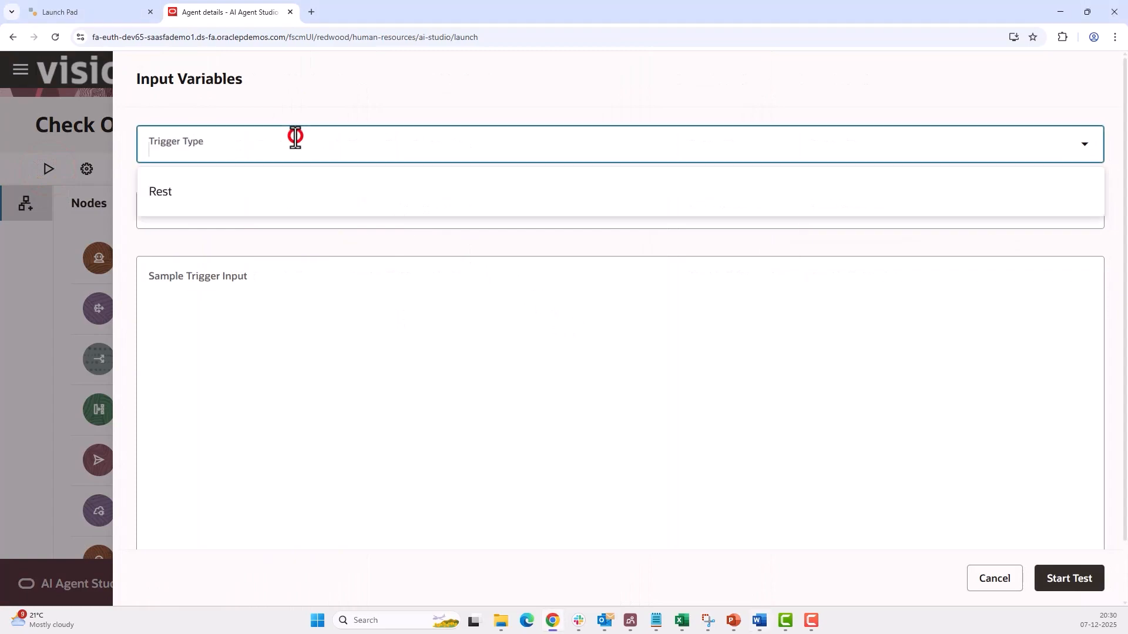
click(263, 203)
click(167, 371)
drag(167, 371, 143, 277)
text({     "ShipmentNbr": "12072025YY01",     "TransferQty": "1",     "ToInvOrgCode": "002",     "ItemNumber": "AS00105",     "FromInvOrgCode": "001" })
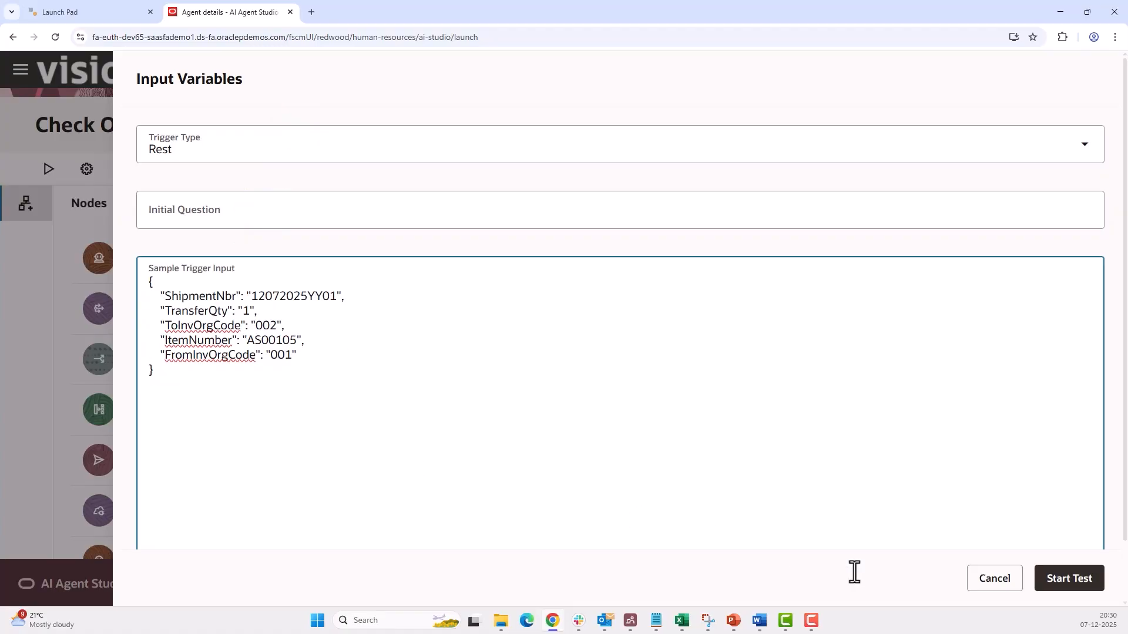
click(1049, 588)
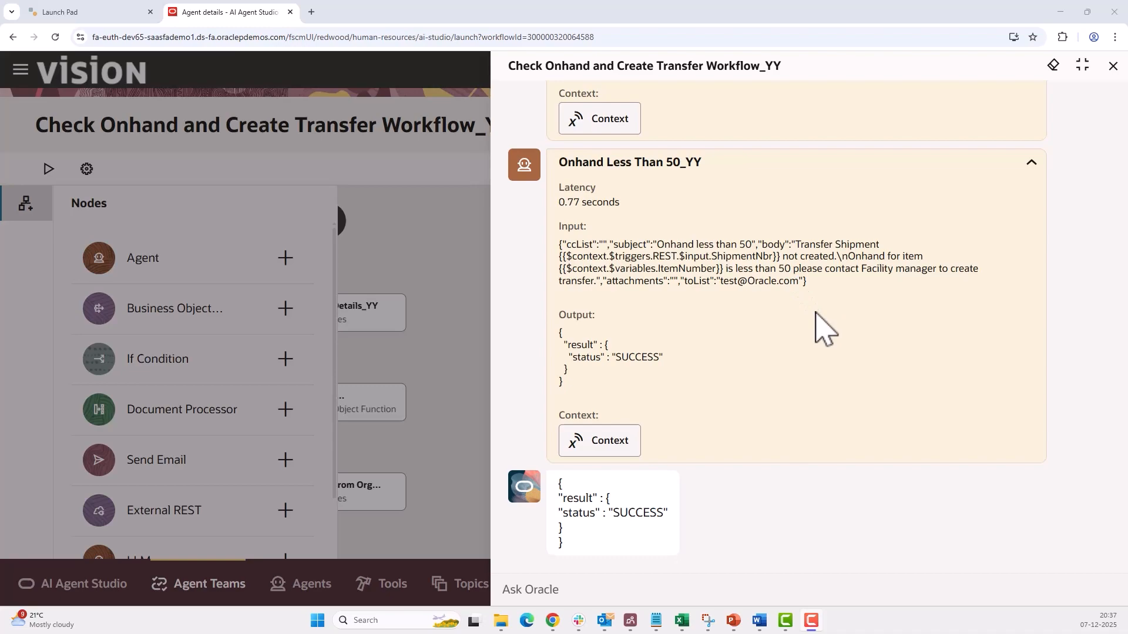
- Examine the test trace from Transfer Details_YY through the two inventory organization lookups to Transfer To Org ID_YY, checking each node's input and output
scroll(814, 304, up, 10)
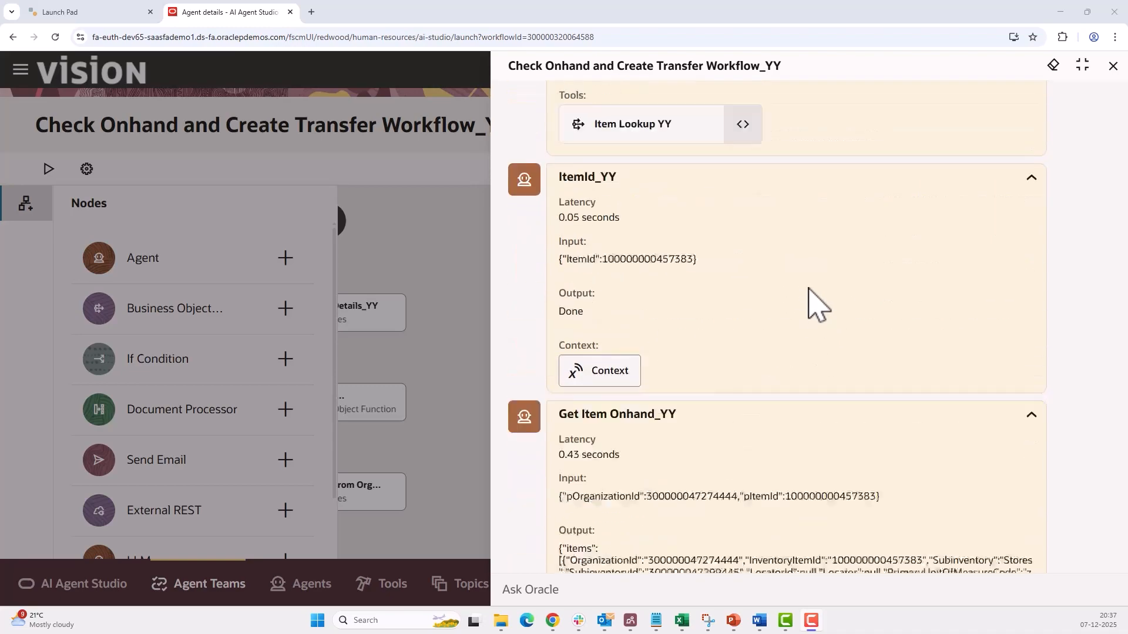
scroll(814, 304, up, 10)
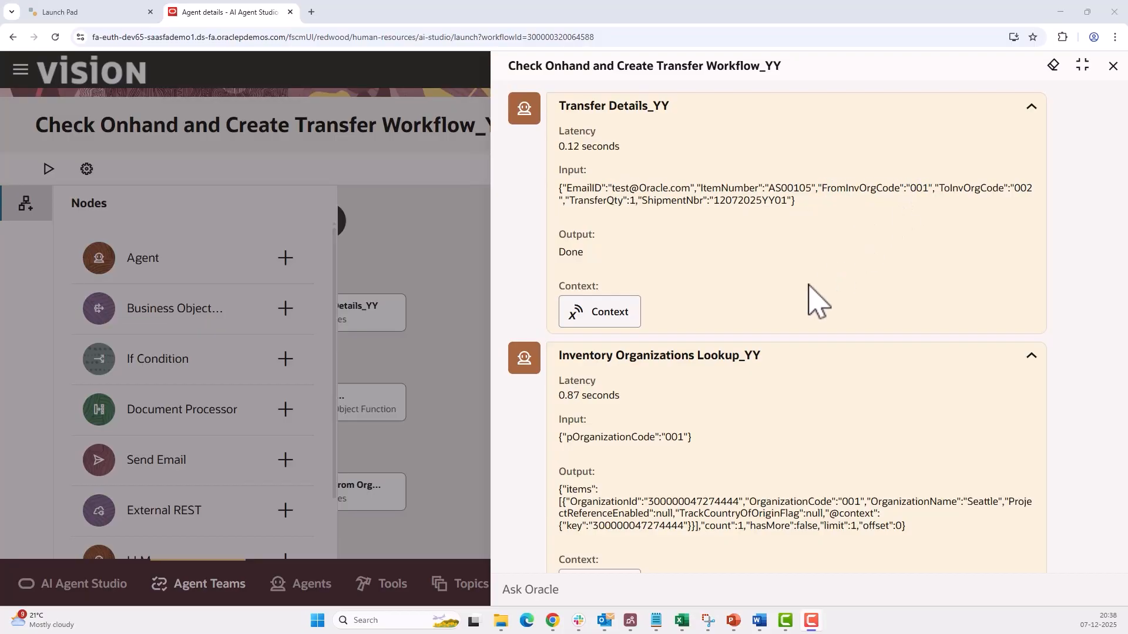
scroll(809, 302, down, 2)
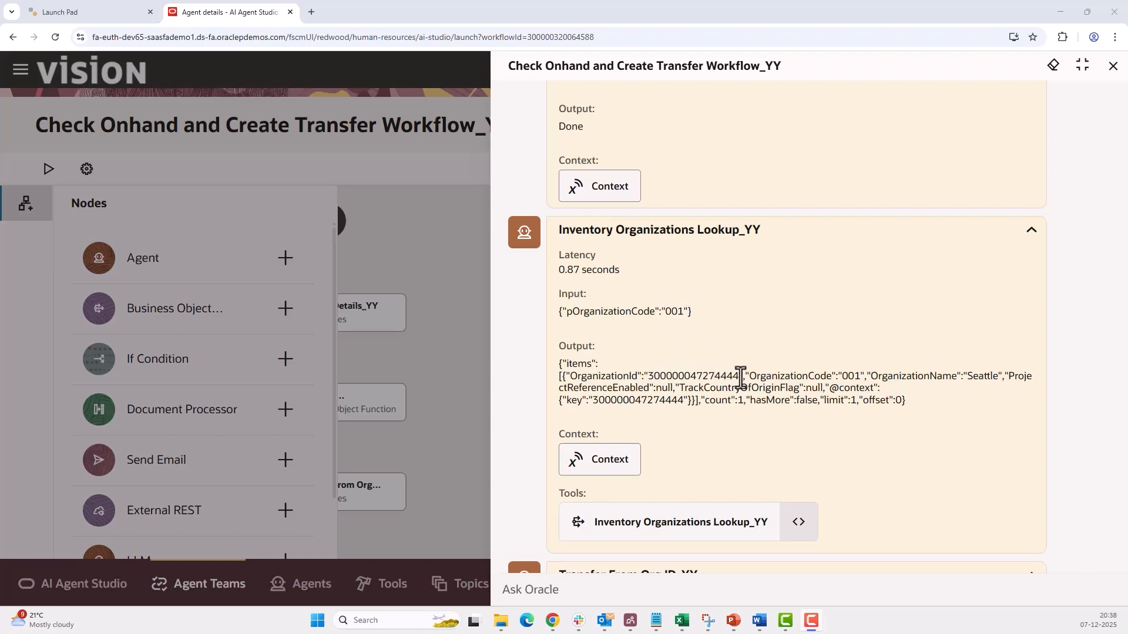
scroll(724, 445, down, 4)
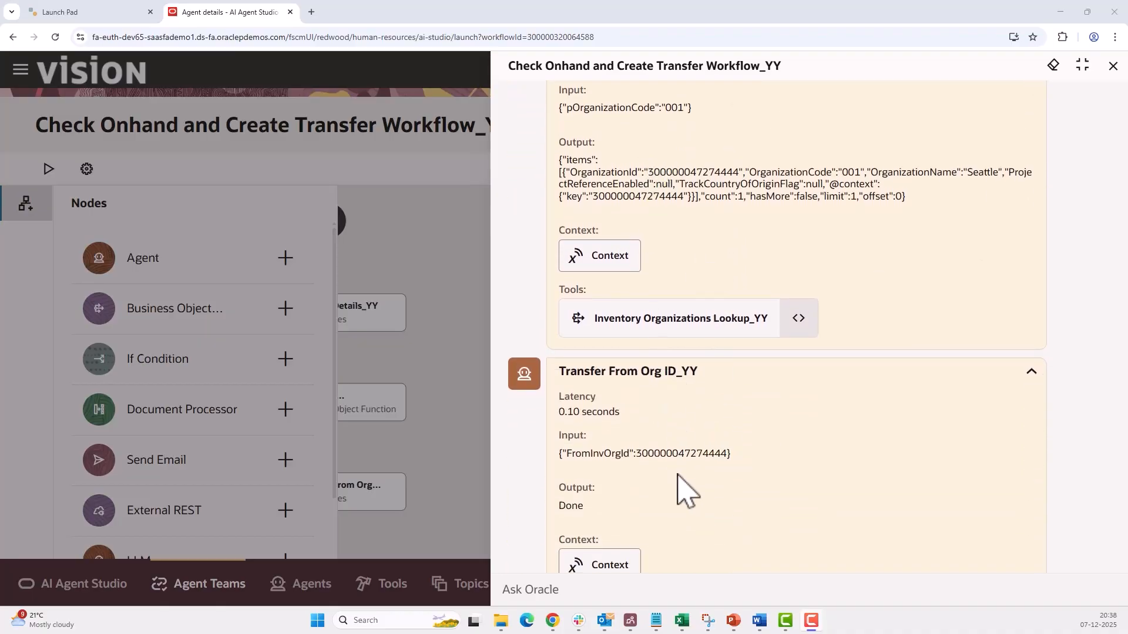
scroll(685, 491, down, 1)
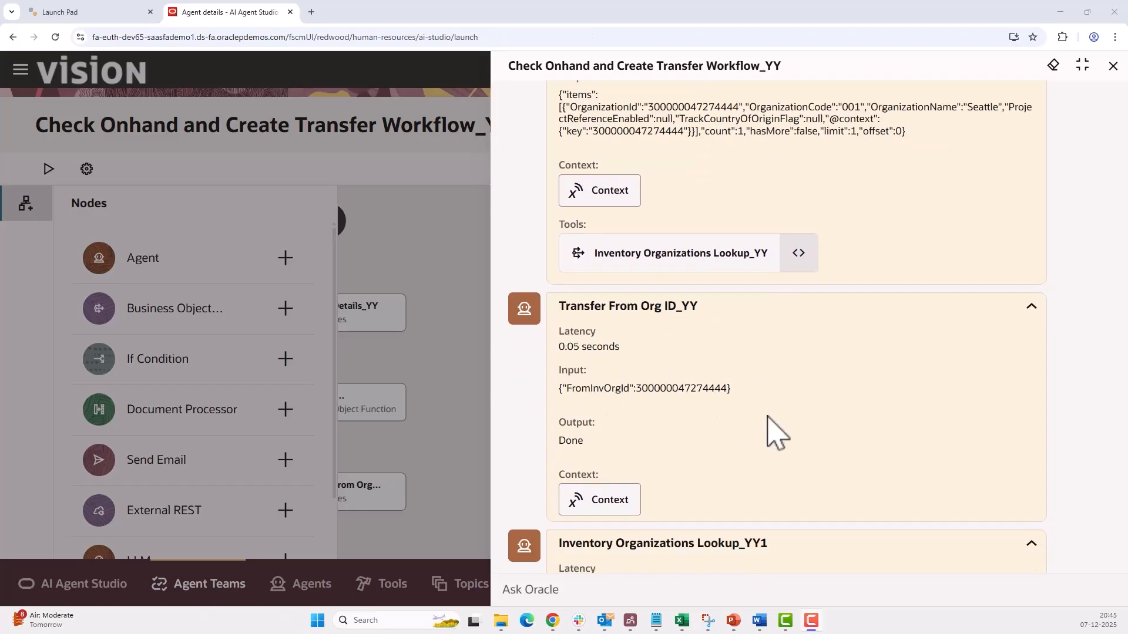
scroll(768, 433, down, 5)
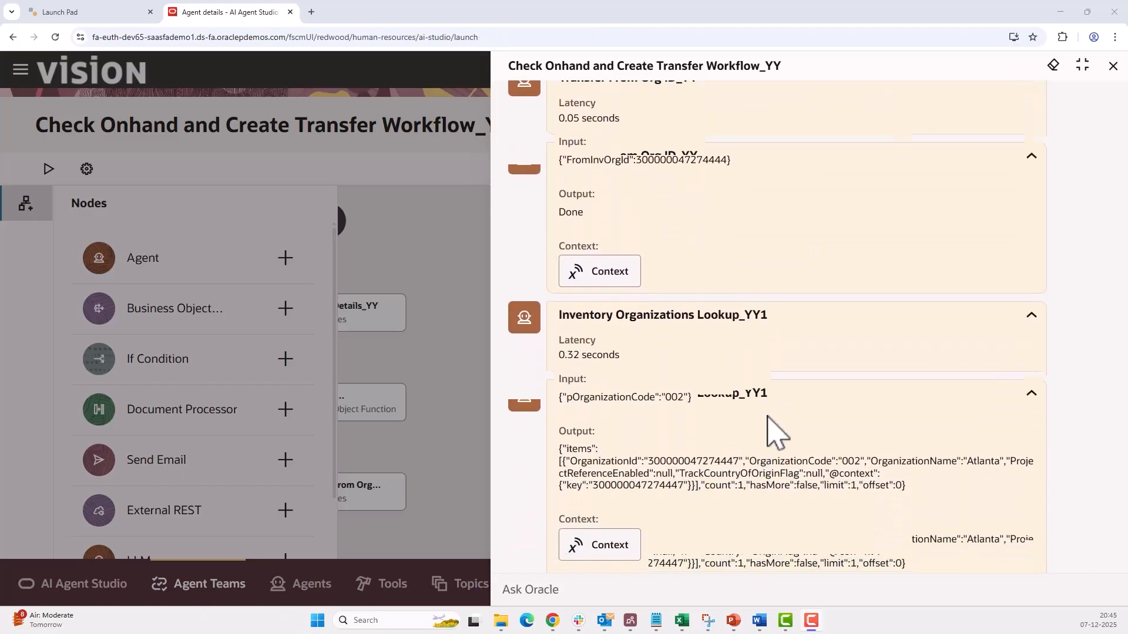
scroll(768, 433, down, 3)
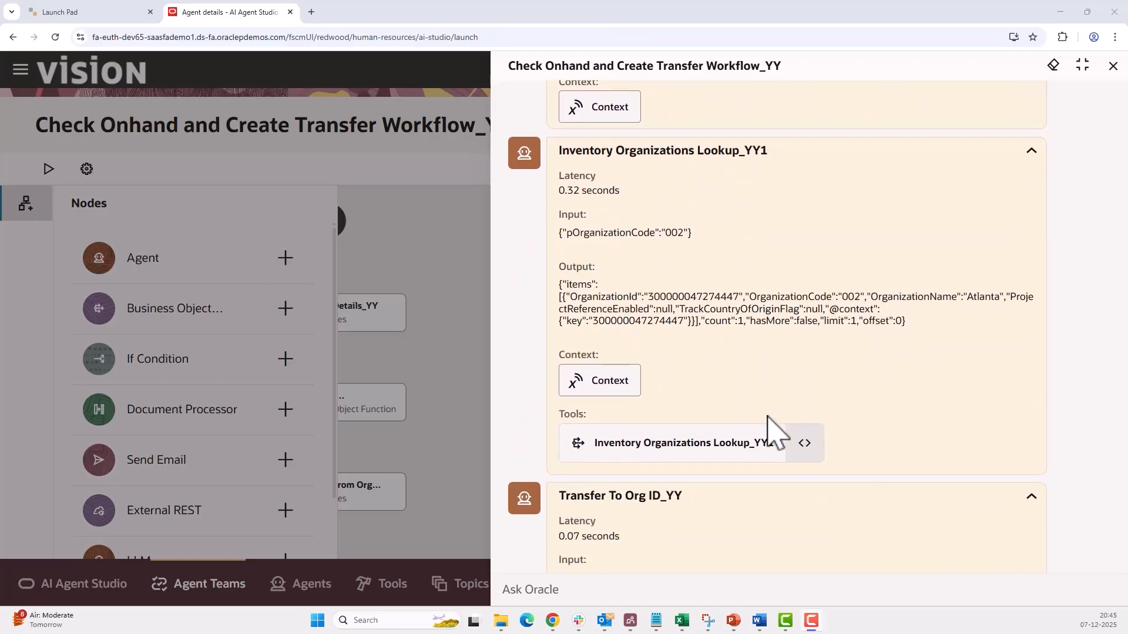
scroll(767, 433, down, 1)
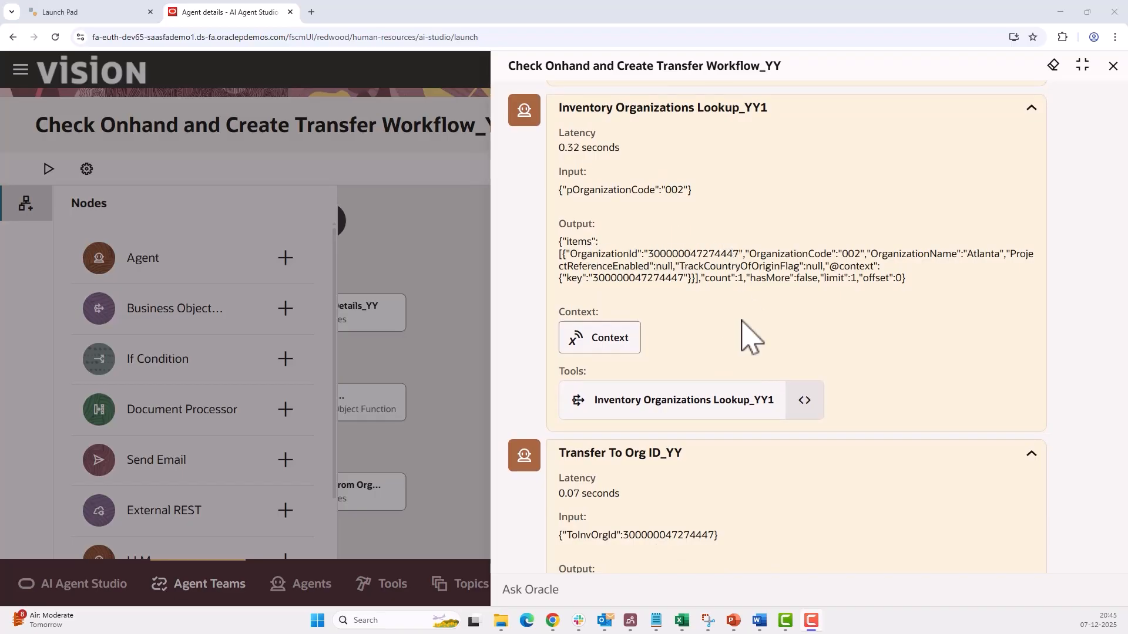
scroll(742, 322, down, 2)
scroll(730, 448, down, 1)
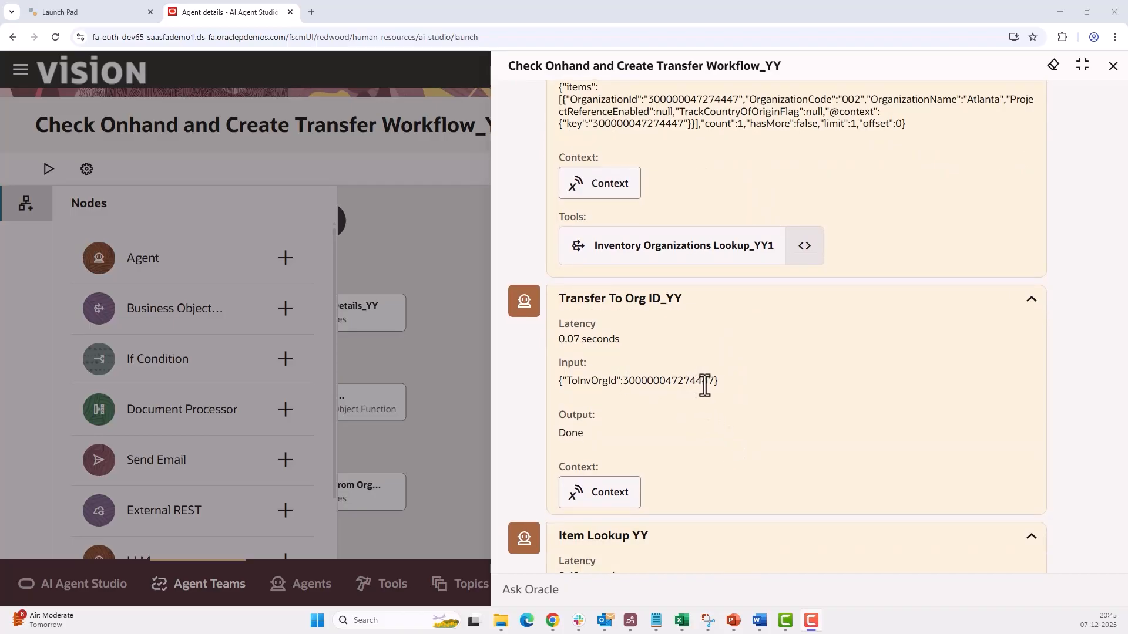
- Examine the item lookup, item onhand, Set Onhand YY, Item Quantity_YY and Onhand Less Than 50_YY results in the test trace
scroll(714, 473, down, 6)
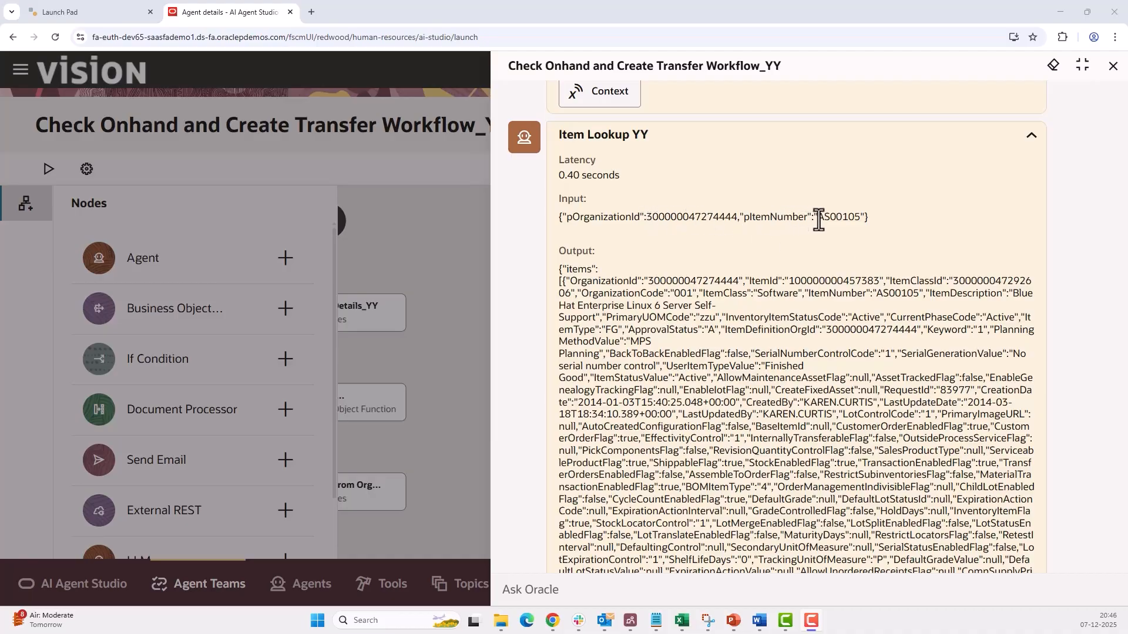
scroll(790, 403, down, 3)
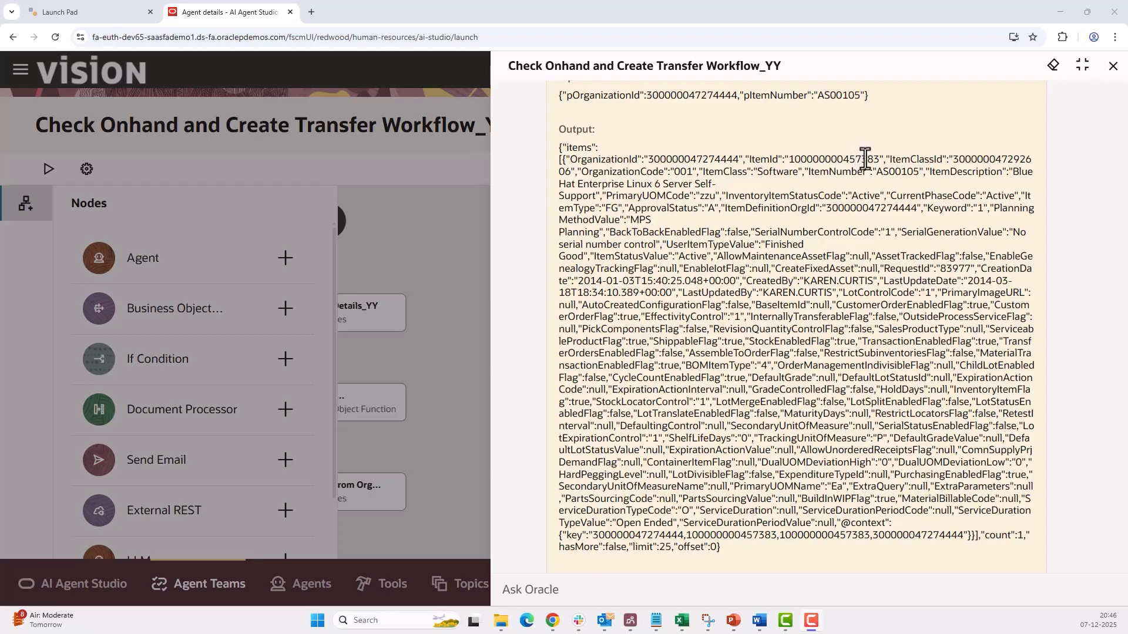
scroll(855, 282, down, 6)
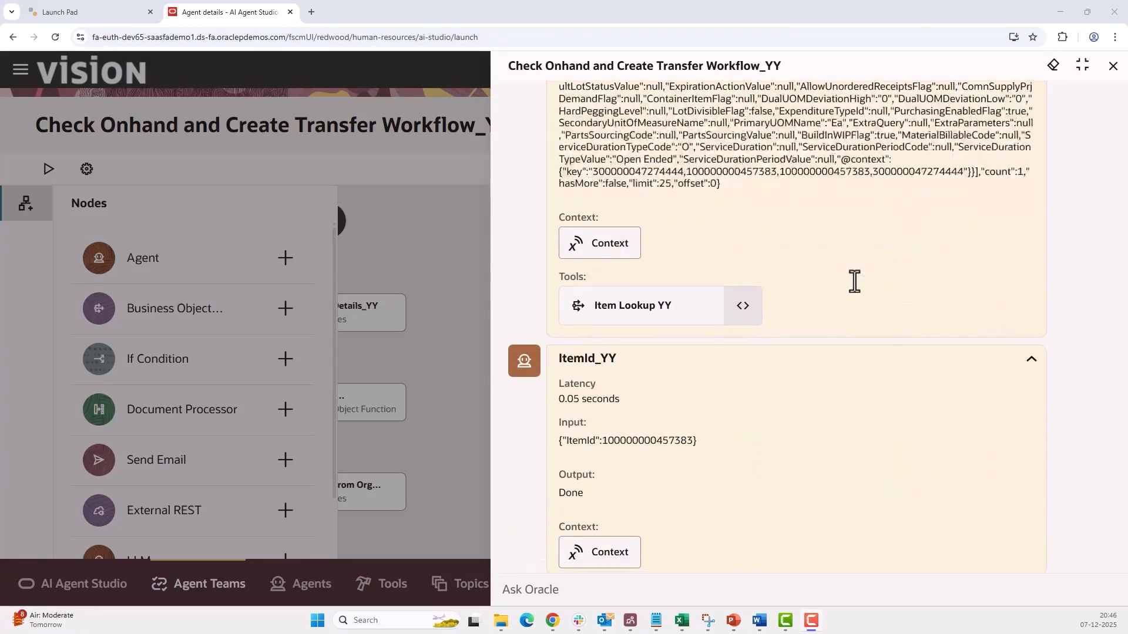
scroll(854, 282, down, 1)
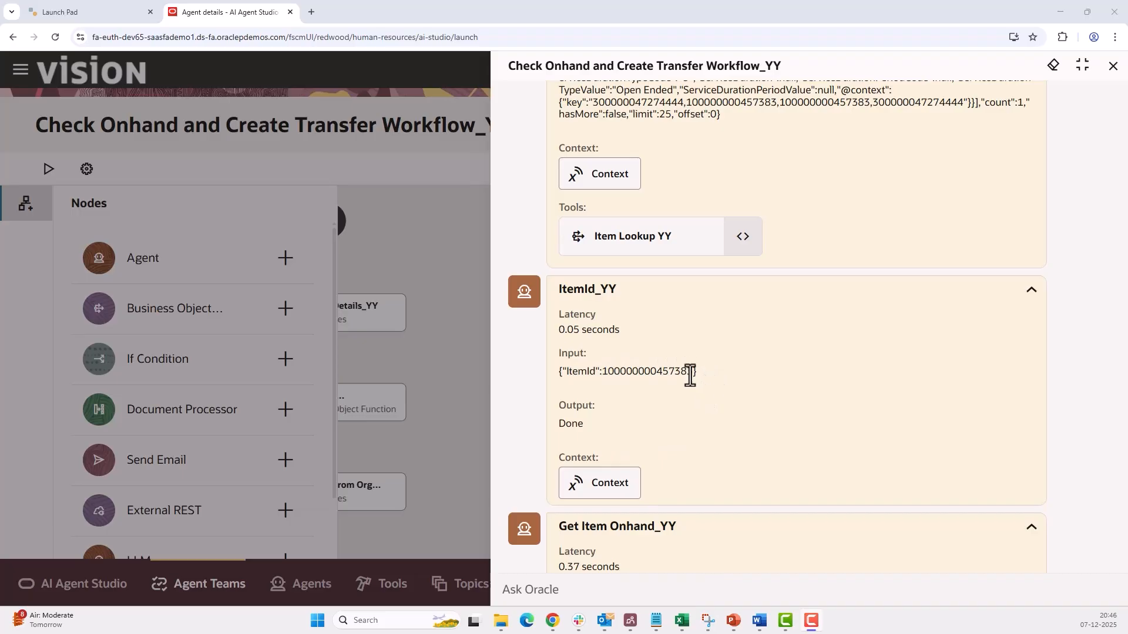
scroll(722, 426, down, 3)
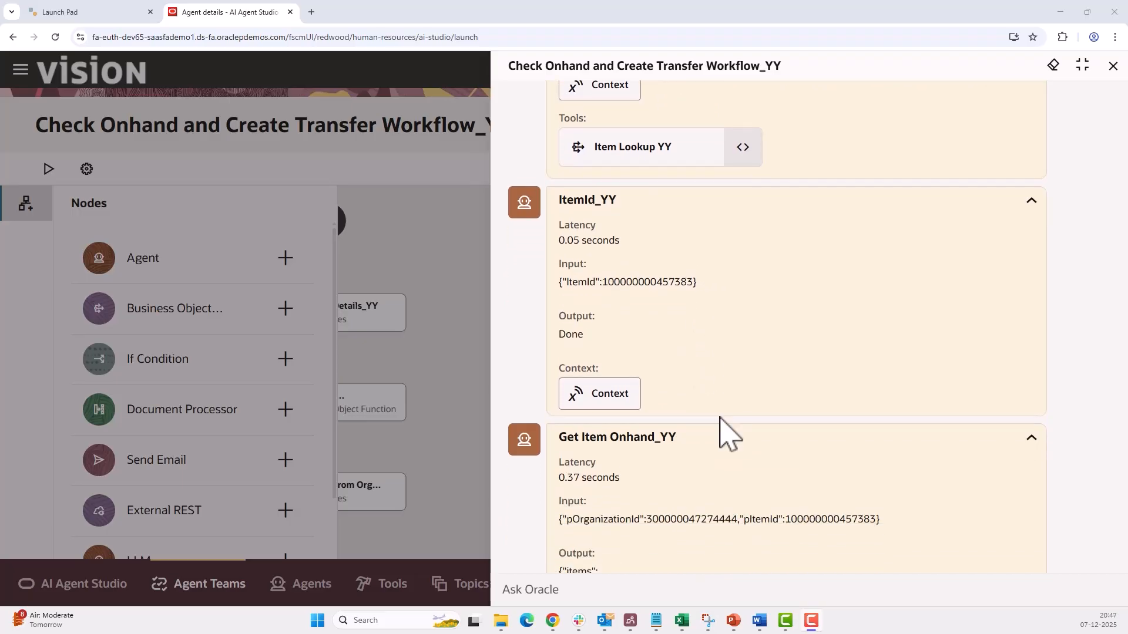
scroll(721, 428, down, 1)
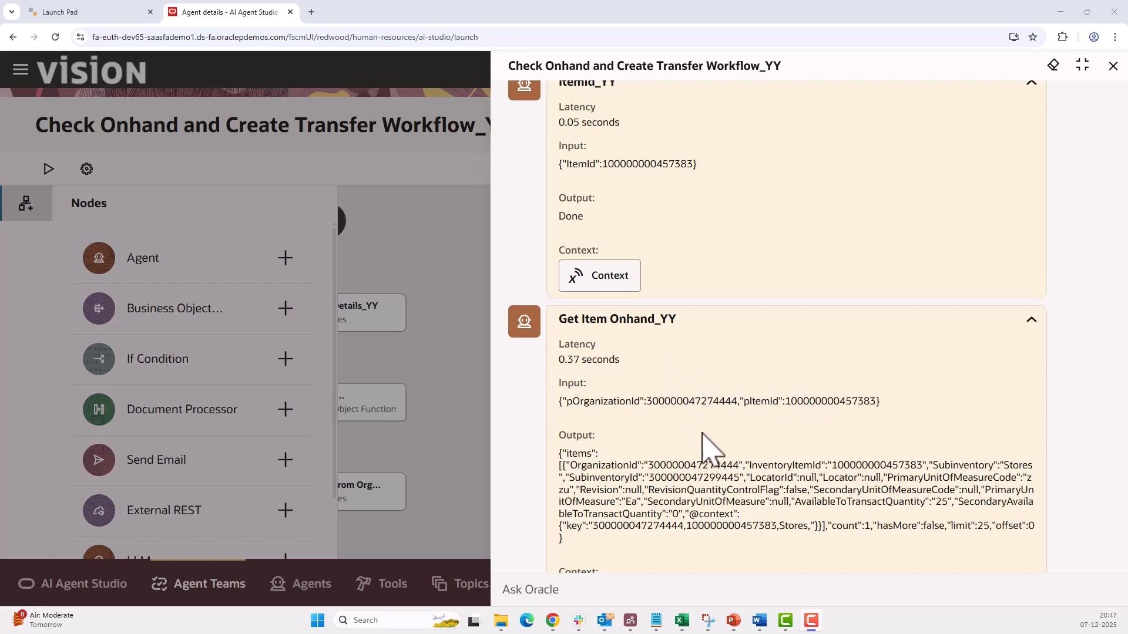
scroll(702, 441, down, 2)
scroll(711, 448, down, 1)
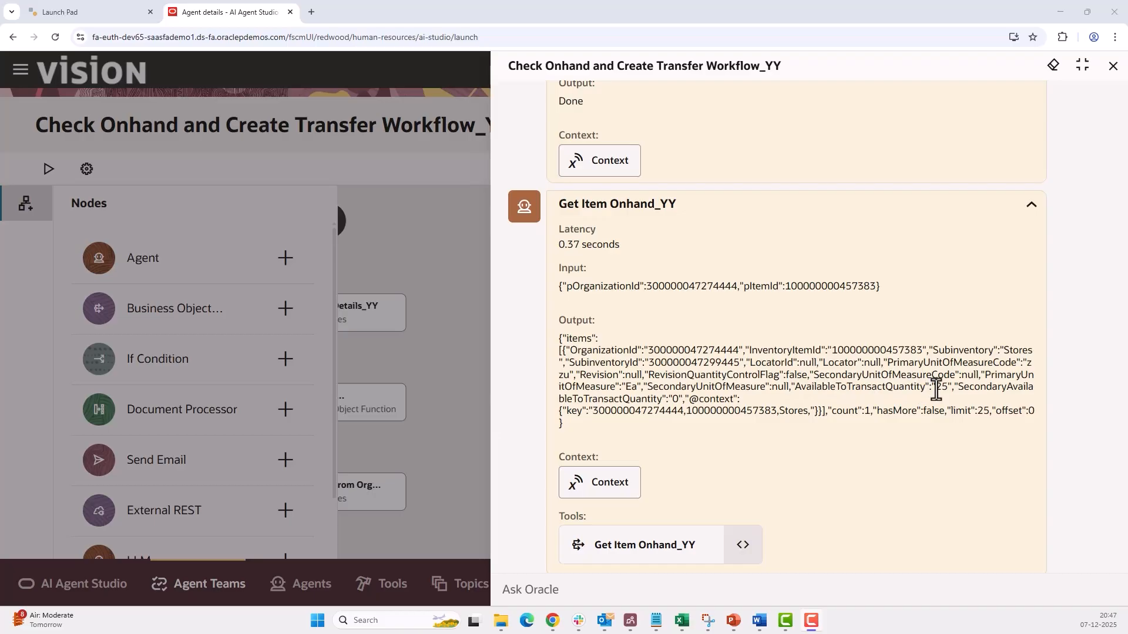
scroll(944, 385, down, 1)
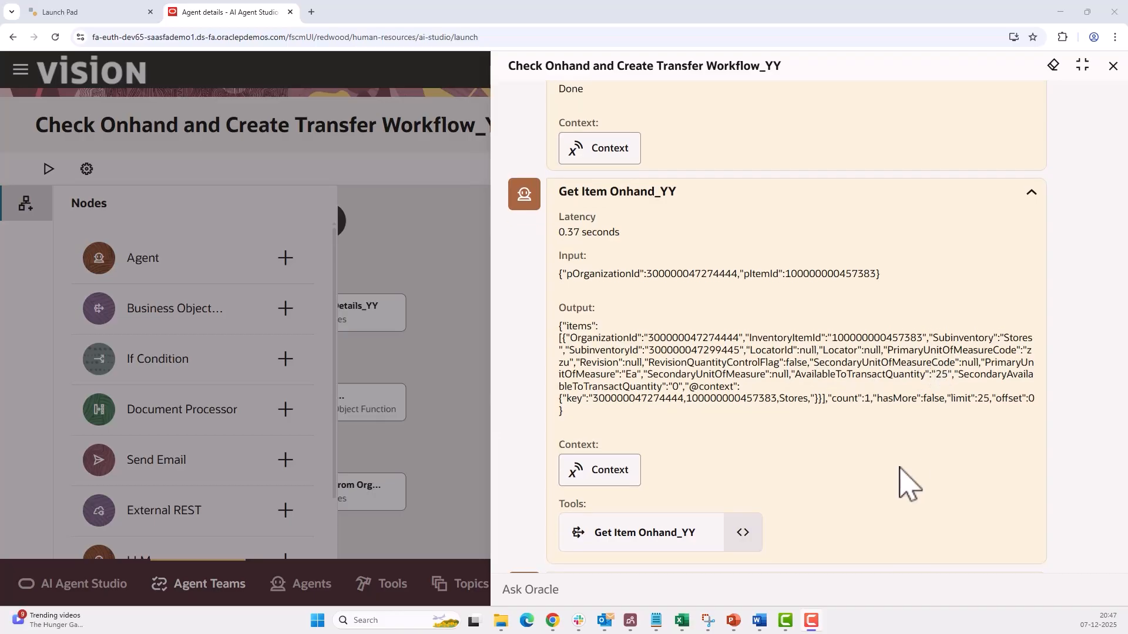
scroll(909, 483, down, 5)
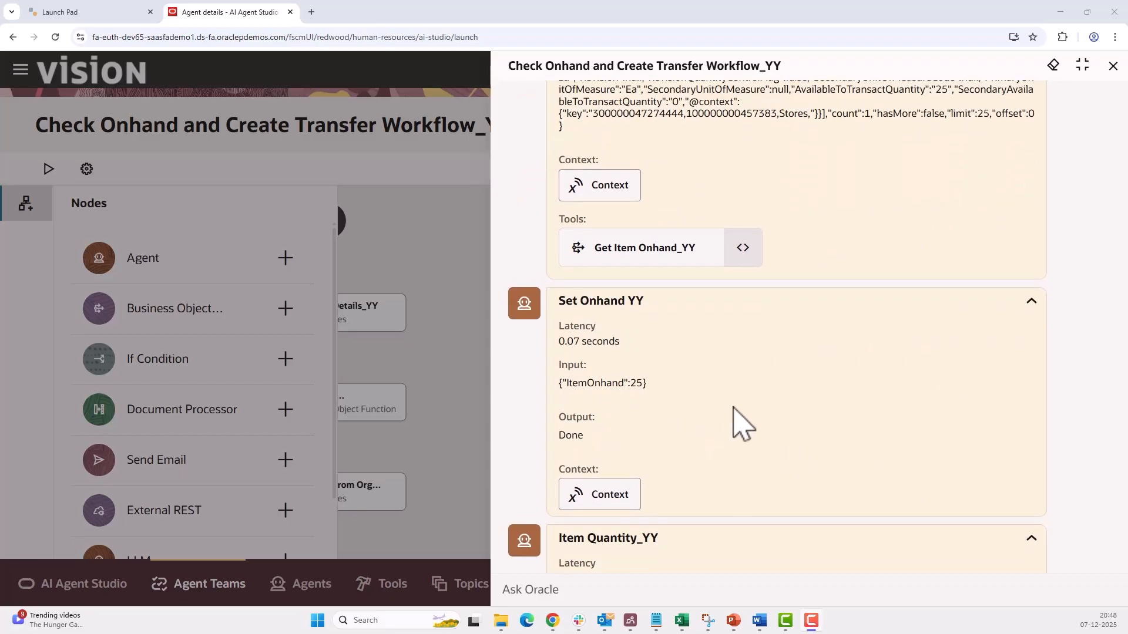
scroll(736, 421, down, 4)
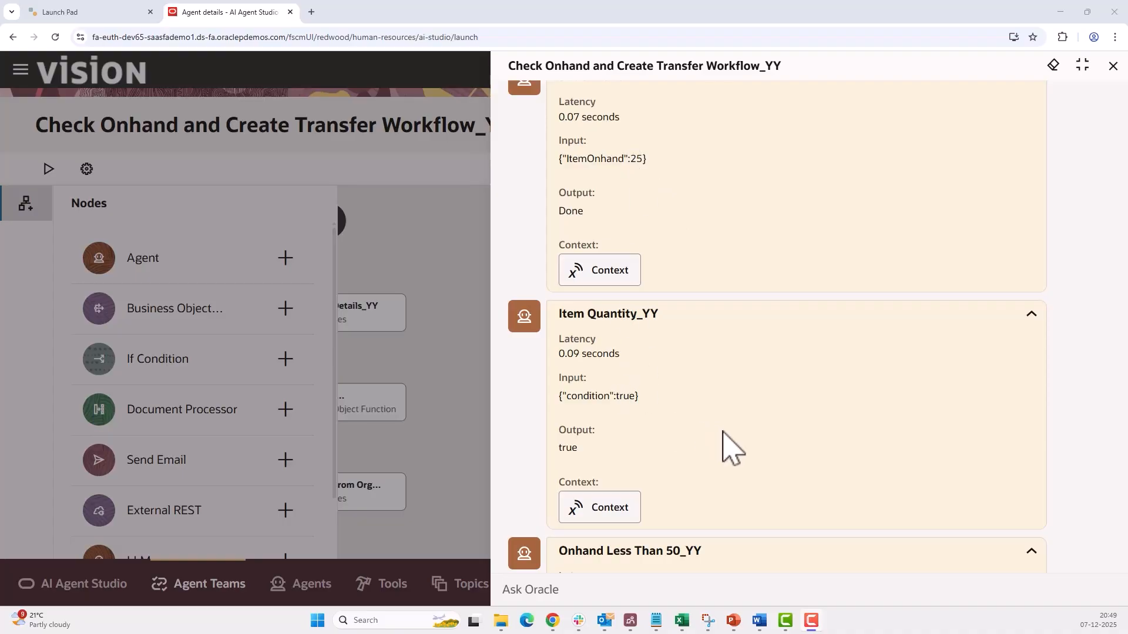
scroll(728, 446, down, 5)
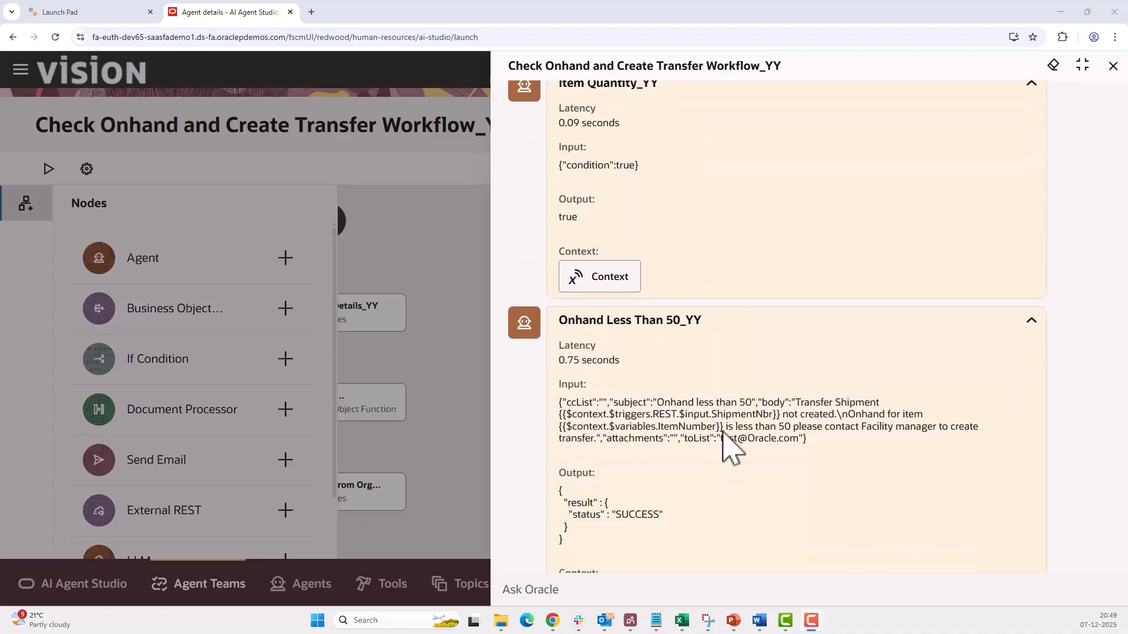
- Review the email subject, body, recipient and output status of the Onhand Less Than 50_YY node in the test trace
scroll(728, 446, down, 1)
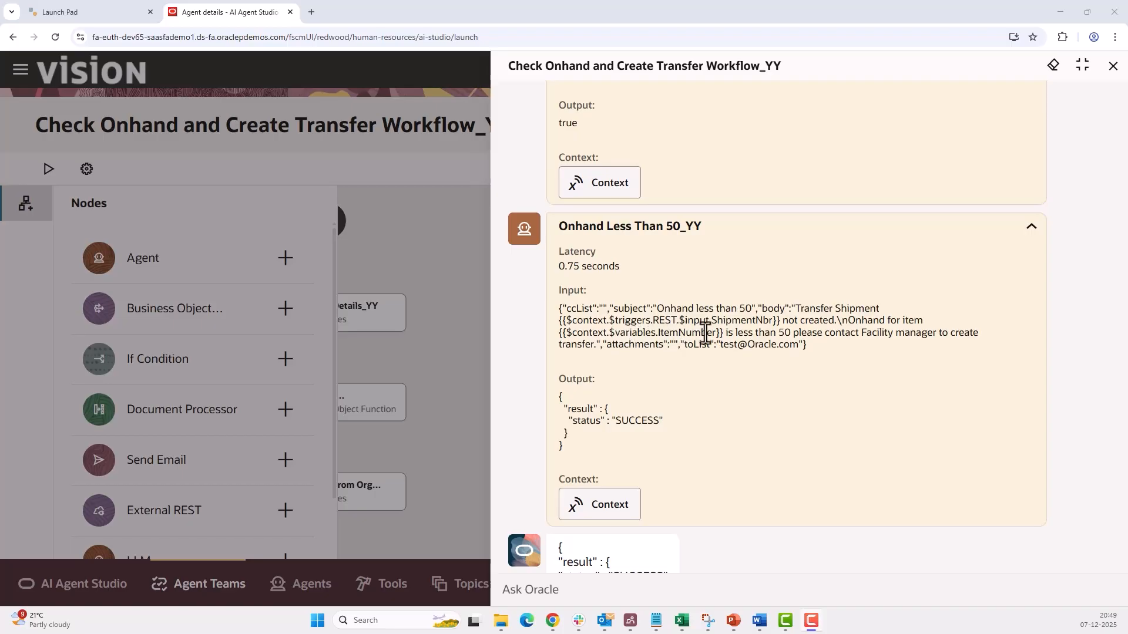
scroll(731, 361, up, 1)
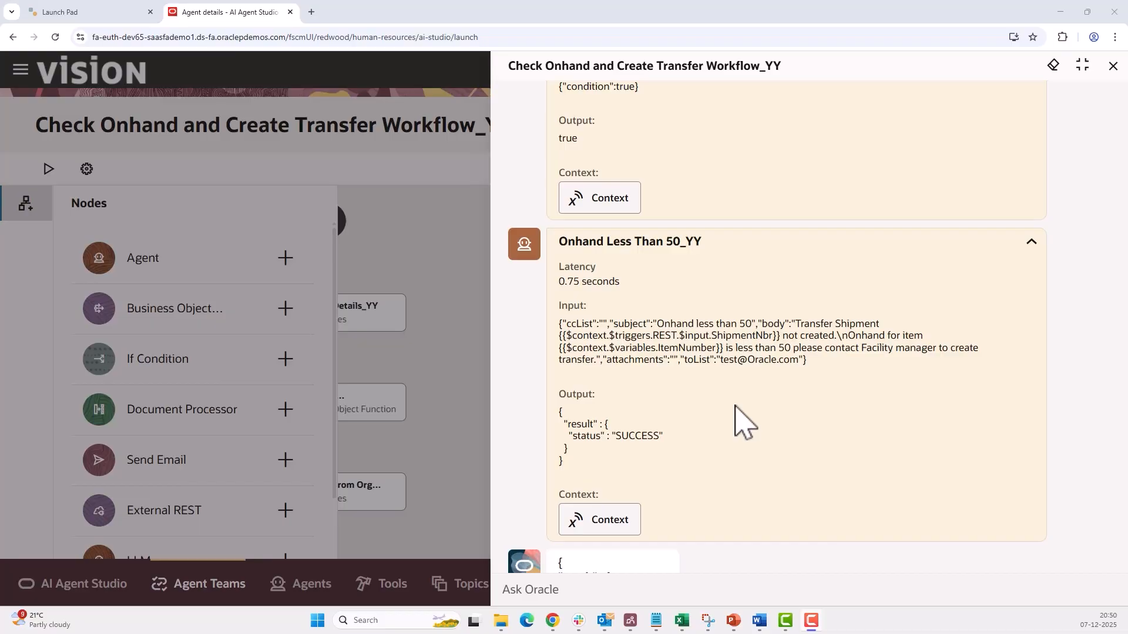
scroll(734, 414, up, 1)
scroll(734, 416, down, 2)
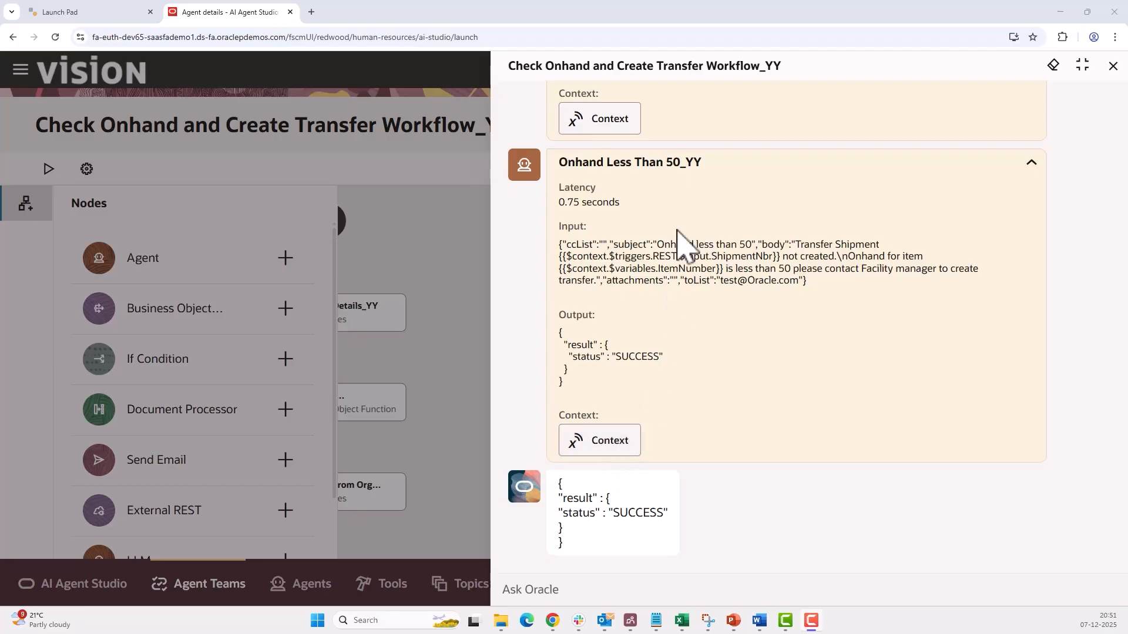
- Examine the context of the Onhand Less Than 50_YY node down to its variables section, and close the test trace
click(624, 452)
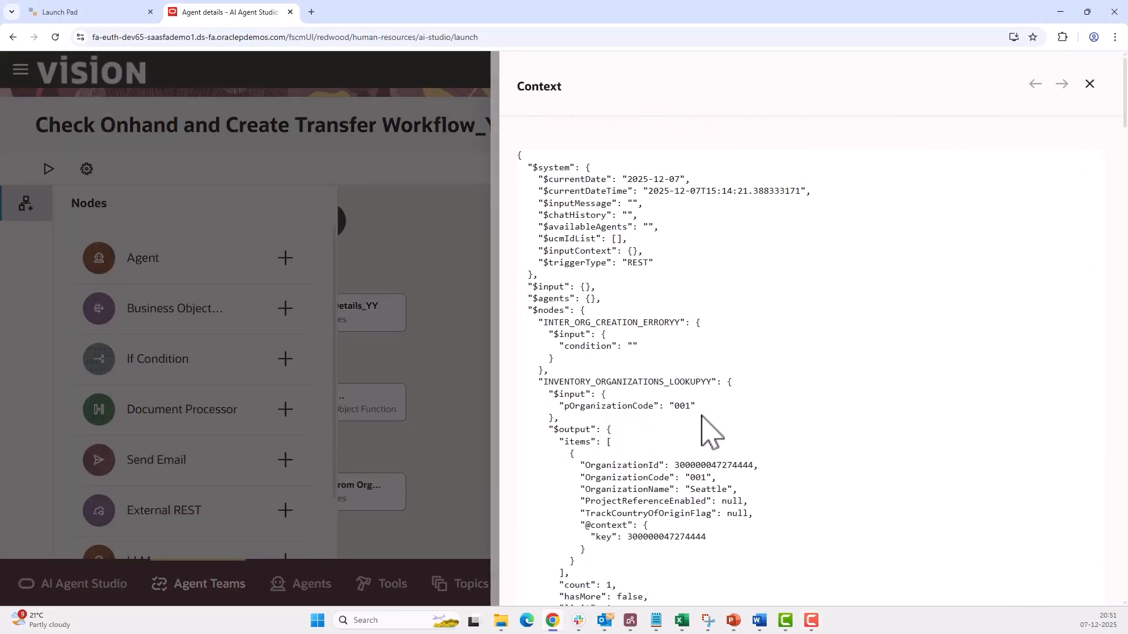
scroll(709, 432, down, 3)
scroll(709, 433, down, 5)
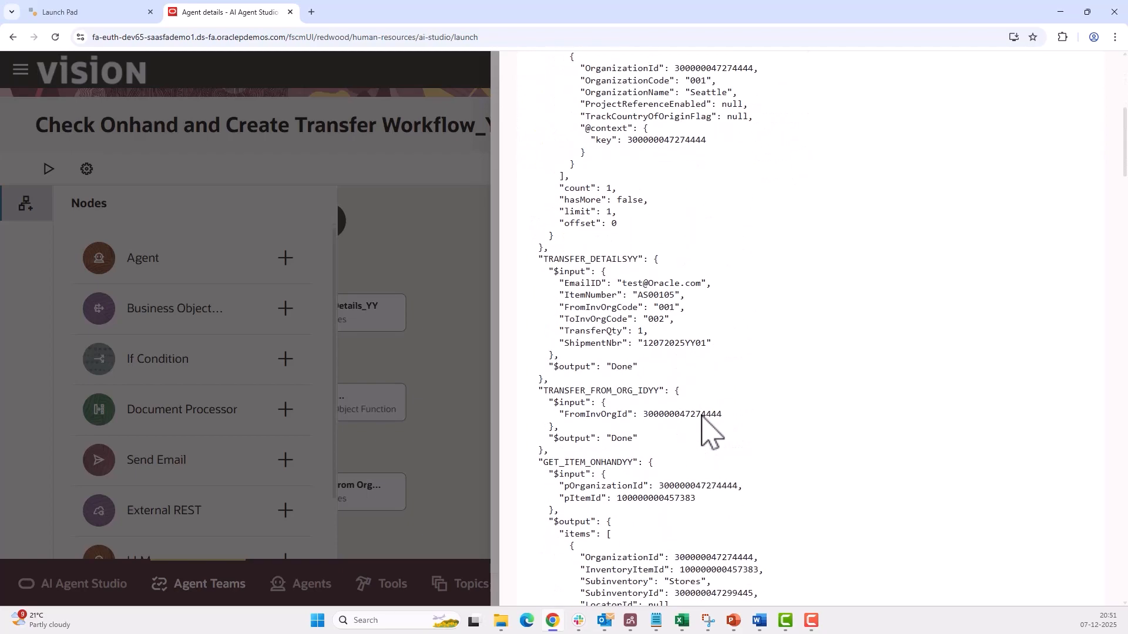
scroll(703, 416, down, 5)
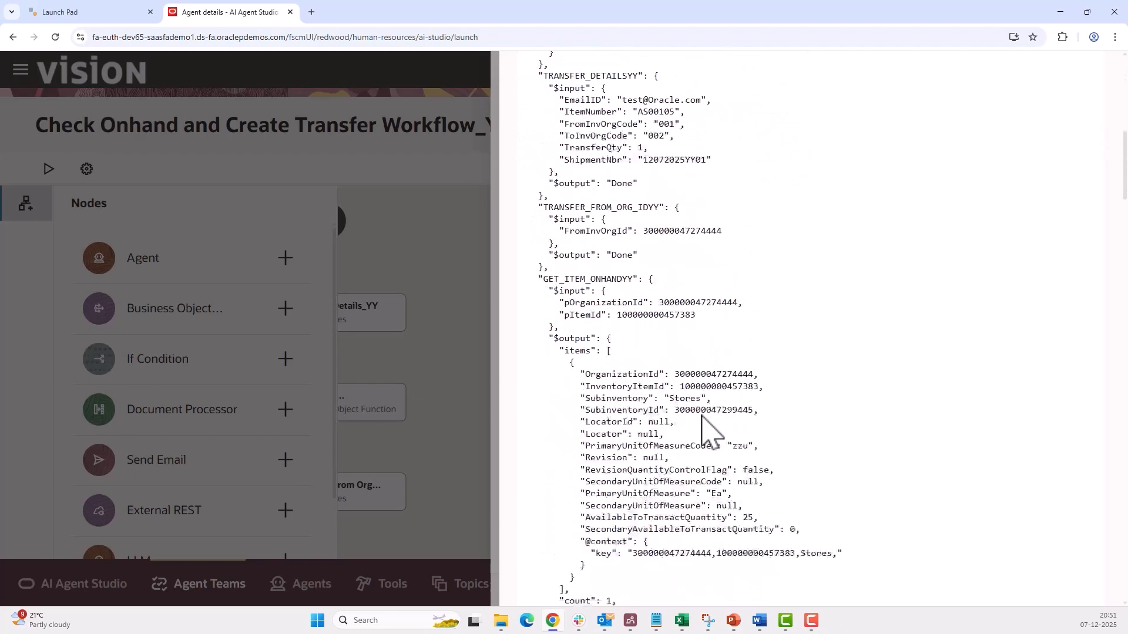
scroll(709, 433, down, 20)
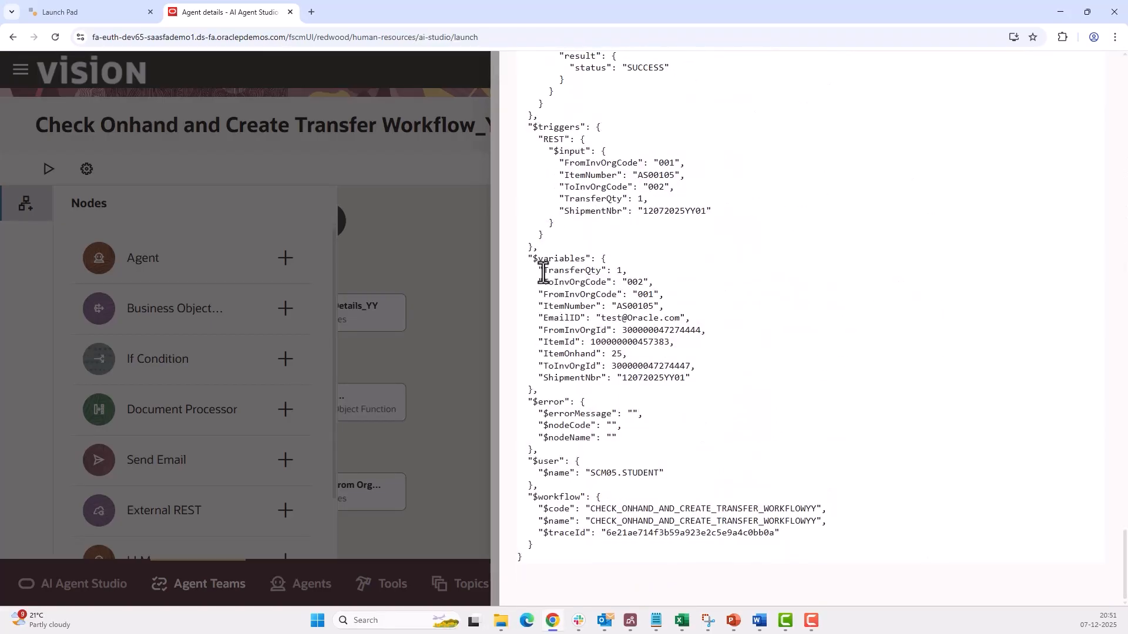
drag(543, 271, 693, 382)
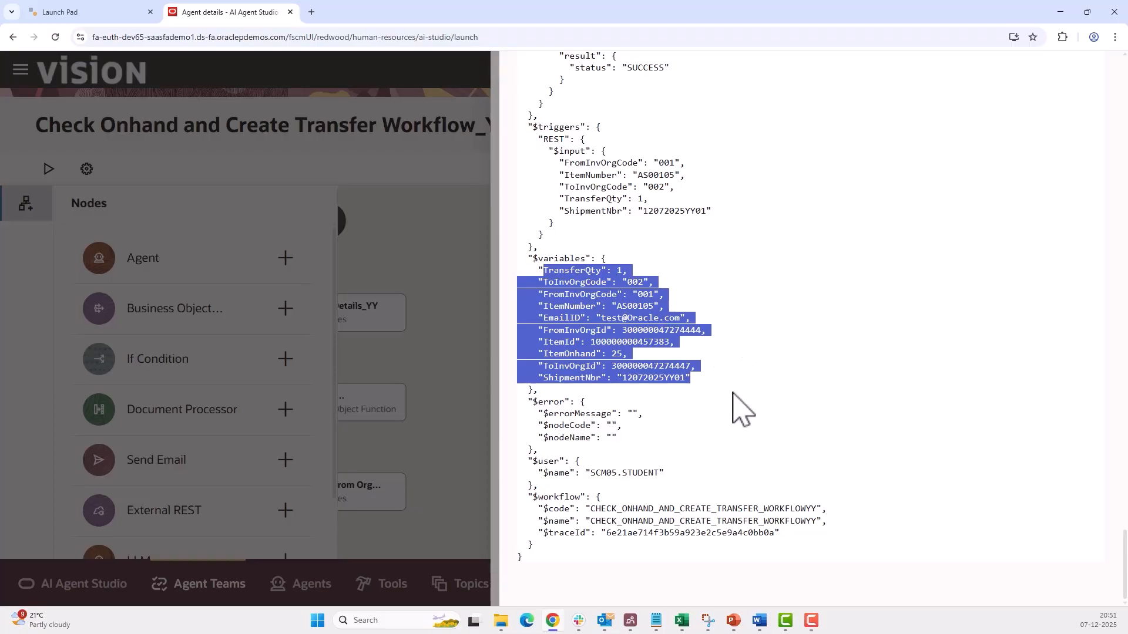
scroll(1095, 164, up, 15)
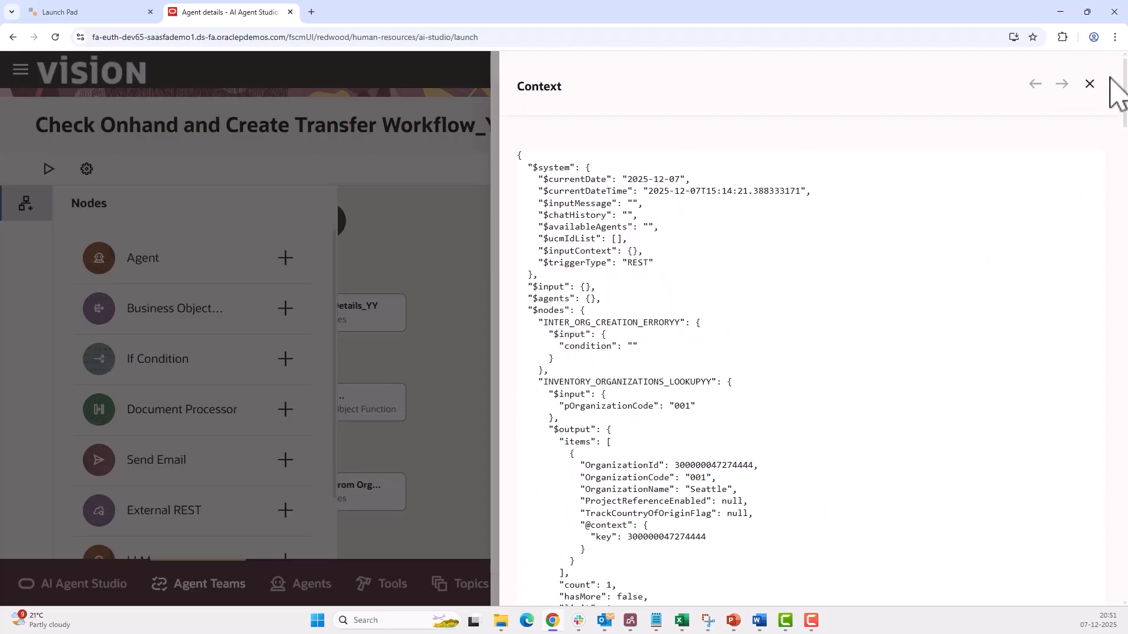
click(1089, 84)
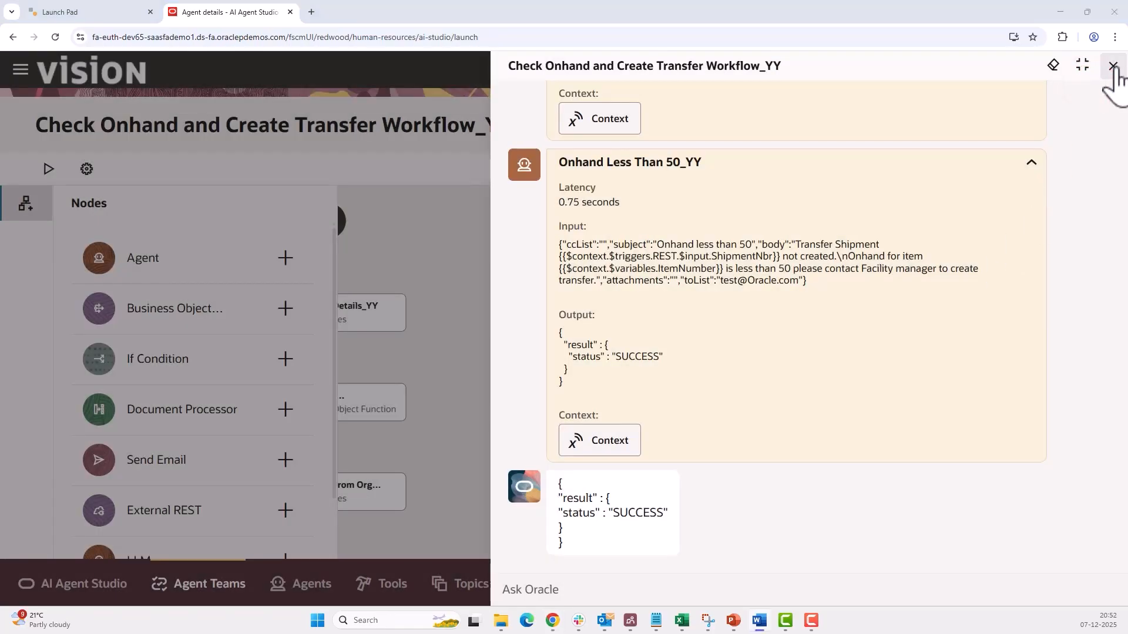
click(1111, 66)
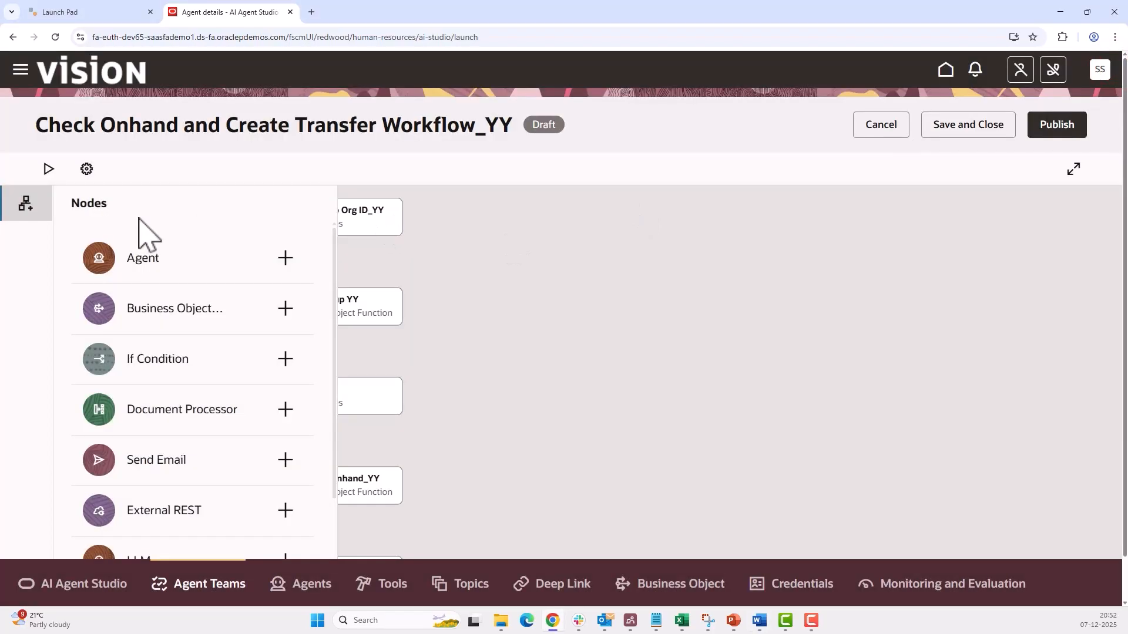
- Test the workflow with trigger type Rest and input ShipmentNbr 12072025YY02, TransferQty 1, ToInvOrgCode 310, ItemNumber CM50007 and FromInvOrgCode 001
click(48, 169)
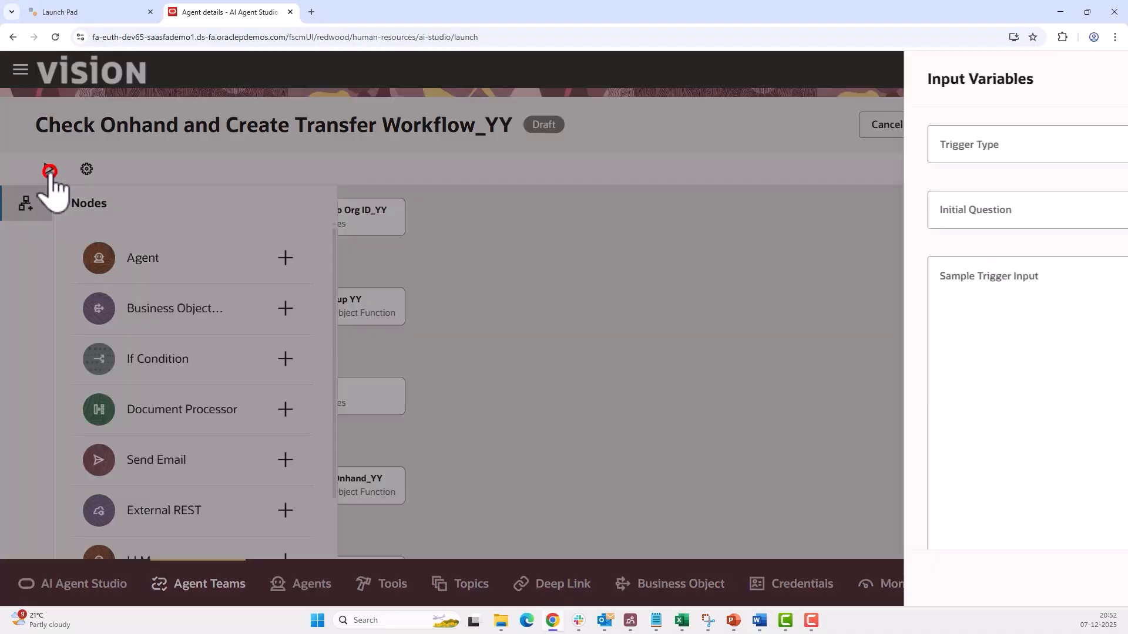
click(266, 143)
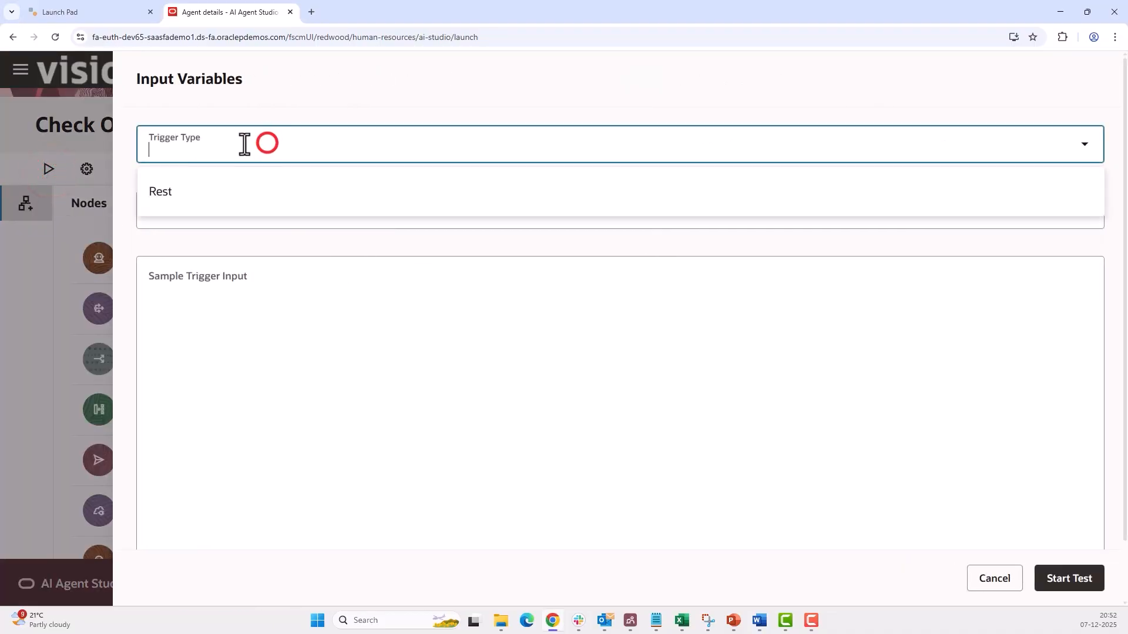
click(219, 198)
click(162, 287)
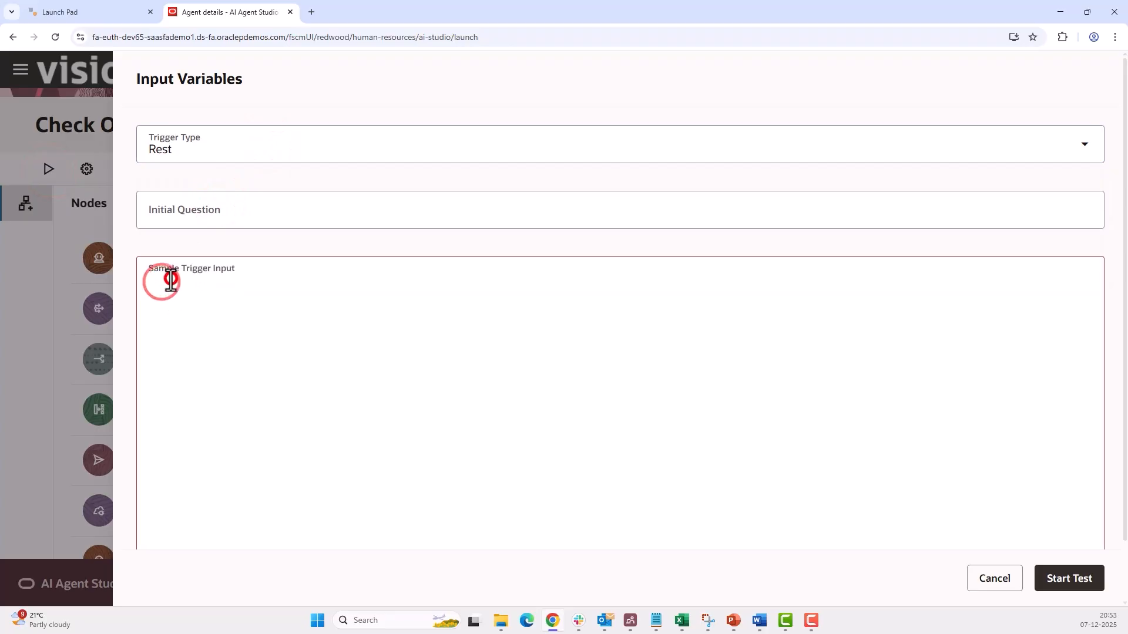
text({     "ShipmentNbr": "12072025YY02",     "TransferQty": "1",     "ToInvOrgCode": "310",     "ItemNumber": "CM50007",     "FromInvOrgCode": "001" })
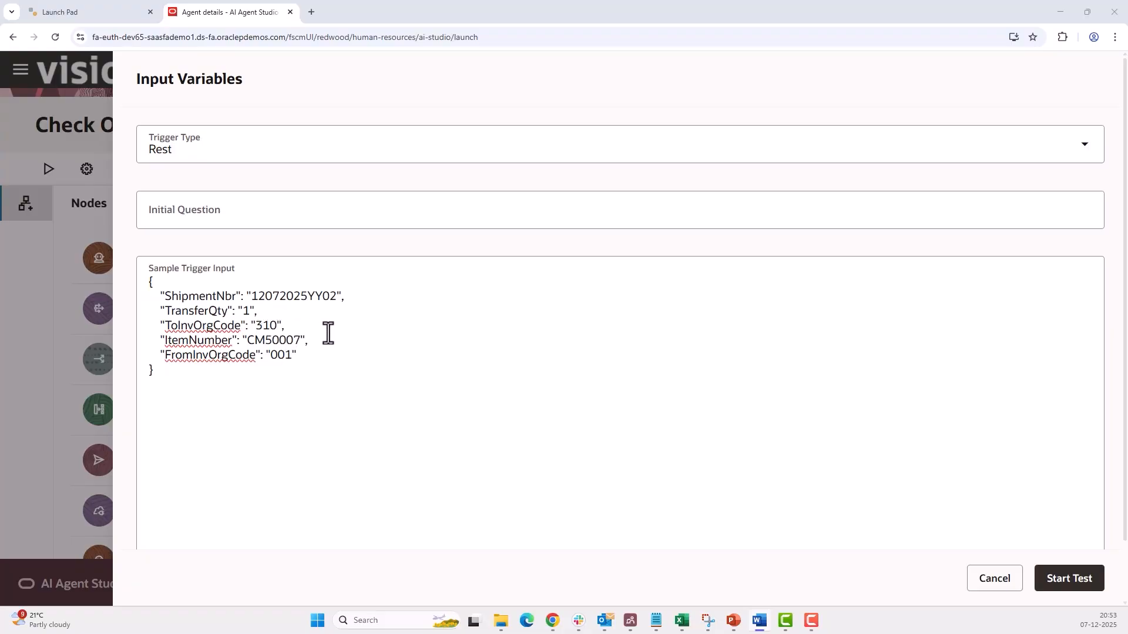
click(1050, 583)
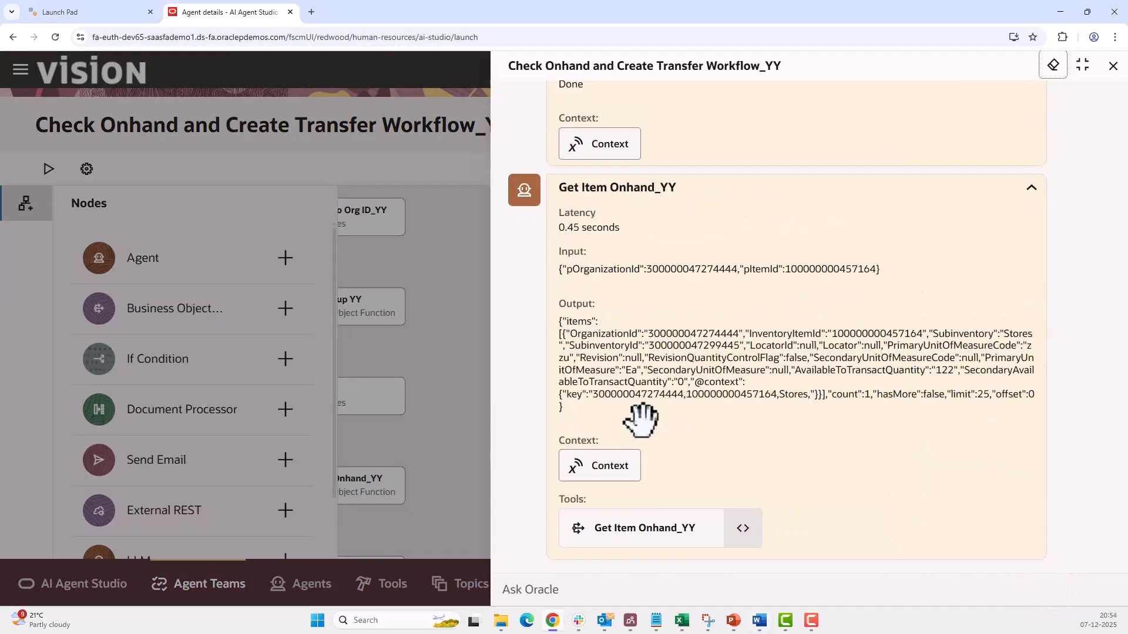
- Examine the new test trace from Transfer Details_YY through the organization lookups, Get Item Onhand_YY and Set Onhand YY to the Item Quantity_YY condition
scroll(641, 419, up, 15)
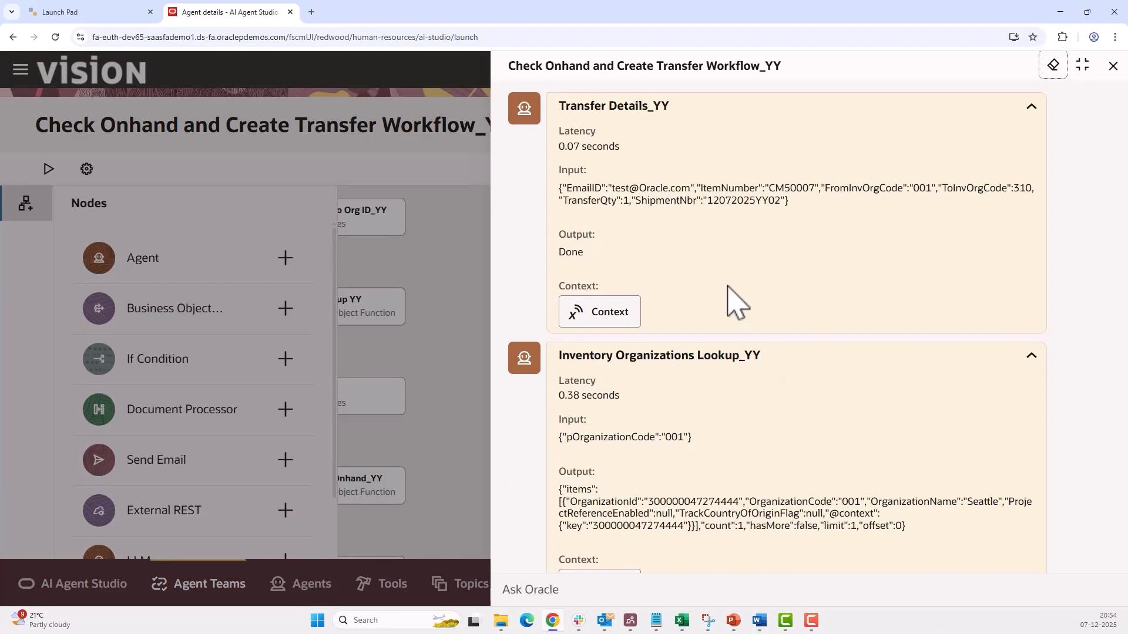
scroll(772, 428, down, 5)
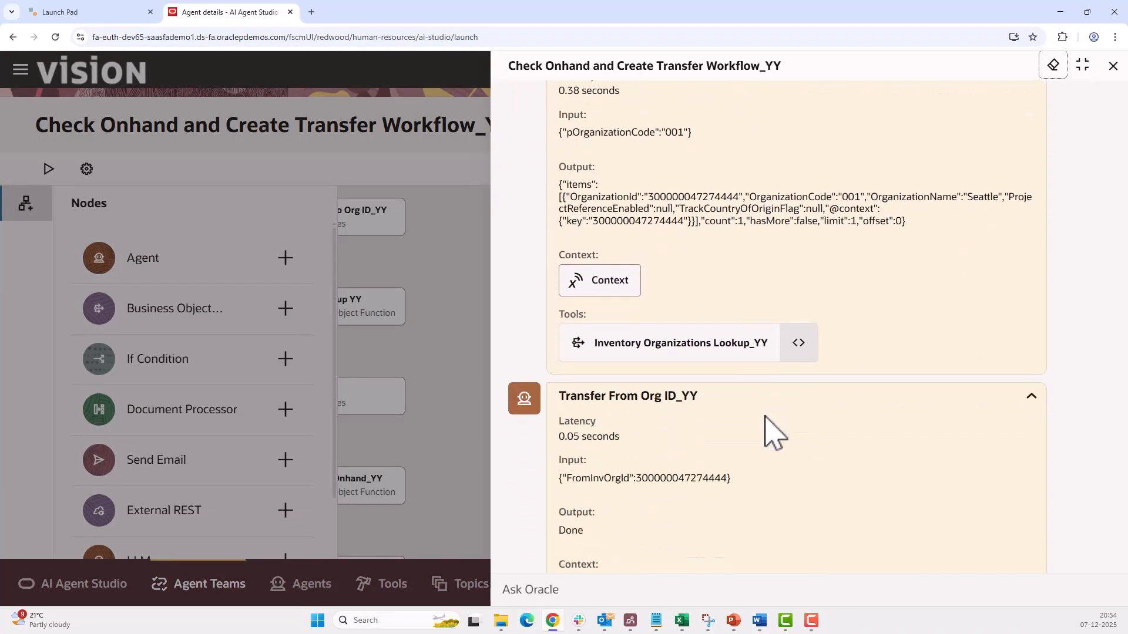
scroll(773, 432, down, 7)
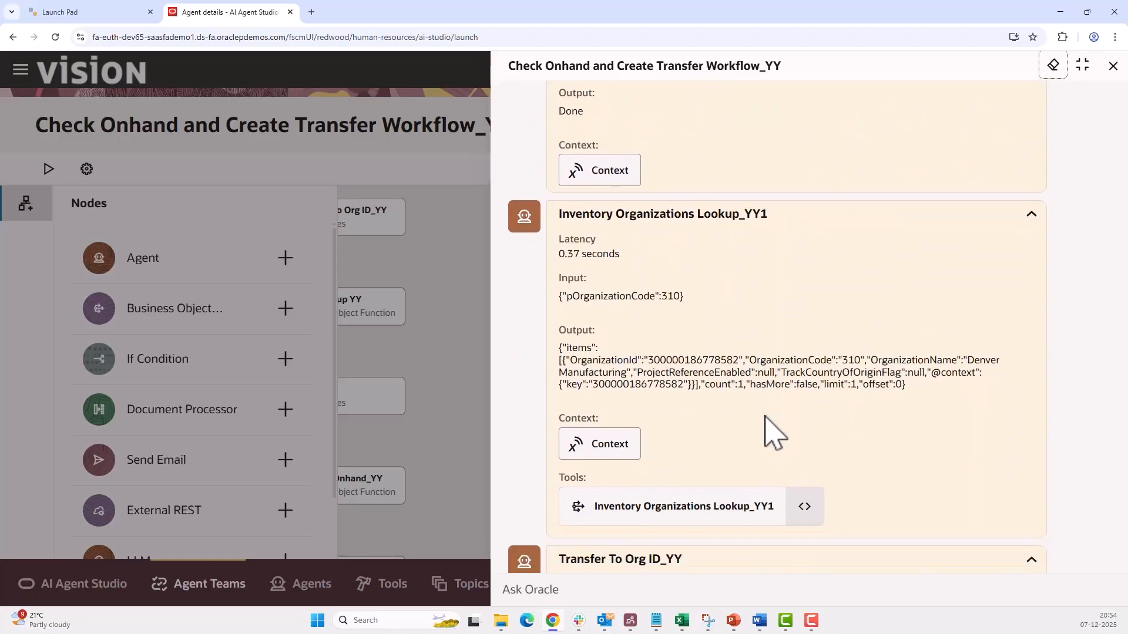
scroll(773, 432, down, 10)
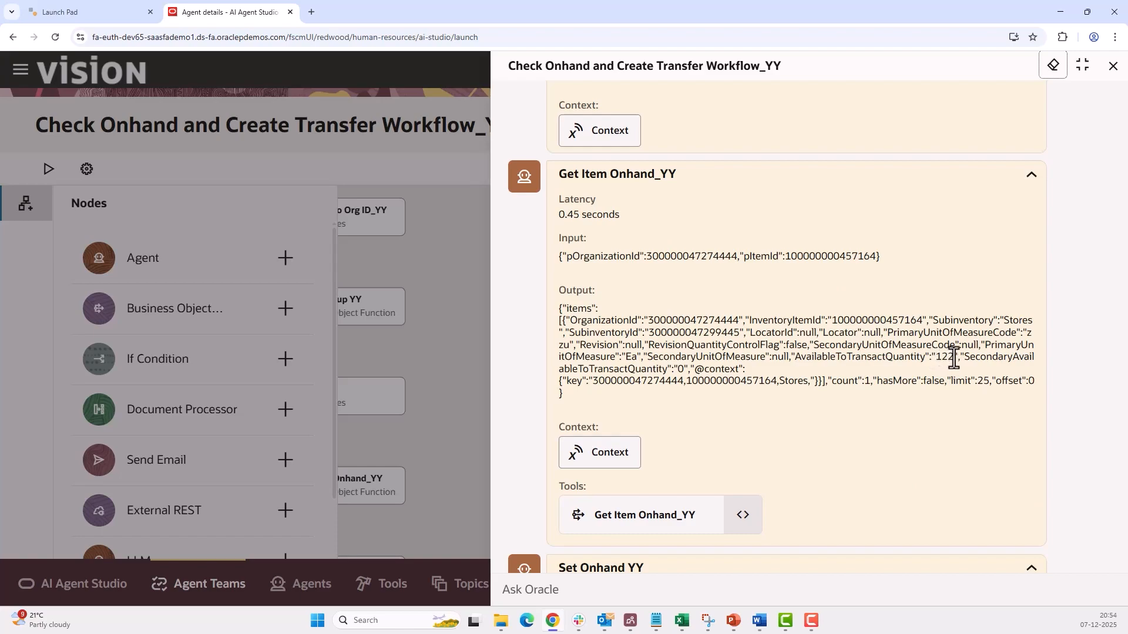
scroll(912, 434, down, 3)
scroll(917, 449, down, 2)
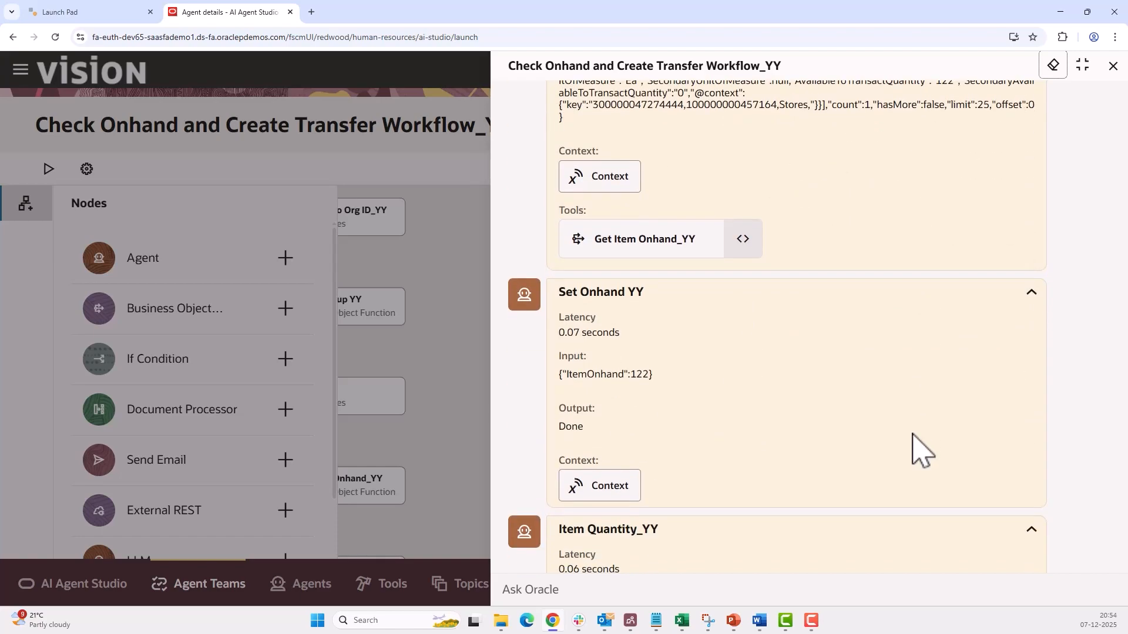
scroll(863, 446, down, 4)
scroll(752, 434, down, 1)
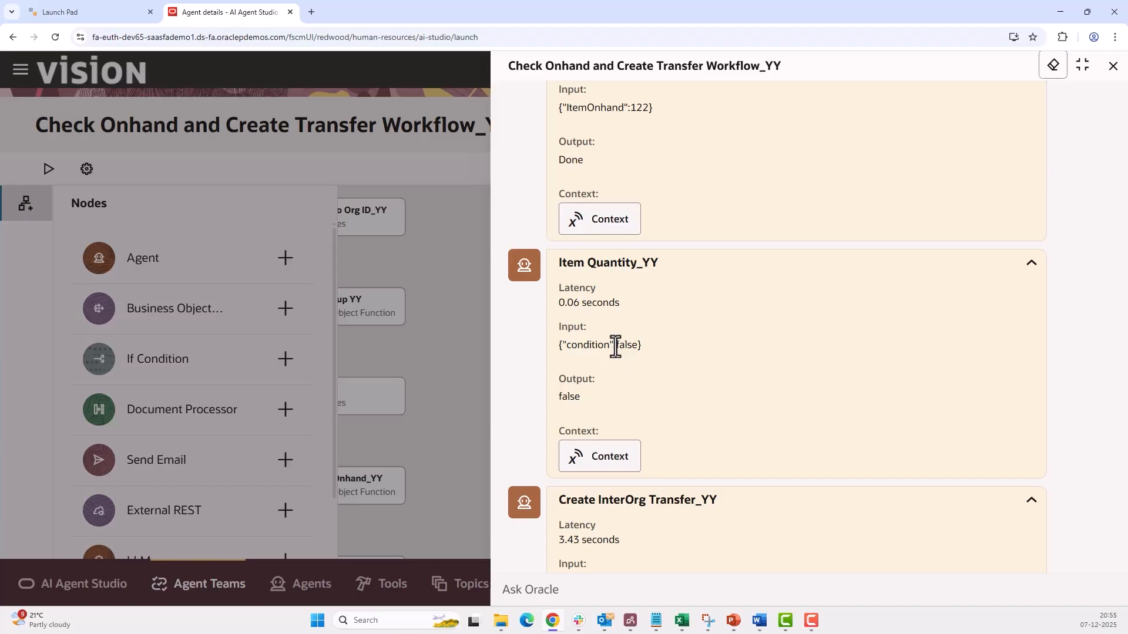
- Examine the input and output of Create InterOrg Transfer_YY, highlighting the error code and error explanation in its output
scroll(759, 390, down, 3)
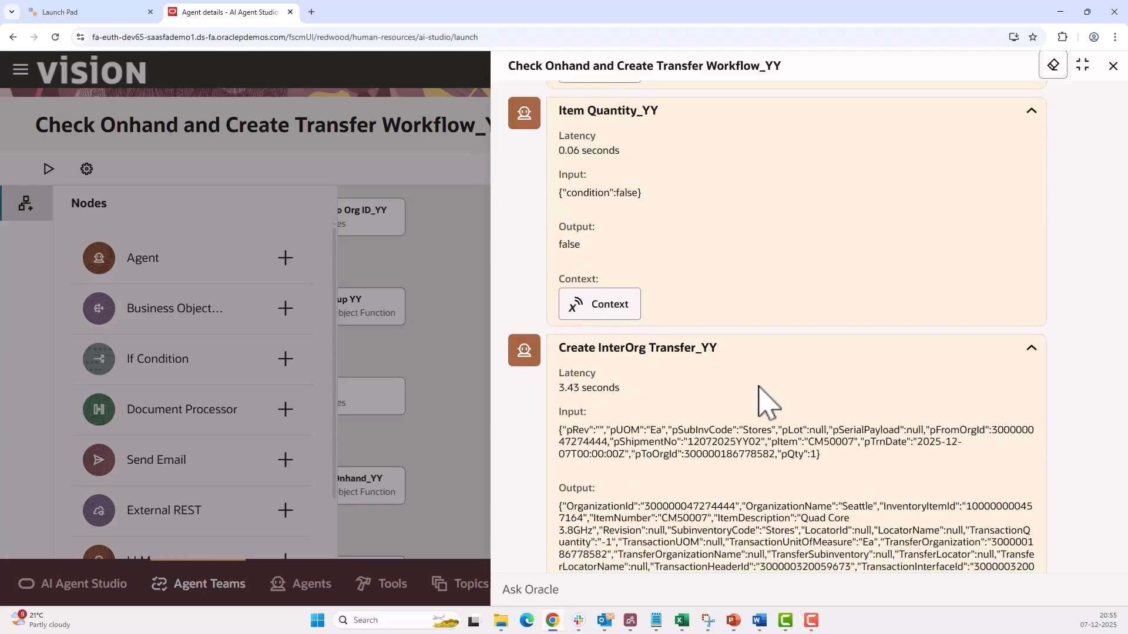
scroll(699, 396, down, 1)
scroll(685, 327, down, 2)
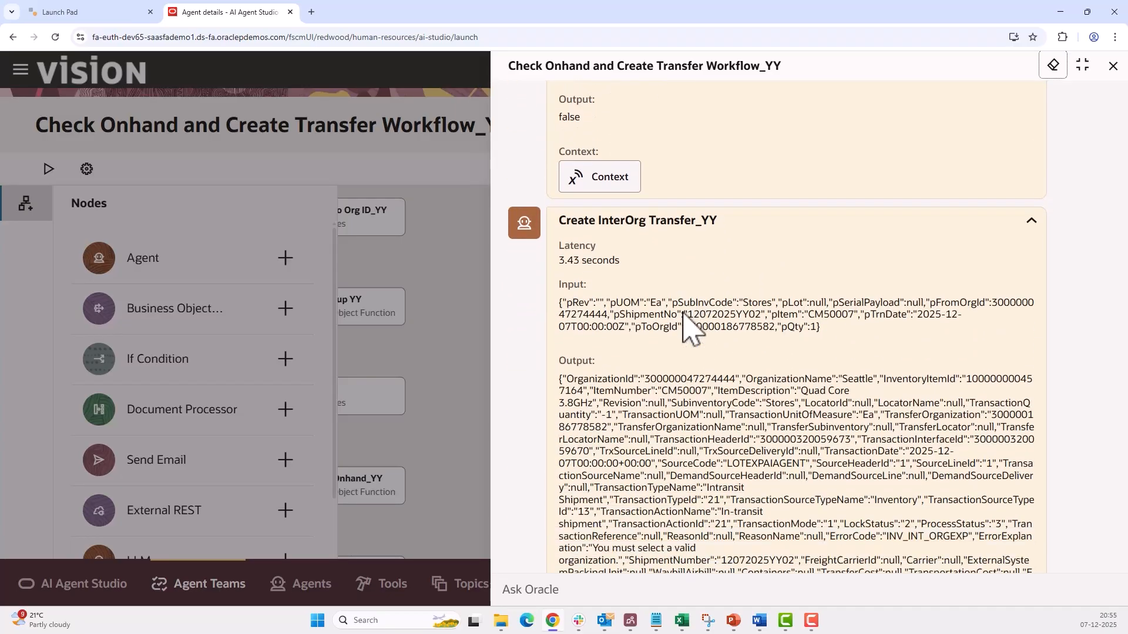
scroll(685, 327, down, 1)
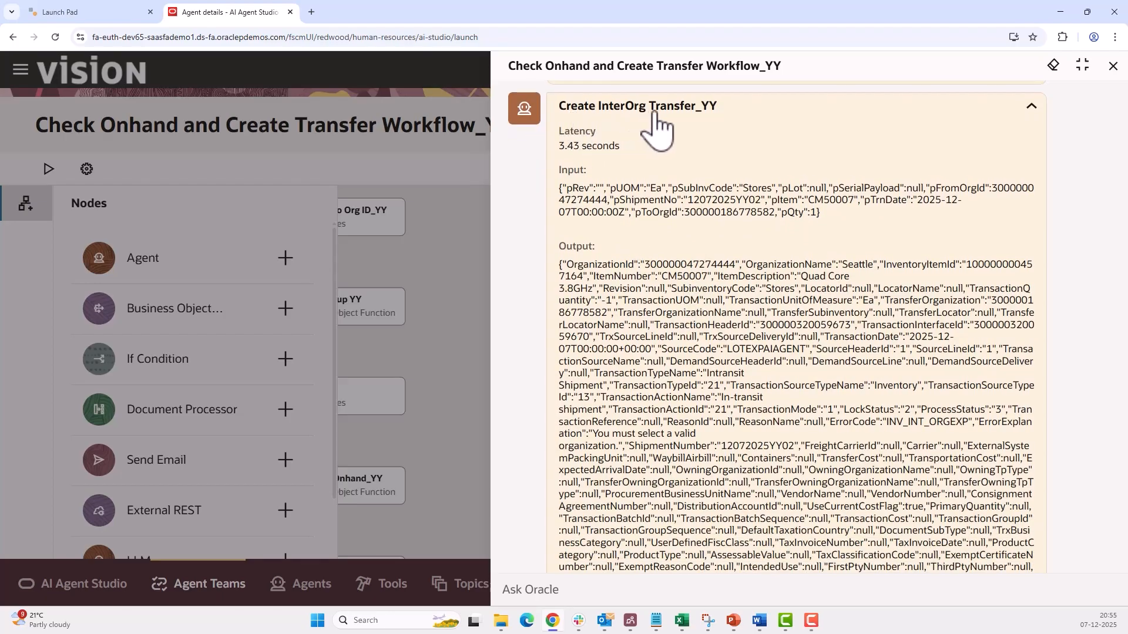
scroll(753, 352, down, 3)
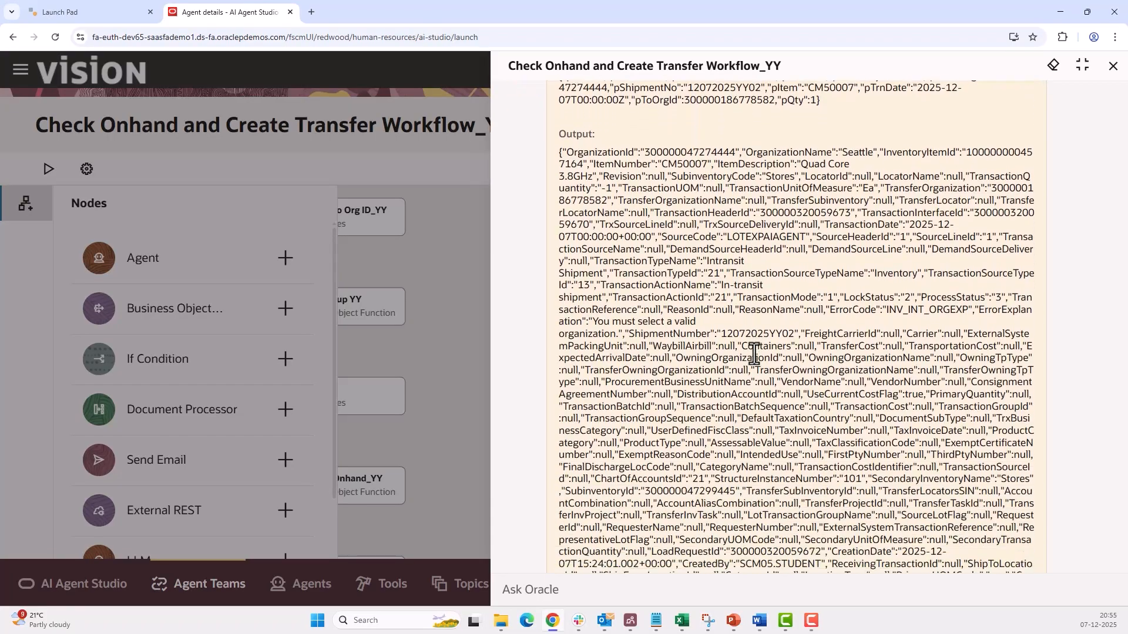
scroll(754, 355, down, 1)
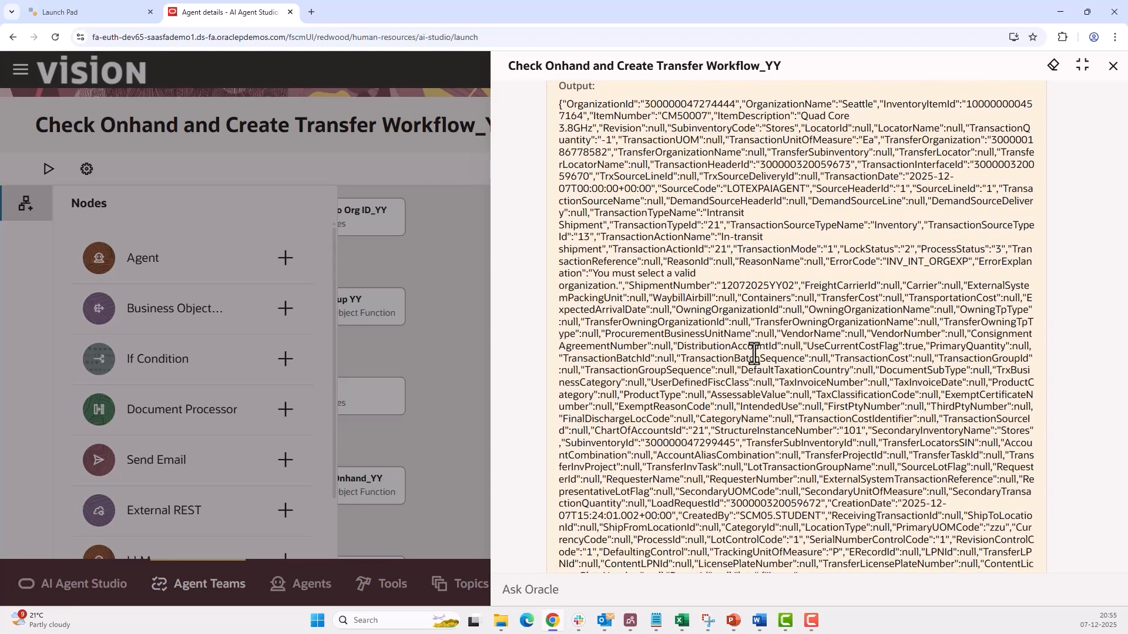
scroll(795, 324, up, 1)
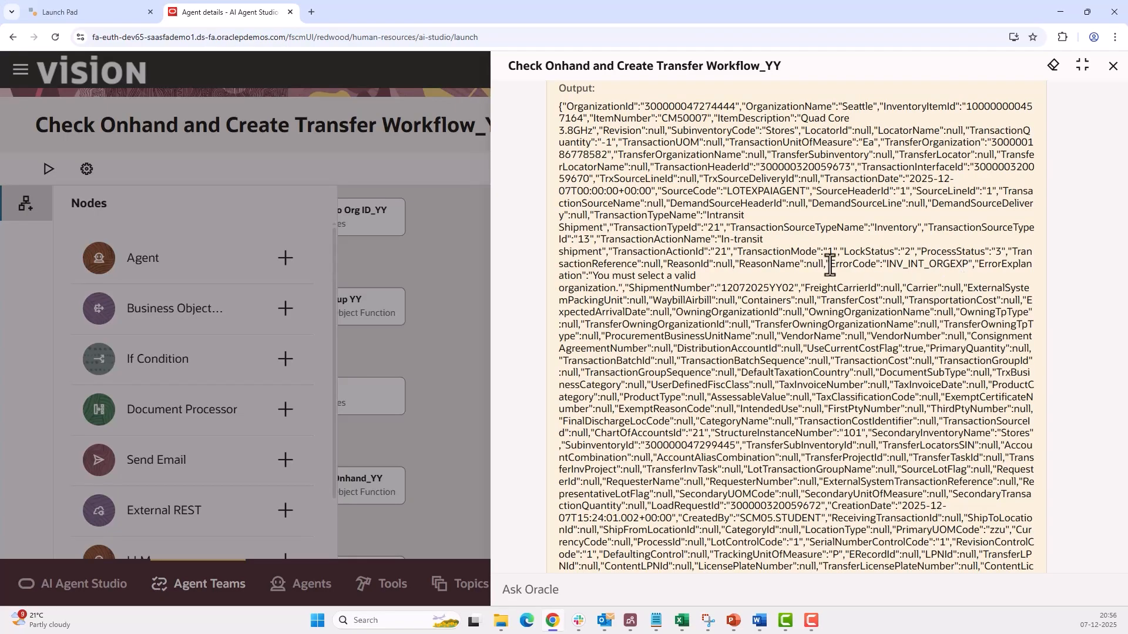
drag(829, 264, 620, 292)
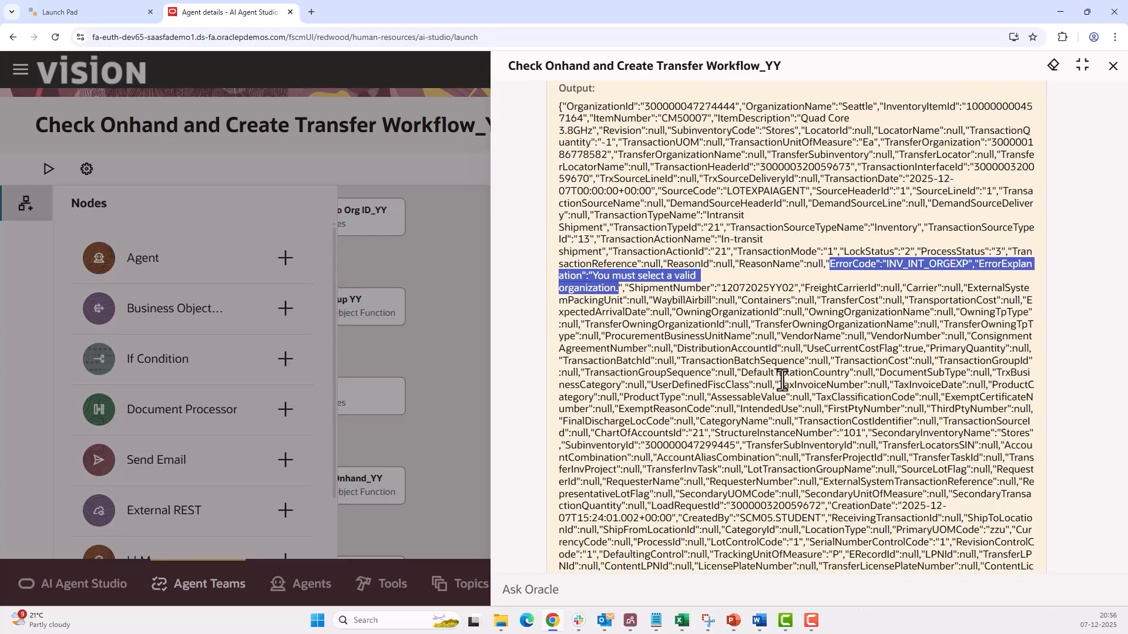
scroll(782, 381, down, 1)
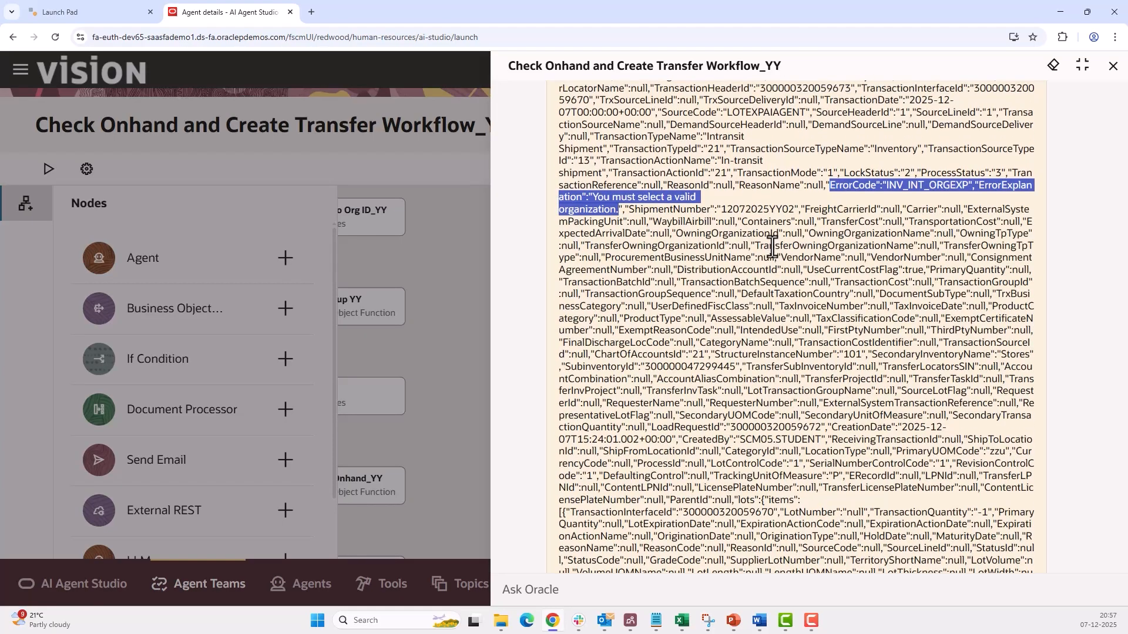
- Examine the Inter Org Creation error_YY and Failure Mail_YY nodes, highlighting the mail's shipment number, error code and error explanation, and close the test trace
scroll(764, 384, down, 10)
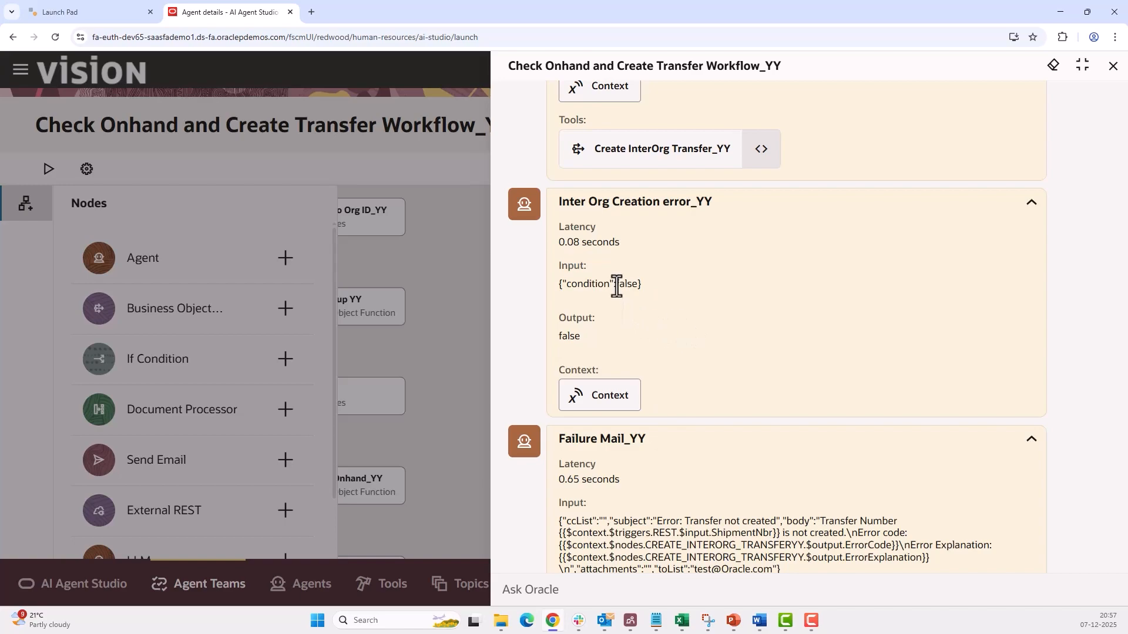
scroll(769, 391, down, 3)
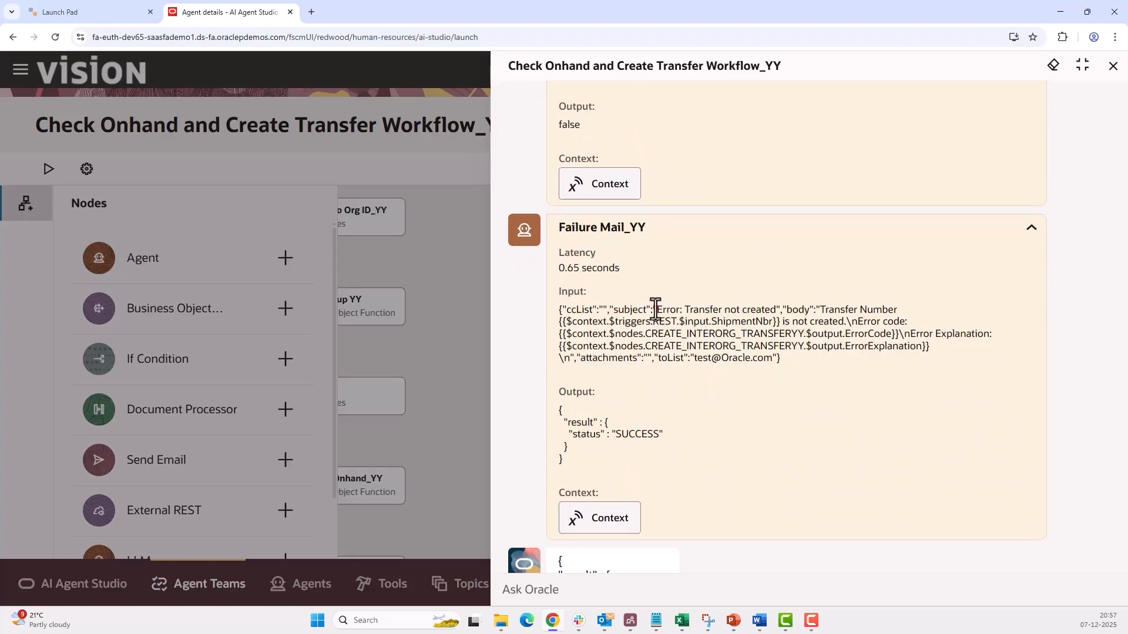
drag(655, 309, 845, 310)
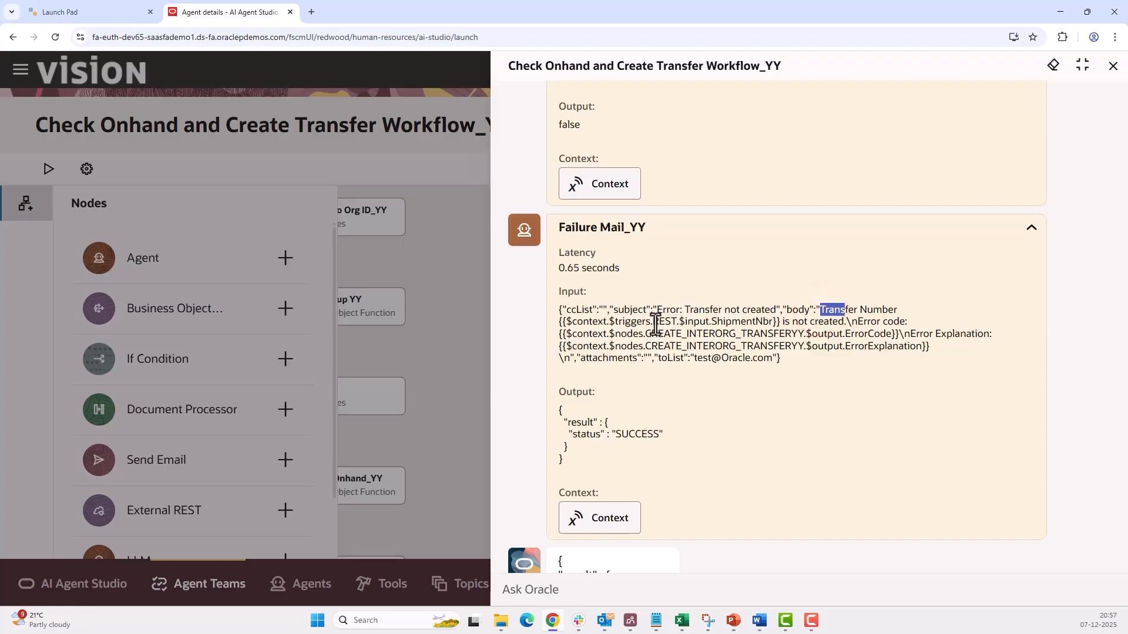
drag(653, 322, 769, 323)
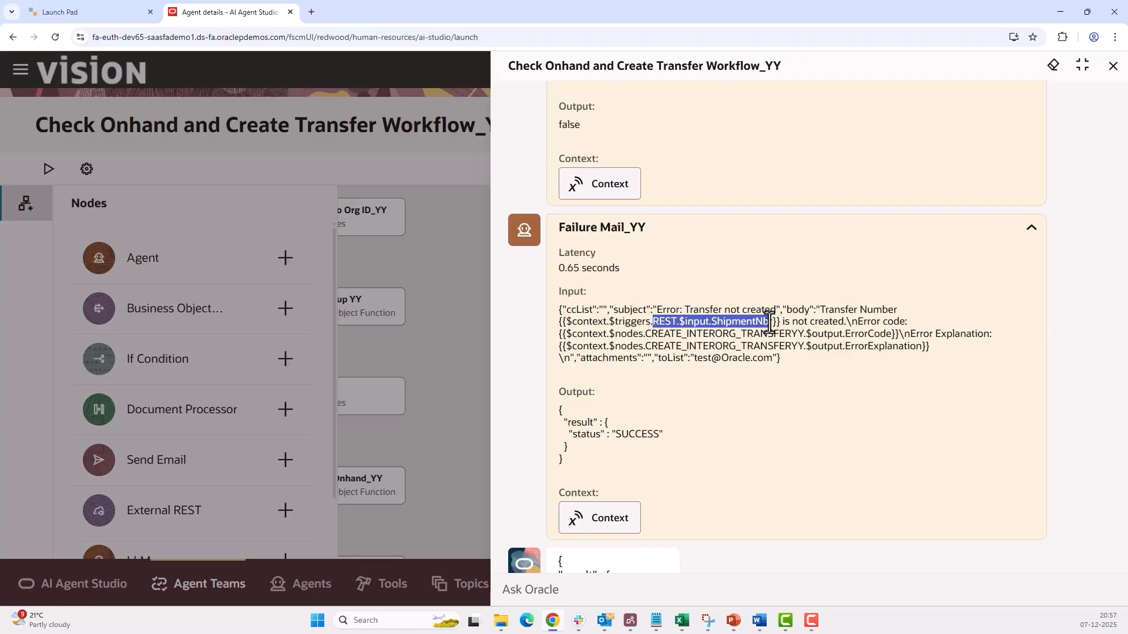
drag(858, 322, 908, 322)
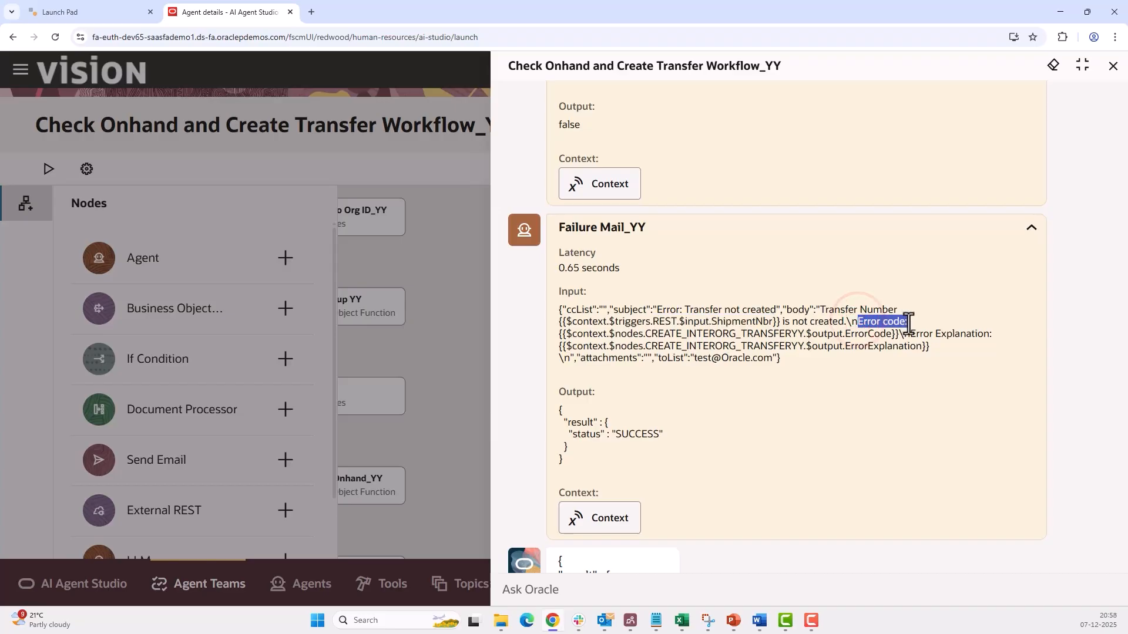
drag(562, 334, 702, 333)
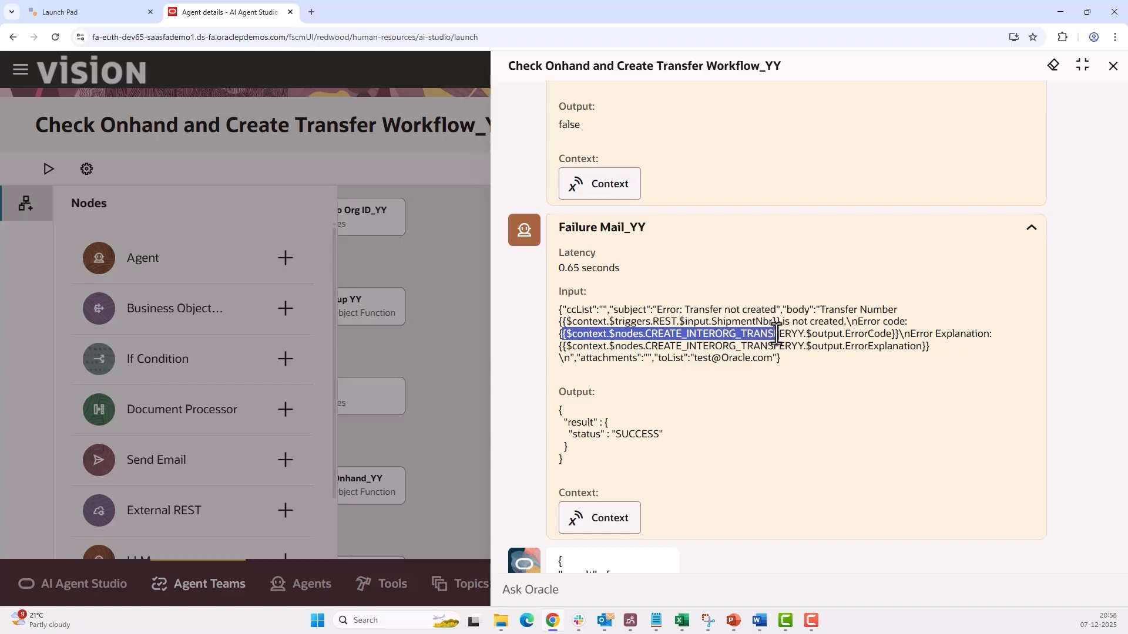
drag(776, 335, 927, 366)
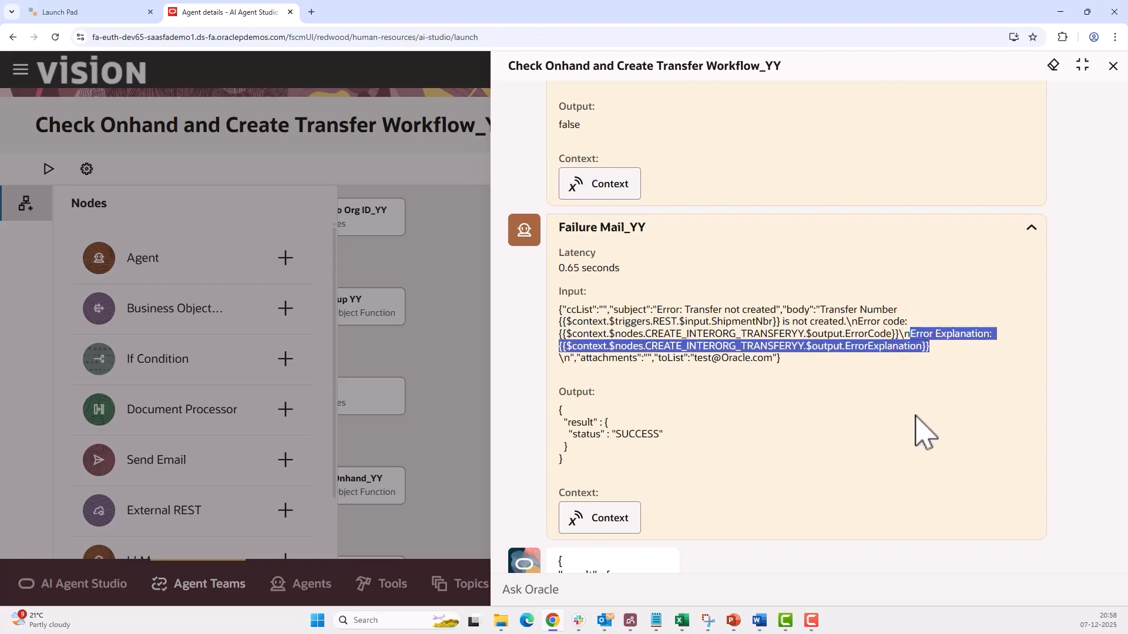
click(793, 469)
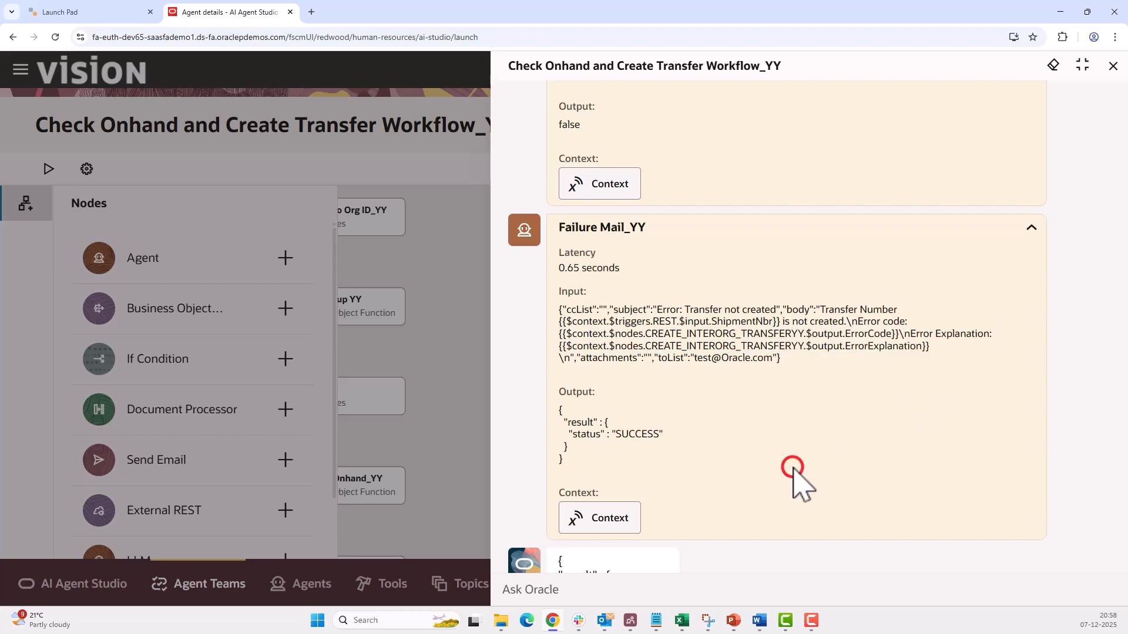
scroll(794, 470, down, 1)
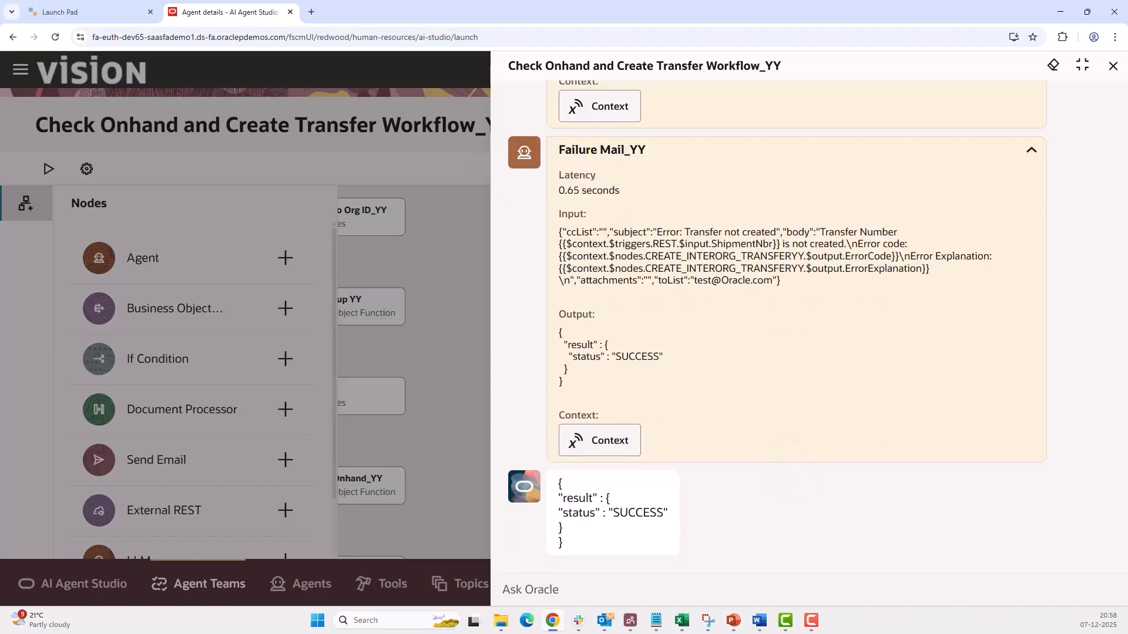
click(1113, 67)
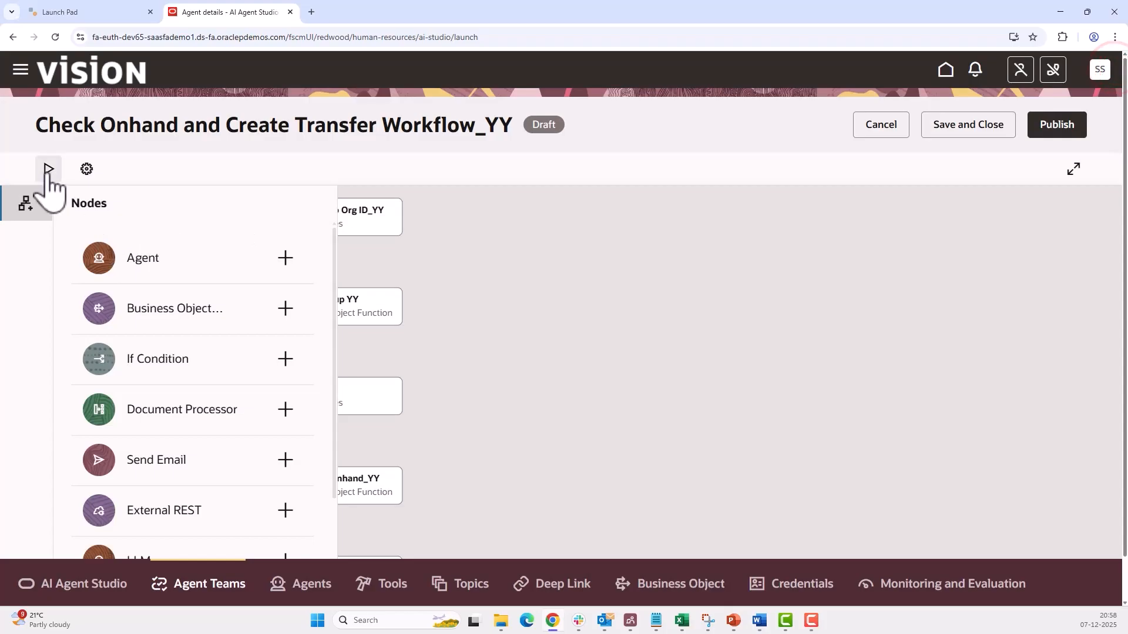
- Test the workflow with trigger type Rest and input ShipmentNbr 12072025YY03, TransferQty 1, ToInvOrgCode 002, ItemNumber CM50007 and FromInvOrgCode 001
click(49, 169)
click(285, 145)
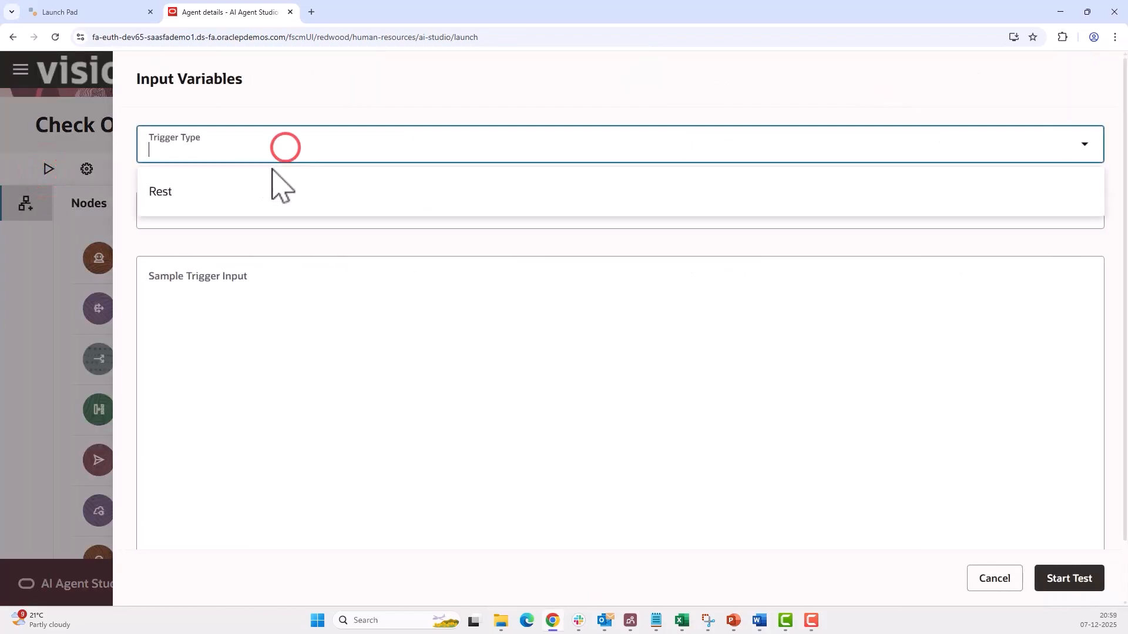
click(251, 197)
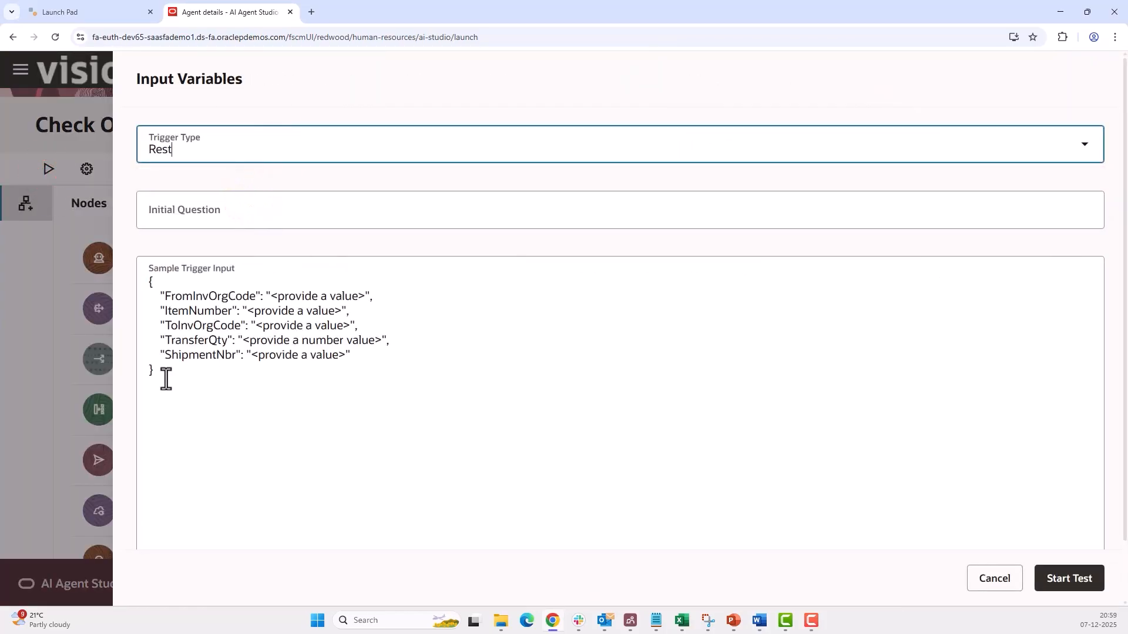
drag(167, 376, 148, 296)
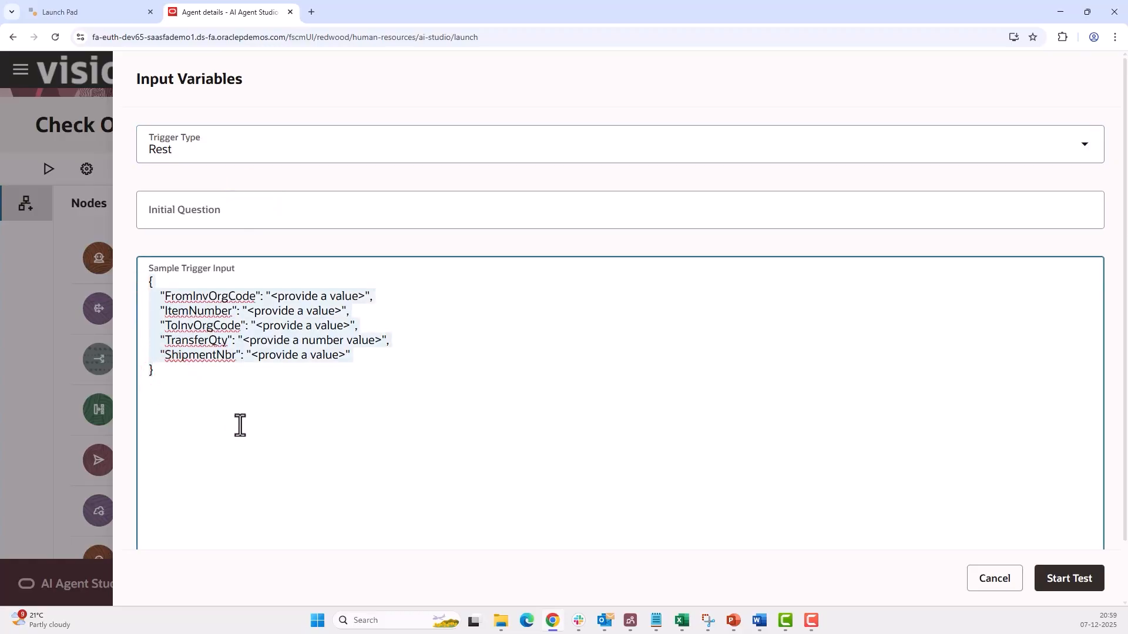
text("ShipmentNbr": "12072025YY03",   "TransferQty": "1",   "ToInvOrgCode": "002",   "ItemNumber": "CM50007",   "FromInvOrgCode": "001")
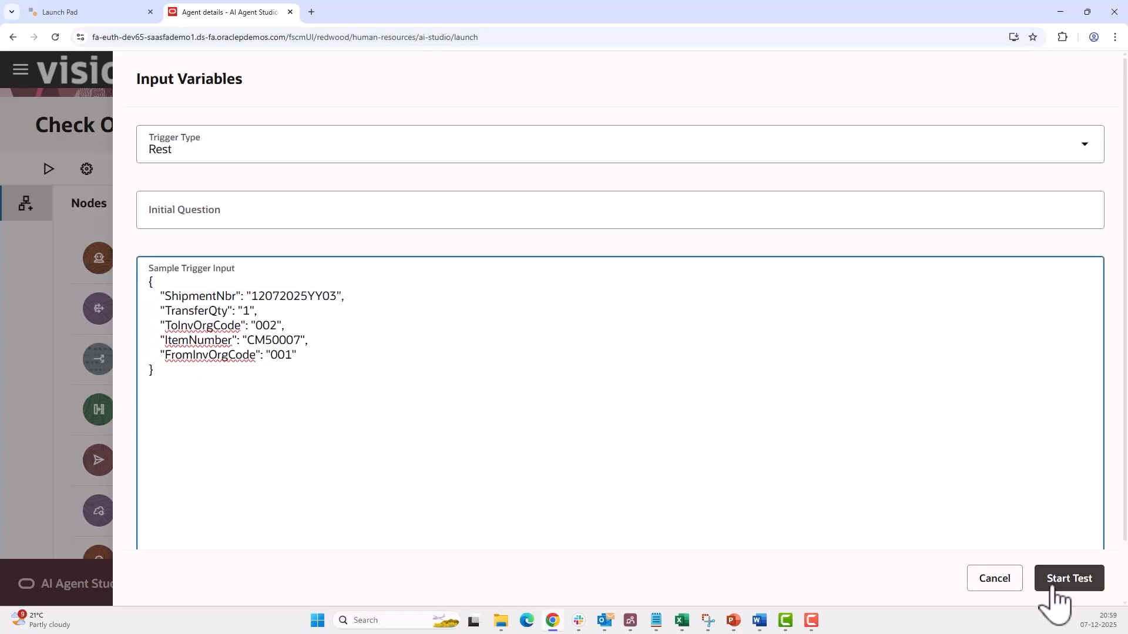
click(1055, 581)
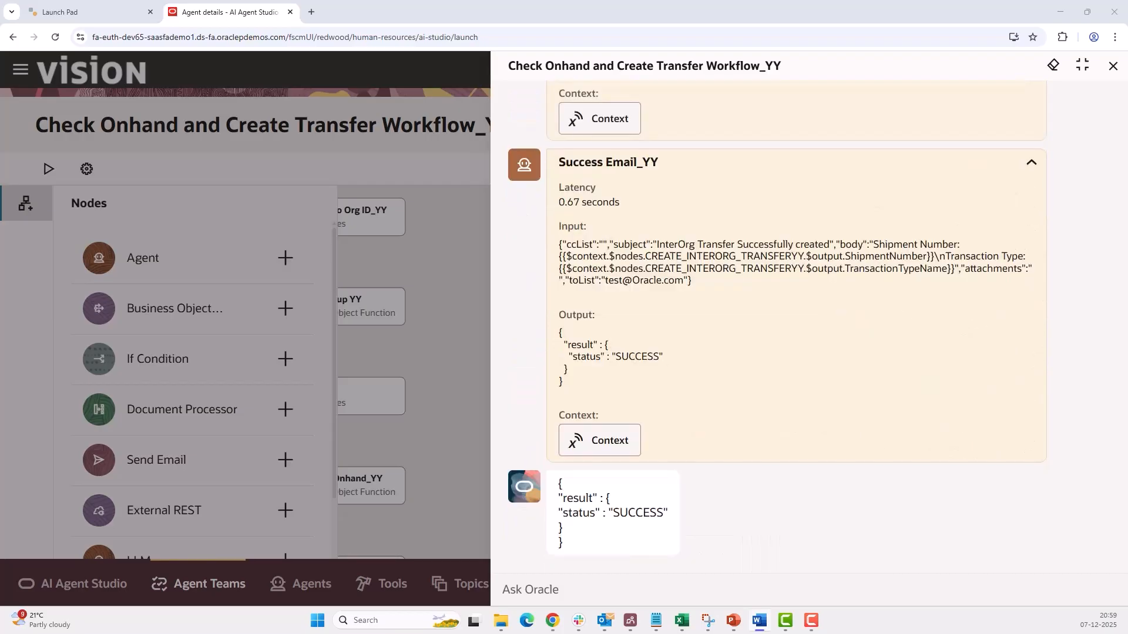
- Examine the new trace from Transfer Details_YY to Create InterOrg Transfer_YY, highlighting the shipment number, error code and error explanation in its output
scroll(774, 247, up, 10)
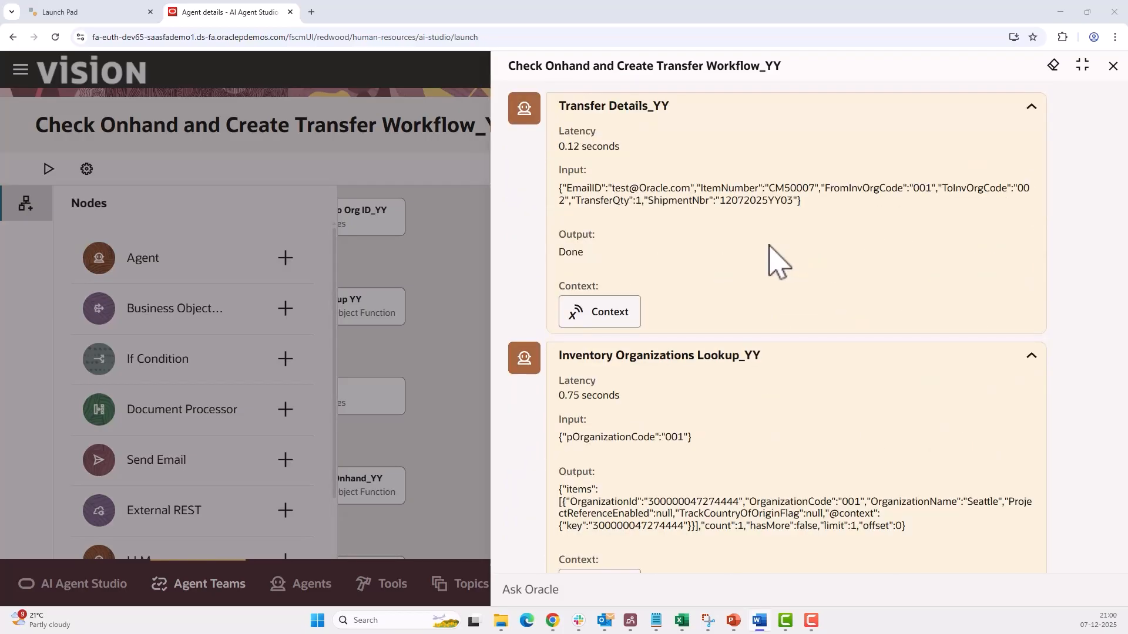
scroll(789, 405, down, 4)
scroll(798, 420, down, 10)
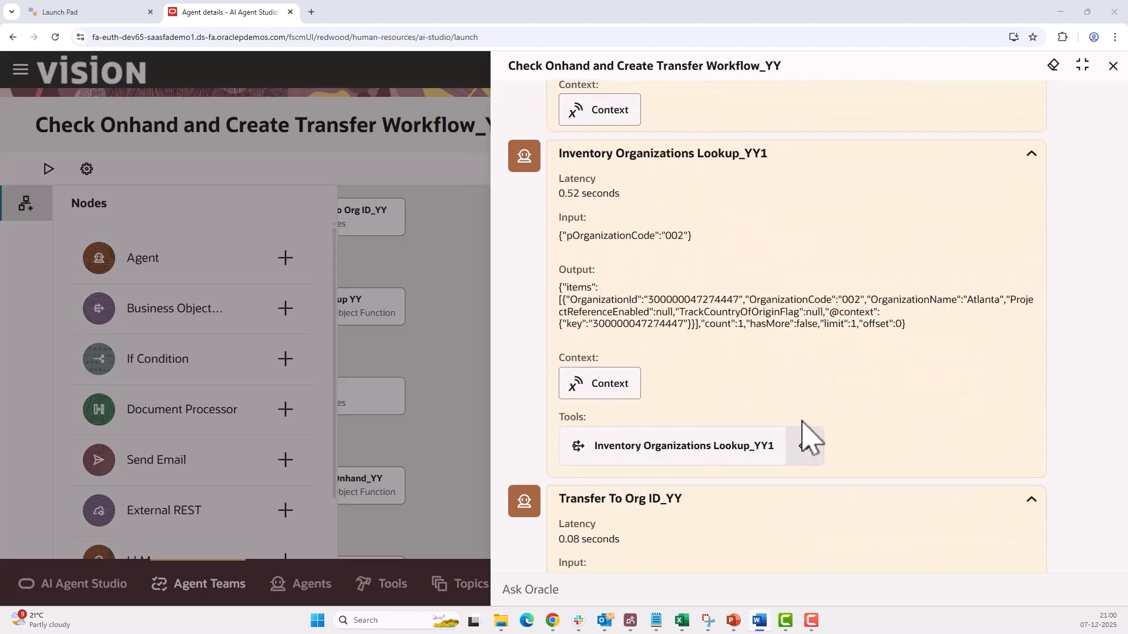
scroll(856, 495, down, 15)
scroll(859, 500, down, 15)
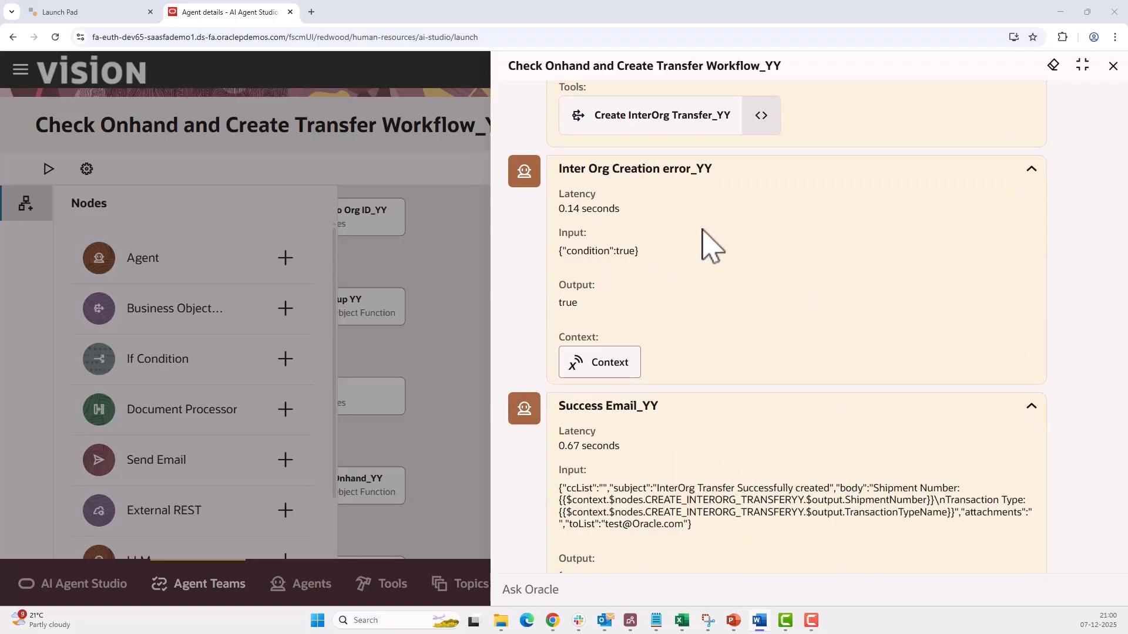
scroll(666, 262, down, 8)
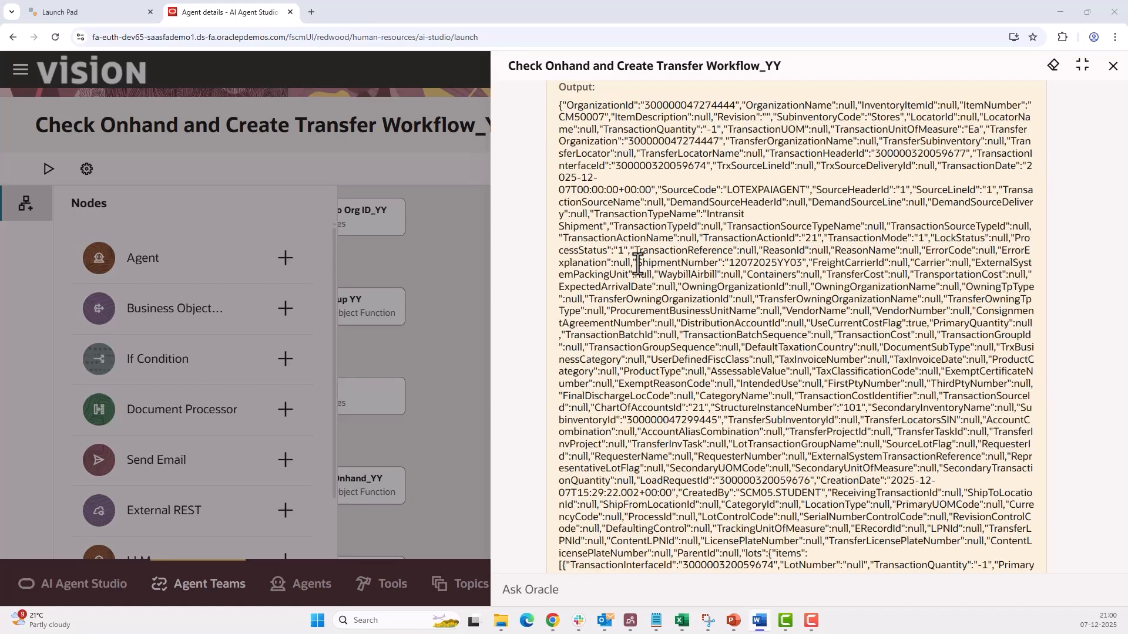
drag(638, 263, 799, 263)
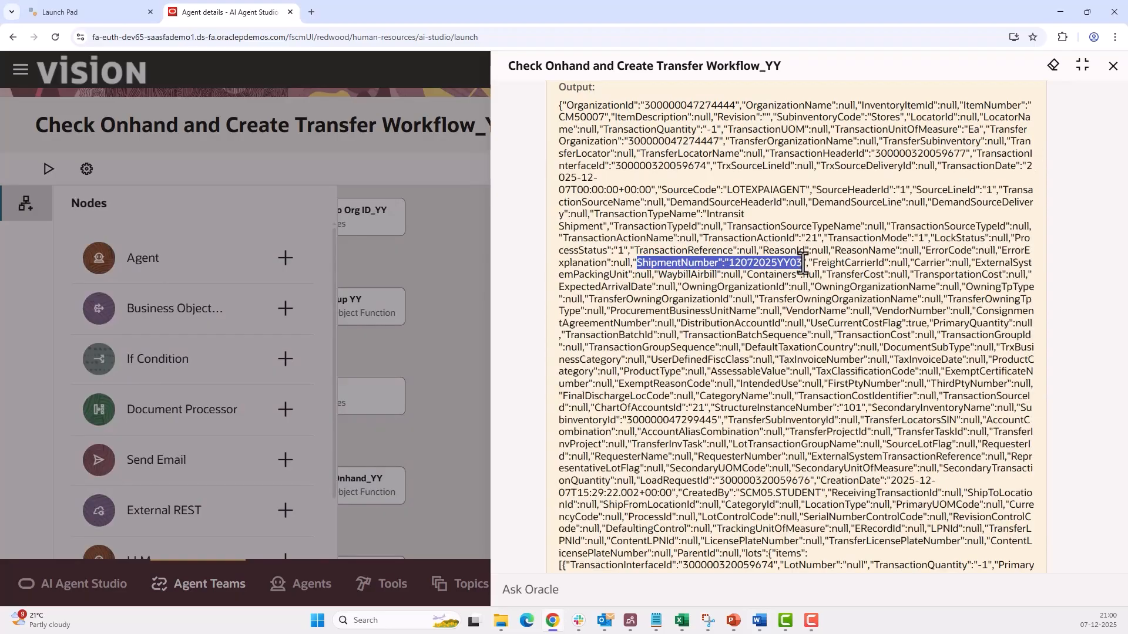
drag(925, 251, 635, 269)
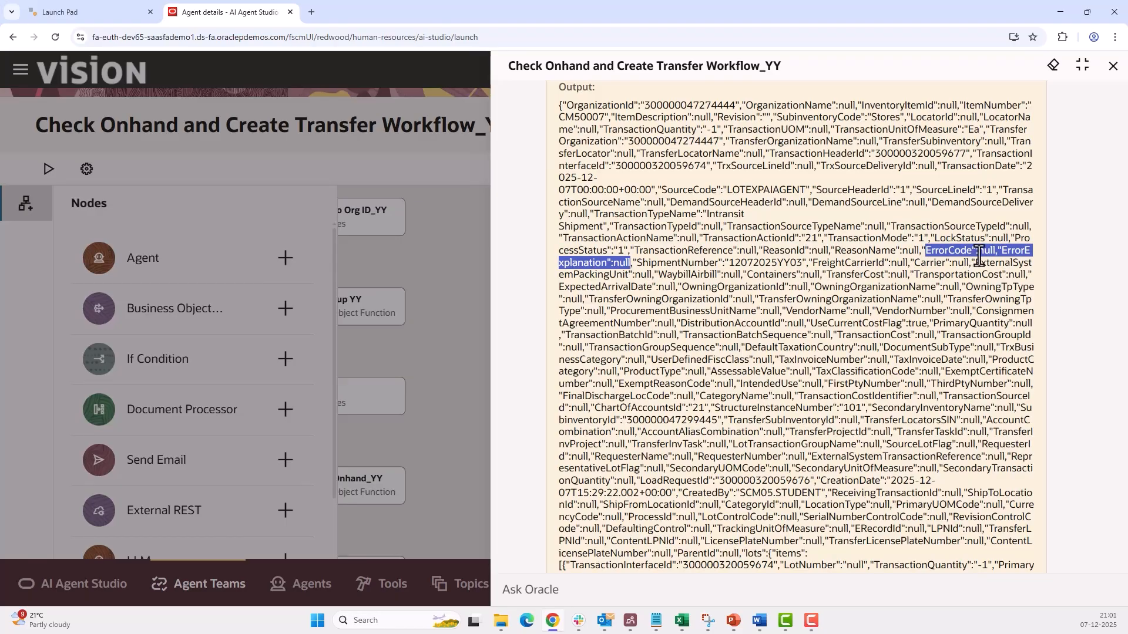
- Examine the Inter Org Creation error_YY condition and the Success Email_YY node, highlighting the email body with shipment number and transaction type
scroll(896, 399, down, 15)
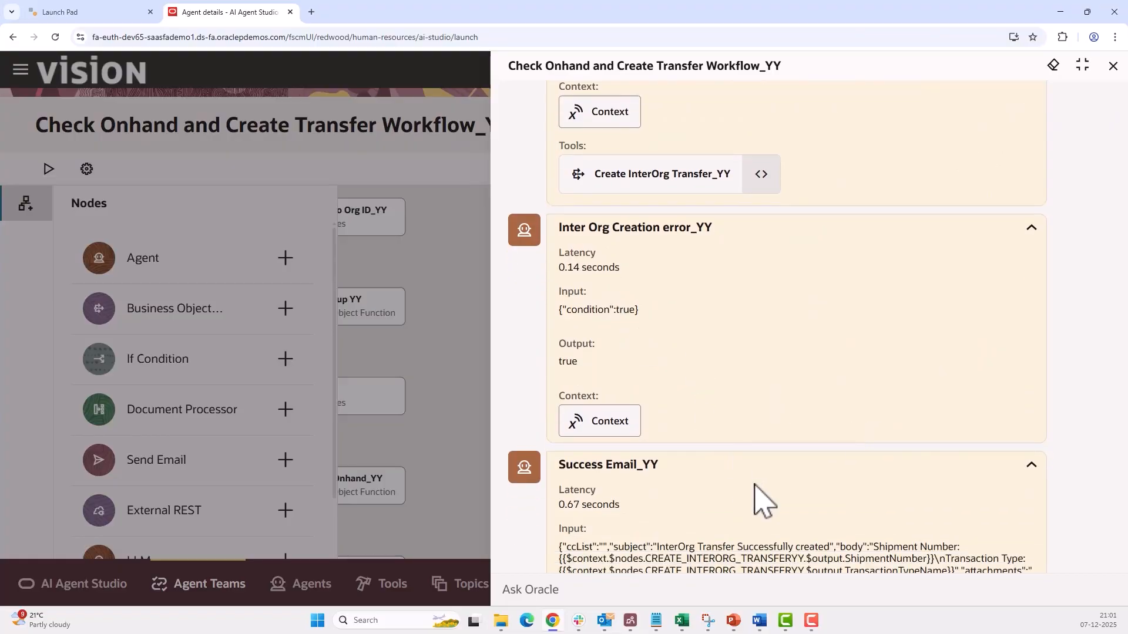
scroll(763, 499, down, 3)
scroll(769, 478, down, 2)
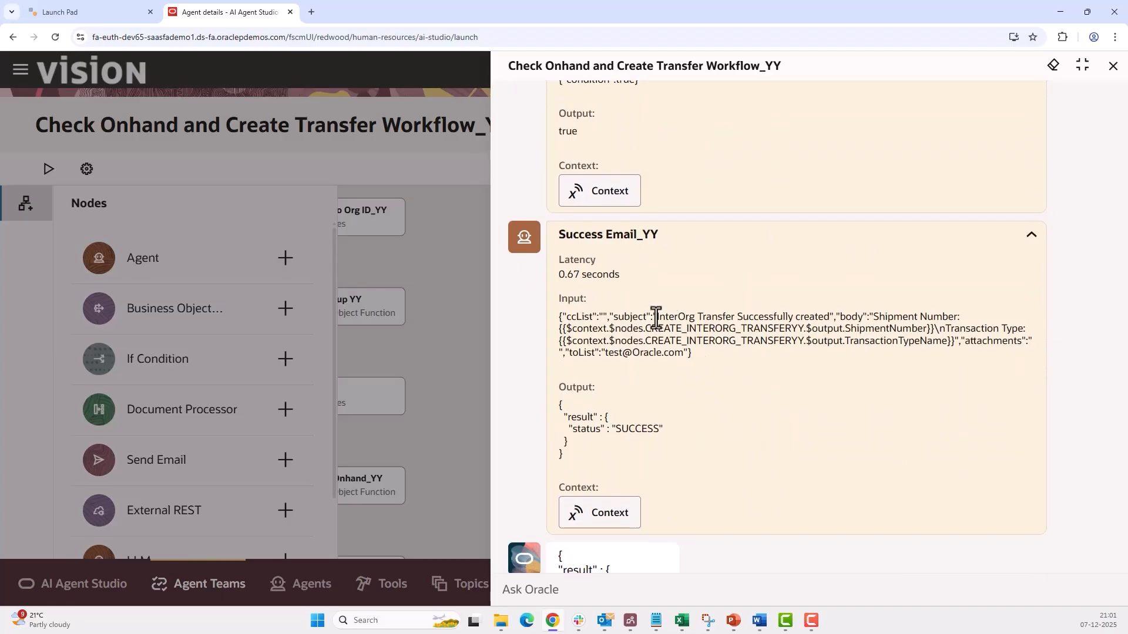
drag(656, 318, 959, 342)
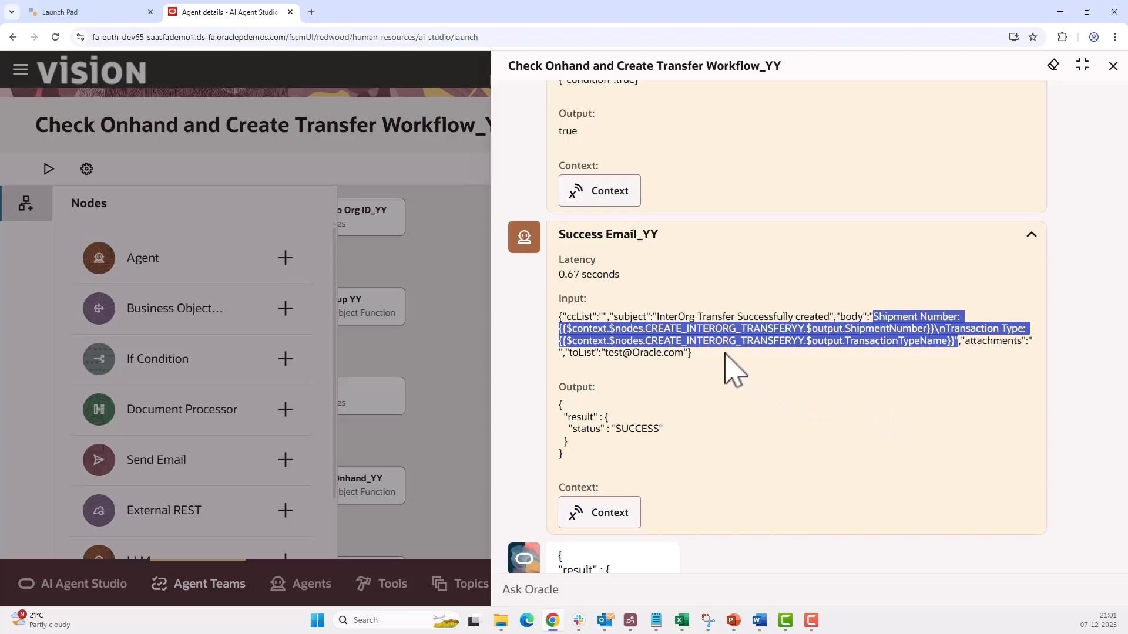
scroll(720, 343, down, 1)
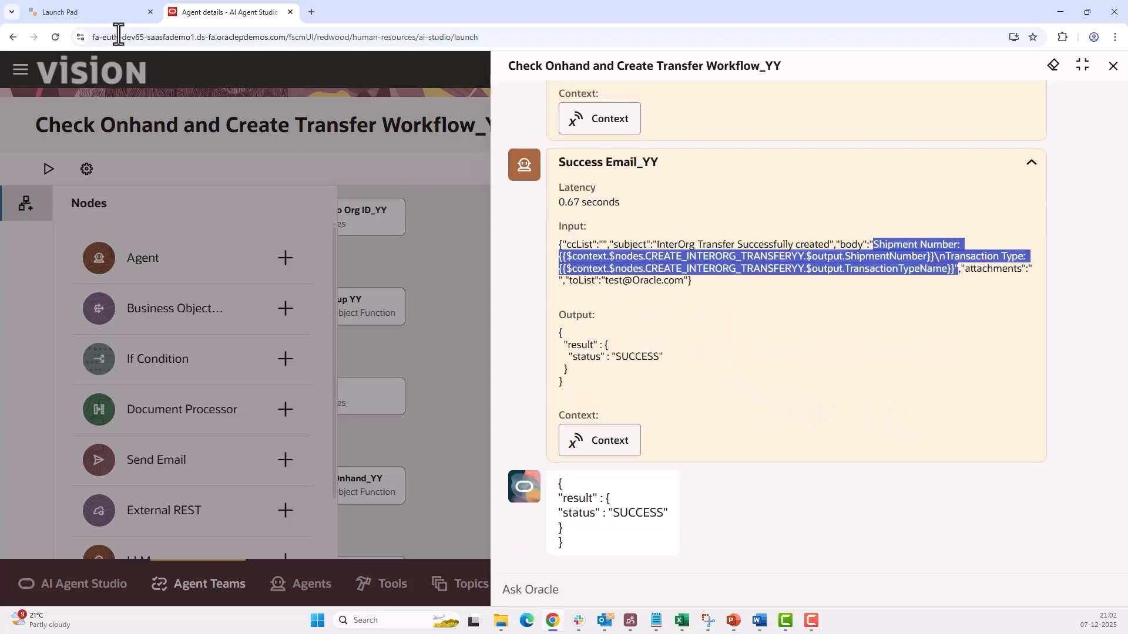
- Open a new Oracle Fusion home page from the Launch Pad and go to Inventory Management under Supply Chain Execution
click(90, 12)
click(281, 276)
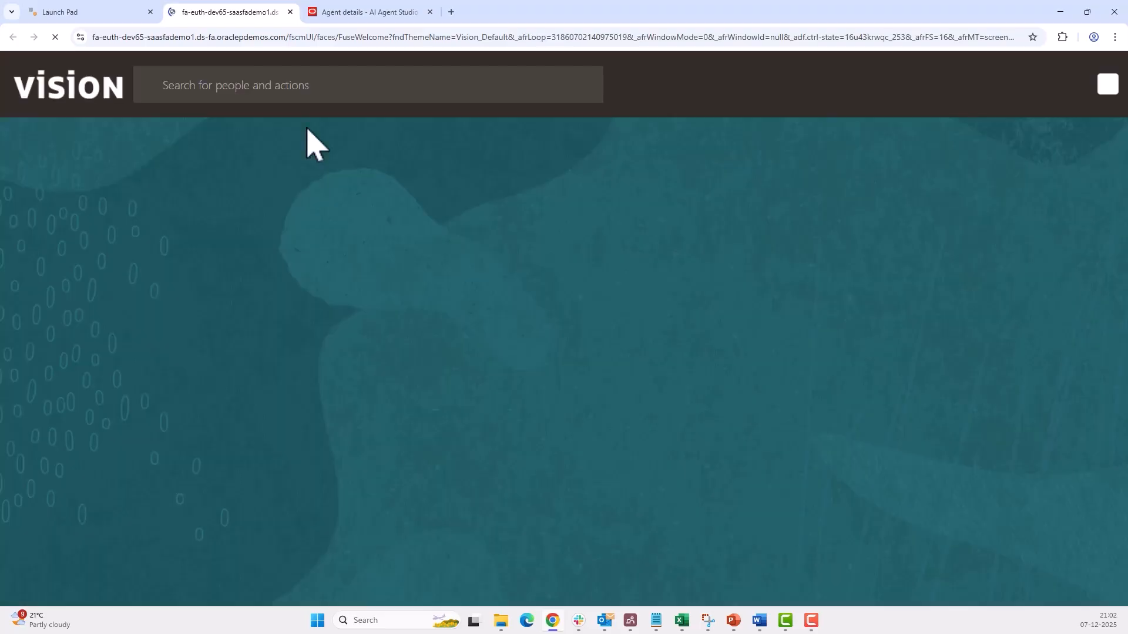
click(928, 223)
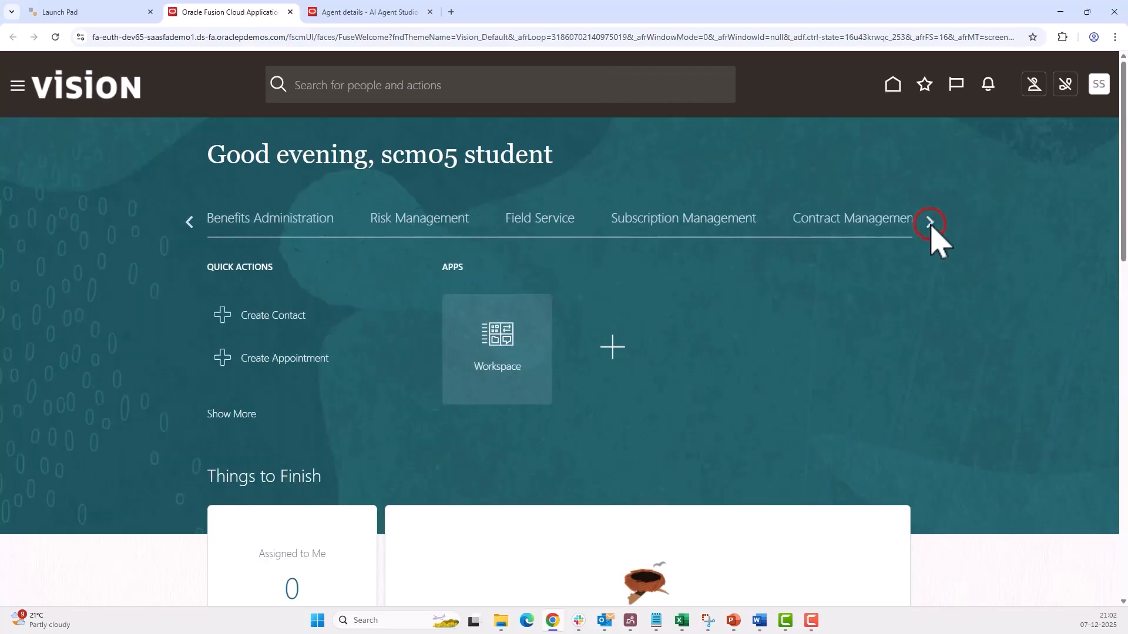
click(929, 224)
click(610, 223)
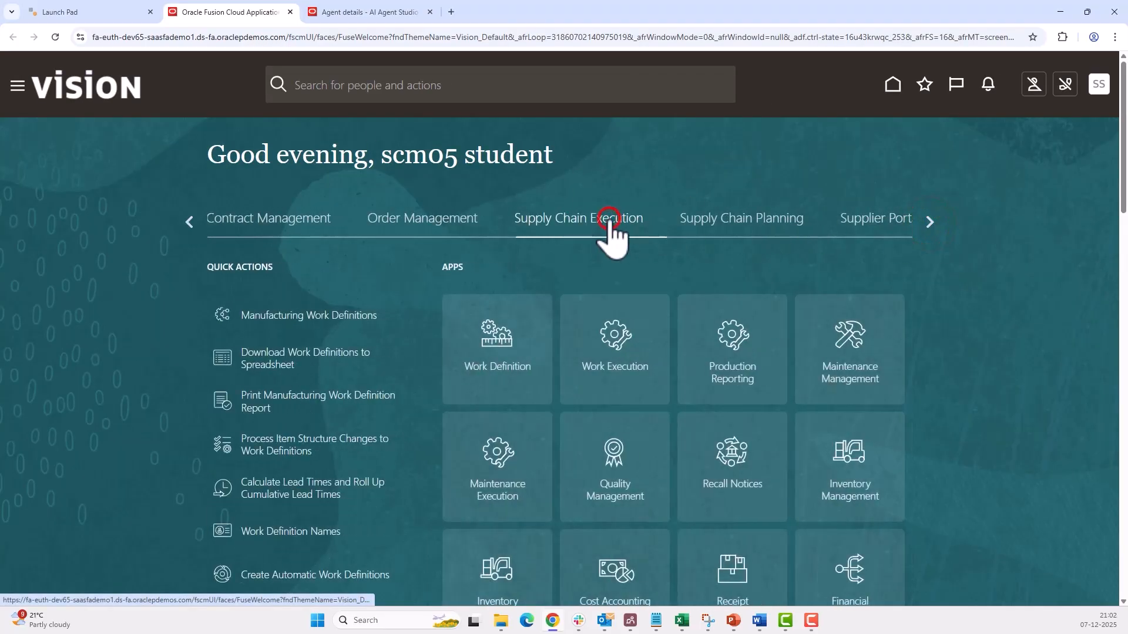
click(853, 462)
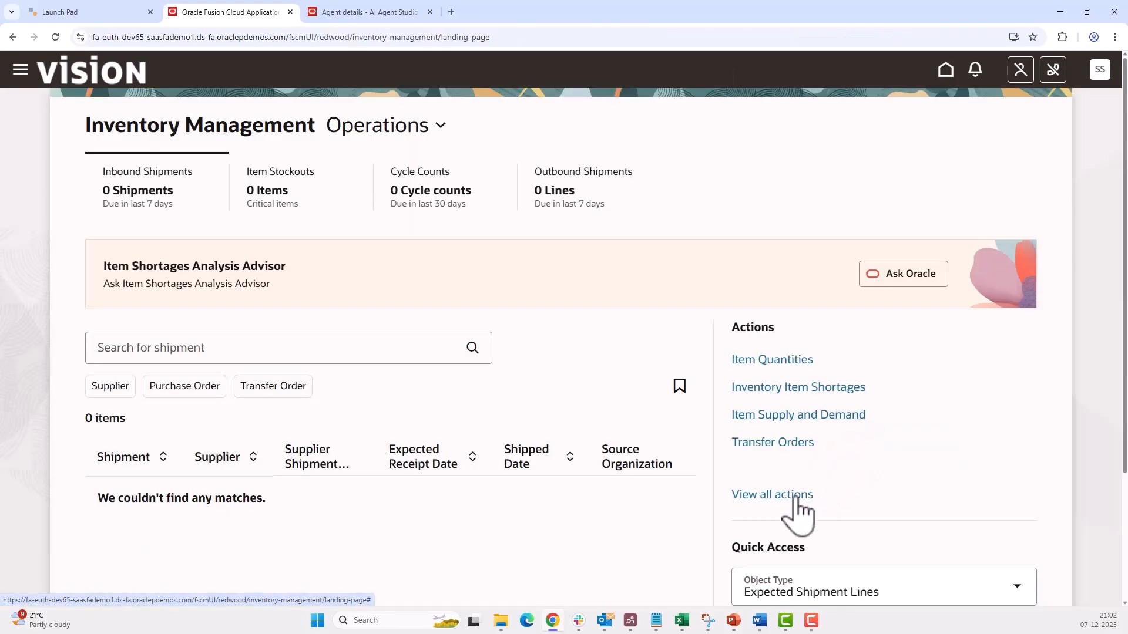
- Open Inbound Shipments from the full list of Inventory Management actions
click(797, 494)
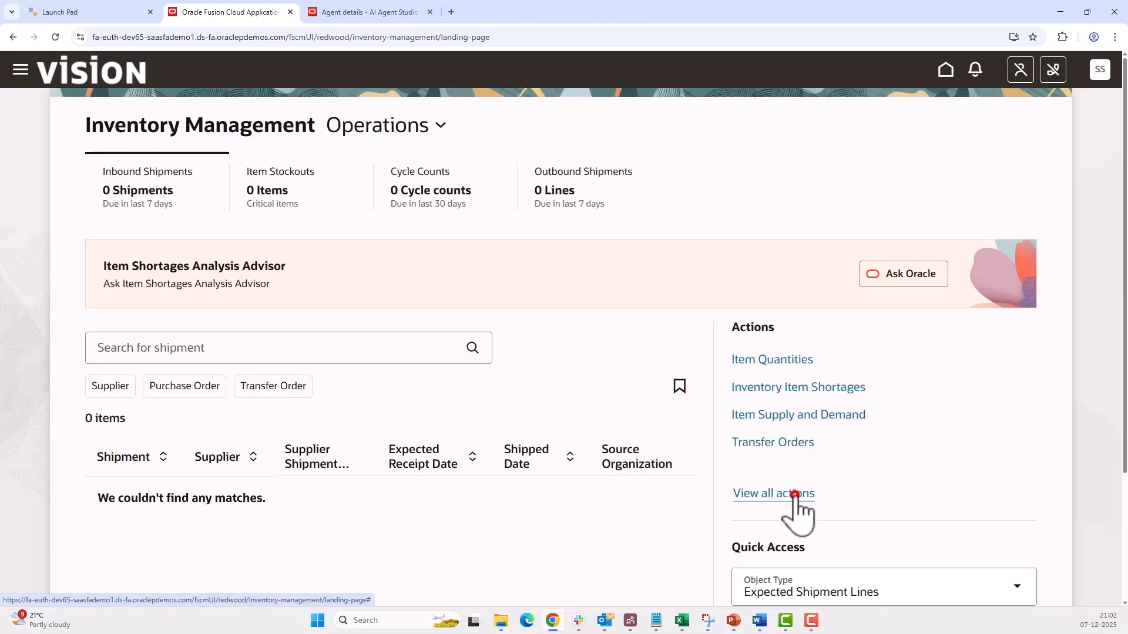
scroll(870, 458, down, 15)
scroll(872, 412, down, 5)
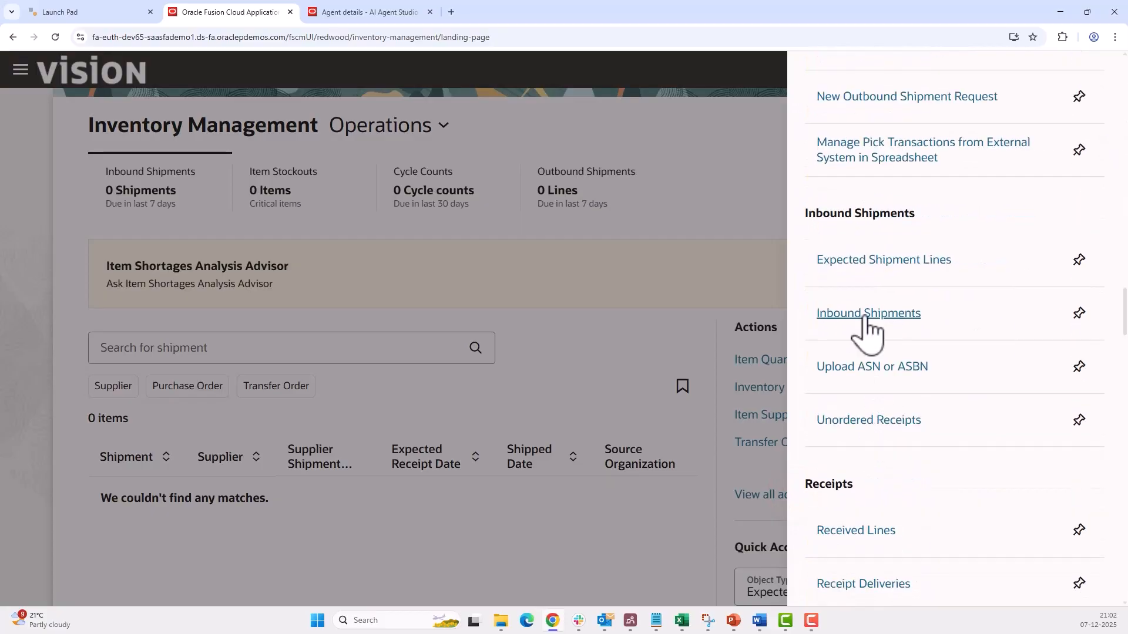
click(864, 314)
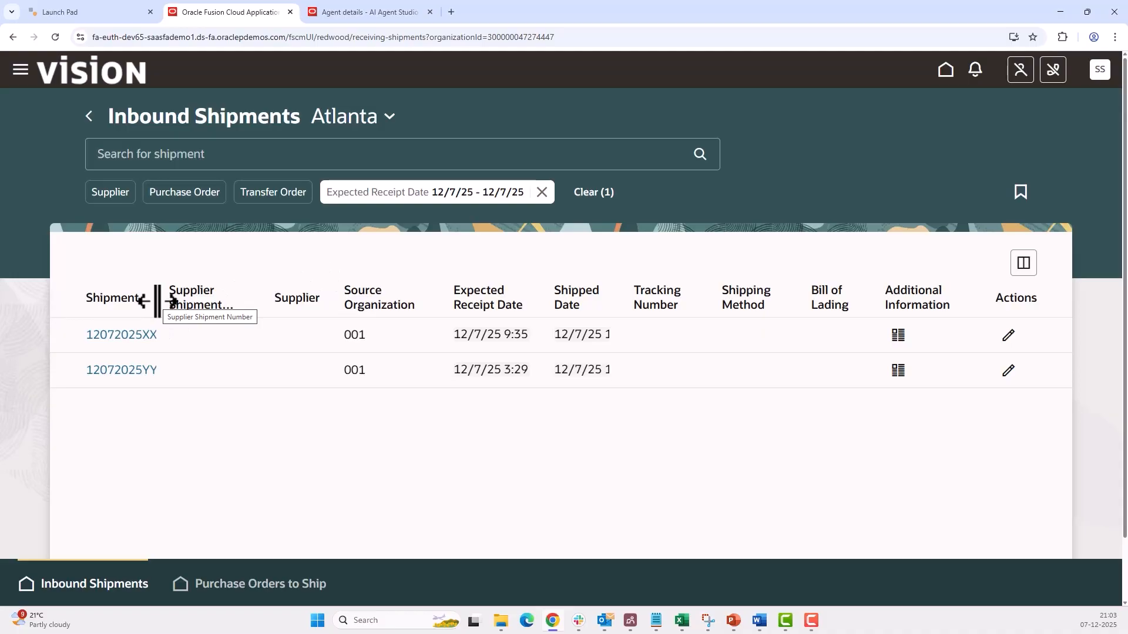
- Widen the Shipment column to read the full shipment numbers, and open shipment 12072025YY03
drag(158, 301, 186, 301)
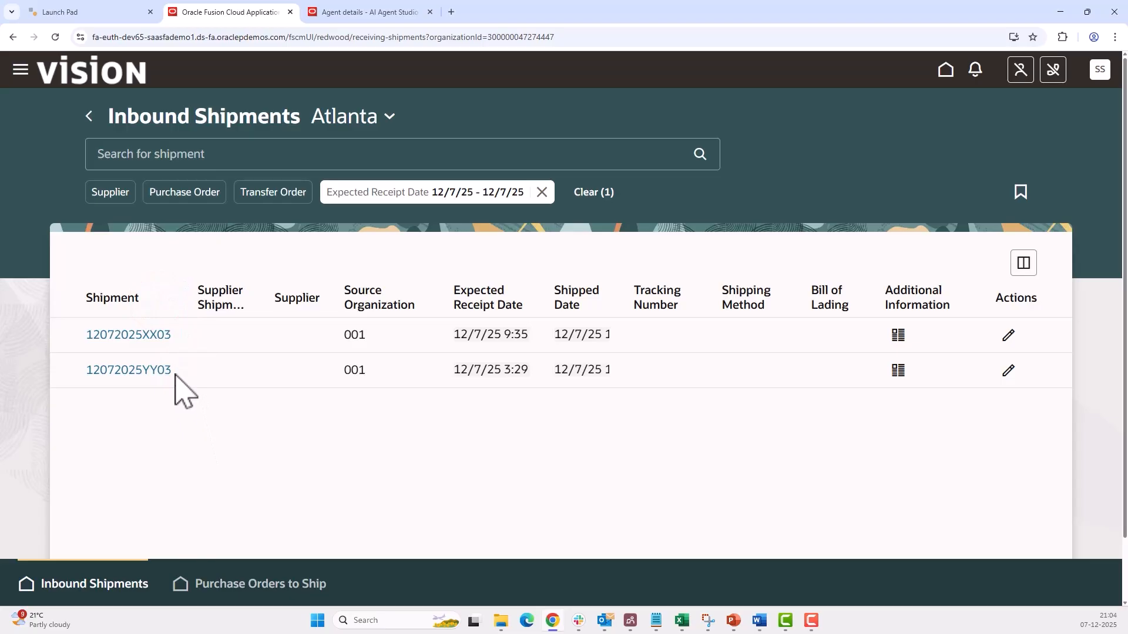
drag(172, 370, 85, 376)
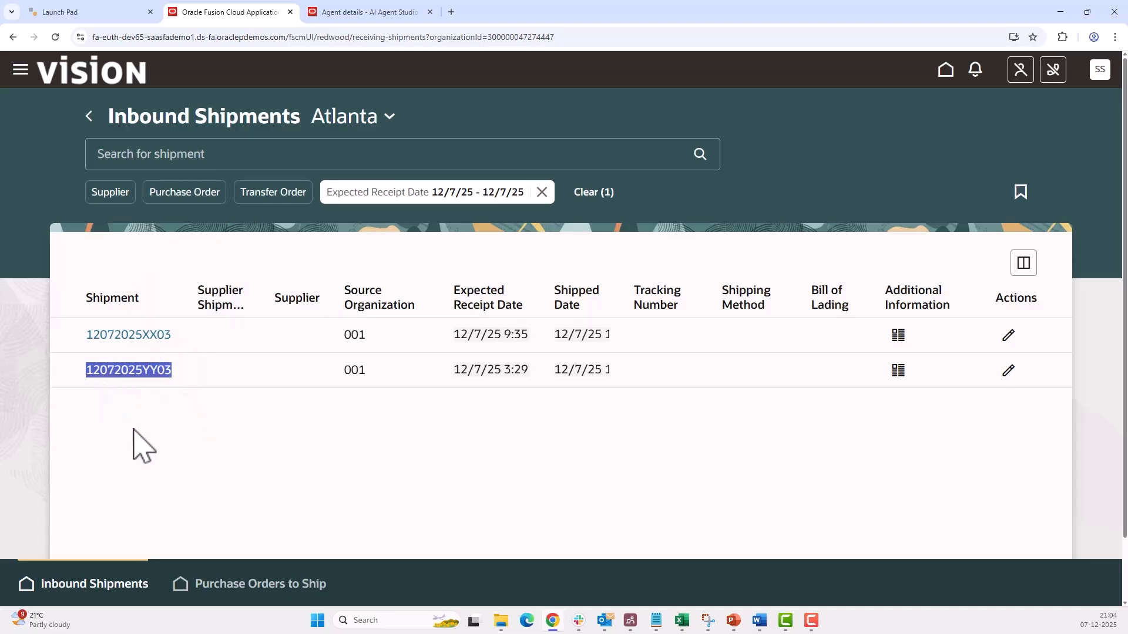
click(230, 376)
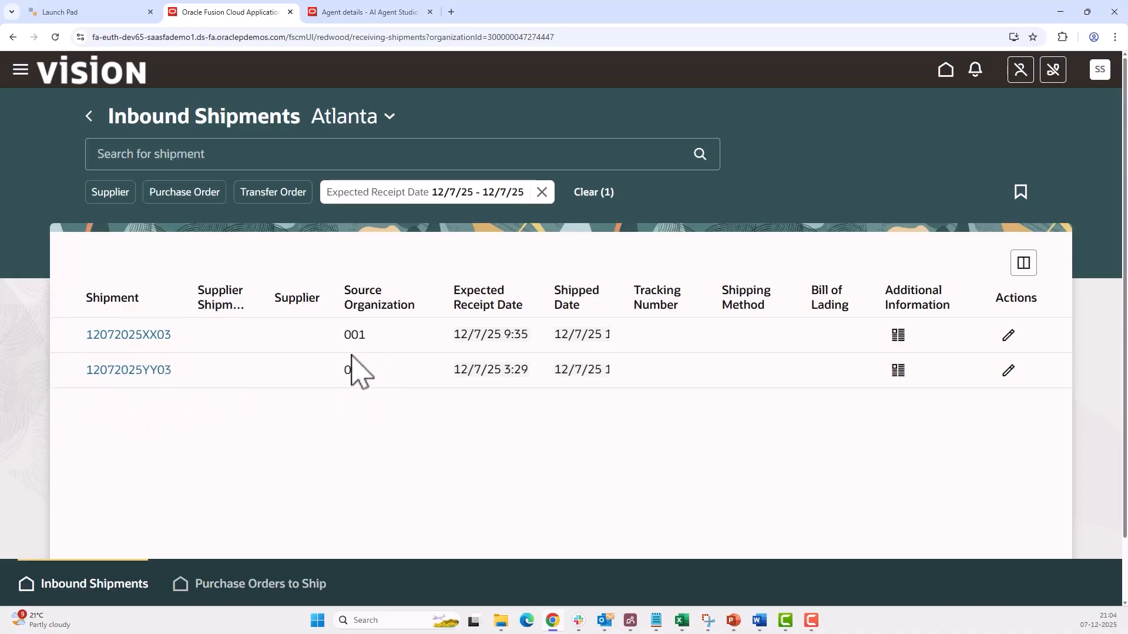
click(144, 370)
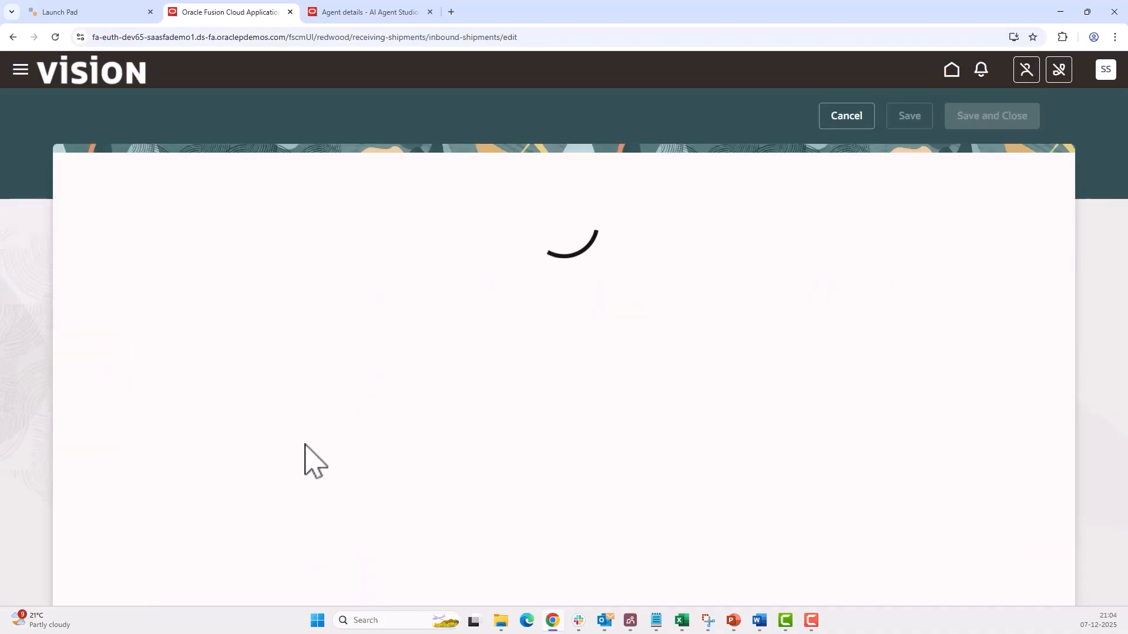